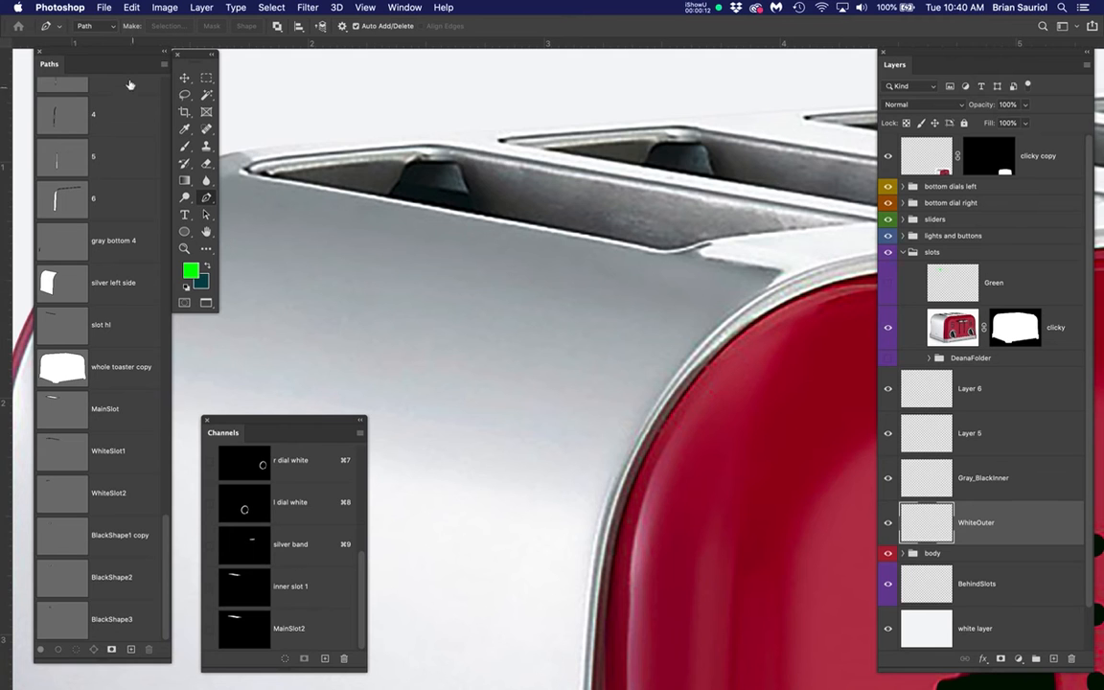
# Move the Paths panel and the toolbox slightly outward to uncover more of the toaster image
pyautogui.moveTo(117, 53); pyautogui.dragTo(105, 51)
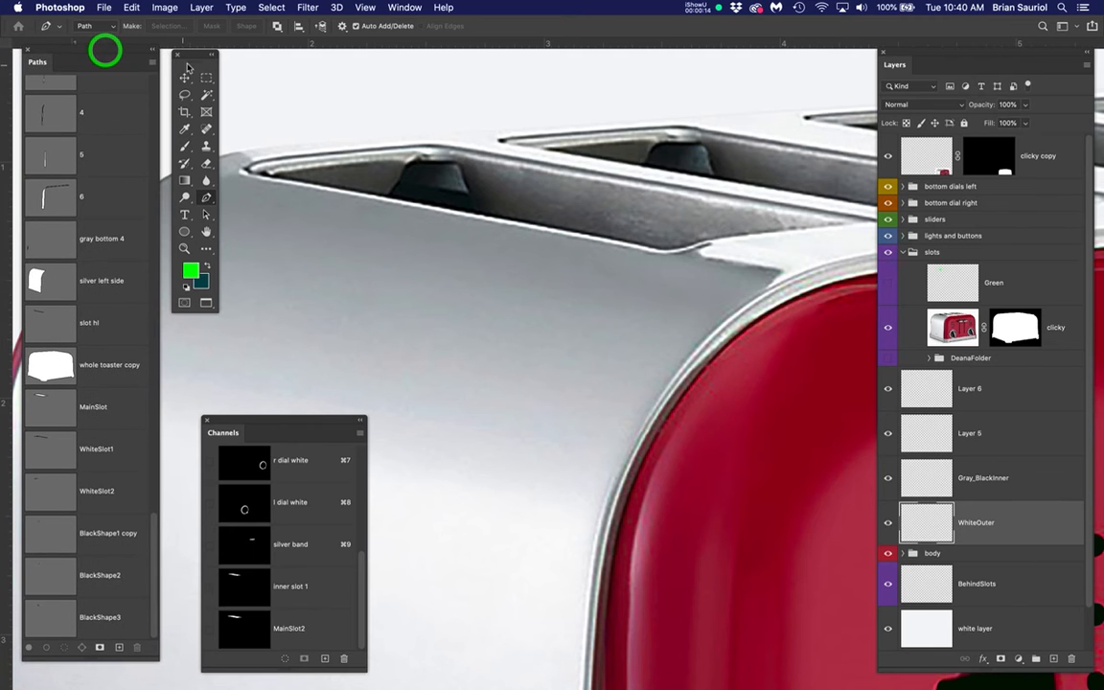
pyautogui.moveTo(188, 59); pyautogui.dragTo(176, 61)
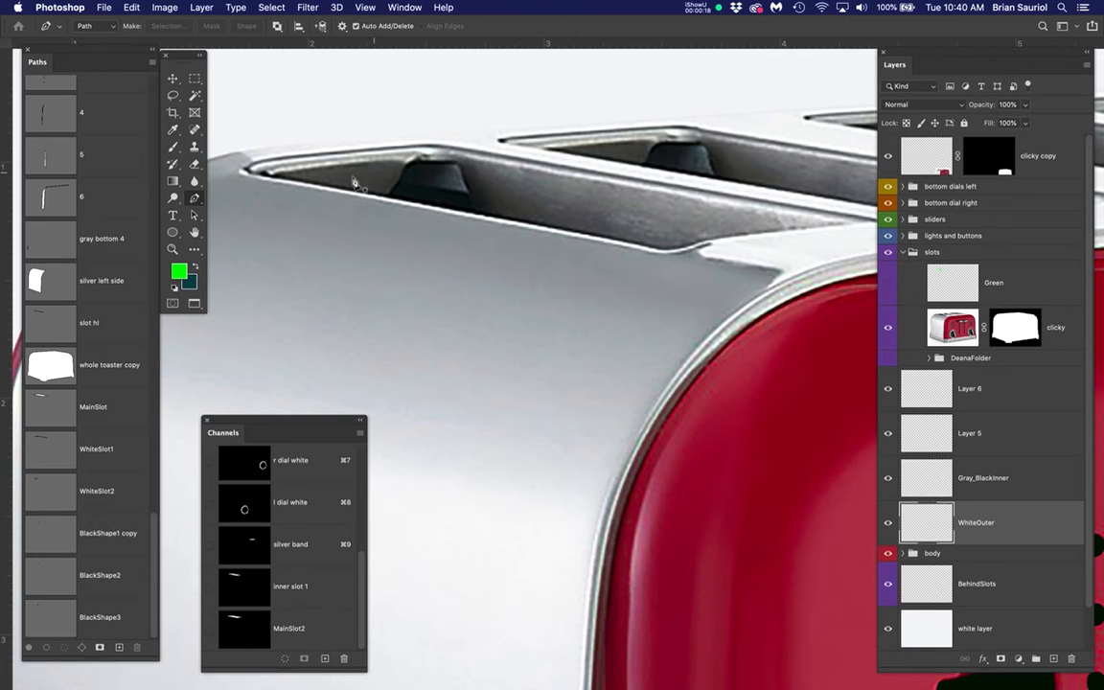
# Examine the nearest toaster slot up close, including its bright rims, dark edge lines and the black shape inside
pyautogui.scroll(1, 325, 184)
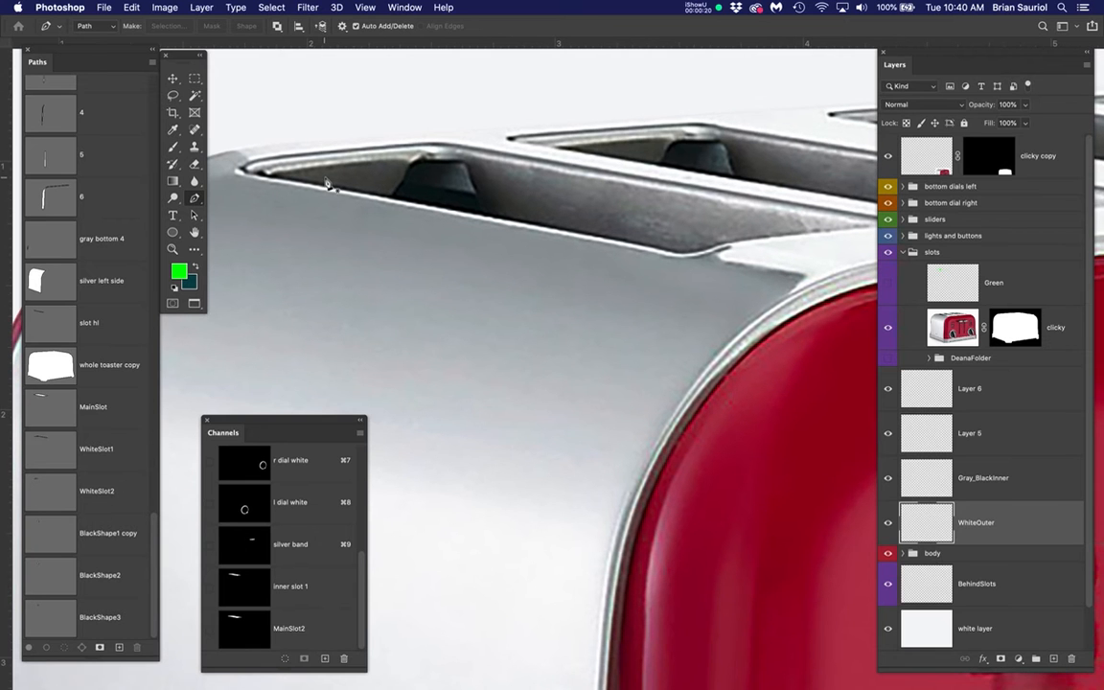
pyautogui.moveTo(434, 196); pyautogui.dragTo(496, 232)
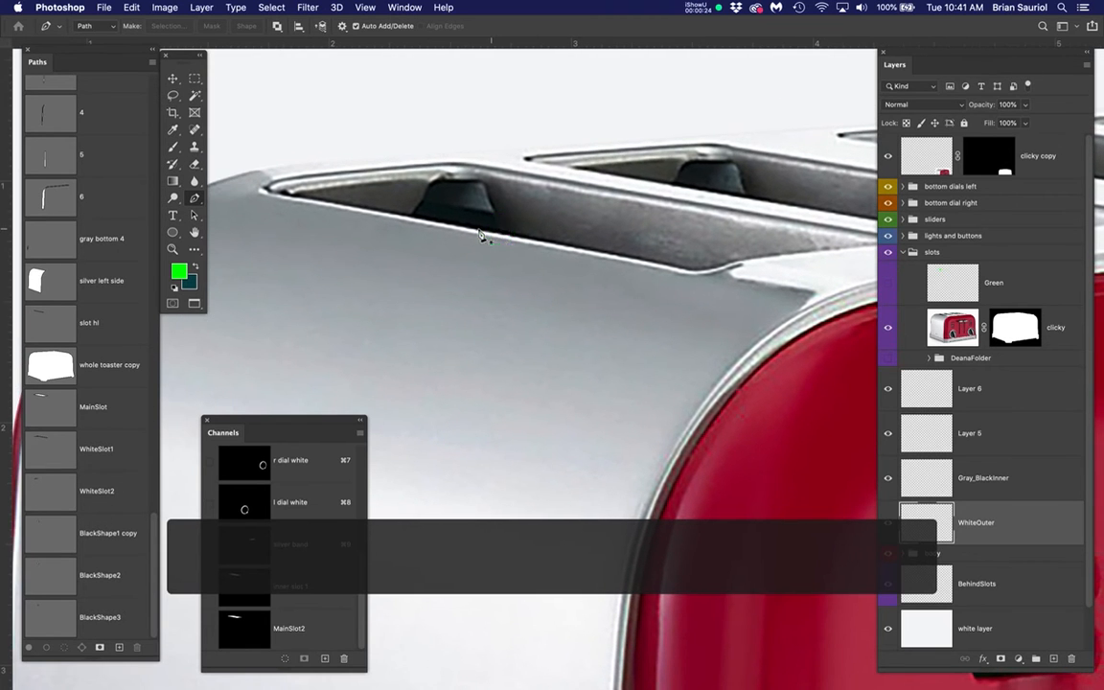
pyautogui.scroll(1, 274, 180)
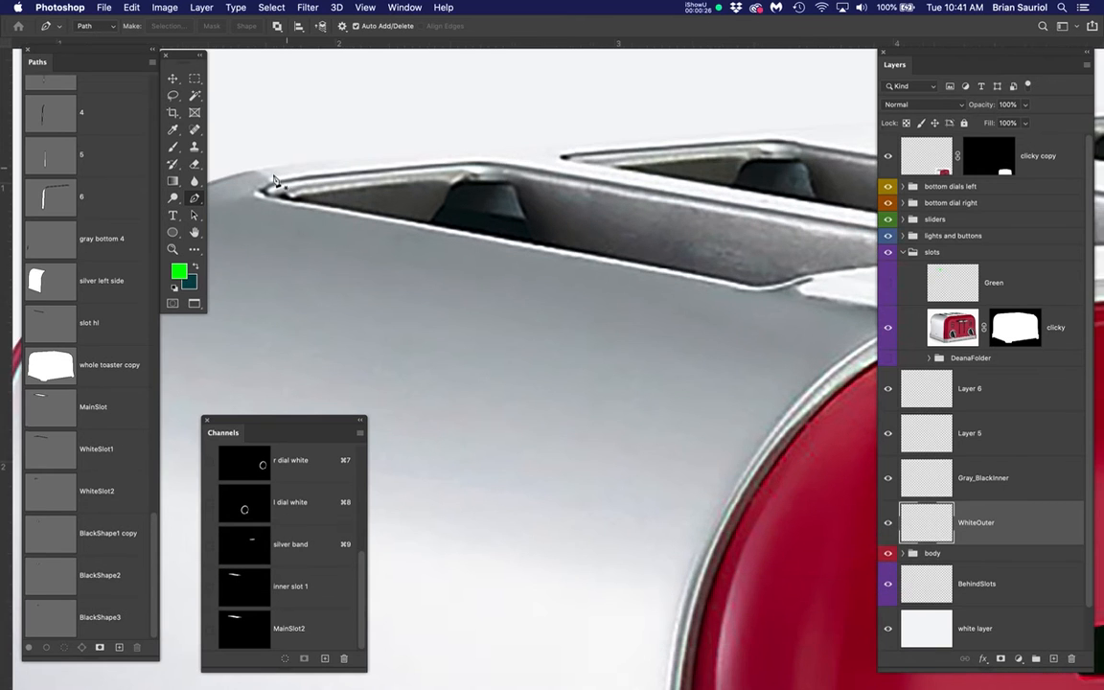
pyautogui.scroll(3, 274, 180)
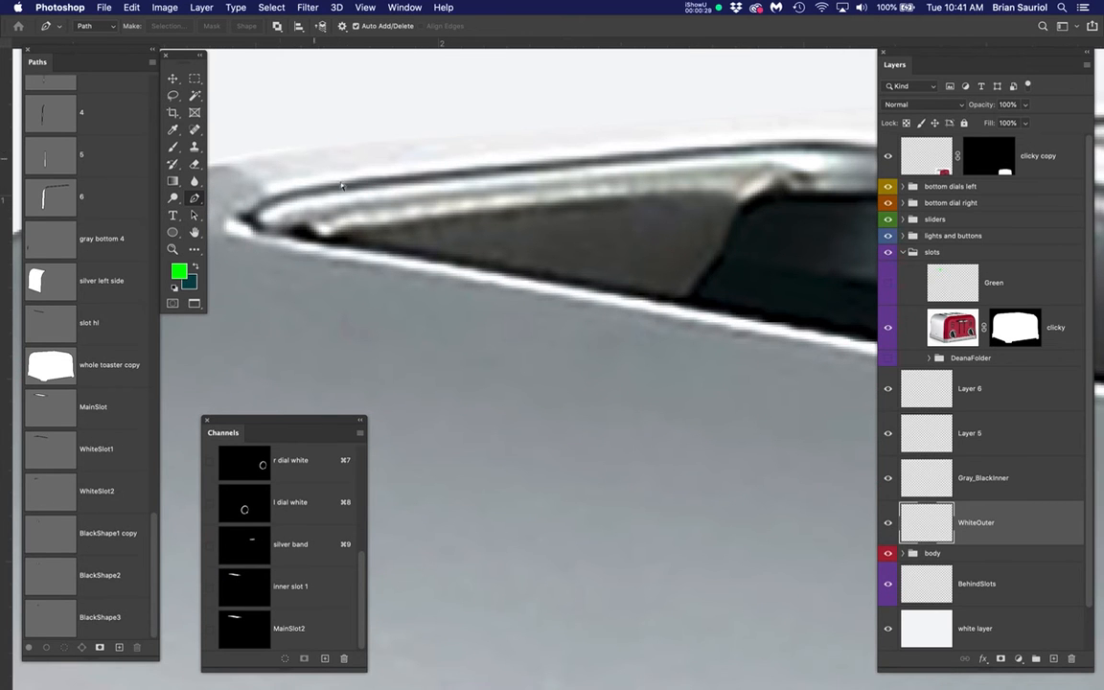
pyautogui.click(340, 164)
pyautogui.scroll(2, 302, 175)
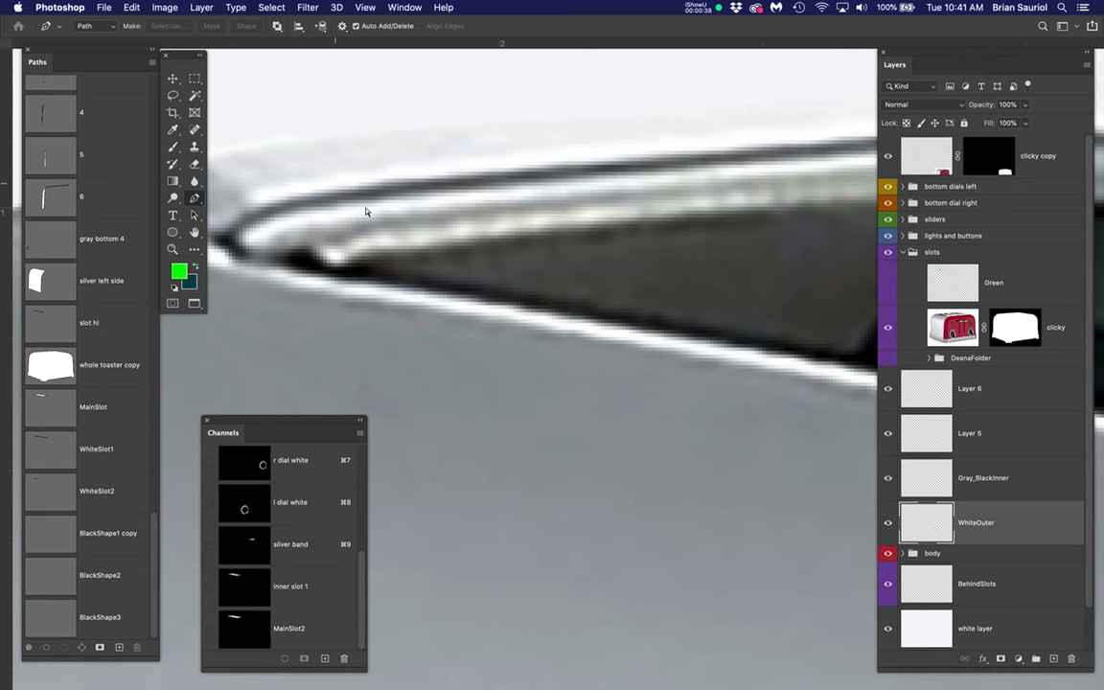
pyautogui.scroll(-1, 417, 237)
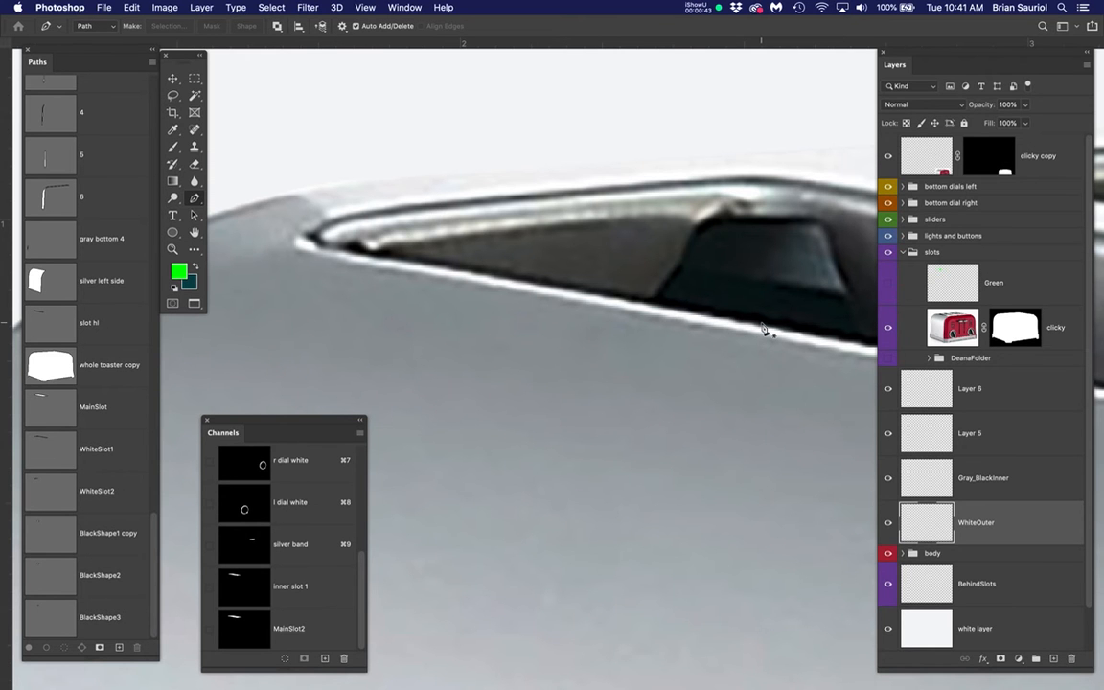
pyautogui.scroll(-2, 764, 328)
pyautogui.moveTo(612, 291); pyautogui.dragTo(562, 288)
pyautogui.scroll(-2, 563, 291)
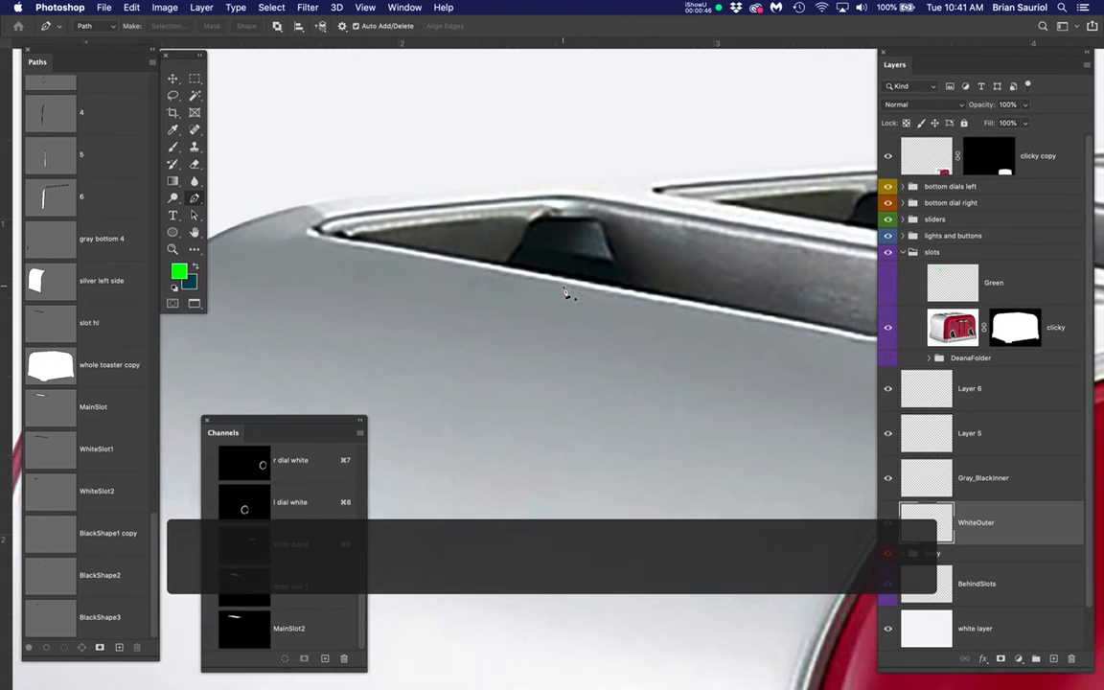
pyautogui.scroll(-3, 566, 292)
pyautogui.moveTo(614, 320); pyautogui.dragTo(526, 307)
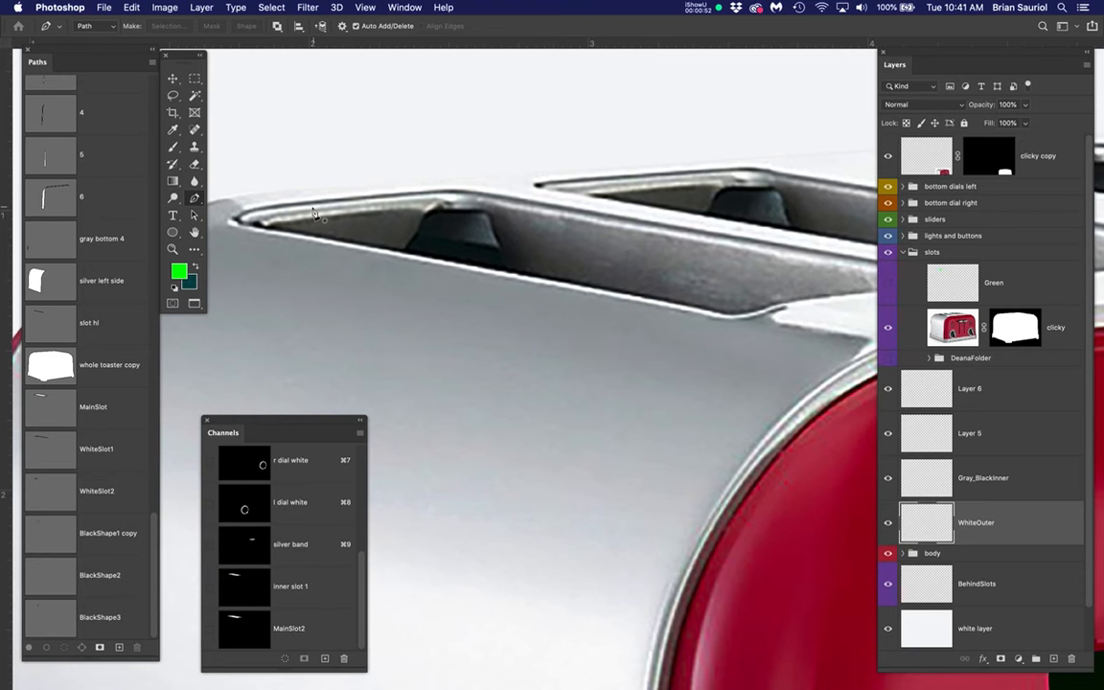
pyautogui.scroll(3, 311, 214)
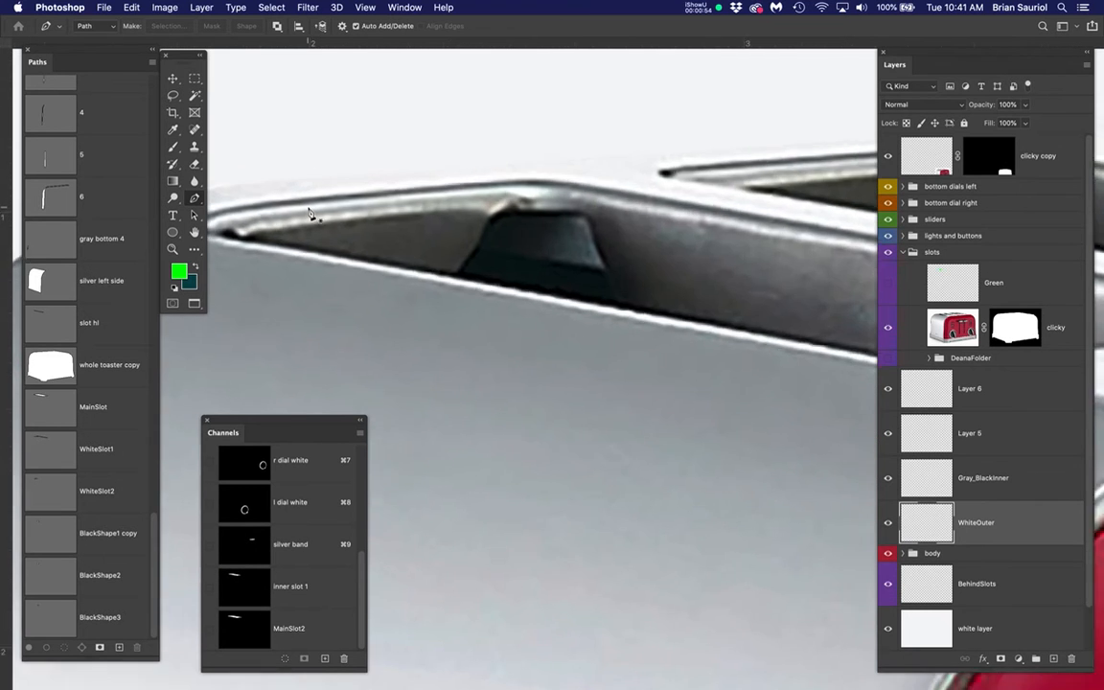
pyautogui.moveTo(396, 276); pyautogui.dragTo(433, 278)
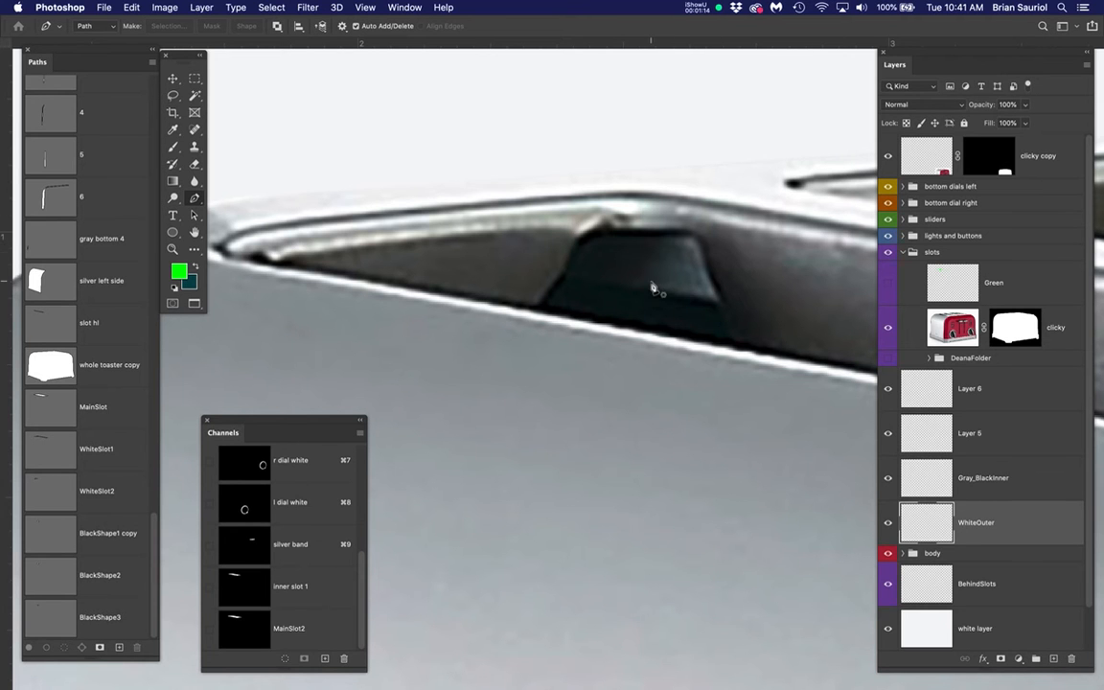
pyautogui.scroll(-1, 606, 294)
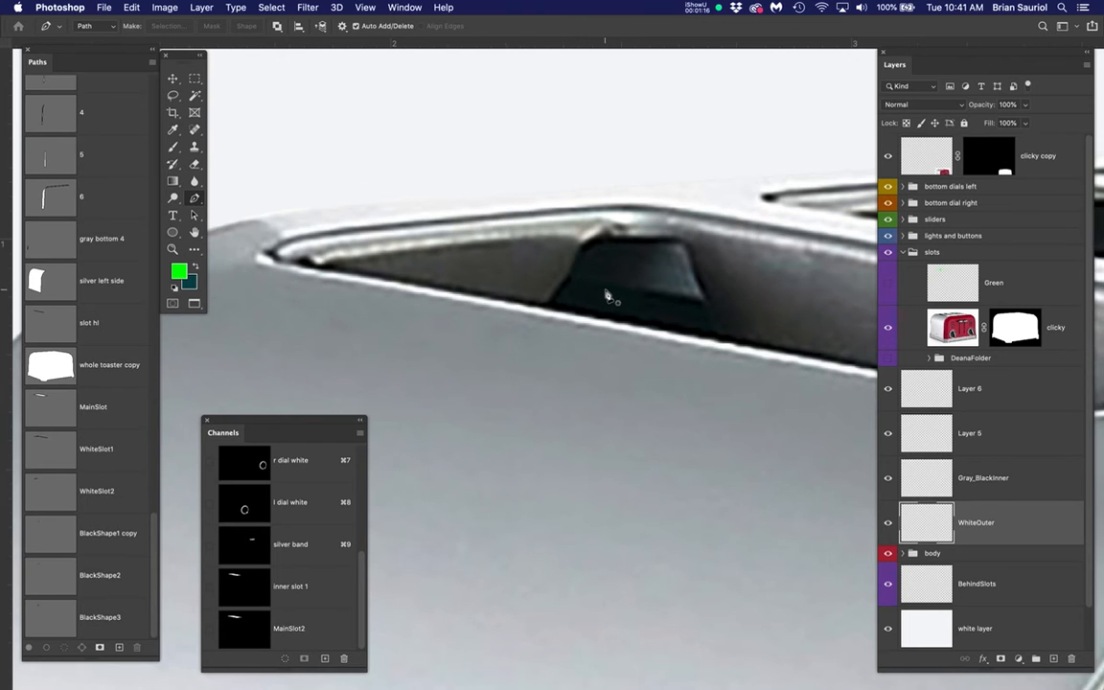
pyautogui.scroll(-3, 606, 294)
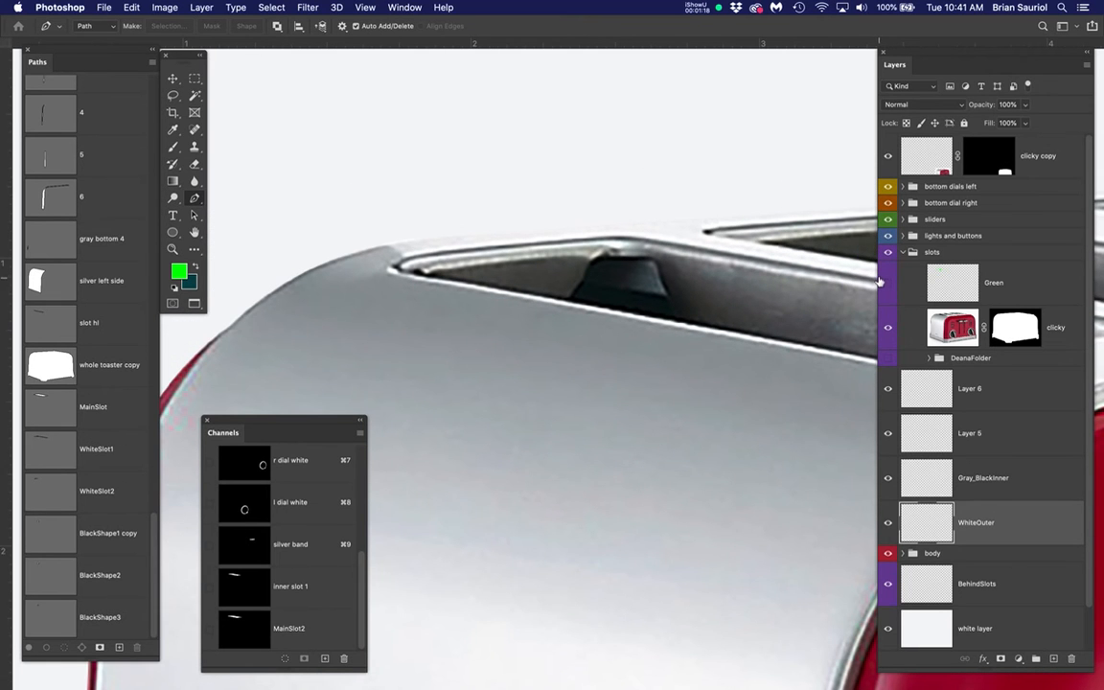
pyautogui.moveTo(682, 273); pyautogui.dragTo(576, 279)
pyautogui.scroll(-3, 587, 224)
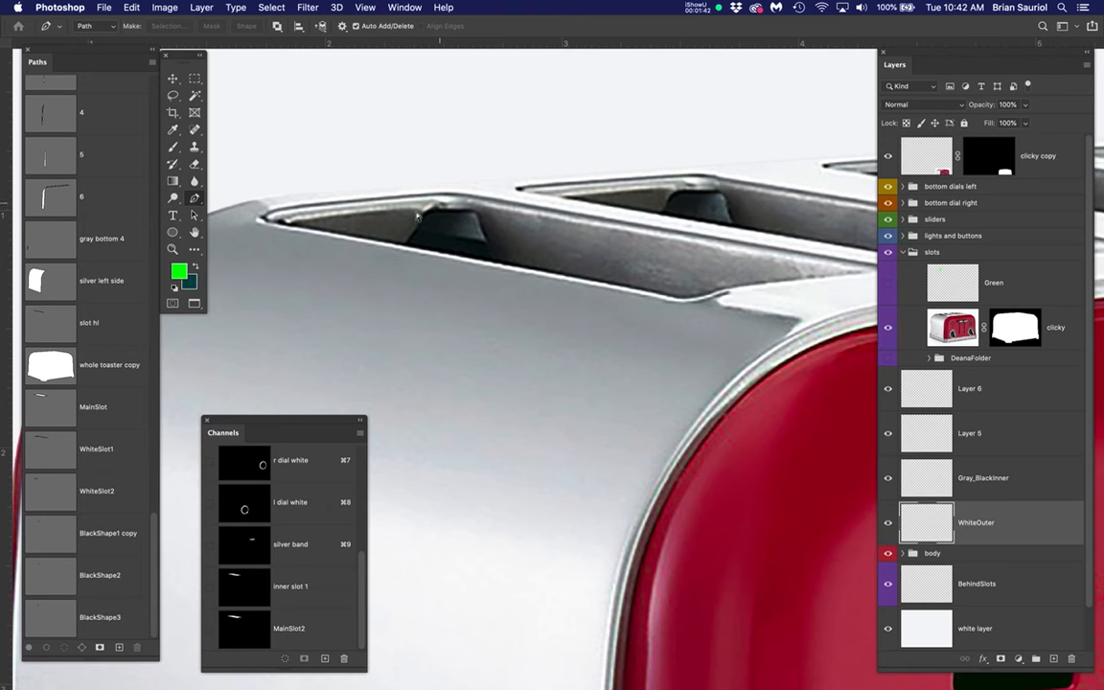
# Show the Green layer to inspect the shapes marked on the nearest slot, and hide it again
pyautogui.click(890, 284)
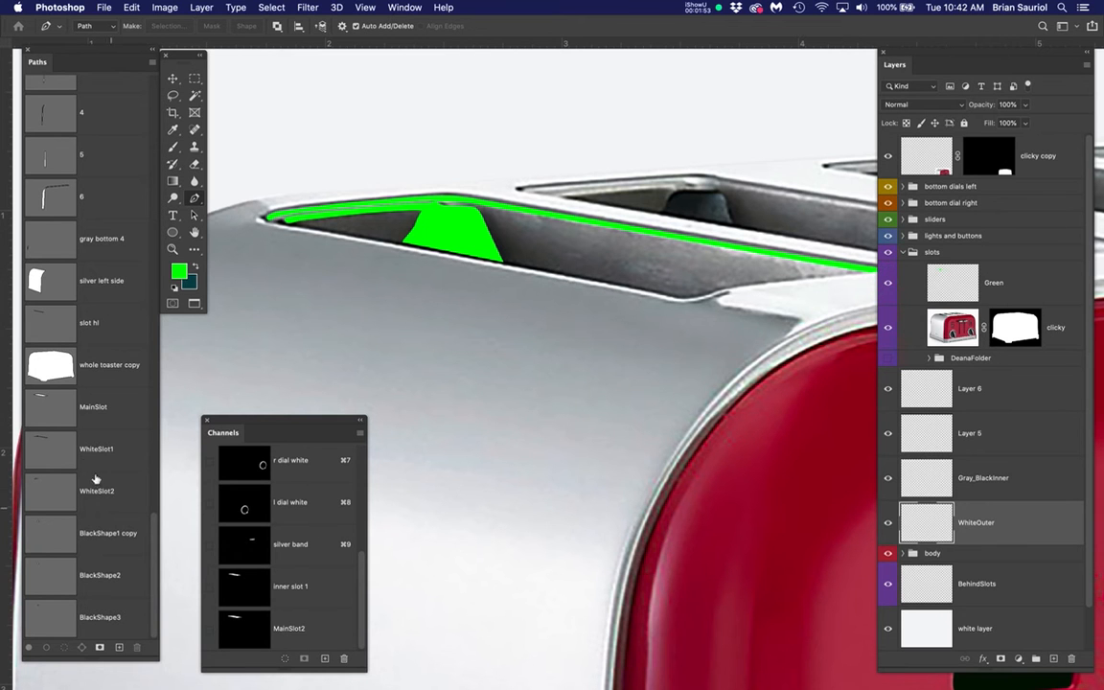
pyautogui.scroll(5, 272, 192)
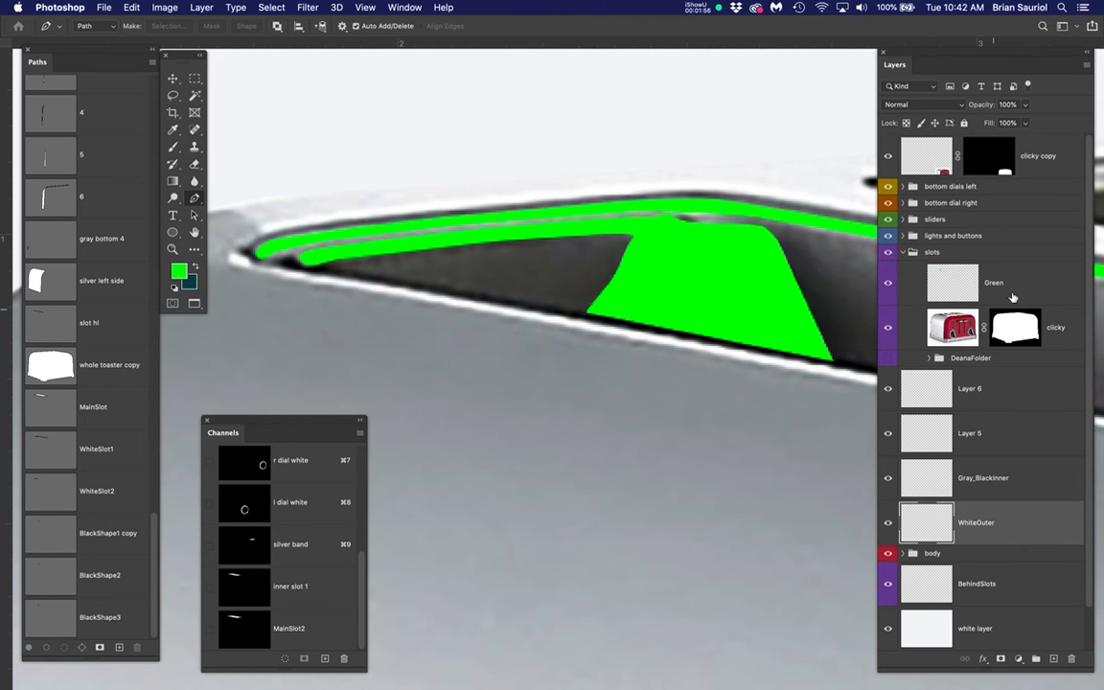
pyautogui.click(888, 285)
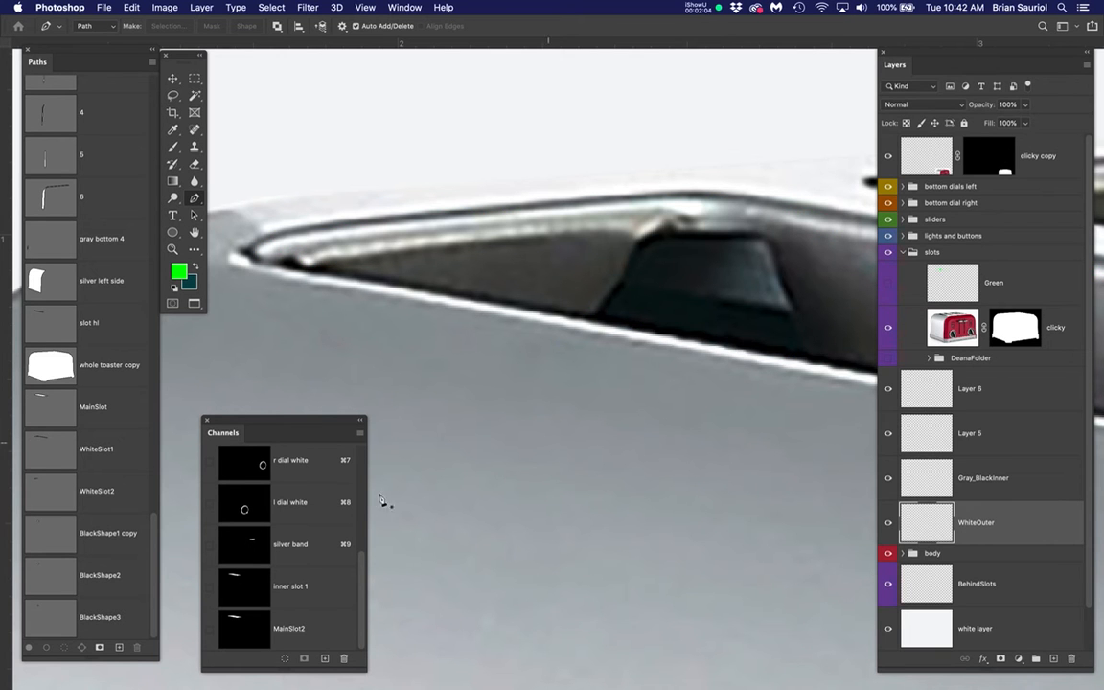
# Load the WhiteSlot1 path and the WhiteSlot2 path in turn as selections to check their outlines, and deselect
pyautogui.keyDown('super'); pyautogui.click(44, 455); pyautogui.keyUp('super')
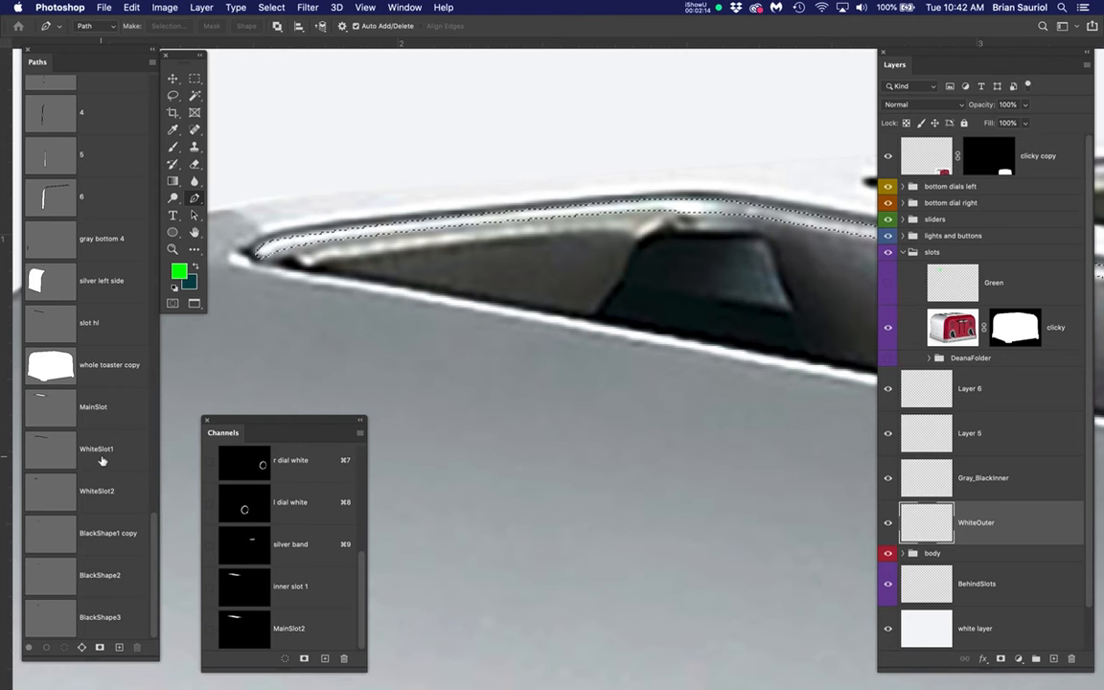
pyautogui.keyDown('super'); pyautogui.click(55, 488); pyautogui.keyUp('super')
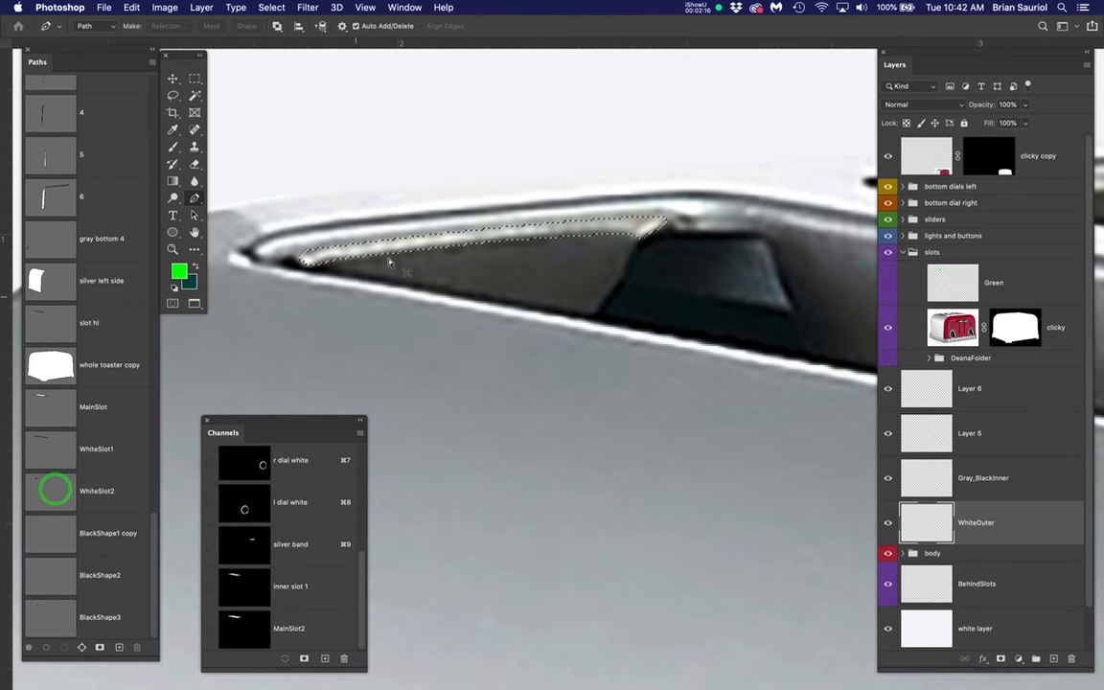
pyautogui.scroll(3, 514, 229)
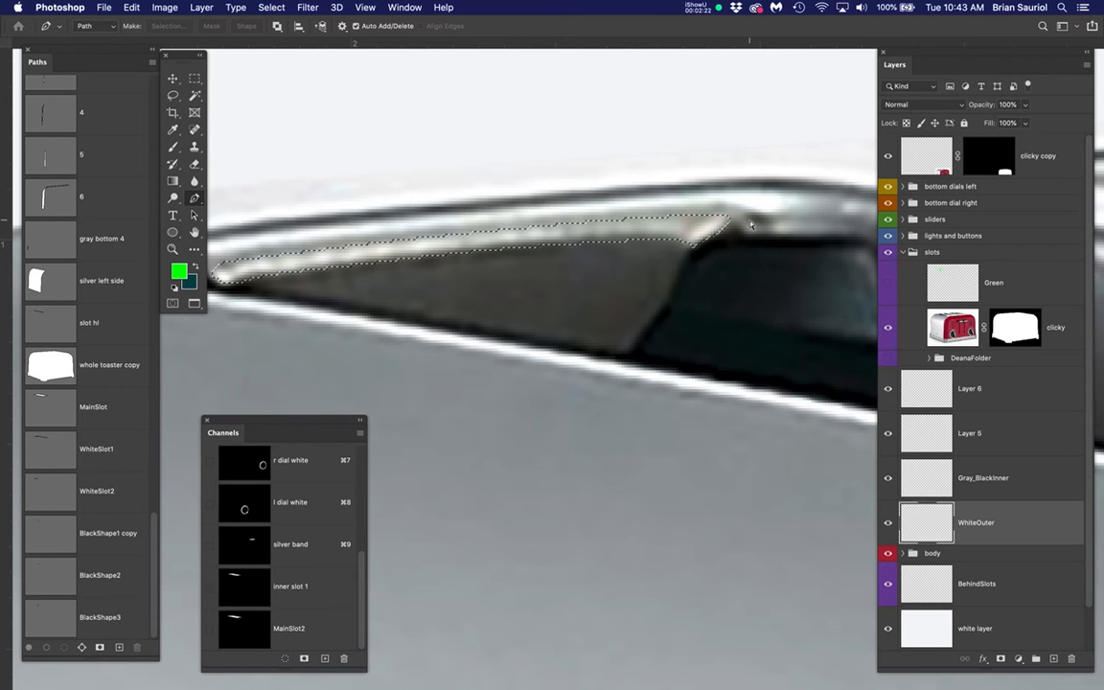
pyautogui.scroll(-2, 612, 259)
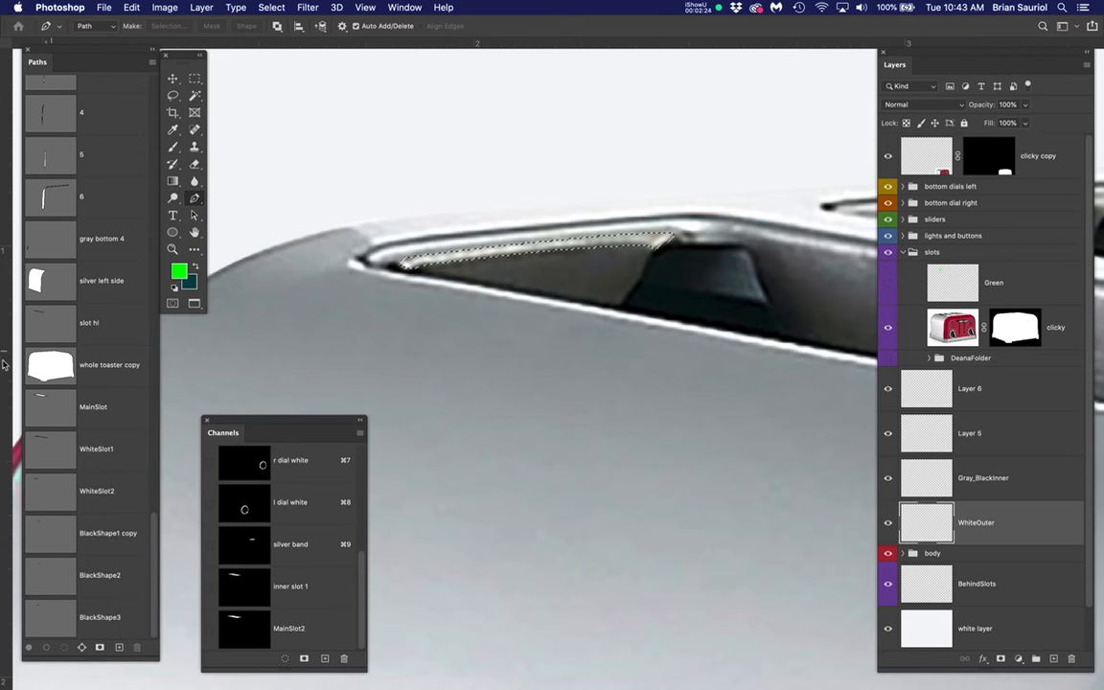
pyautogui.press('cmd+d')
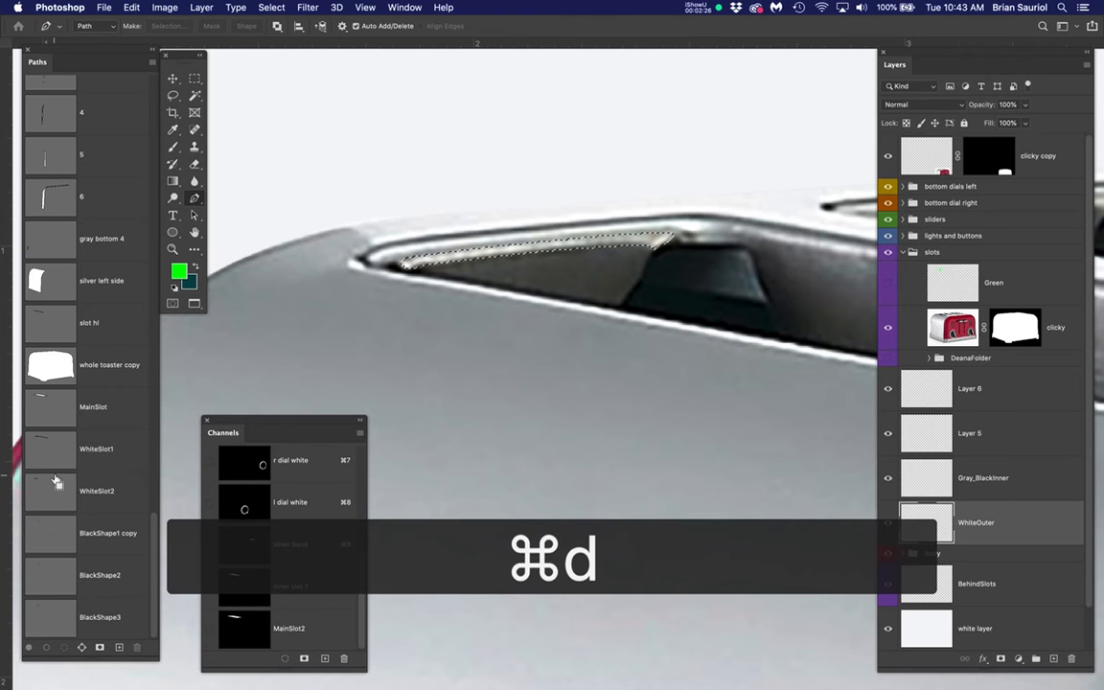
# Display the WhiteSlot1 path on the slot's outer rim and reveal all its anchor points
pyautogui.click(54, 448)
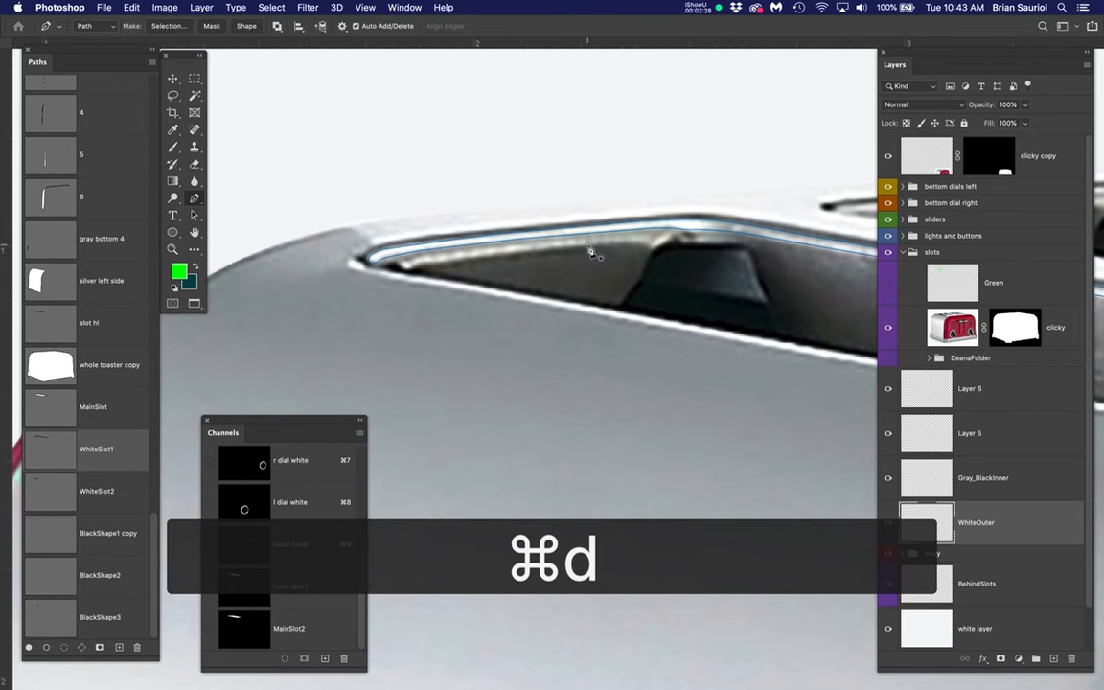
pyautogui.press('p')
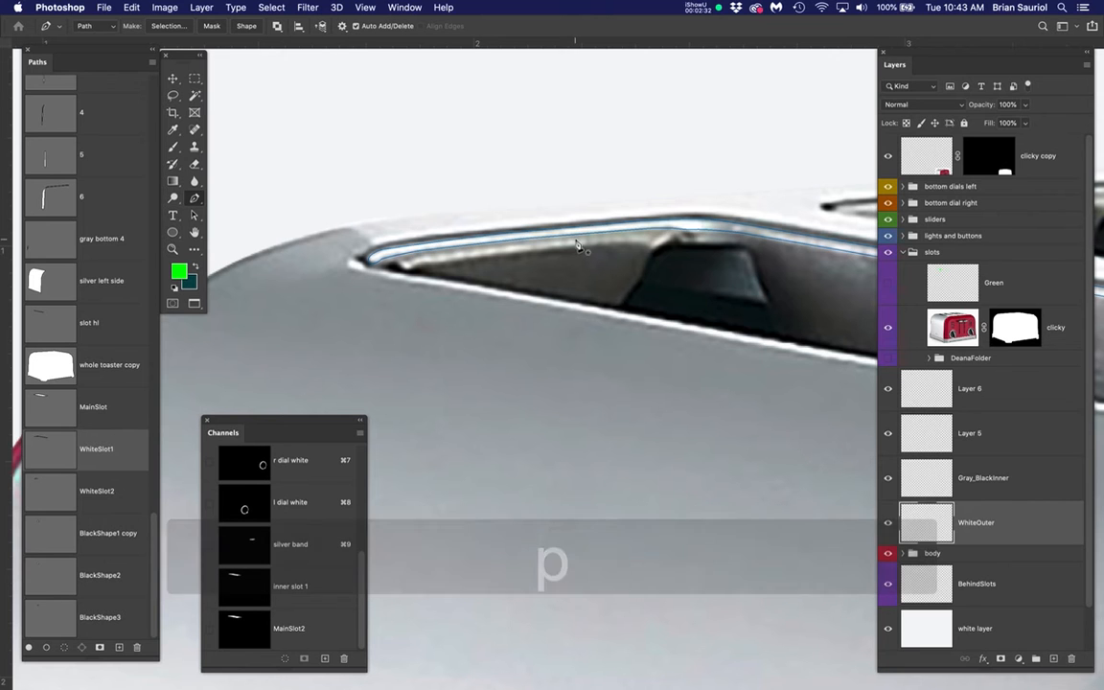
pyautogui.keyDown('super'); pyautogui.click(575, 236); pyautogui.keyUp('super')
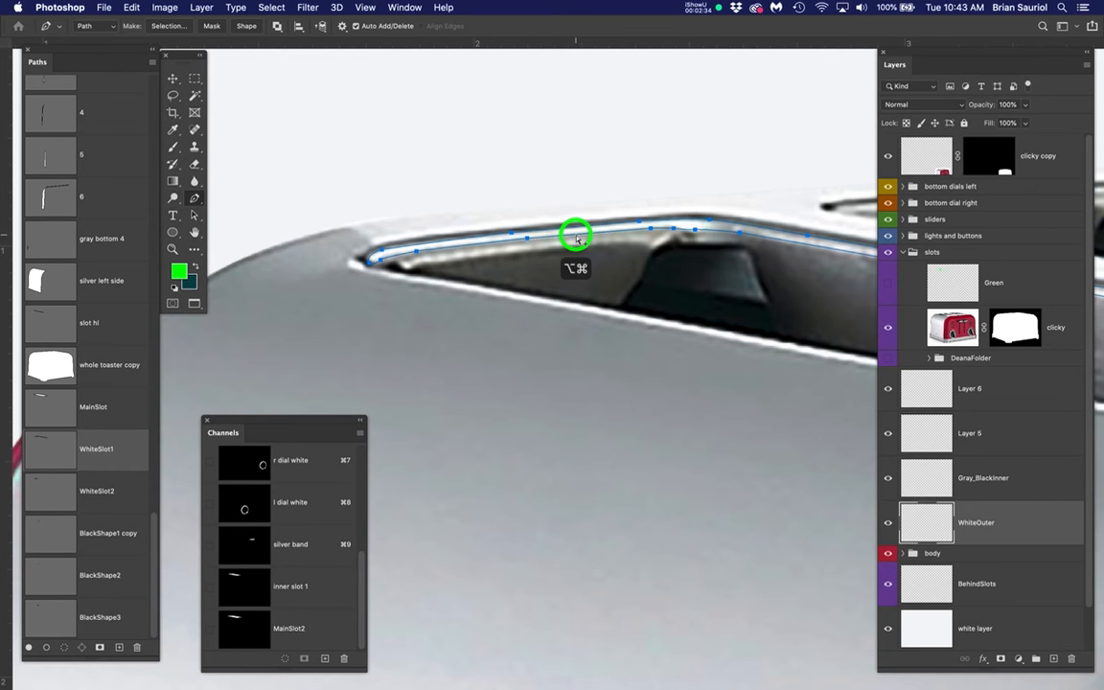
pyautogui.moveTo(769, 306); pyautogui.dragTo(796, 291)
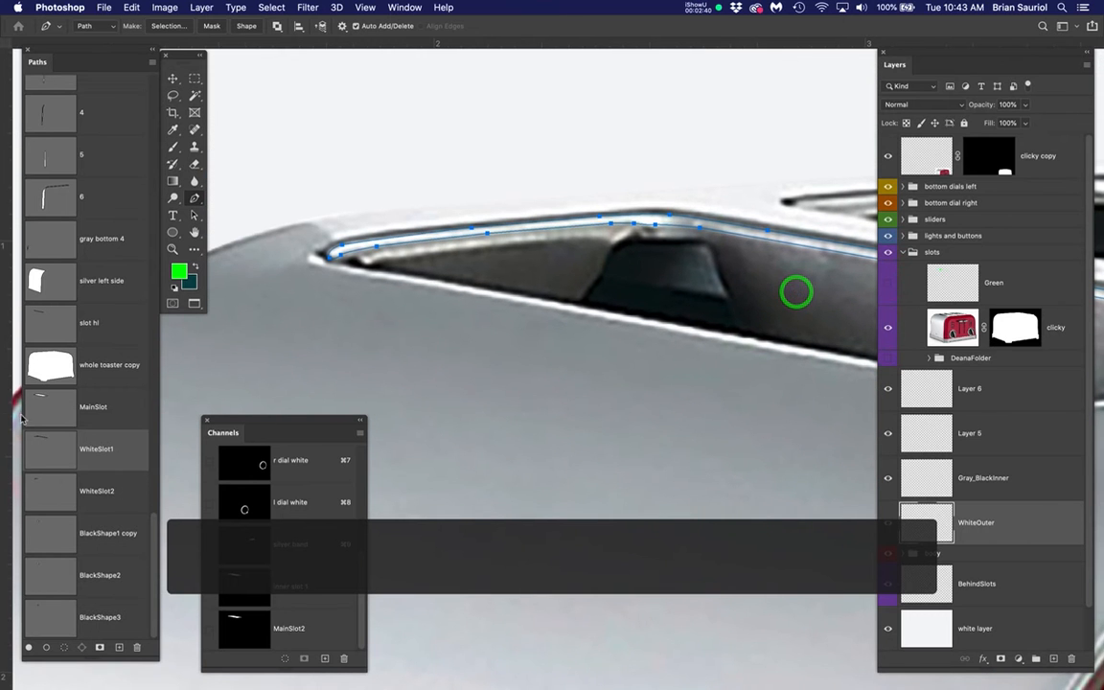
# Display the WhiteSlot2 path on the slot's inner rim, inspect its anchor points, and deselect the path
pyautogui.click(52, 491)
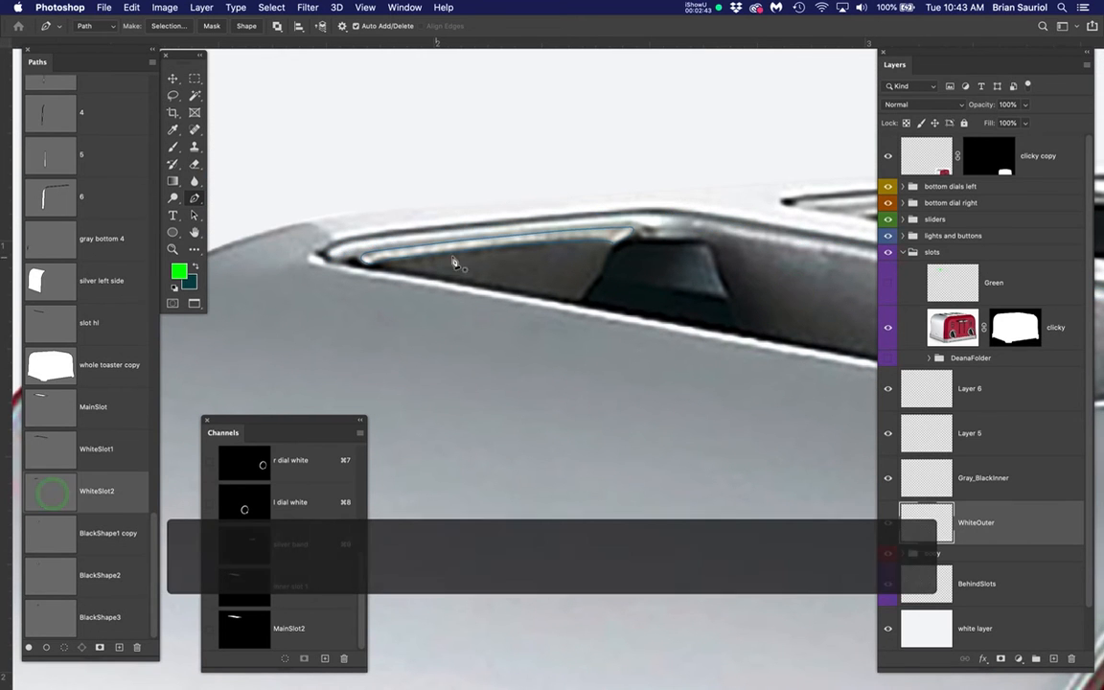
pyautogui.click(499, 251)
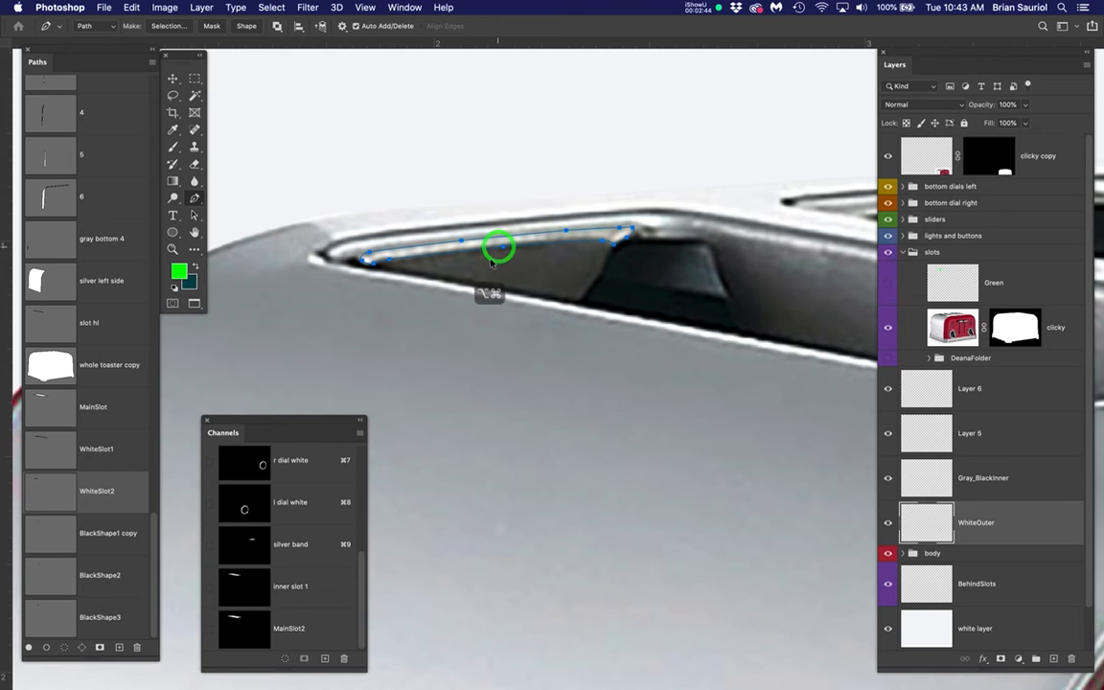
pyautogui.scroll(2, 481, 271)
pyautogui.scroll(1, 478, 271)
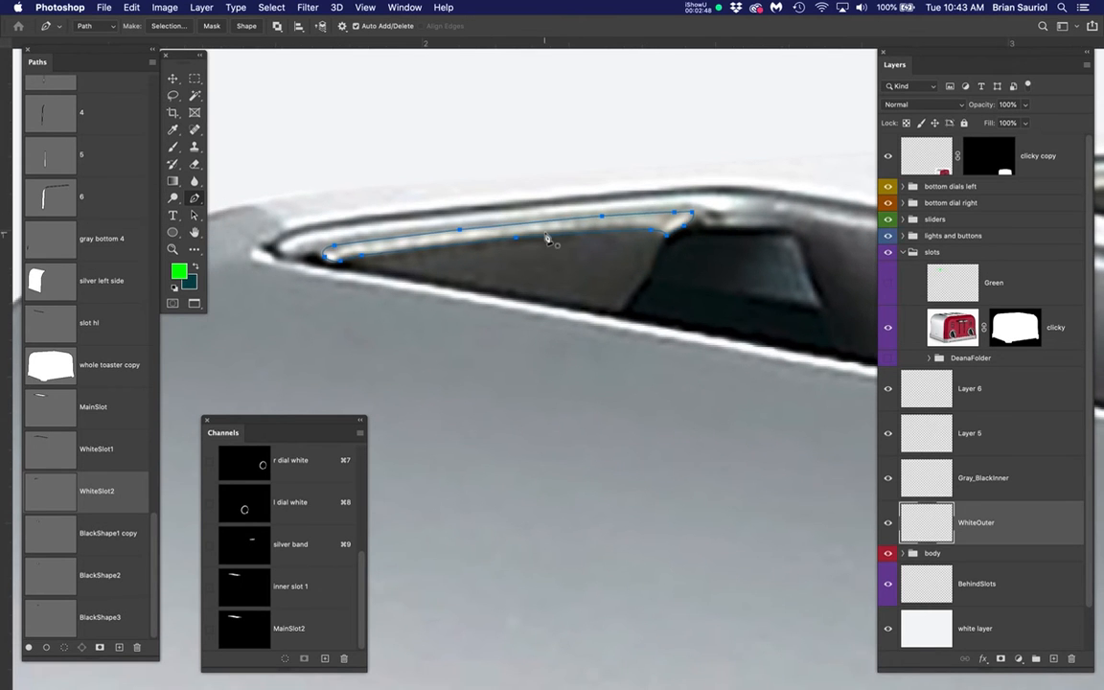
pyautogui.moveTo(685, 323); pyautogui.dragTo(575, 314)
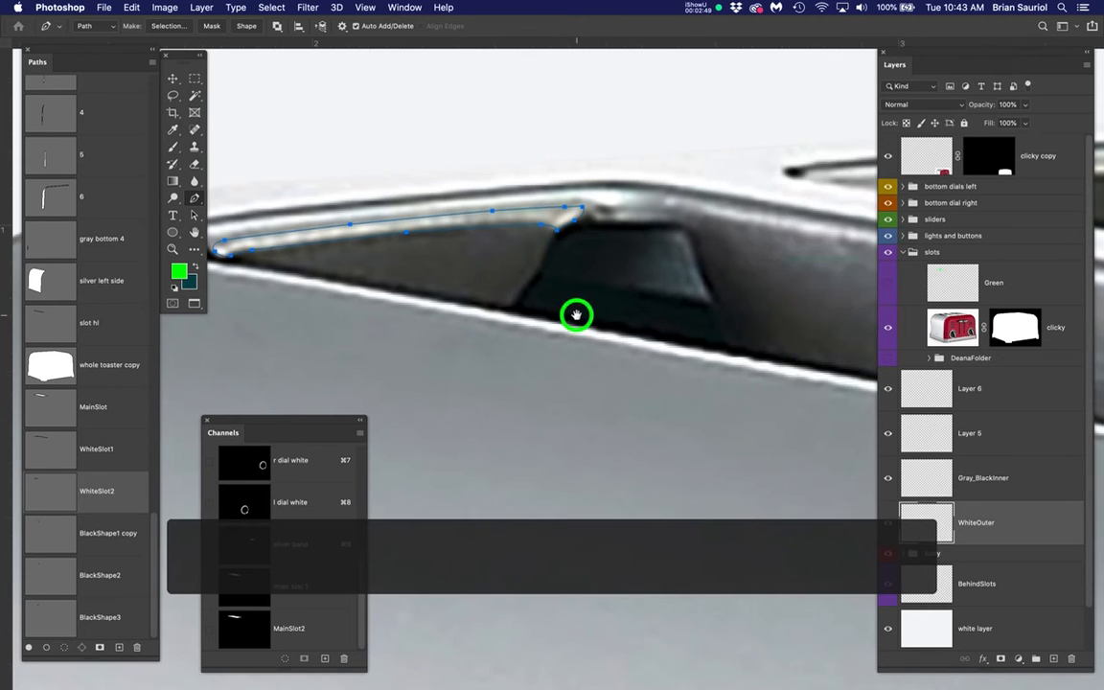
pyautogui.click(124, 495)
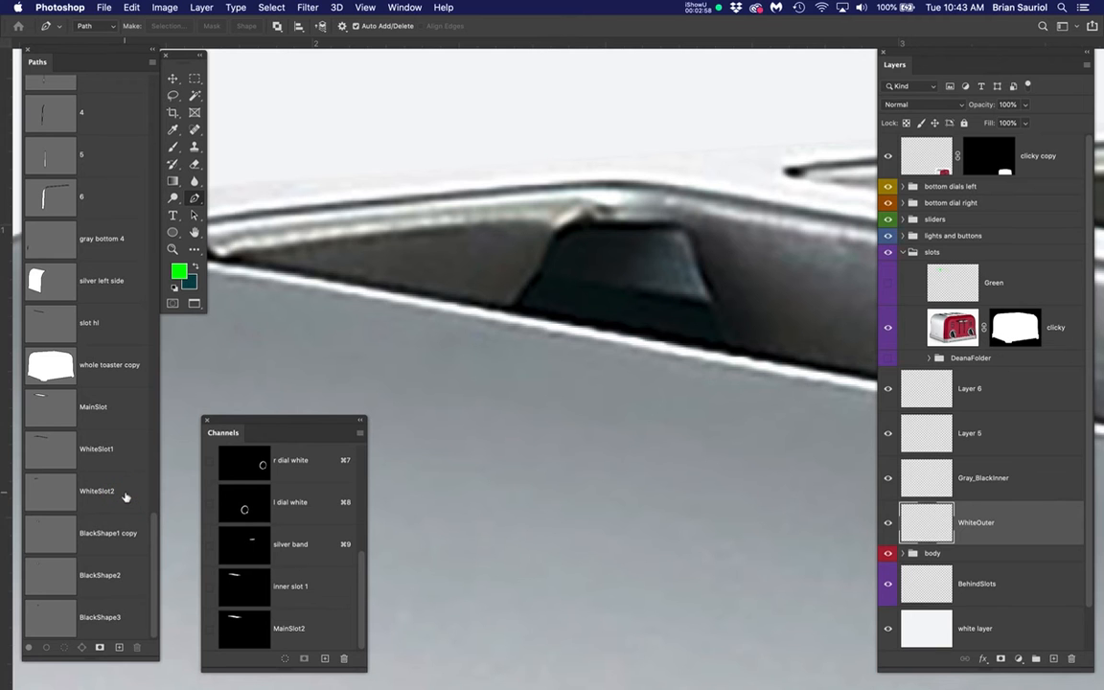
# Inspect the BlackShape1 copy path with its anchor points and the BlackShape2 path around the black shape inside the slot
pyautogui.scroll(2, 625, 250)
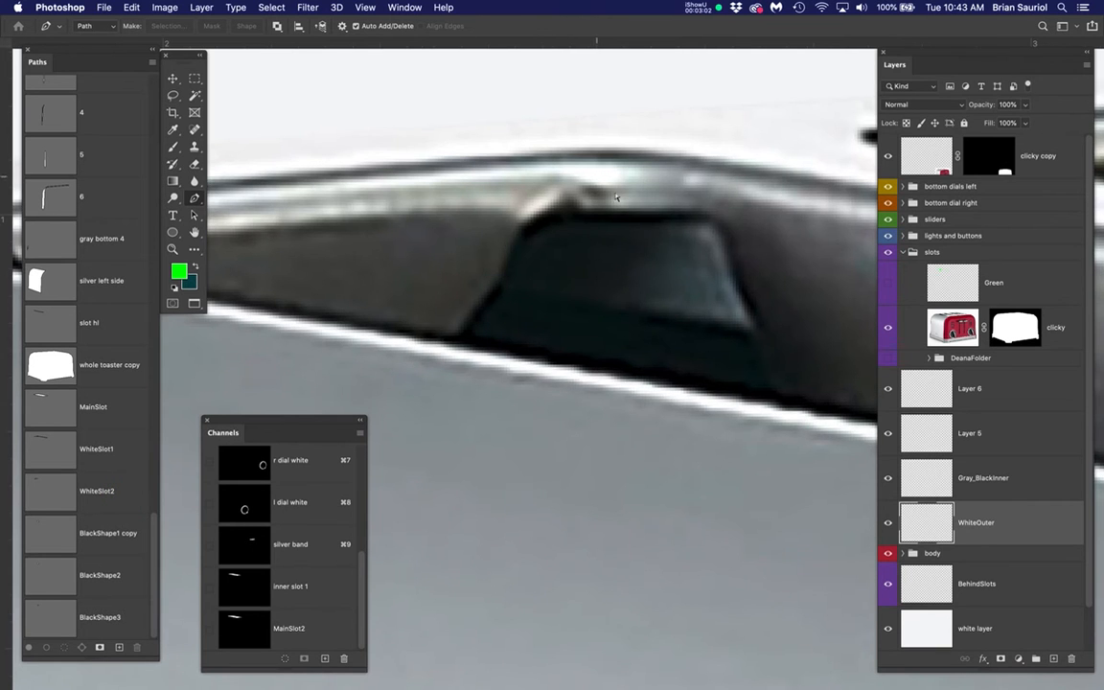
pyautogui.click(50, 542)
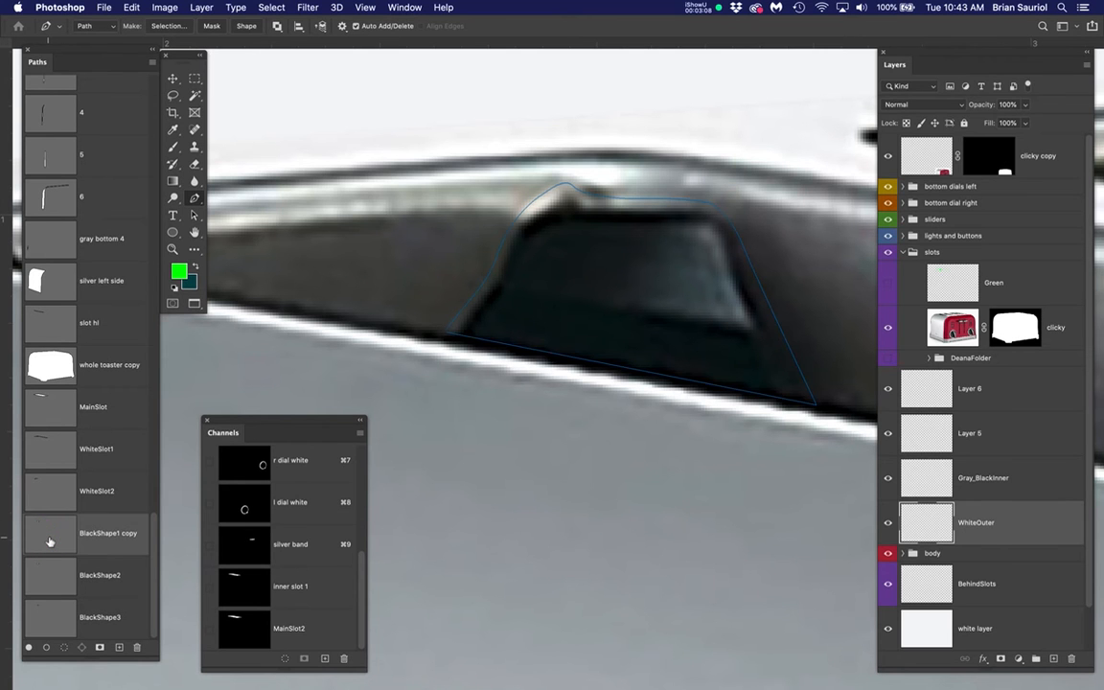
pyautogui.keyDown('alt'); pyautogui.keyDown('super'); pyautogui.click(479, 288); pyautogui.keyUp('super'); pyautogui.keyUp('alt')
pyautogui.click(105, 577)
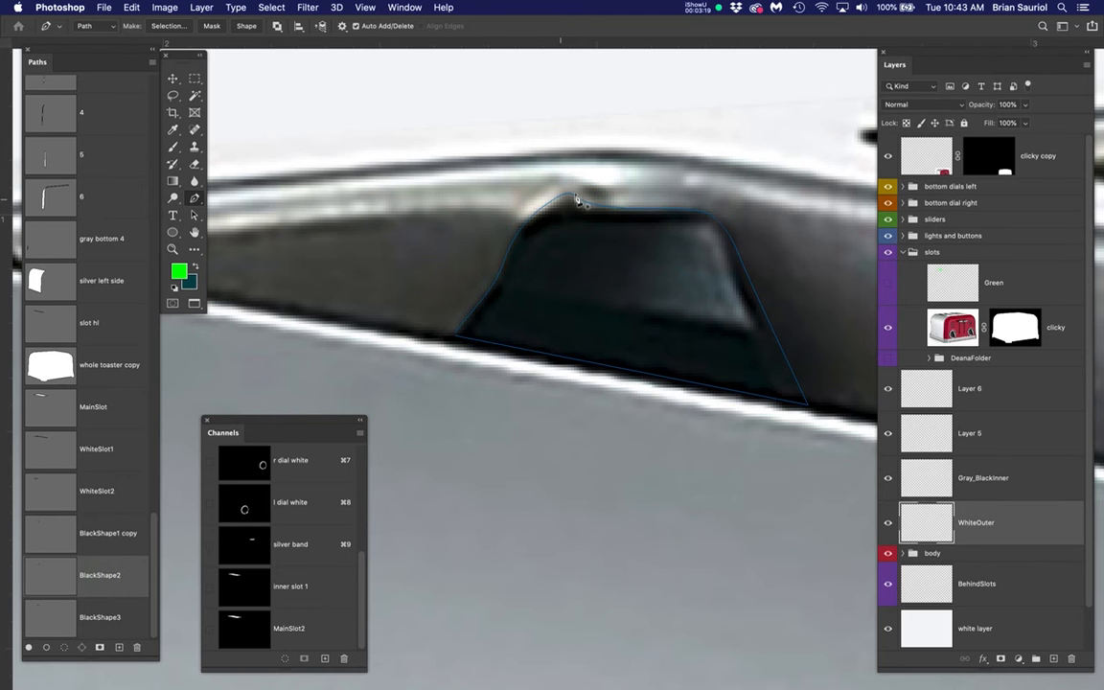
# Inspect the BlackShape3 path around the lighter area inside the slot's black shape, and deselect the path
pyautogui.click(58, 625)
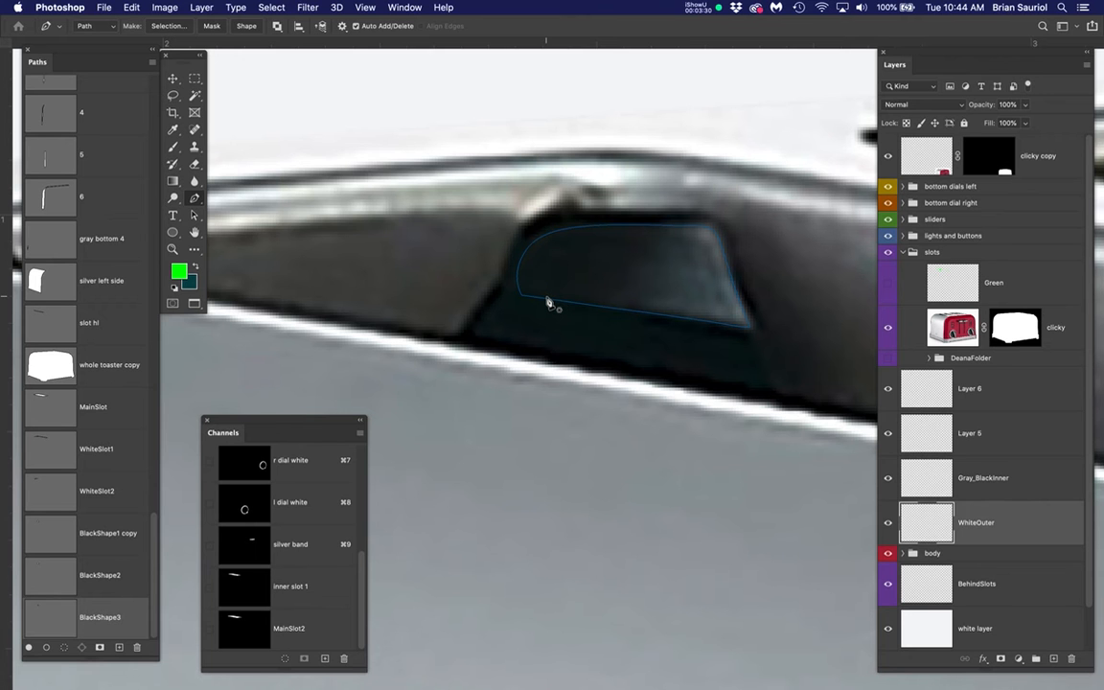
pyautogui.scroll(-2, 549, 303)
pyautogui.scroll(-2, 549, 303)
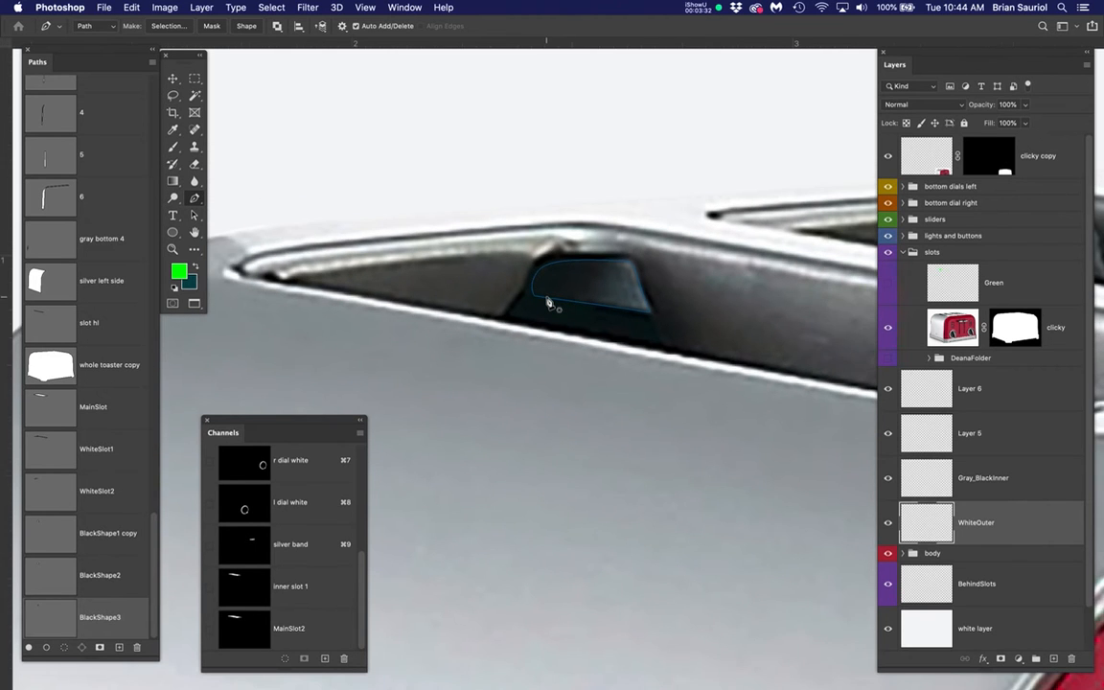
pyautogui.click(129, 624)
pyautogui.scroll(-2, 463, 458)
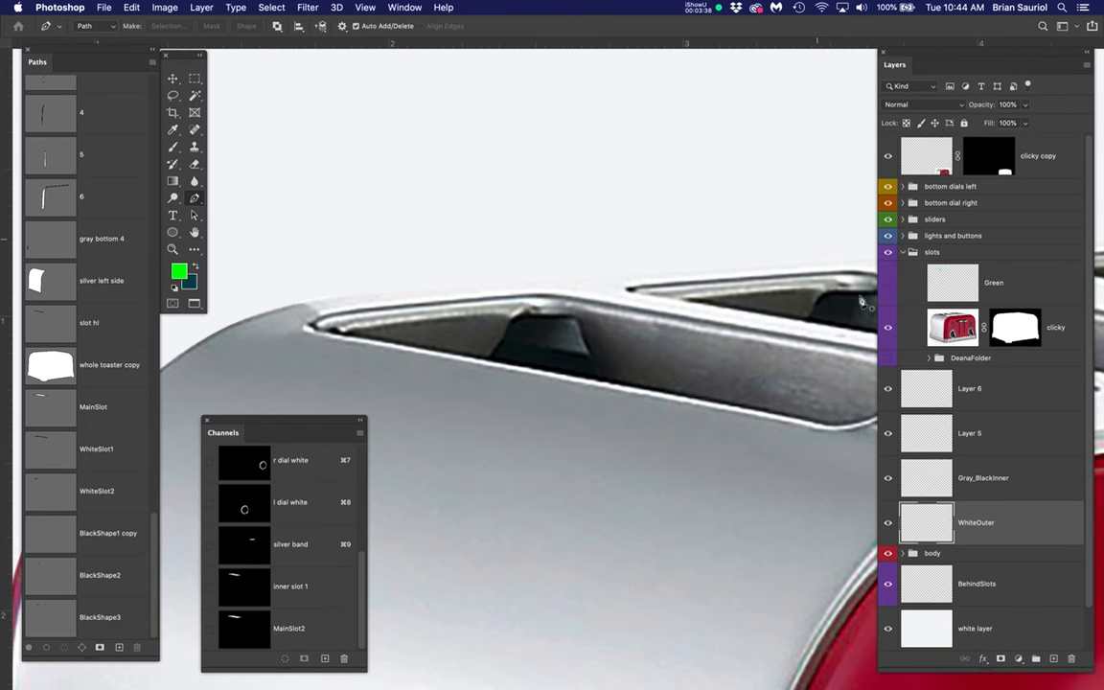
# Show the Green layer to review the shapes marked over the first slot, and hide it again
pyautogui.click(886, 284)
pyautogui.moveTo(613, 434); pyautogui.dragTo(561, 414)
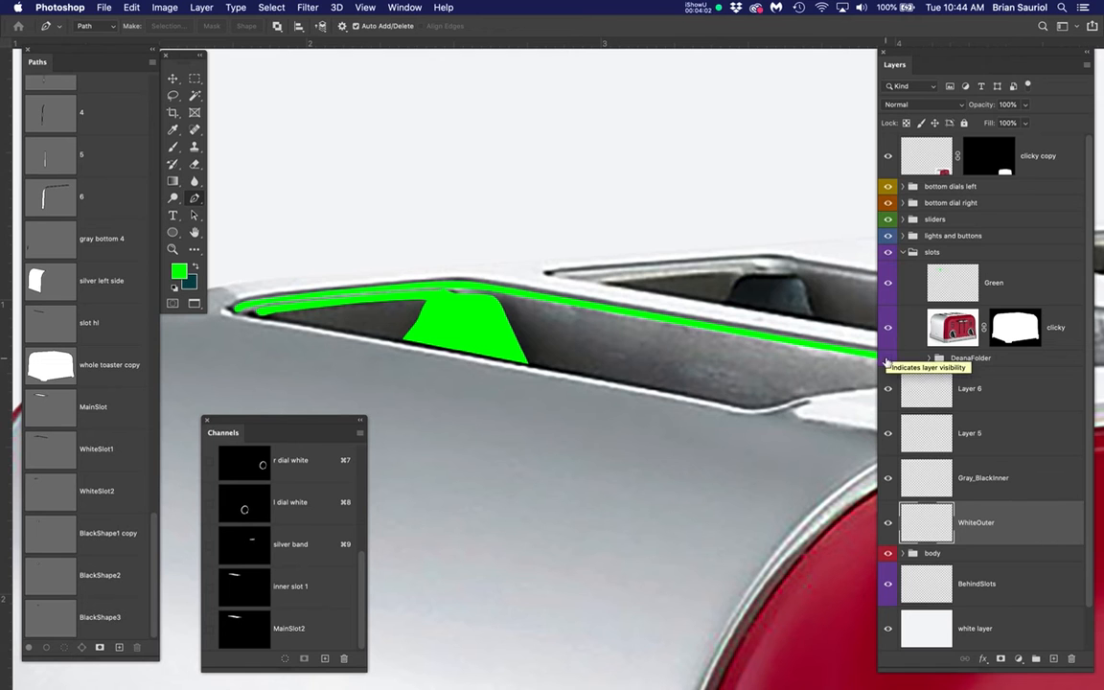
pyautogui.click(888, 280)
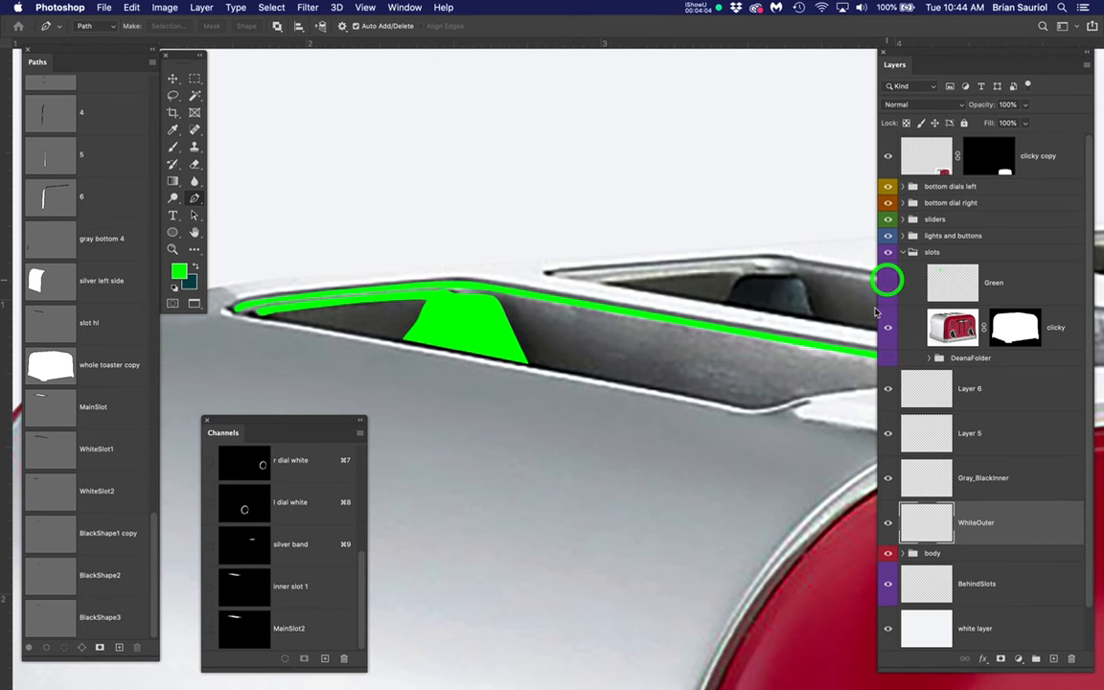
# Hide the clicky photo layer and check the painted toaster with the body group switched off and on
pyautogui.click(888, 329)
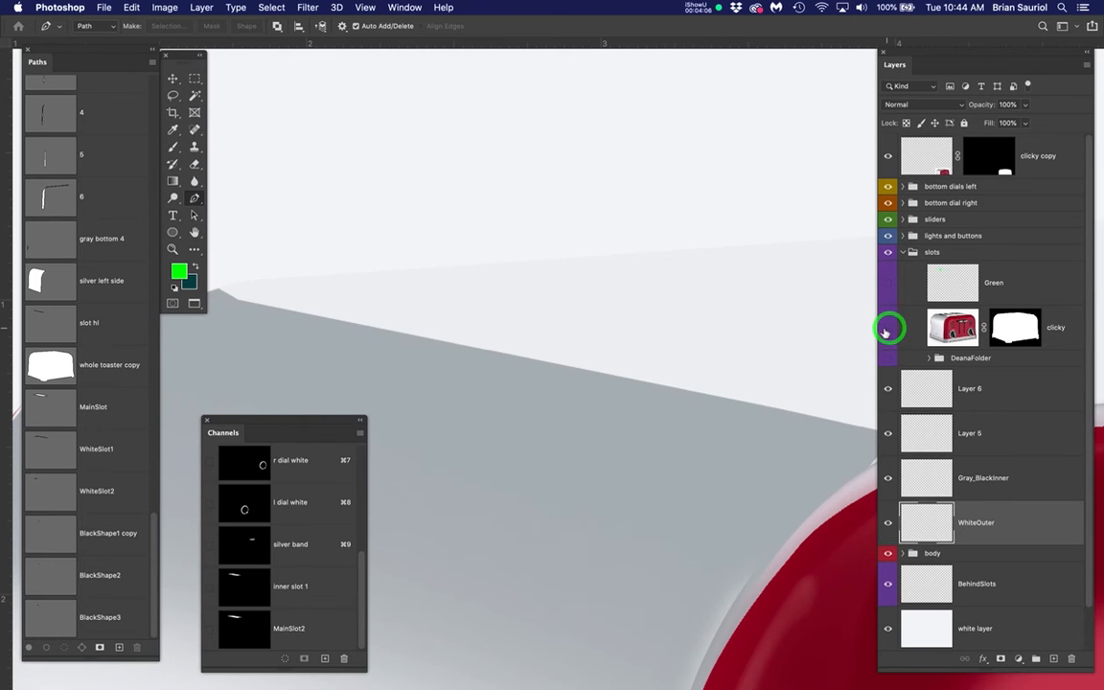
pyautogui.scroll(-10, 643, 297)
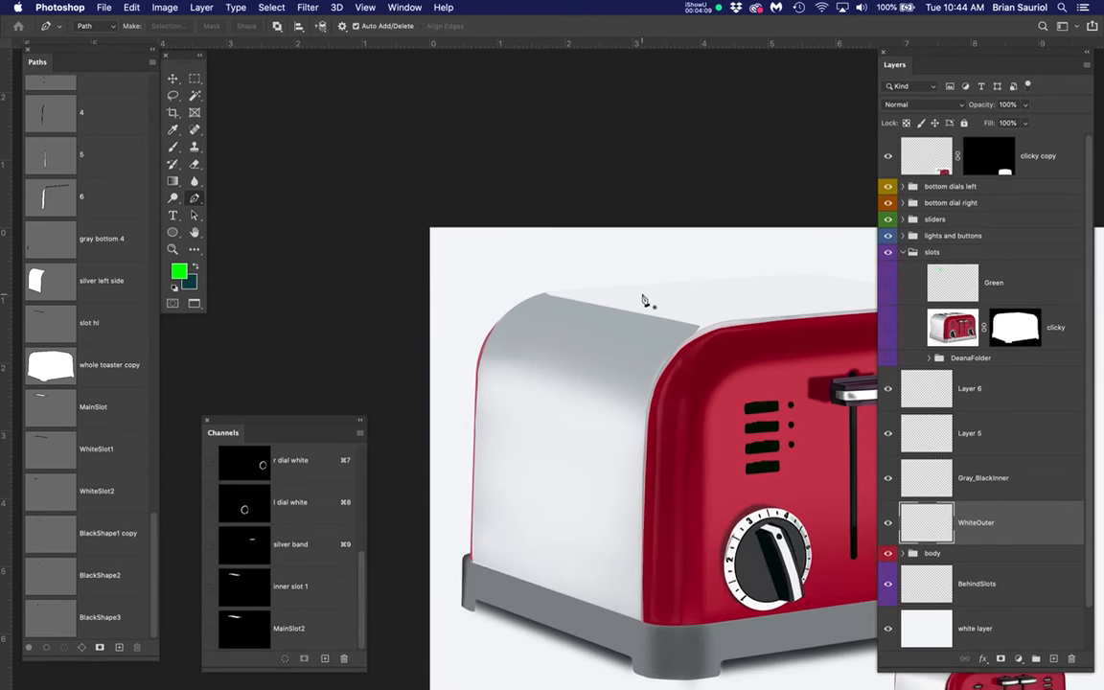
pyautogui.moveTo(705, 346); pyautogui.dragTo(579, 301)
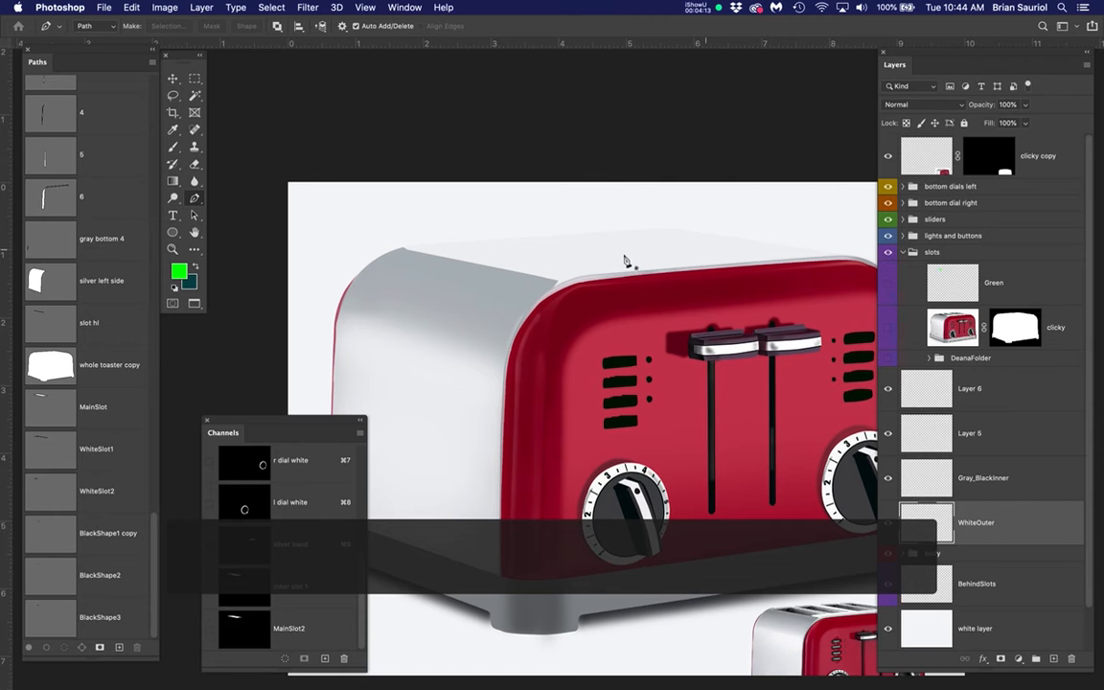
pyautogui.scroll(-2, 1000, 538)
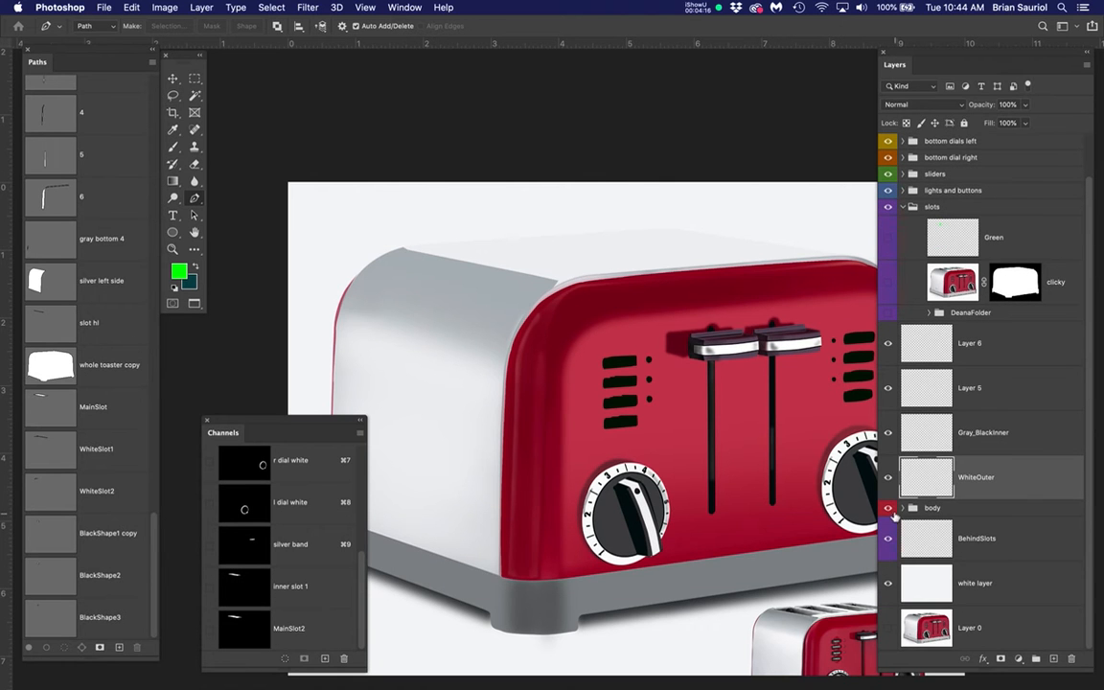
pyautogui.click(888, 509)
pyautogui.click(889, 509)
# Rename the BehindSlots layer as BehindSlotGray
pyautogui.click(1003, 540)
pyautogui.click(988, 540)
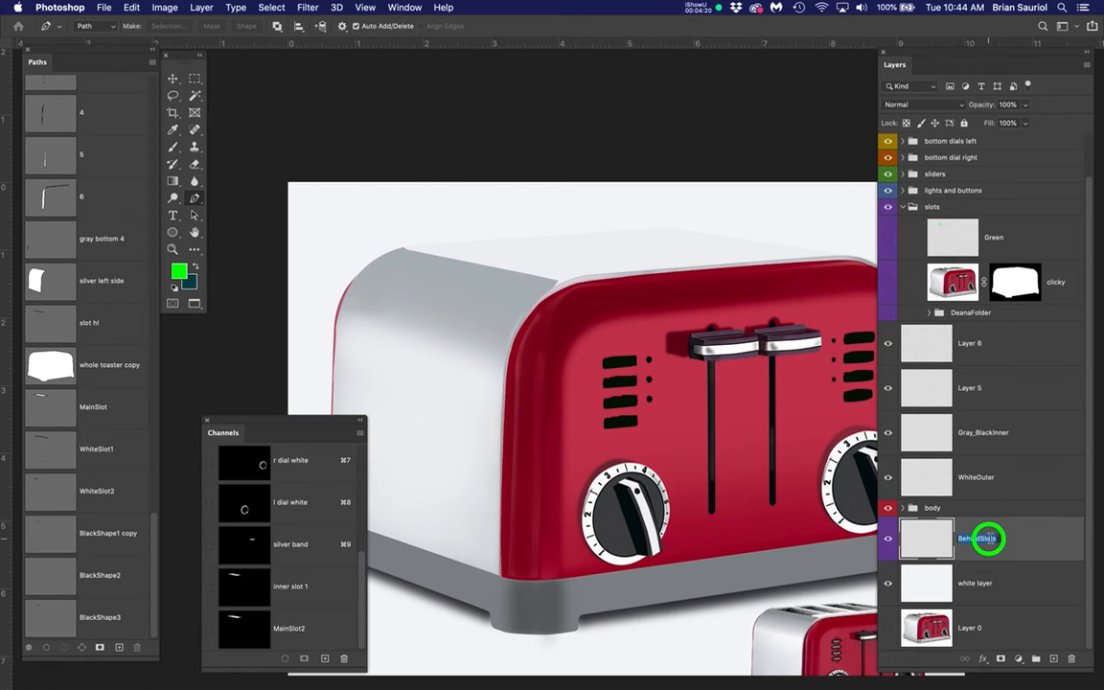
pyautogui.click(1001, 542)
pyautogui.press('BackSpace')
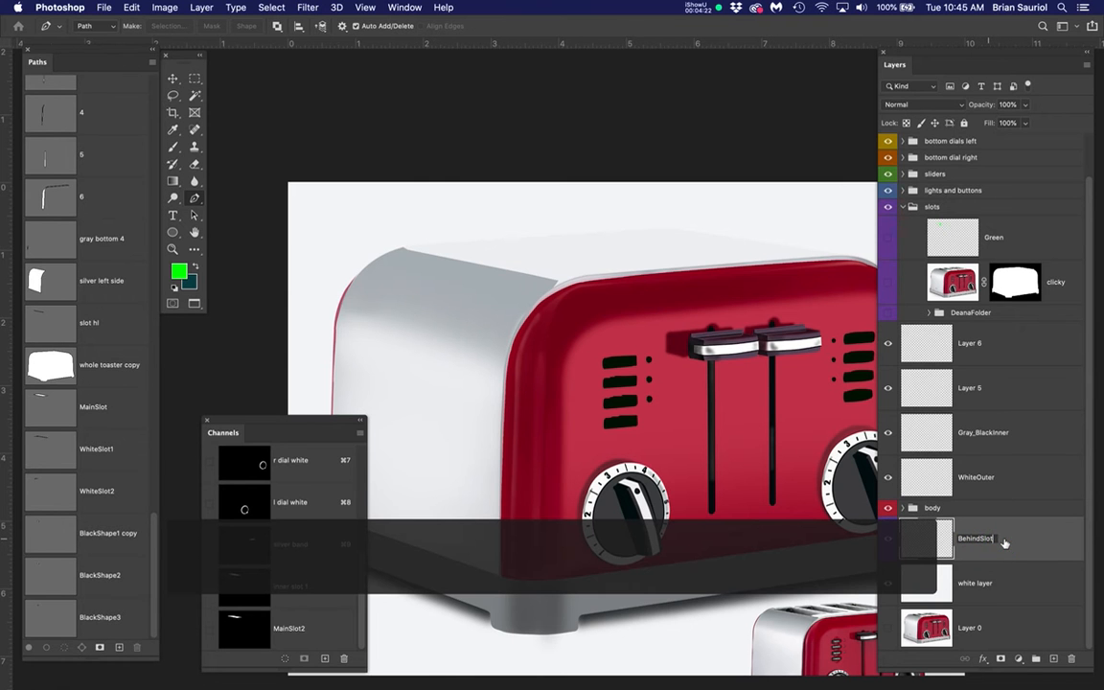
pyautogui.write('Gray')
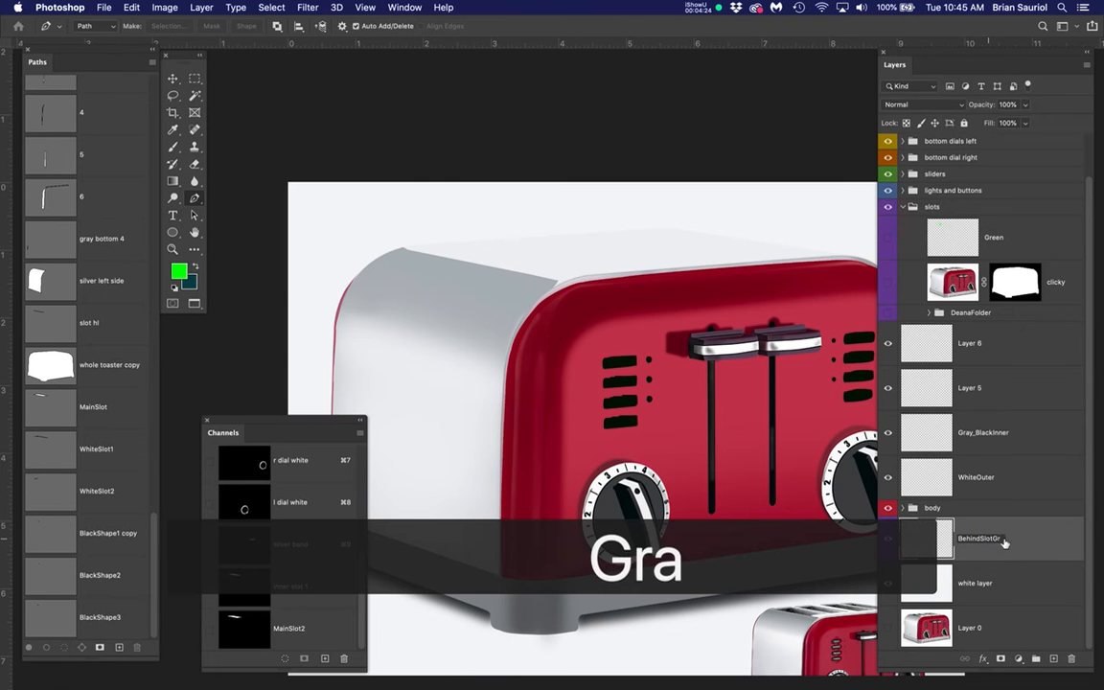
pyautogui.press('Return')
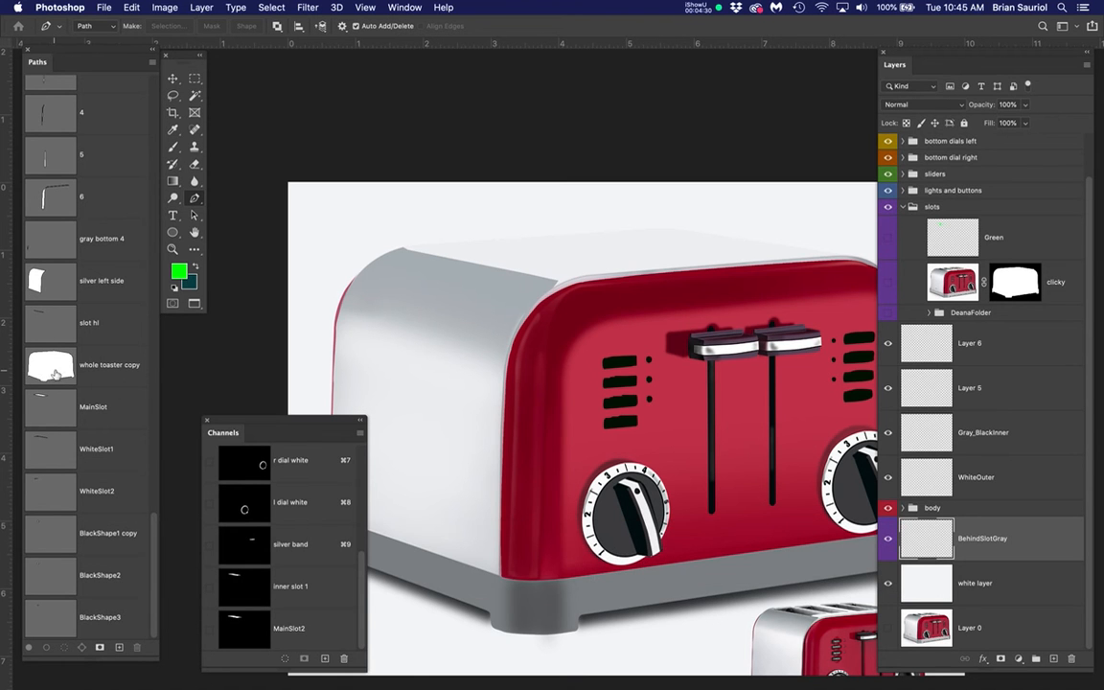
# Load the whole toaster copy path as a selection and sample the gray beside the first slot's corner from the clicky photo for the brush
pyautogui.click(115, 367)
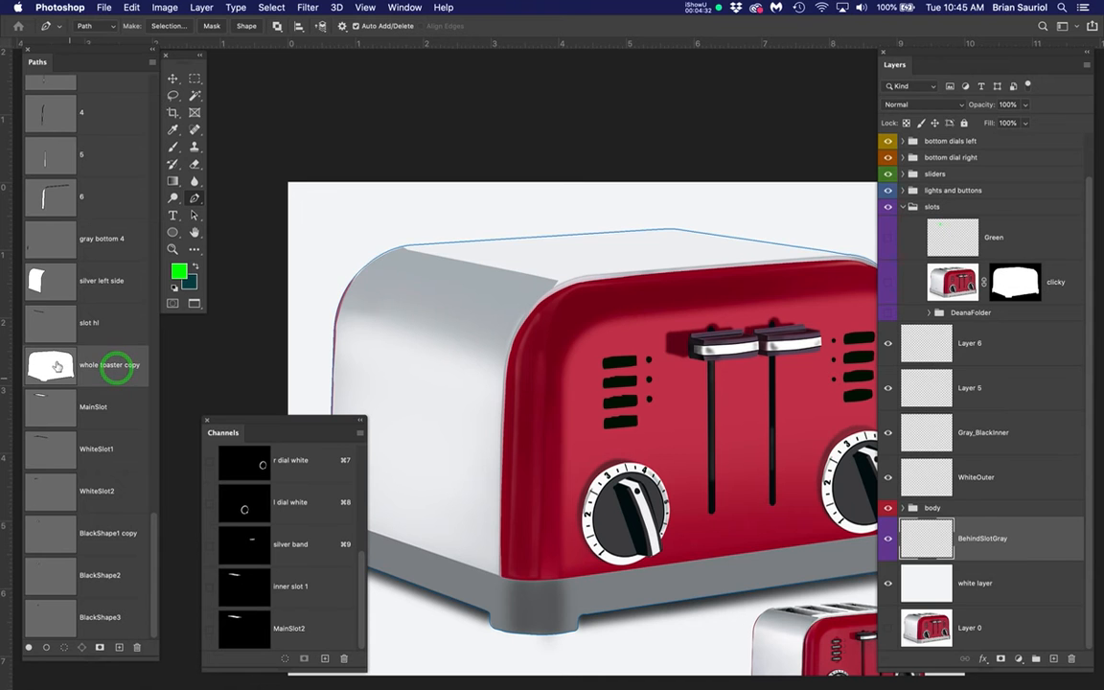
pyautogui.keyDown('super'); pyautogui.click(53, 364); pyautogui.keyUp('super')
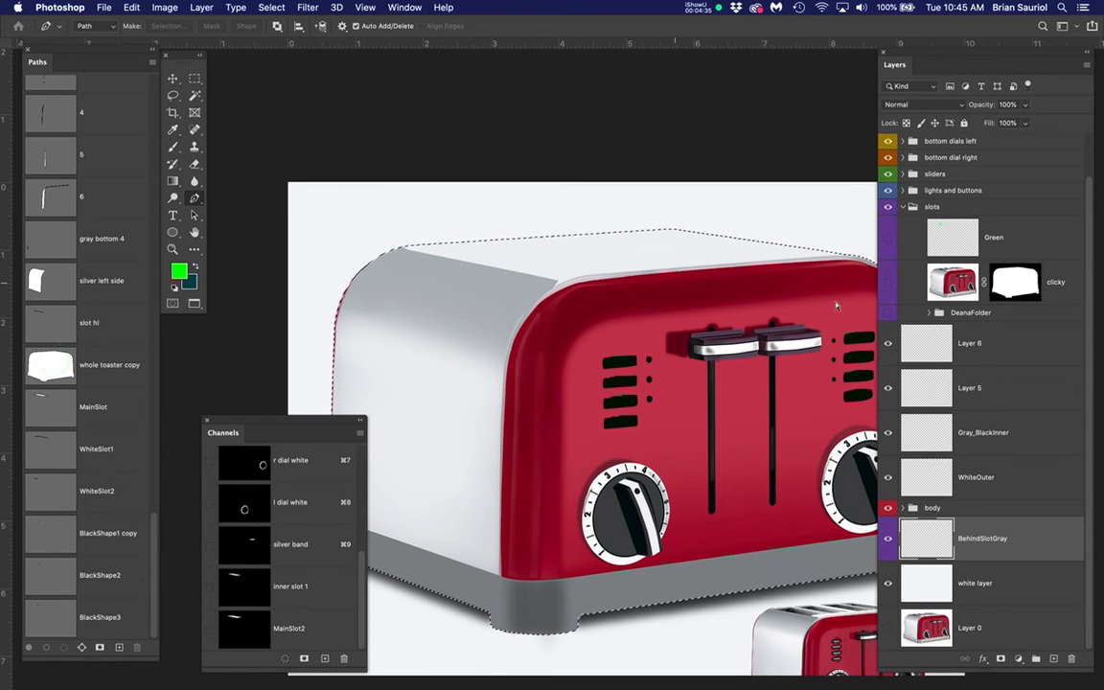
pyautogui.click(890, 284)
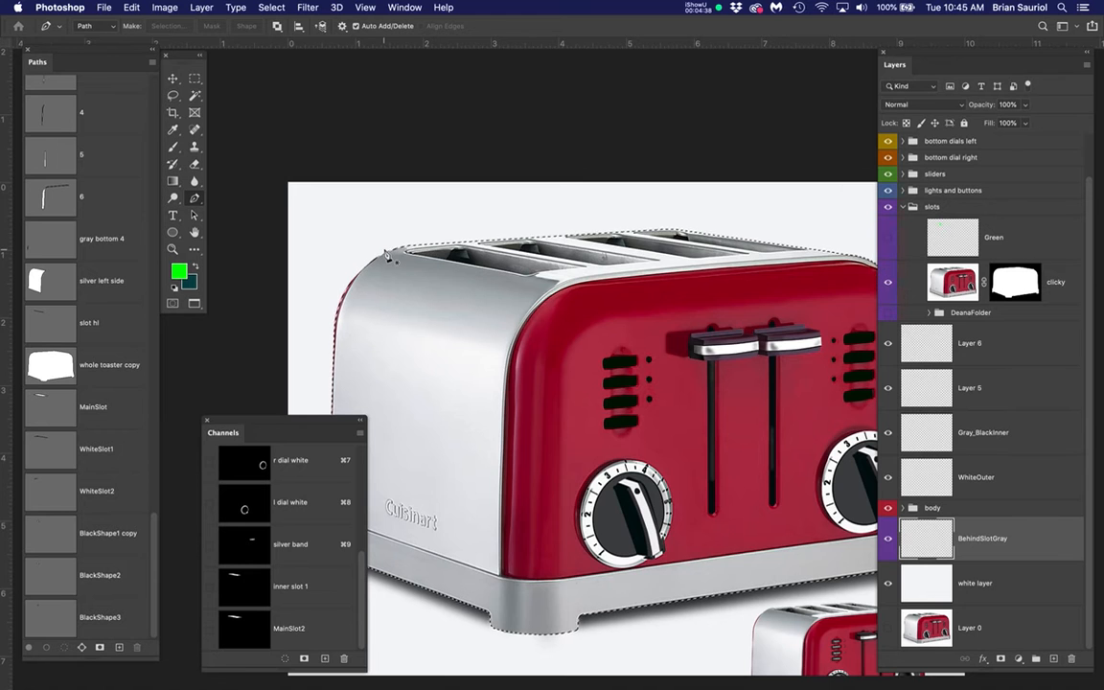
pyautogui.scroll(2, 387, 254)
pyautogui.scroll(5, 386, 254)
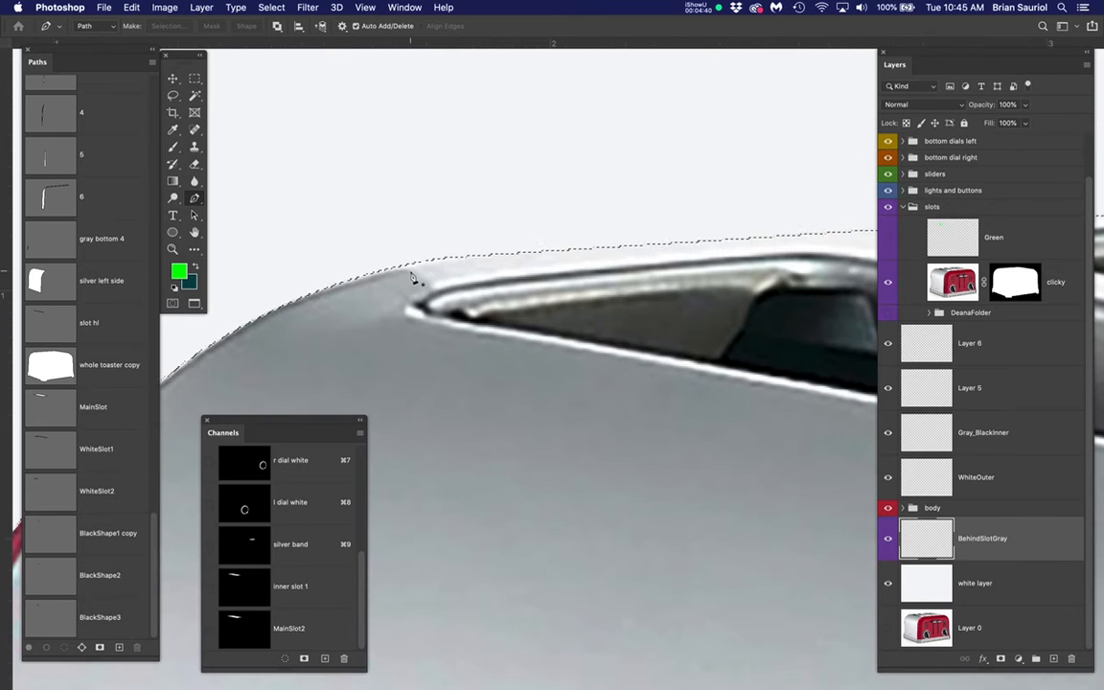
pyautogui.press('b')
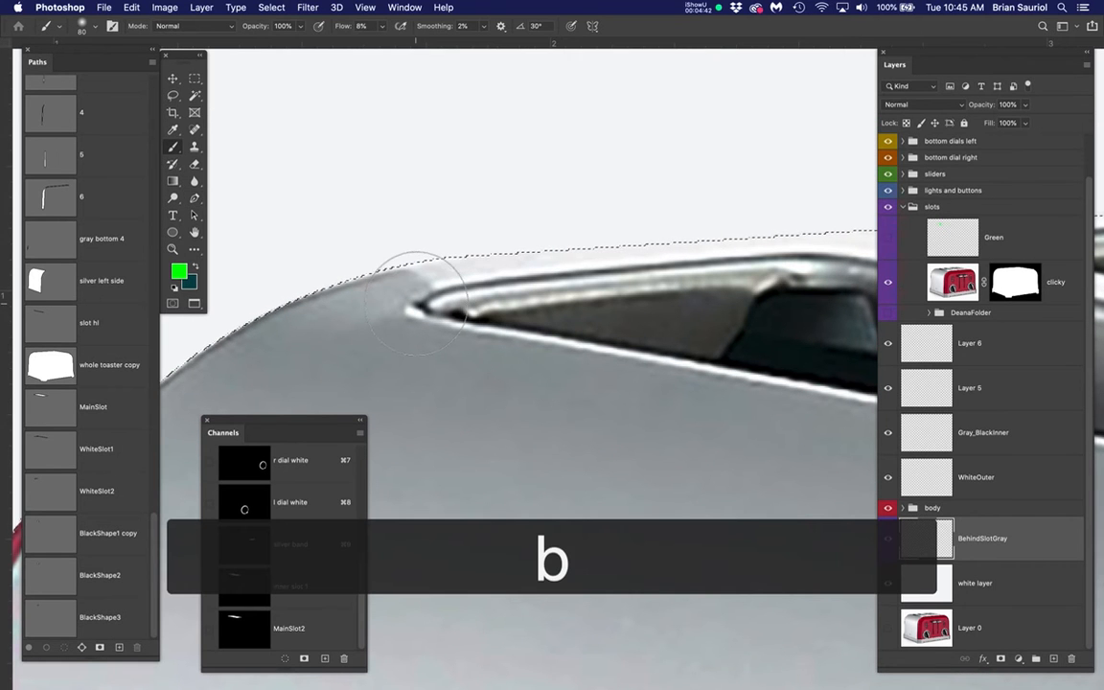
pyautogui.keyDown('alt'); pyautogui.click(417, 271); pyautogui.keyUp('alt')
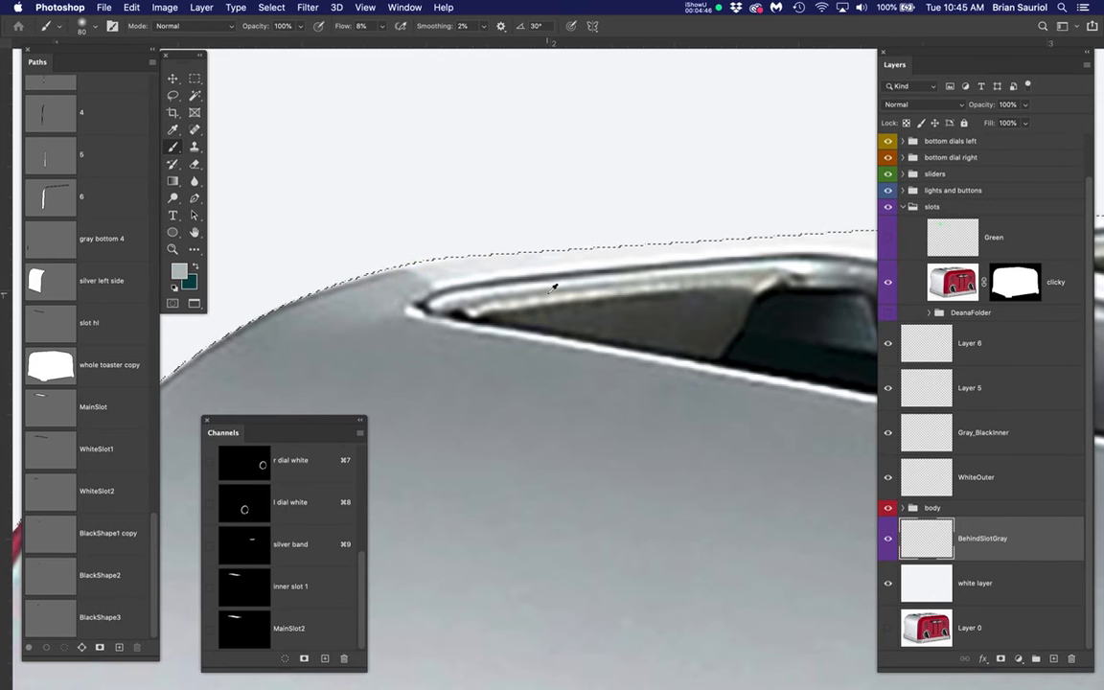
# Hide the clicky photo layer and the selection's edges so the painted toaster's top is unobstructed
pyautogui.scroll(-2, 553, 288)
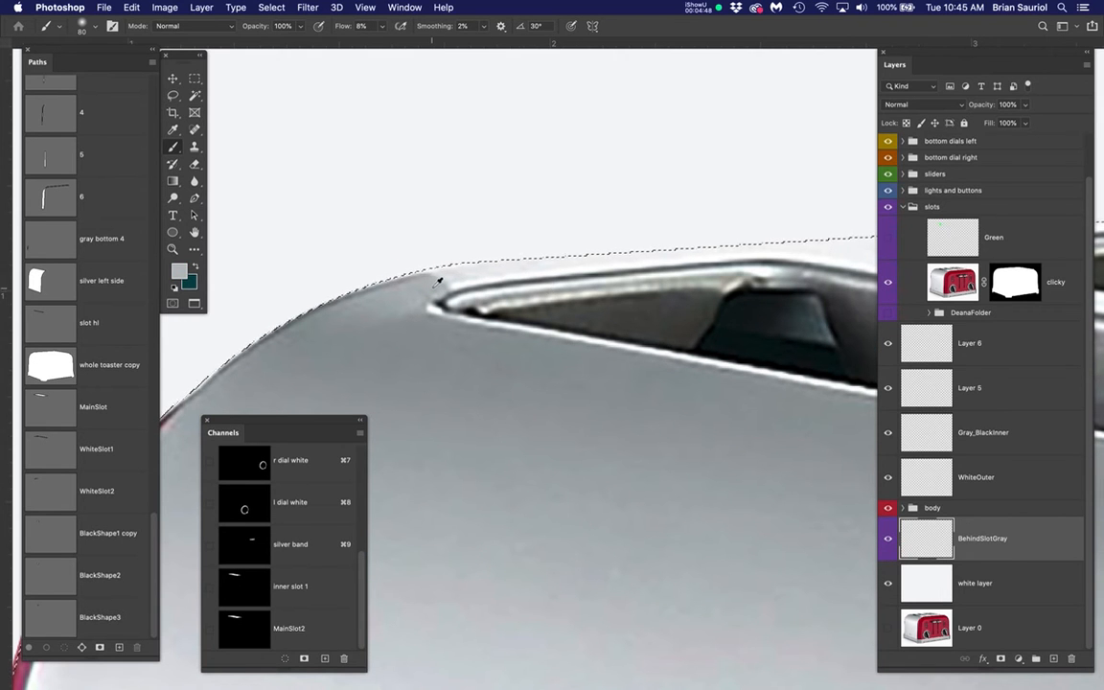
pyautogui.scroll(-5, 614, 334)
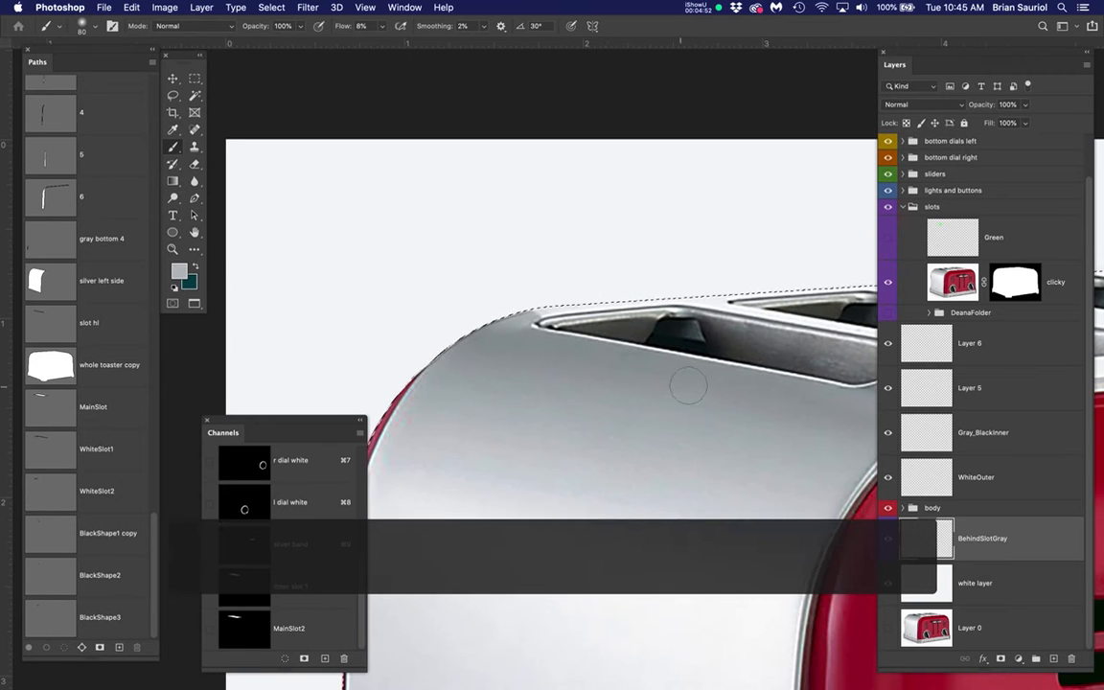
pyautogui.hscroll(5, 549, 336)
pyautogui.scroll(-2, 549, 335)
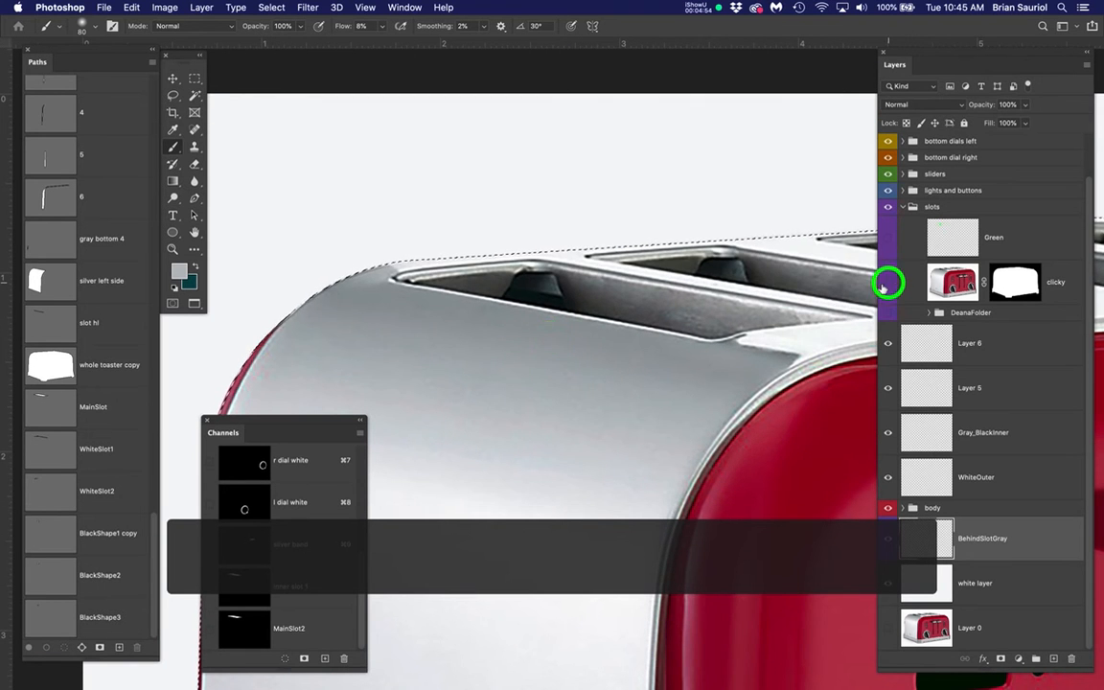
pyautogui.click(887, 283)
pyautogui.scroll(-2, 609, 311)
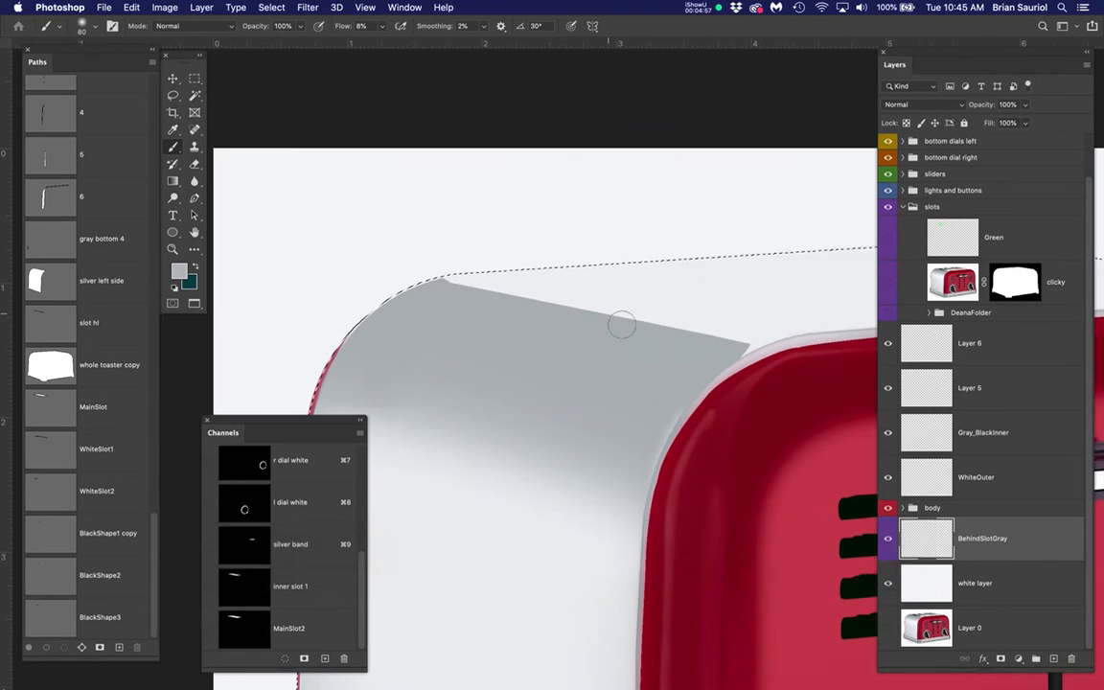
pyautogui.scroll(-3, 552, 306)
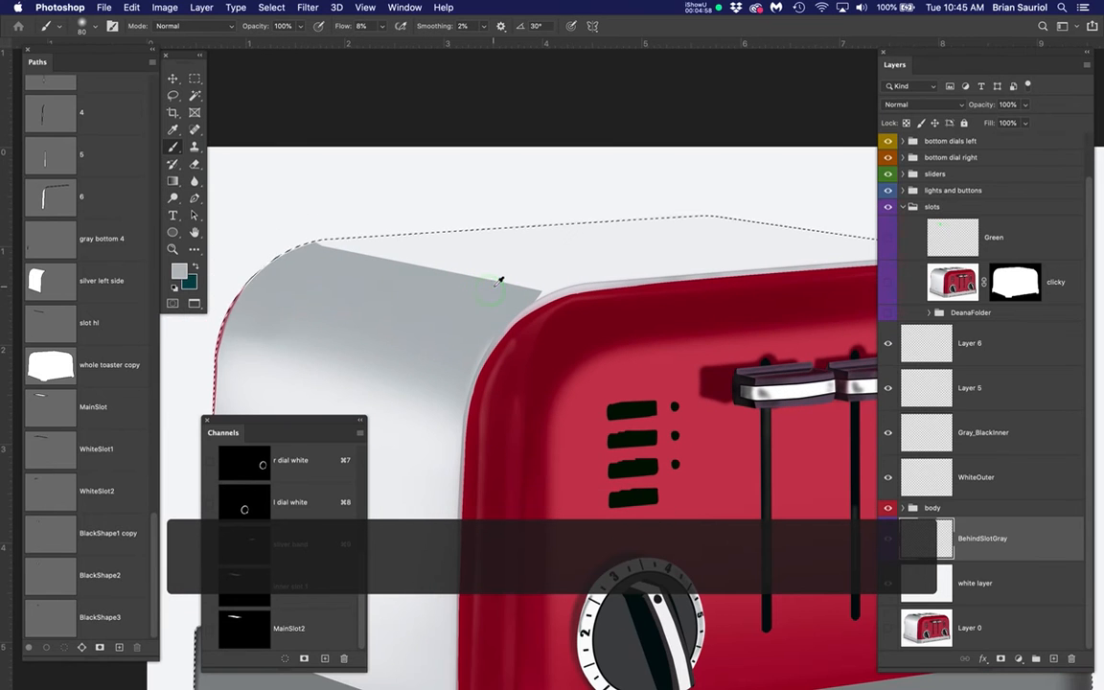
pyautogui.scroll(-3, 498, 280)
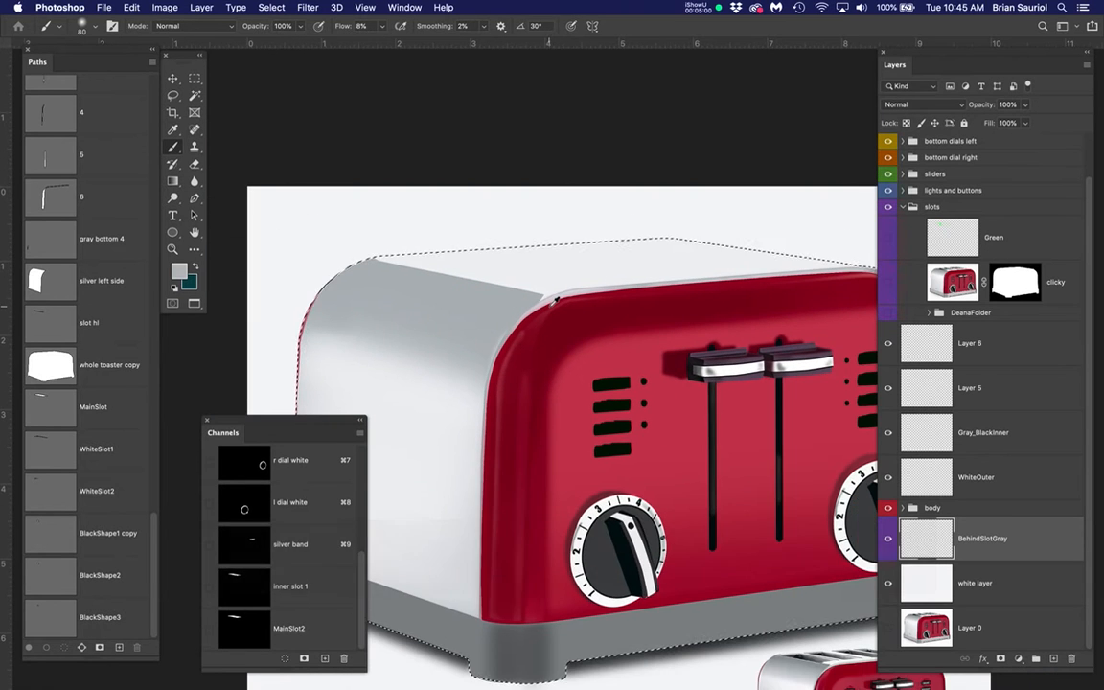
pyautogui.moveTo(640, 325); pyautogui.dragTo(594, 306)
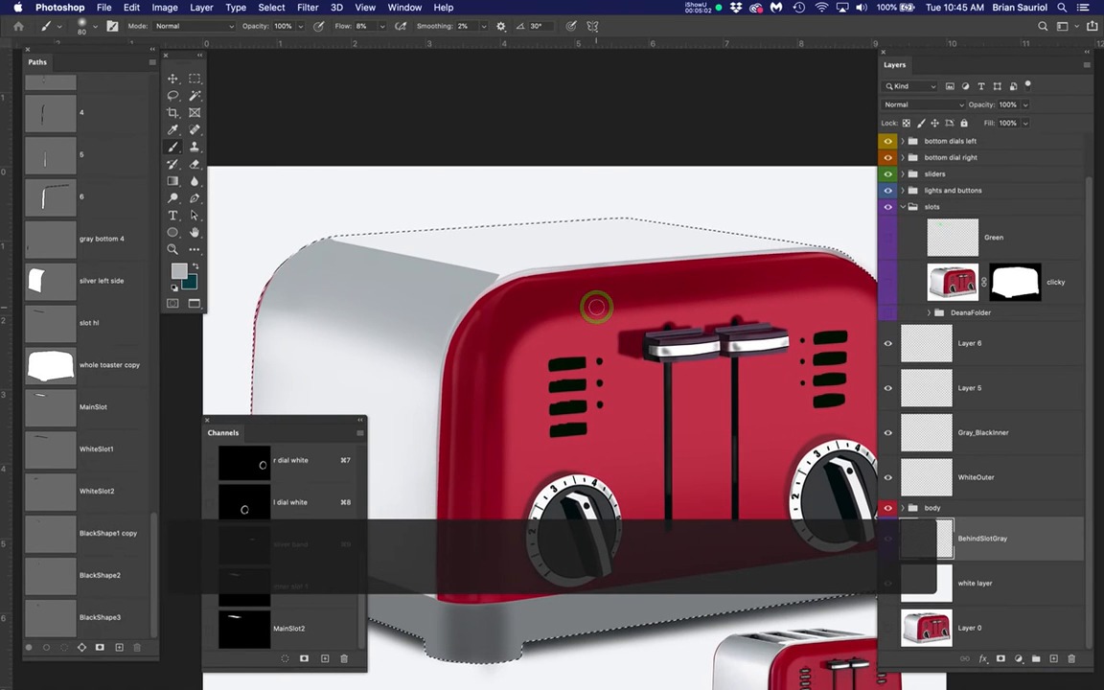
pyautogui.press('super+h')
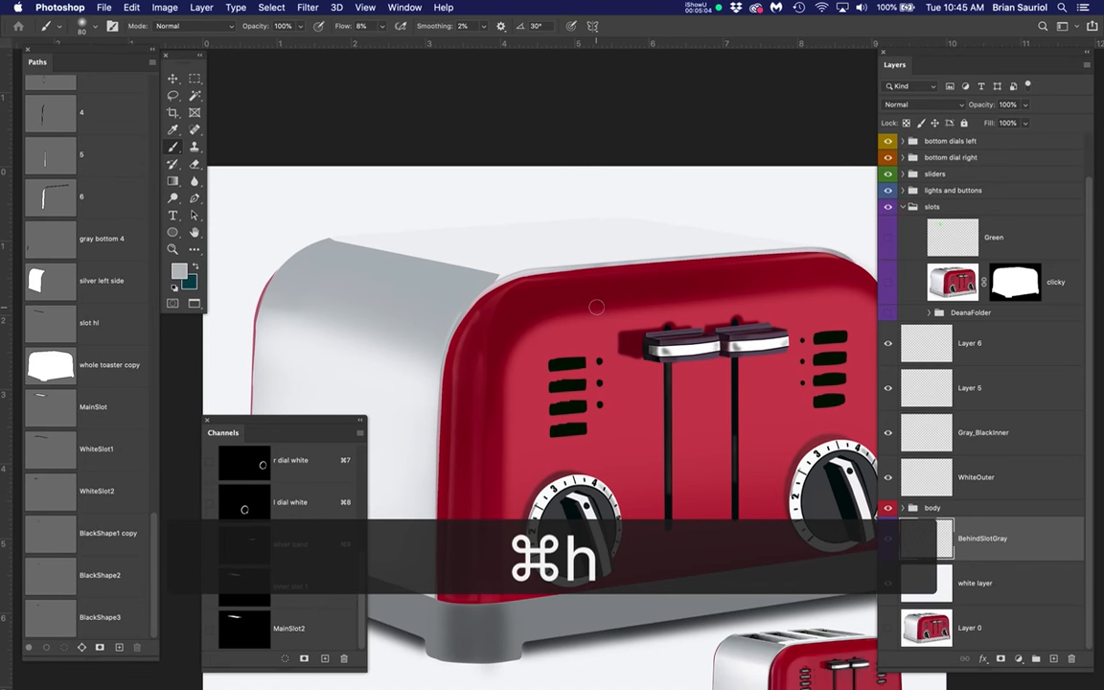
# Enlarge the brush to 800 px and paint soft gray over the toaster's top on the BehindSlotGray layer
pyautogui.press(']')
pyautogui.press(']')
pyautogui.press(']')
pyautogui.press(']')
pyautogui.press(']')
pyautogui.press(']')
pyautogui.press(']')
pyautogui.press(']')
pyautogui.press(']')
pyautogui.press(']')
pyautogui.press(']')
pyautogui.press(']')
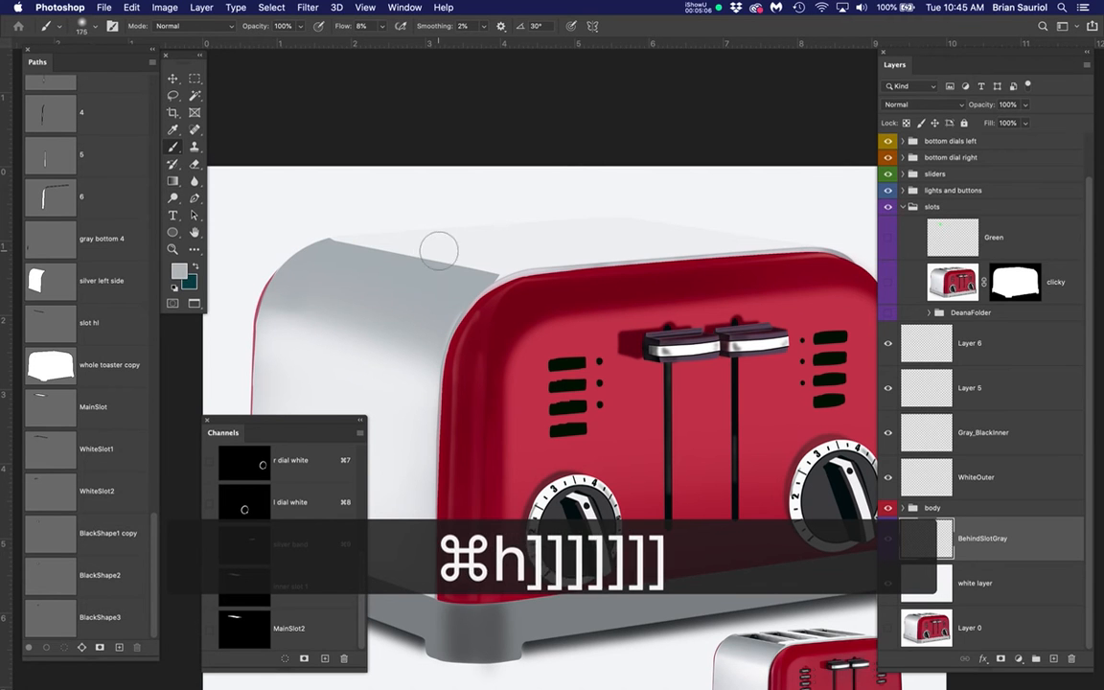
pyautogui.press(']')
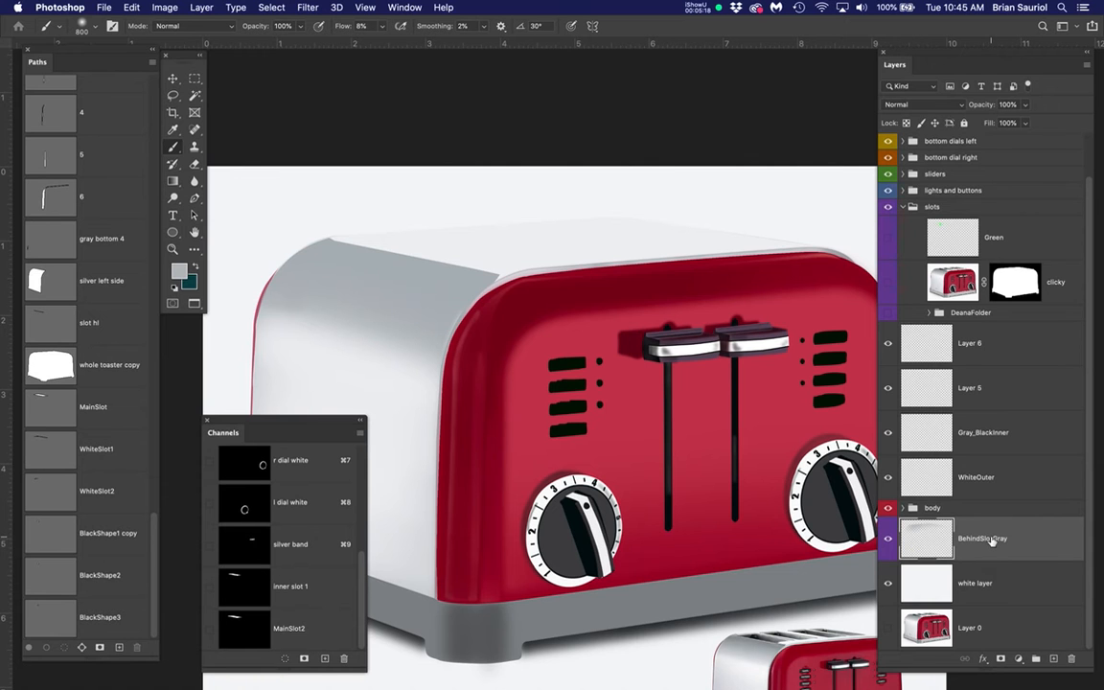
# Move the BehindSlotGray layer above the body group and brush more gray along the toaster's top back edge
pyautogui.moveTo(992, 541); pyautogui.dragTo(996, 505)
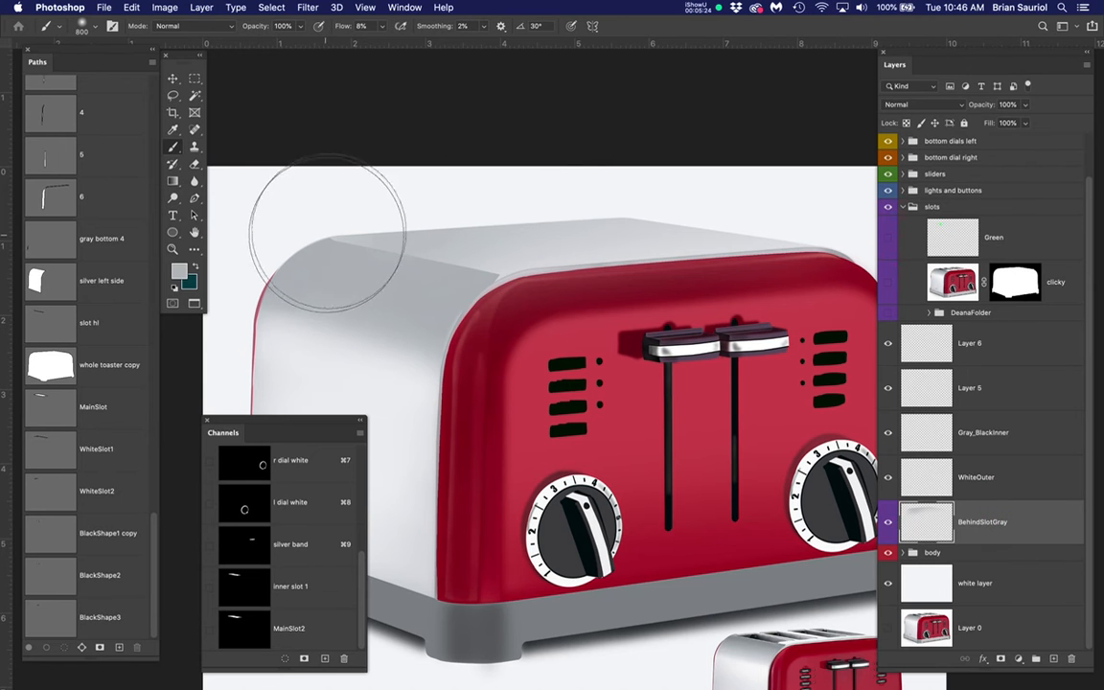
pyautogui.click(763, 174)
pyautogui.moveTo(764, 173); pyautogui.dragTo(346, 210)
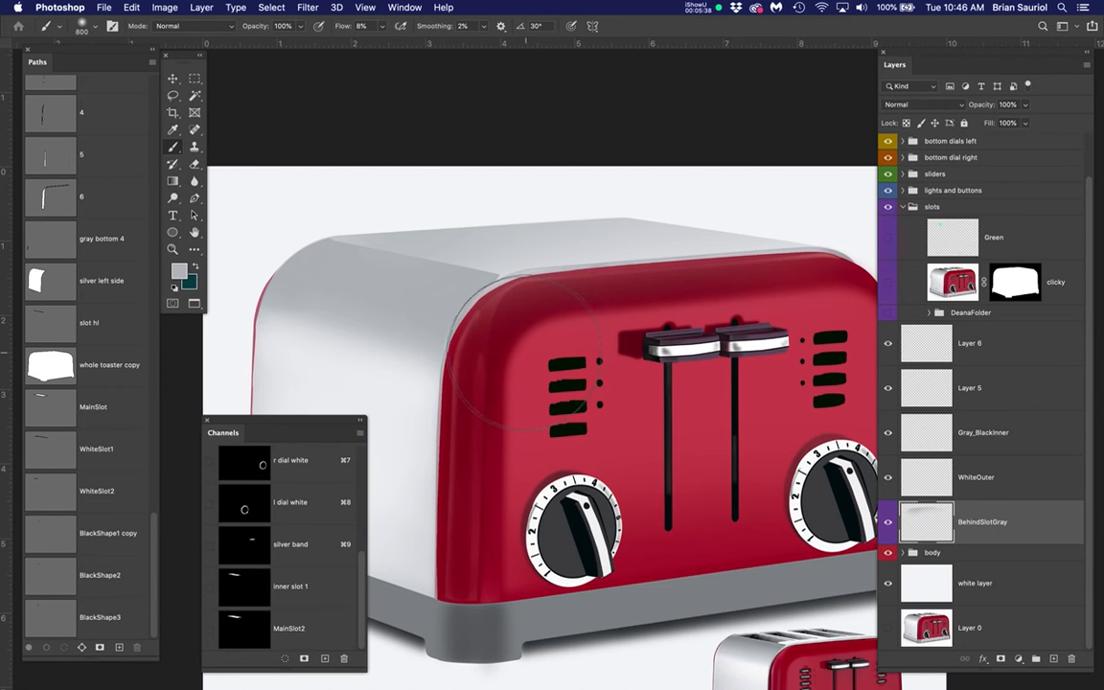
# Toggle the BehindSlotGray layer's visibility to compare the toaster with and without the gray shading
pyautogui.click(888, 524)
pyautogui.click(888, 523)
pyautogui.click(888, 523)
pyautogui.click(888, 524)
# Deselect, add a layer mask to BehindSlotGray, and mask the gray off the red front's upper edge with a 400 px black brush
pyautogui.press('super+d')
pyautogui.click(1001, 661)
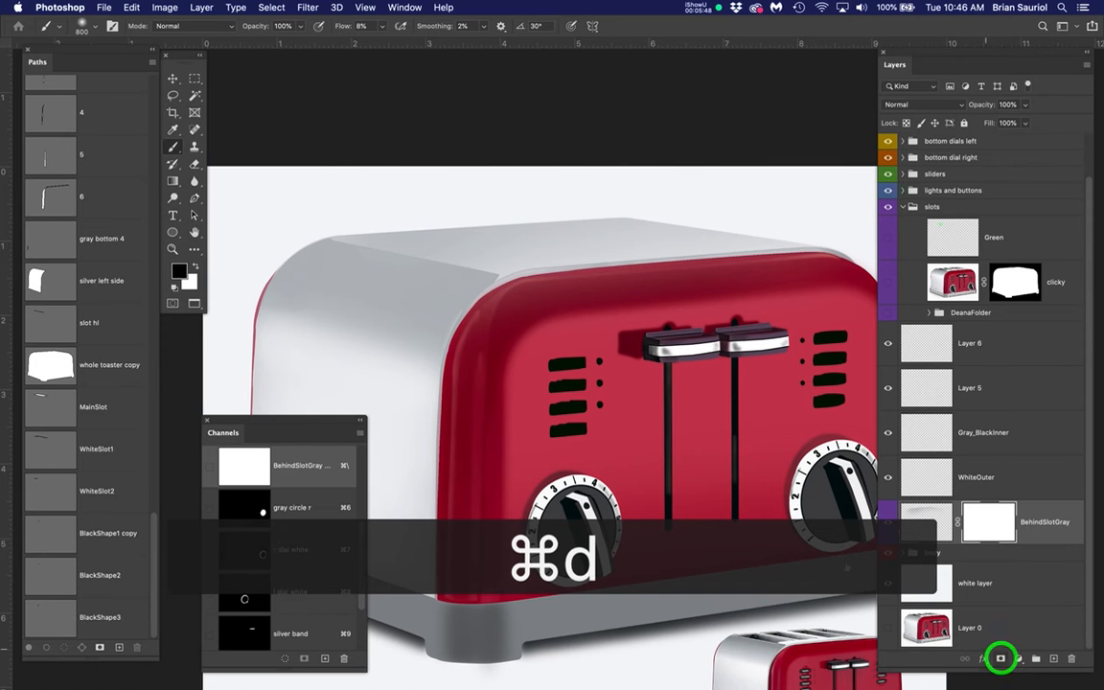
pyautogui.press('[')
pyautogui.press('[')
pyautogui.press('[')
pyautogui.press('[')
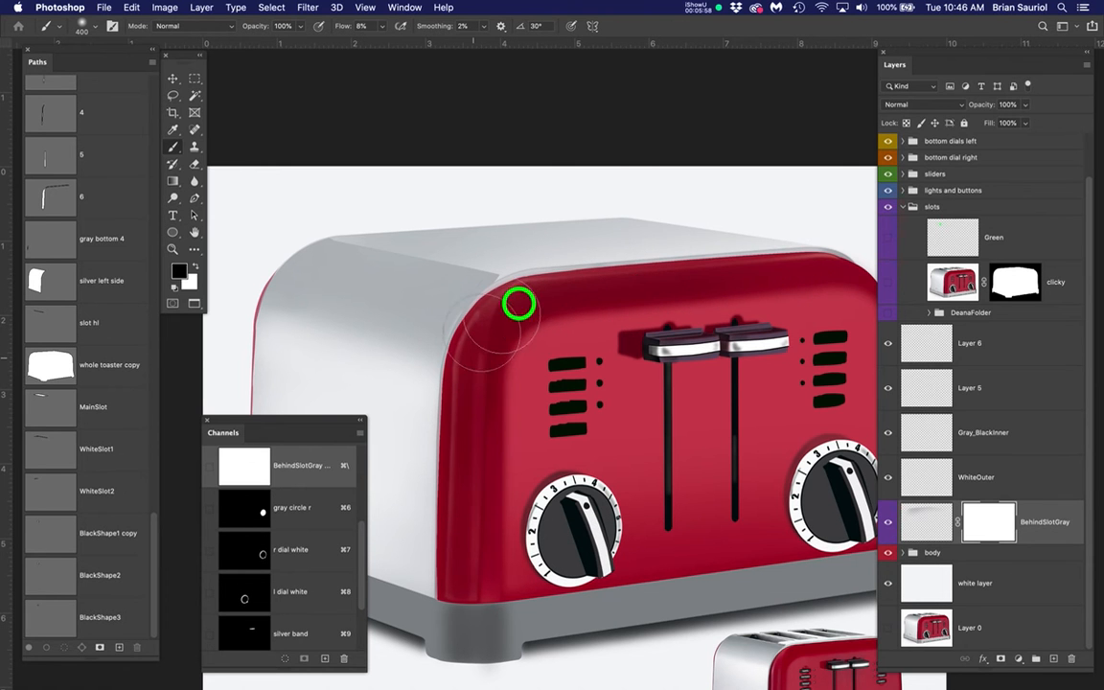
pyautogui.moveTo(530, 330)
pyautogui.mouseDown()
pyautogui.moveTo(439, 404)
pyautogui.moveTo(538, 317)
pyautogui.moveTo(674, 296)
pyautogui.moveTo(848, 288)
pyautogui.mouseUp()
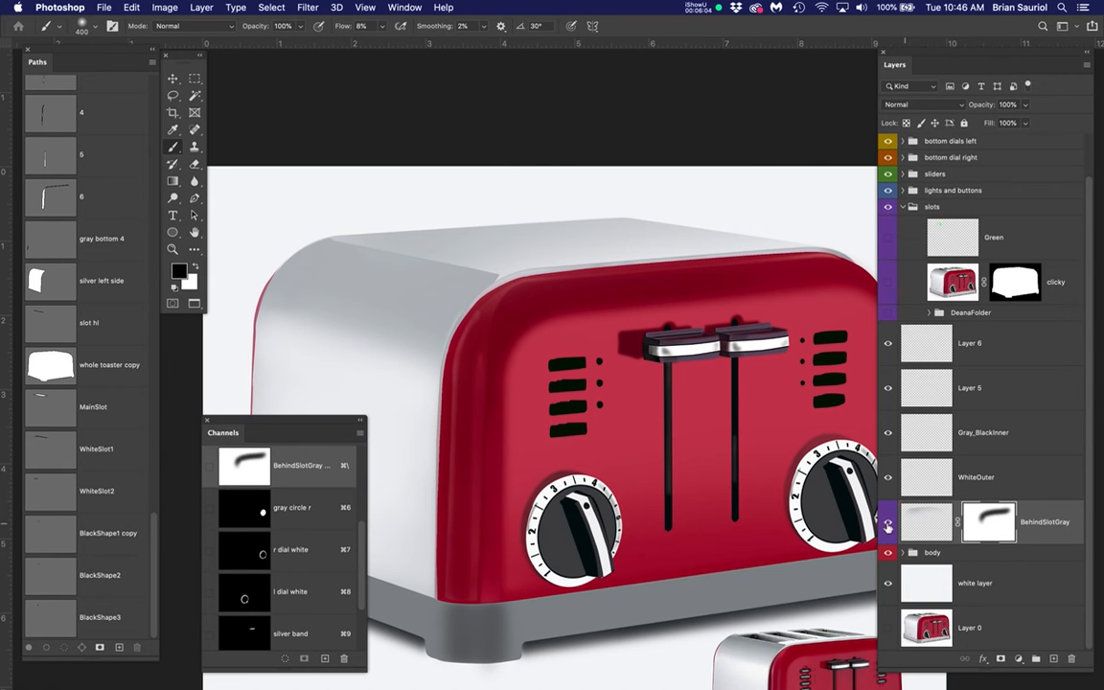
# Check the masked shading by switching BehindSlotGray off and on, and make the layer's image active instead of its mask
pyautogui.click(886, 525)
pyautogui.click(886, 525)
pyautogui.click(886, 525)
pyautogui.click(887, 525)
pyautogui.click(930, 522)
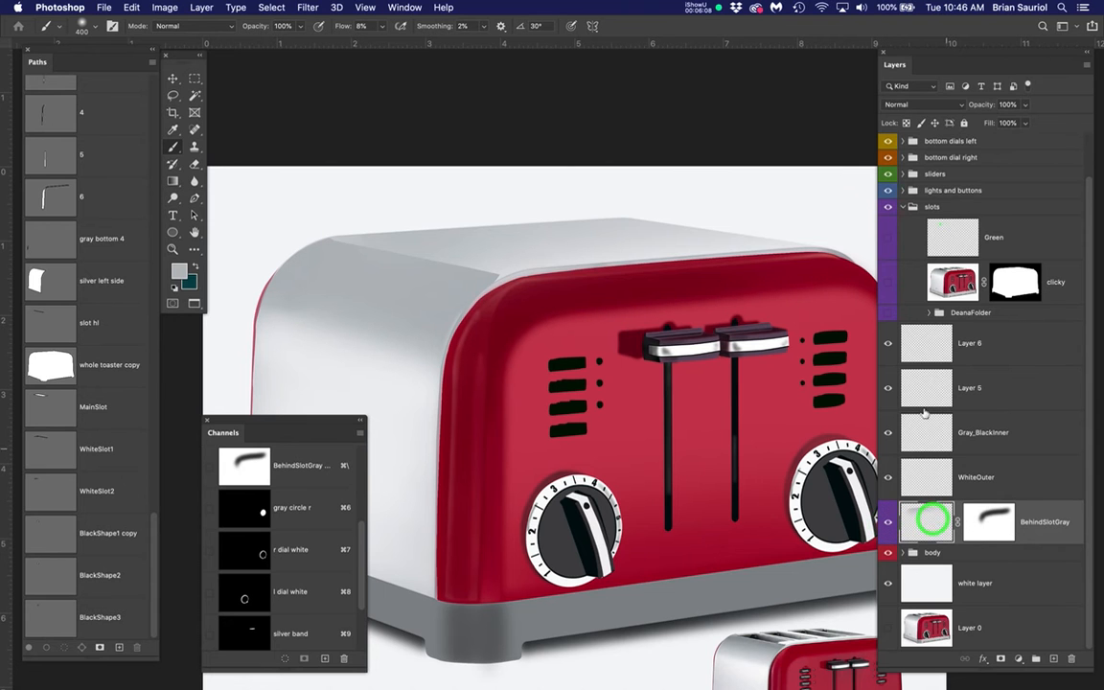
# Lower the BehindSlotGray layer's opacity to 49% and make WhiteOuter the active layer
pyautogui.moveTo(1024, 105); pyautogui.dragTo(994, 121)
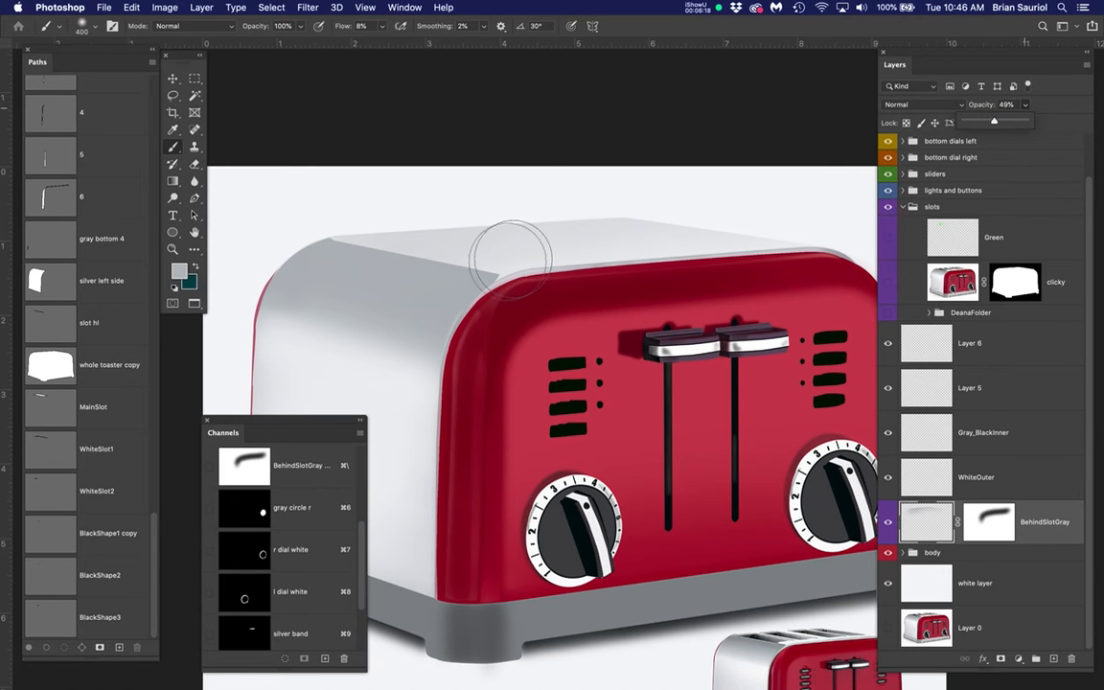
pyautogui.click(996, 482)
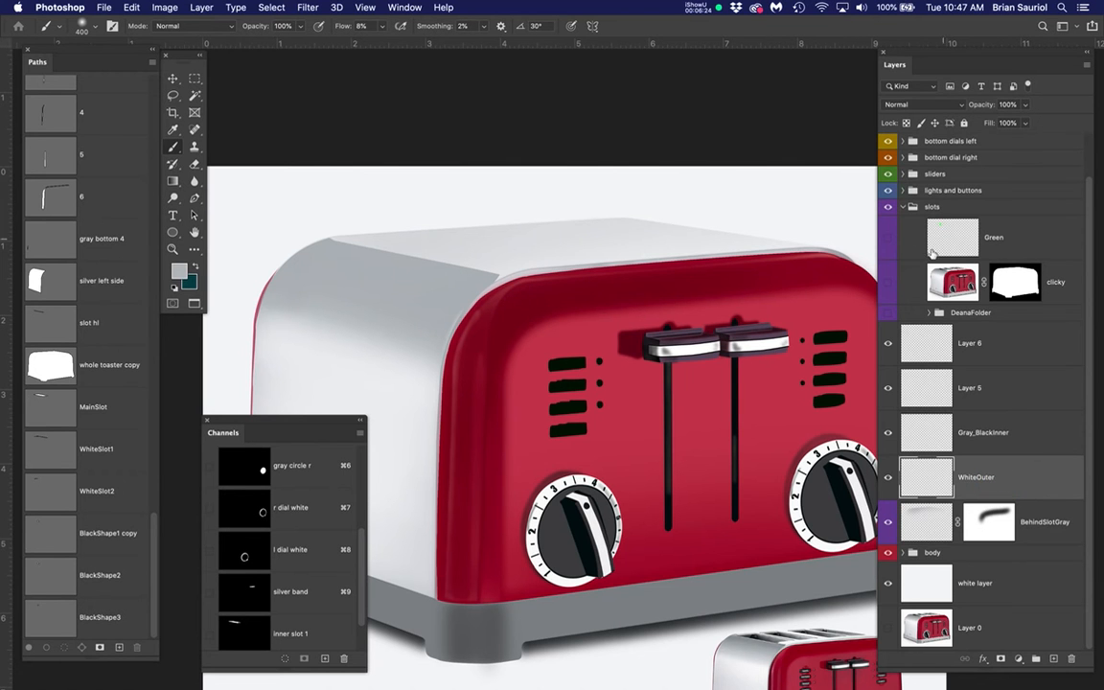
# Show the clicky reference photo, select a rectangle around the first slot, and copy that area of the photo to a new layer
pyautogui.scroll(3, 495, 237)
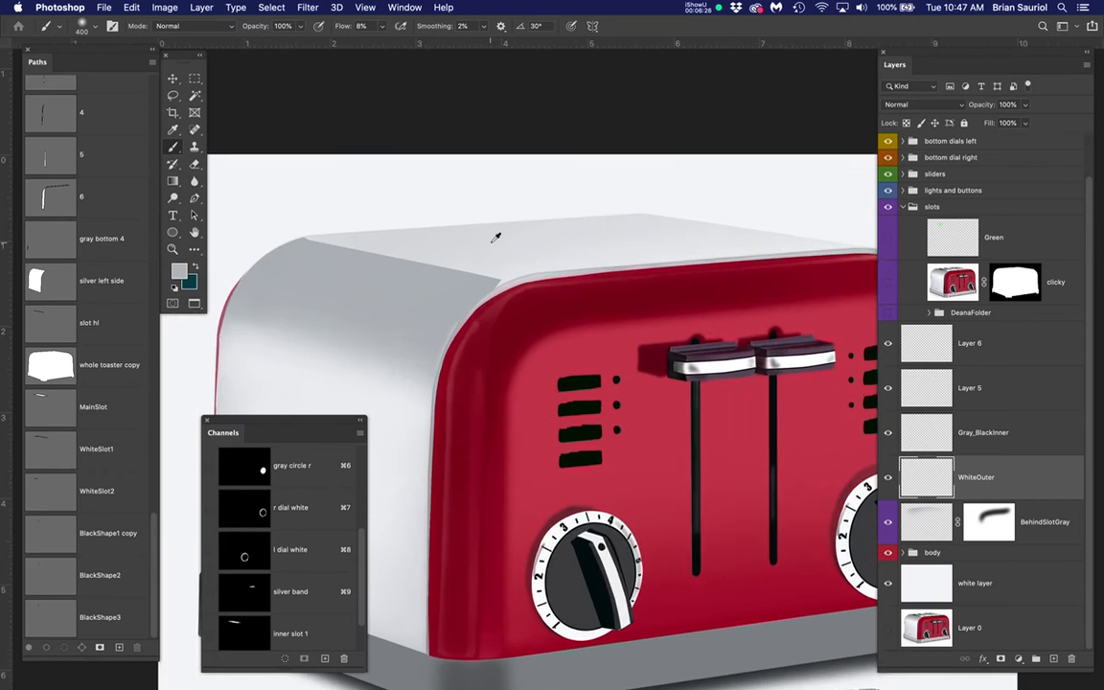
pyautogui.moveTo(496, 237); pyautogui.dragTo(670, 224)
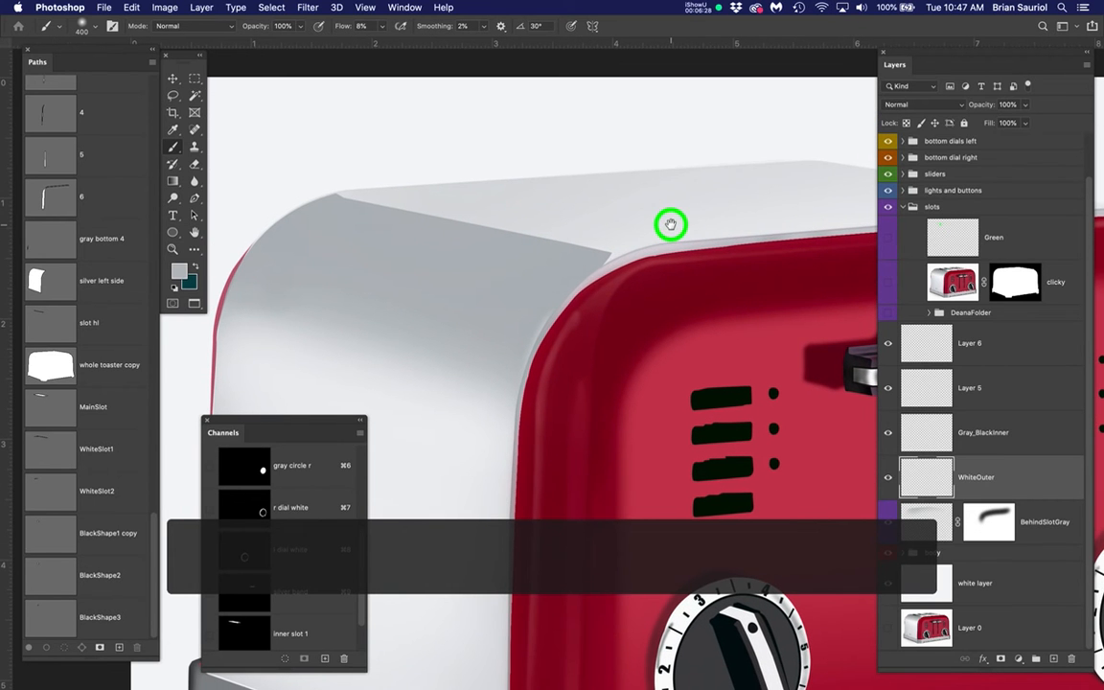
pyautogui.click(887, 287)
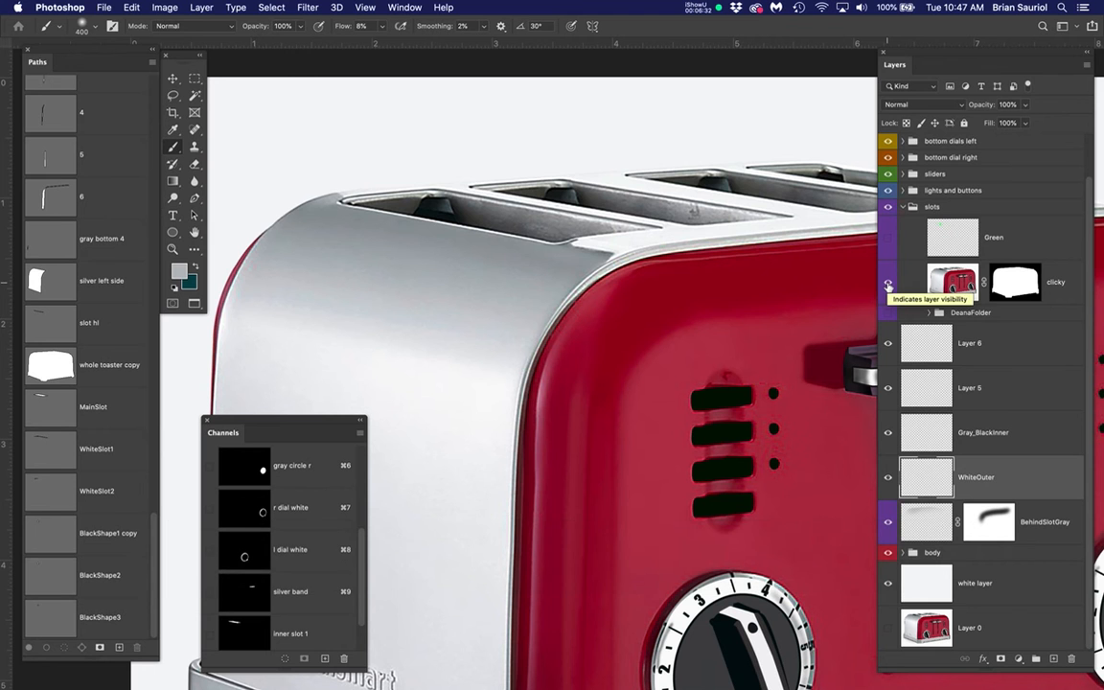
pyautogui.press('m')
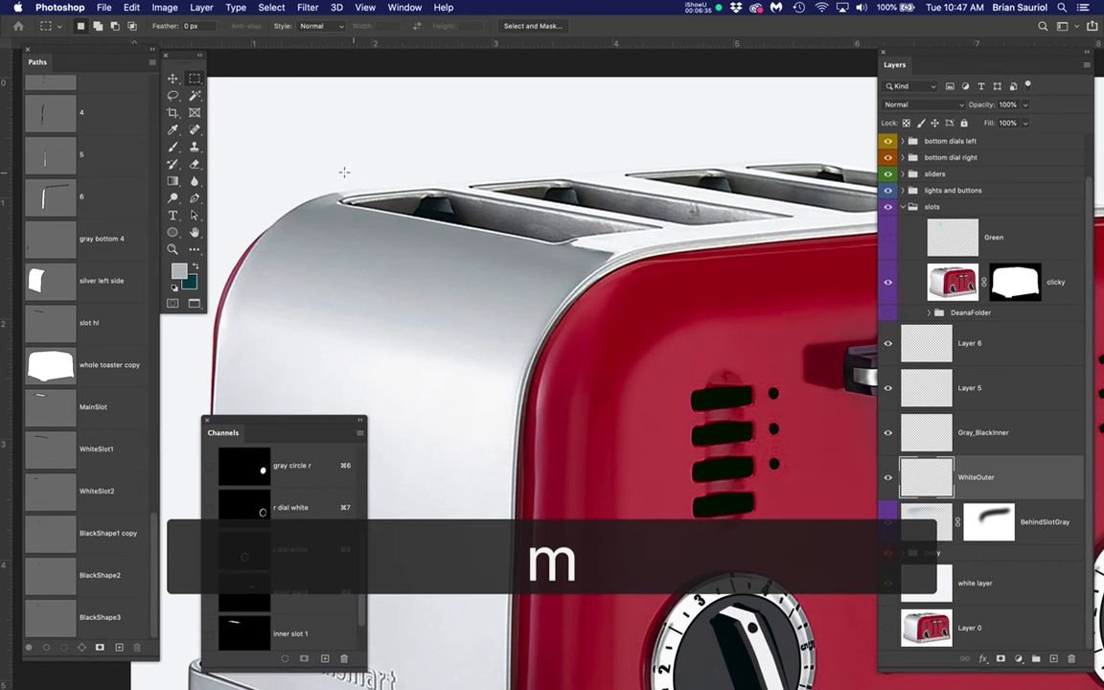
pyautogui.moveTo(298, 149); pyautogui.dragTo(672, 285)
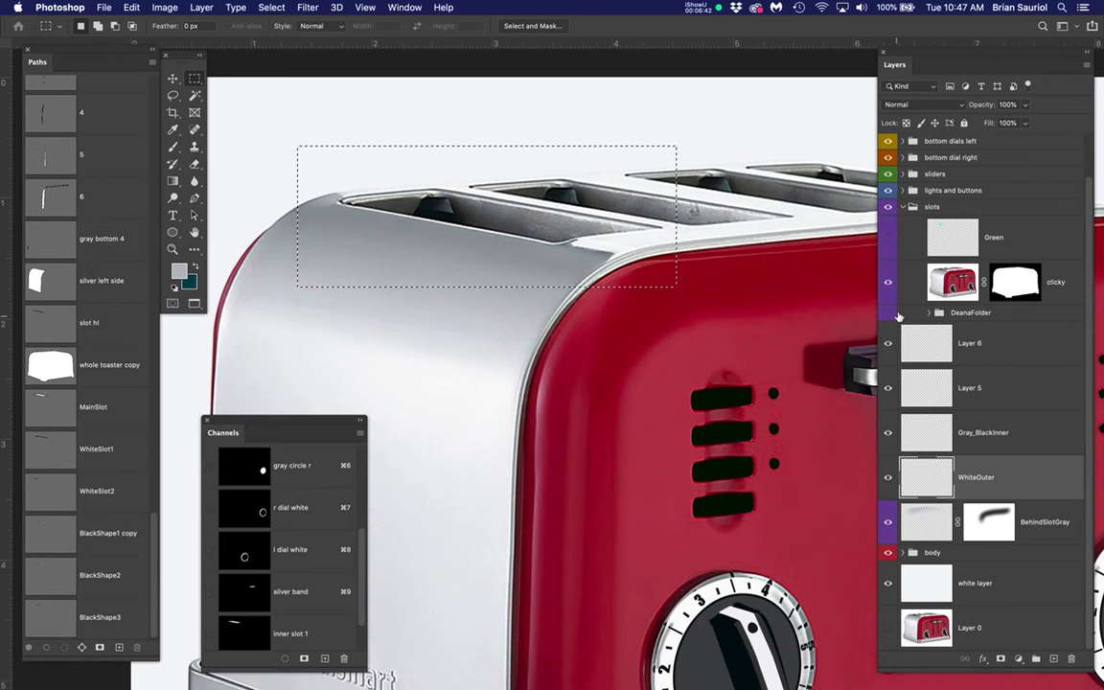
pyautogui.click(954, 286)
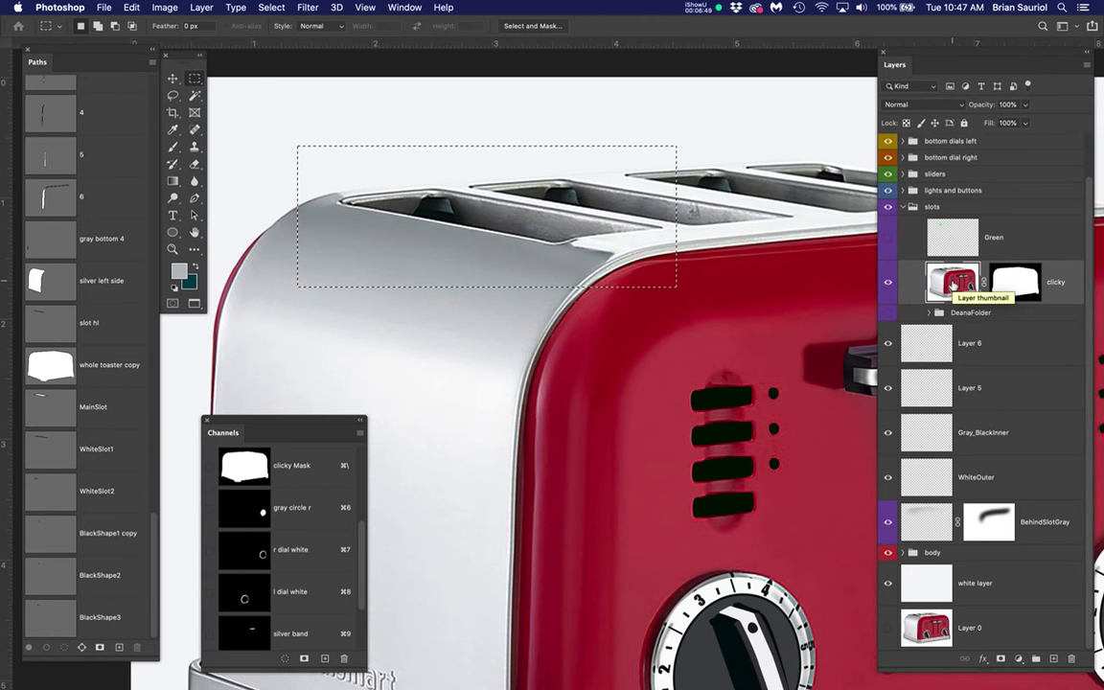
pyautogui.hotkey('ctrl', 'j')
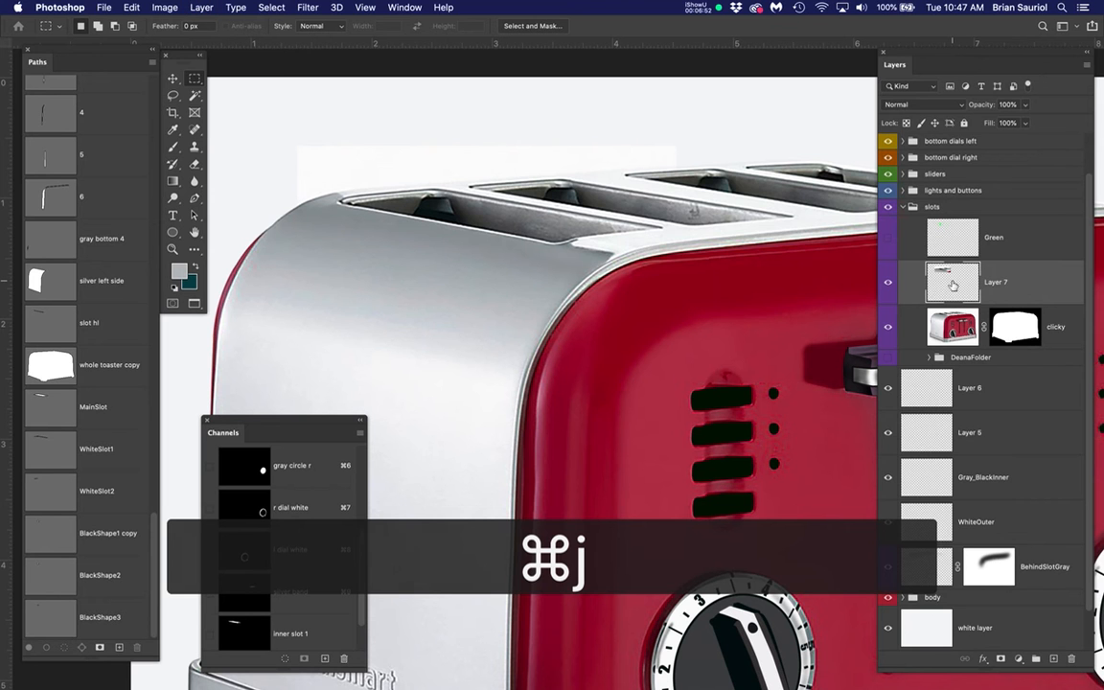
# Move the copied slot reference down beside the area being painted and hide the clicky layer
pyautogui.press('v')
pyautogui.moveTo(550, 300); pyautogui.dragTo(644, 365)
pyautogui.click(888, 330)
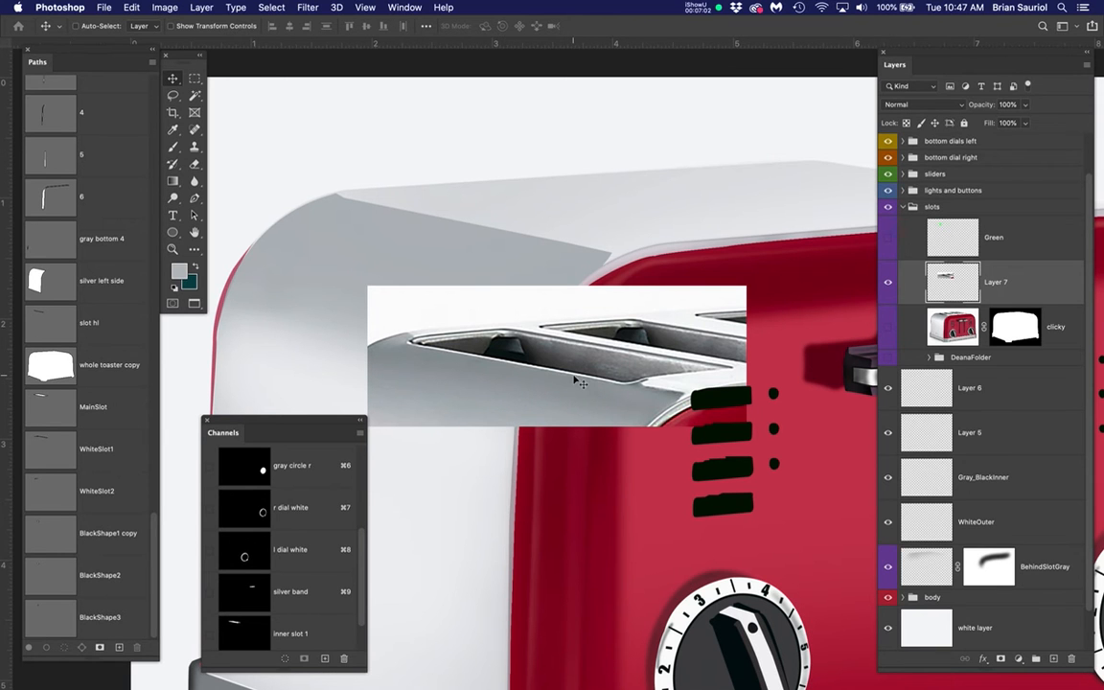
pyautogui.moveTo(580, 376)
pyautogui.mouseDown()
pyautogui.moveTo(608, 363)
pyautogui.moveTo(600, 371)
pyautogui.mouseUp()
pyautogui.click(193, 80)
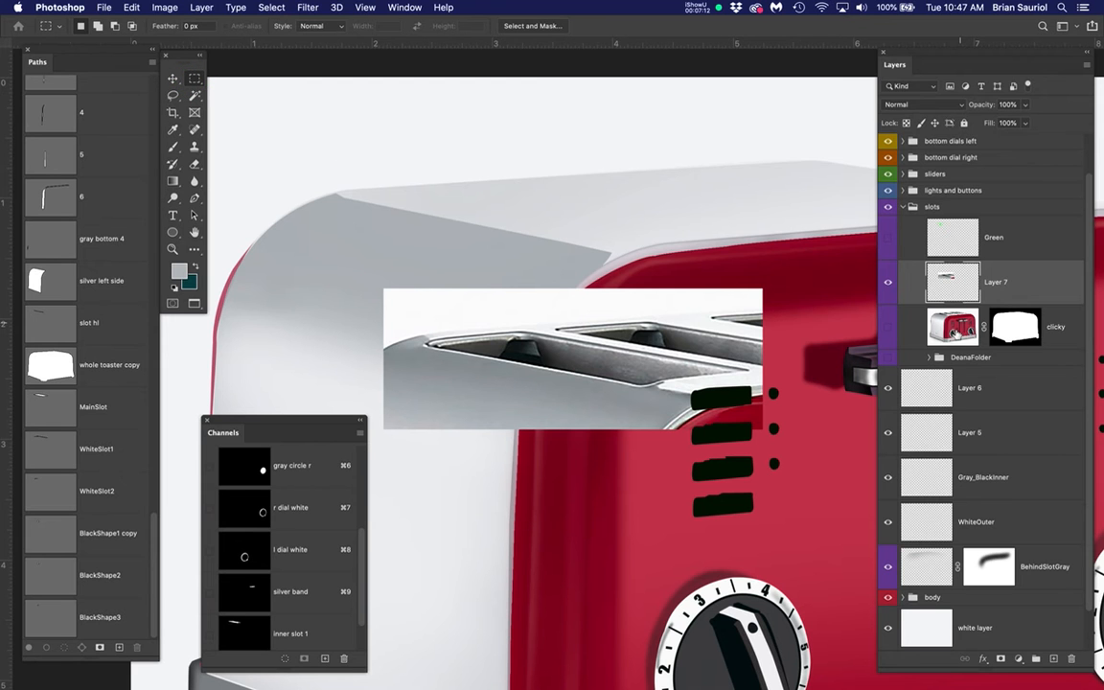
# Toggle the clicky photo and the Layer 7 slot reference to compare them with the painted toaster
pyautogui.click(953, 327)
pyautogui.click(888, 328)
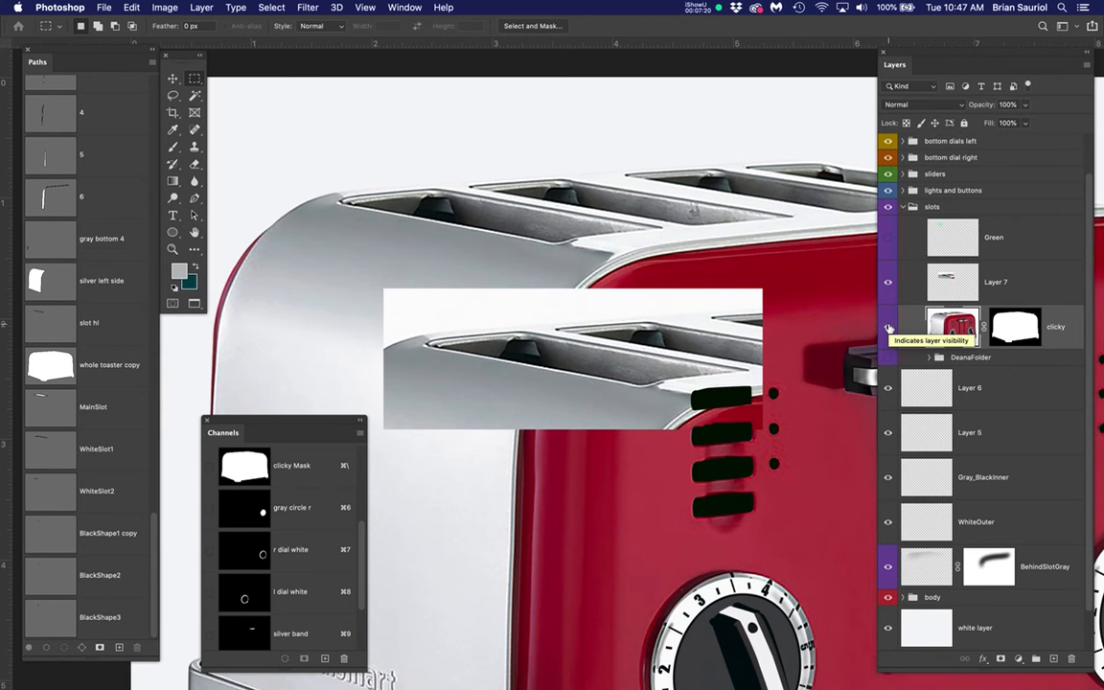
pyautogui.click(887, 328)
pyautogui.click(954, 282)
pyautogui.click(889, 281)
pyautogui.click(889, 281)
pyautogui.click(888, 281)
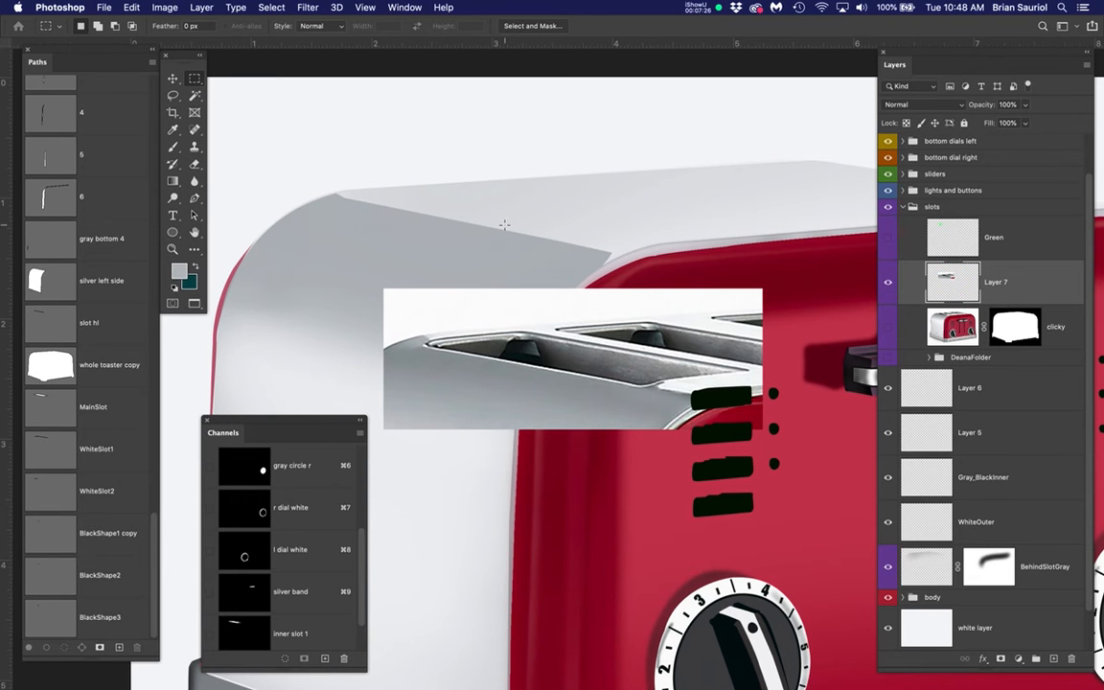
# Make WhiteOuter the active layer and load the MainSlot path as a selection instead of WhiteSlot1
pyautogui.moveTo(289, 426); pyautogui.dragTo(264, 424)
pyautogui.scroll(1, 465, 245)
pyautogui.scroll(1, 534, 277)
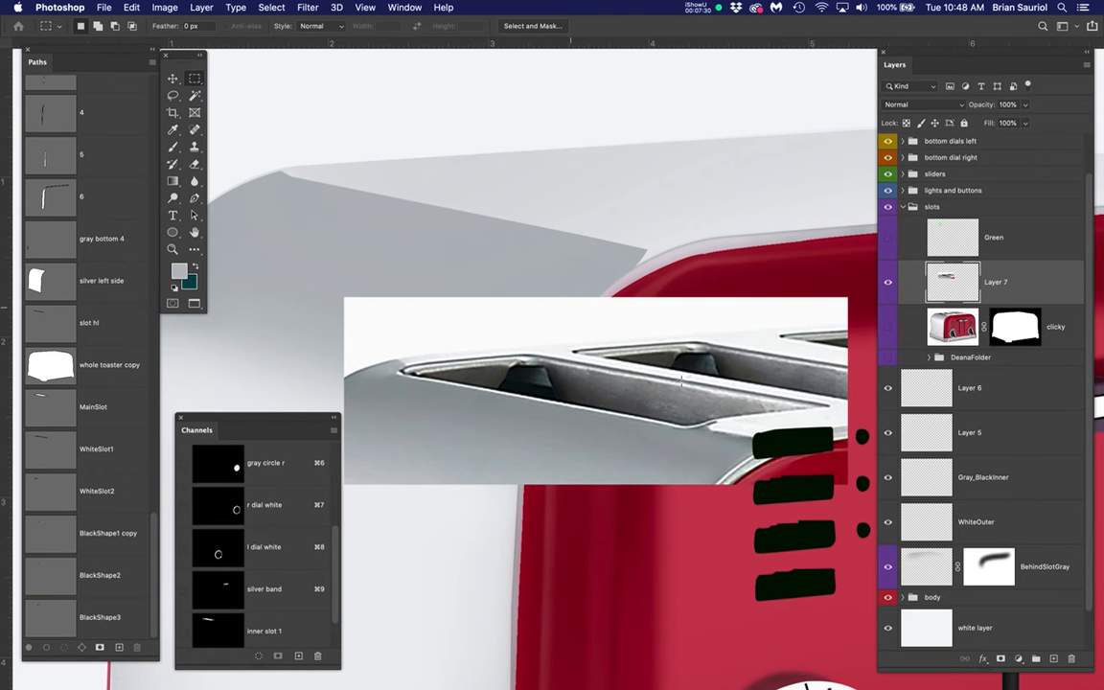
pyautogui.click(1019, 510)
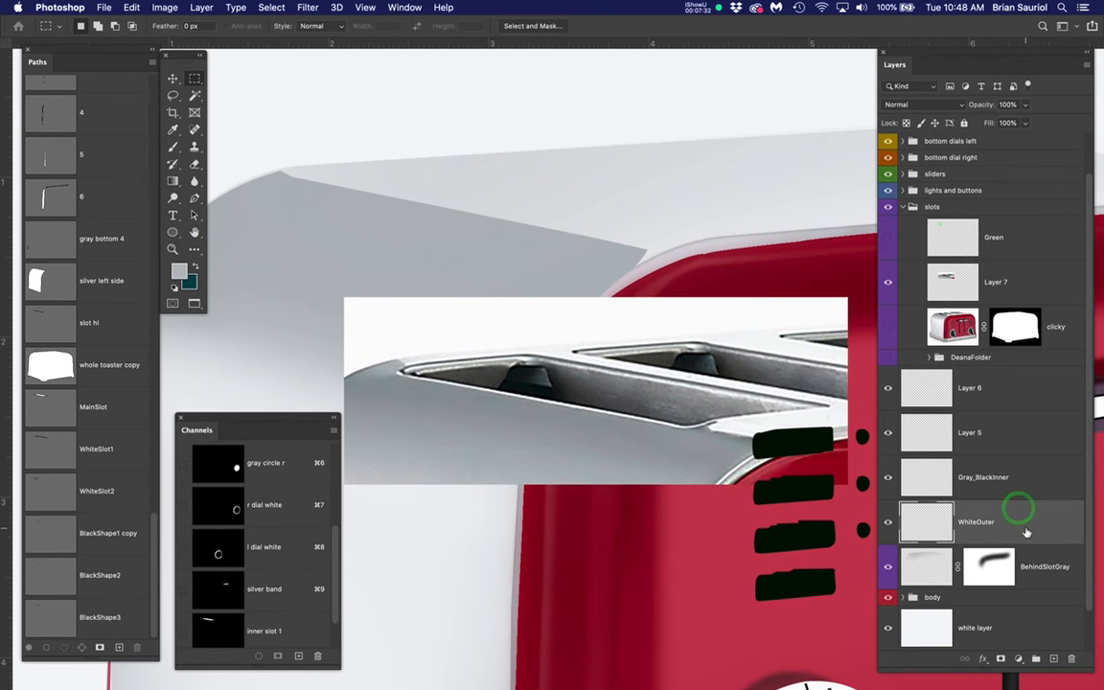
pyautogui.keyDown('super'); pyautogui.click(55, 448); pyautogui.keyUp('super')
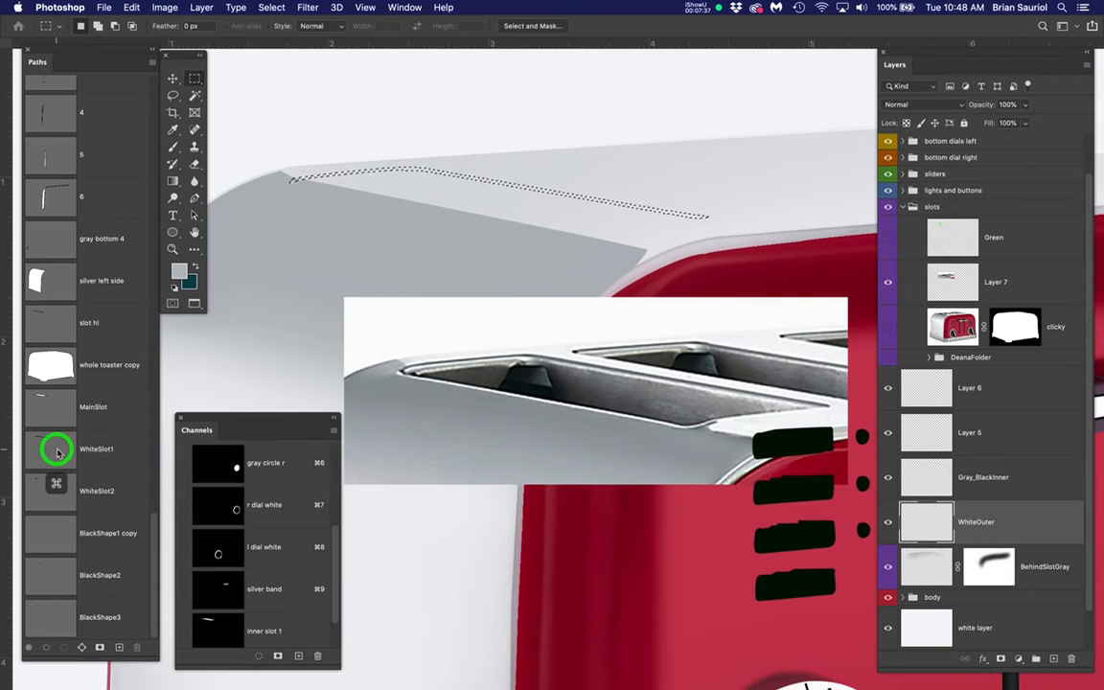
pyautogui.click(83, 406)
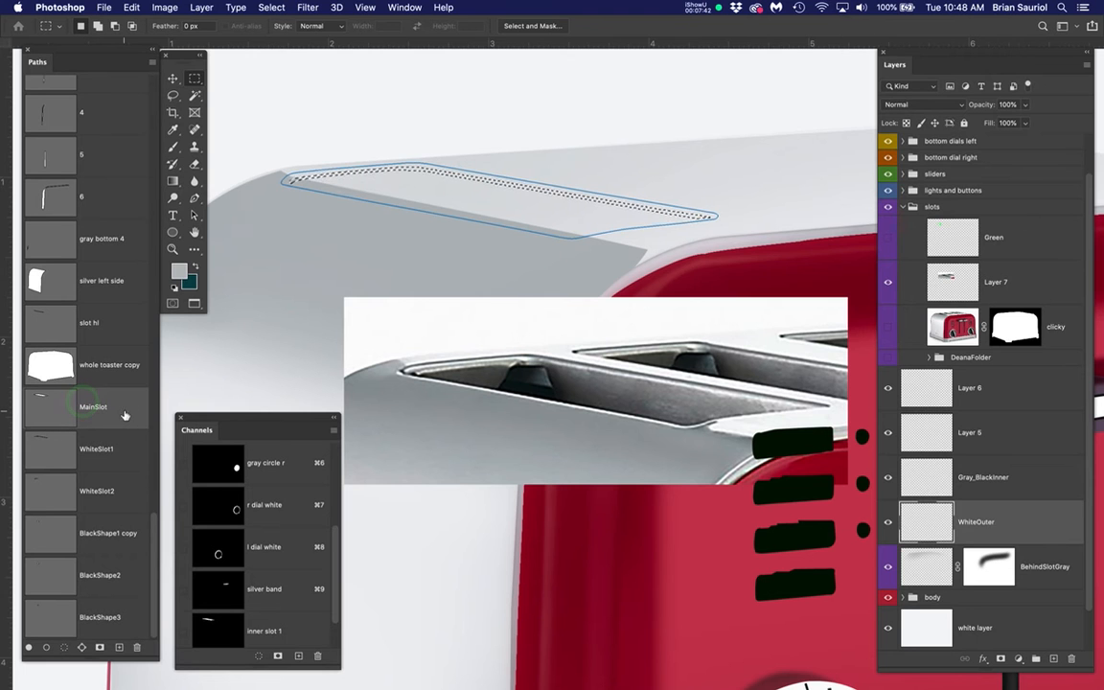
pyautogui.keyDown('super'); pyautogui.click(44, 406); pyautogui.keyUp('super')
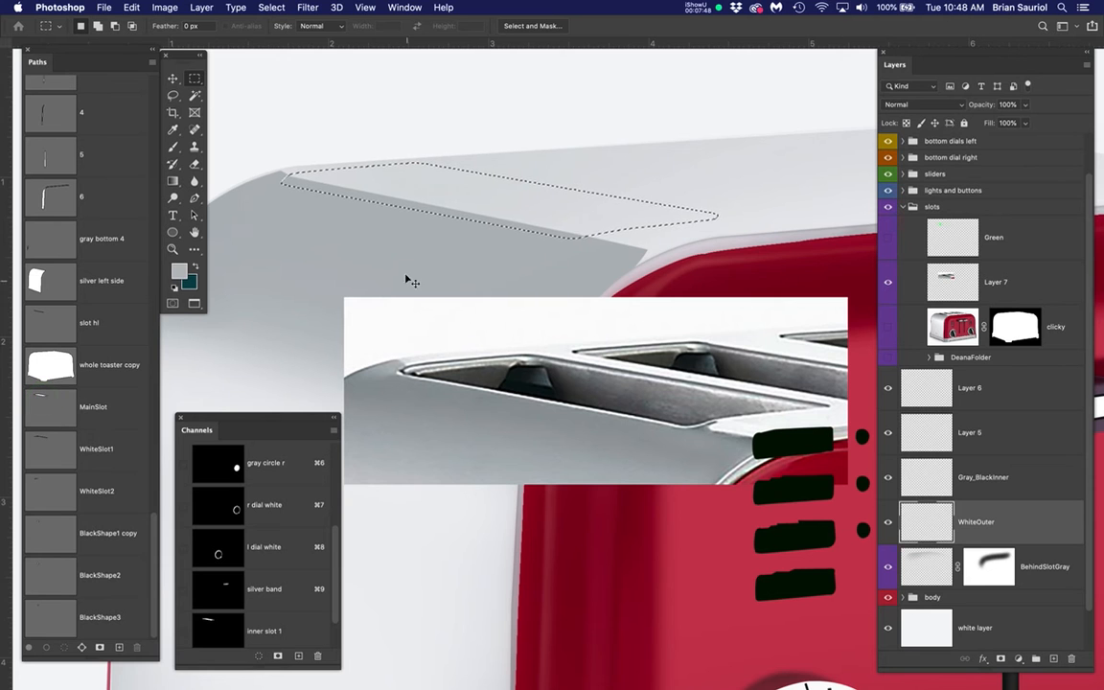
# Toggle the clicky photo to check how the MainSlot selection follows the outer rim of the first slot
pyautogui.click(887, 330)
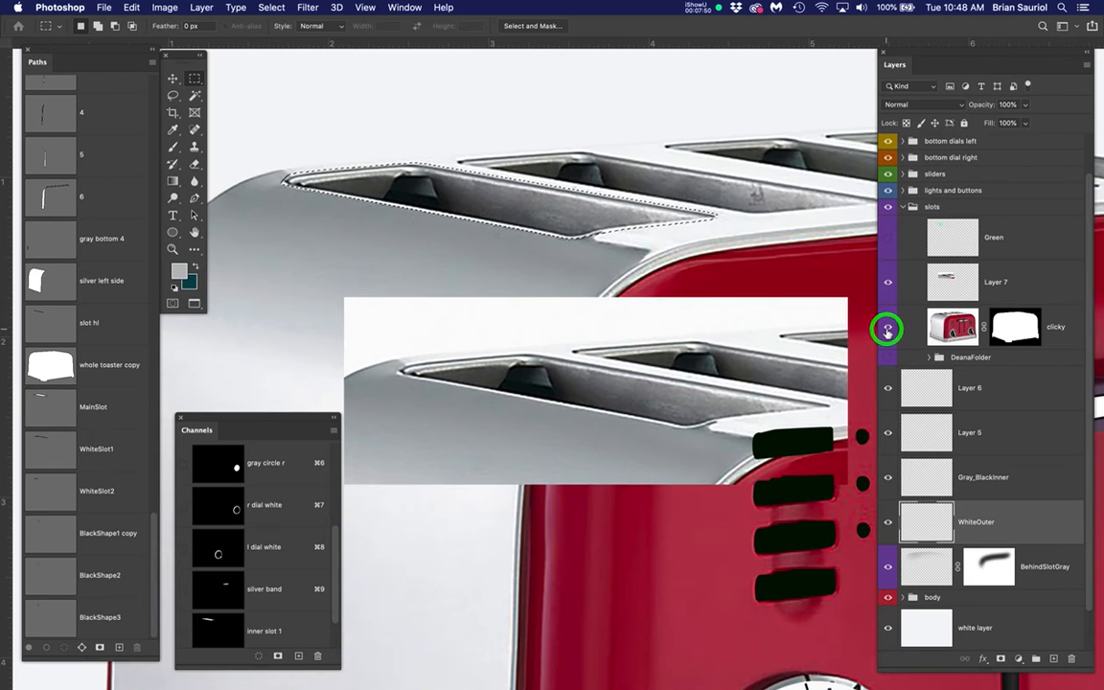
pyautogui.click(888, 331)
pyautogui.click(888, 331)
pyautogui.click(887, 331)
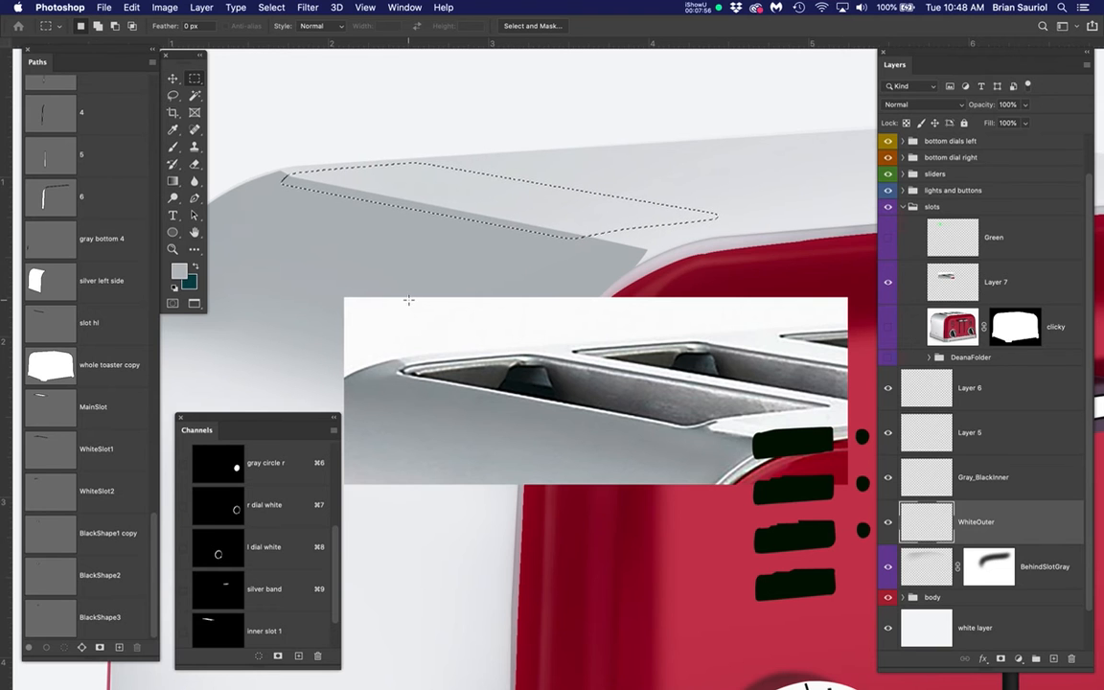
# Sample the near-white background color, fill the MainSlot selection with it on WhiteOuter, and deselect
pyautogui.press('b')
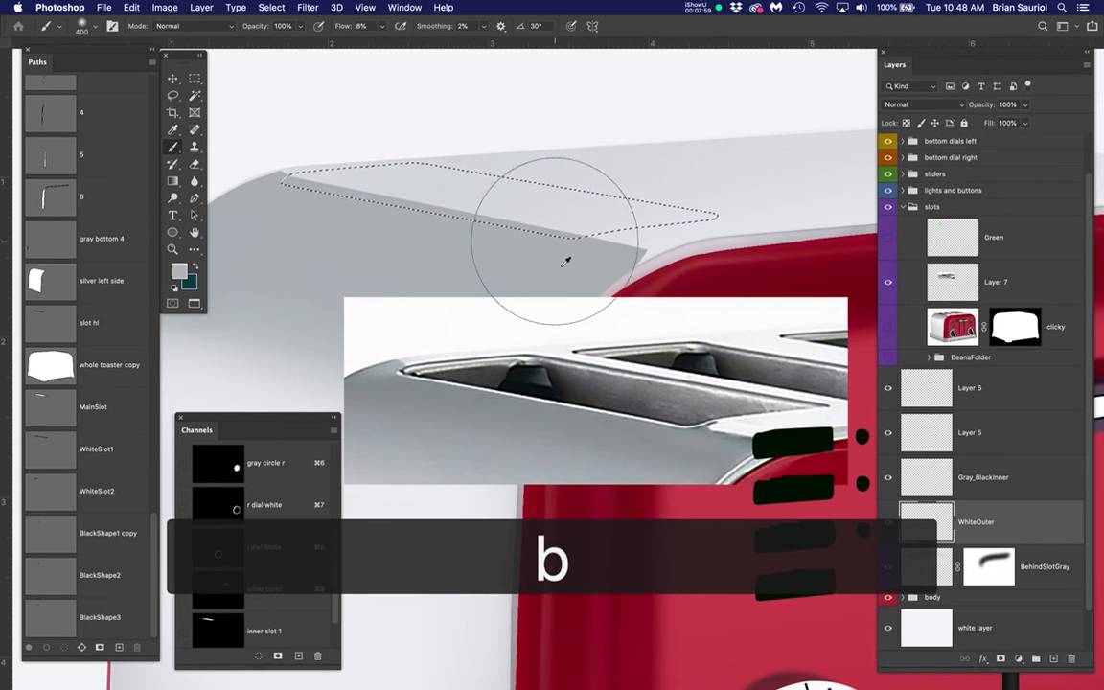
pyautogui.keyDown('alt'); pyautogui.click(370, 99); pyautogui.keyUp('alt')
pyautogui.keyDown('alt'); pyautogui.click(400, 120); pyautogui.keyUp('alt')
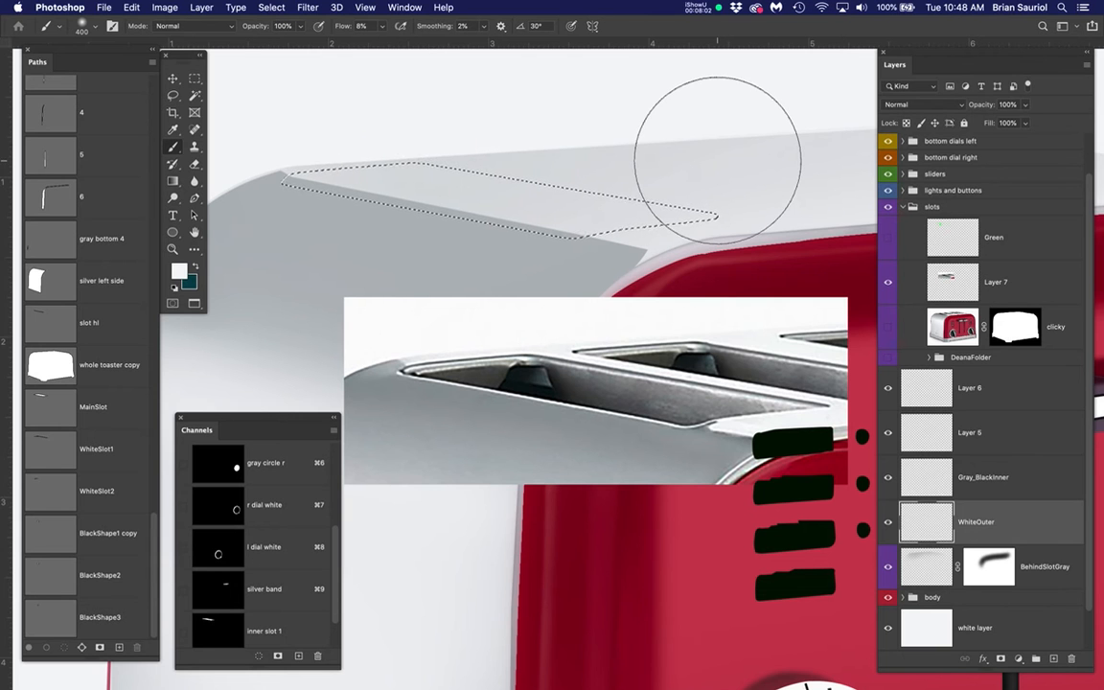
pyautogui.hotkey('alt', 'BackSpace')
pyautogui.press('super+d')
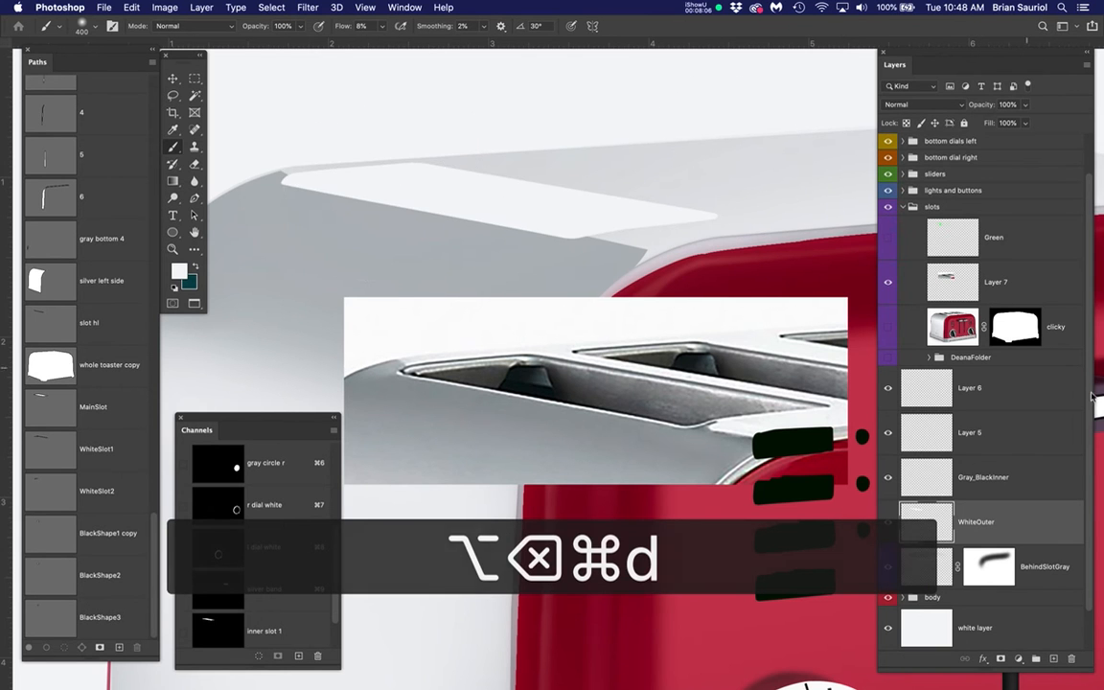
# Compare the white slot shape with the clicky photo, examining the rim at the slot's far left corner up close
pyautogui.click(886, 328)
pyautogui.click(887, 328)
pyautogui.click(887, 328)
pyautogui.click(886, 328)
pyautogui.click(886, 328)
pyautogui.click(887, 327)
pyautogui.click(887, 328)
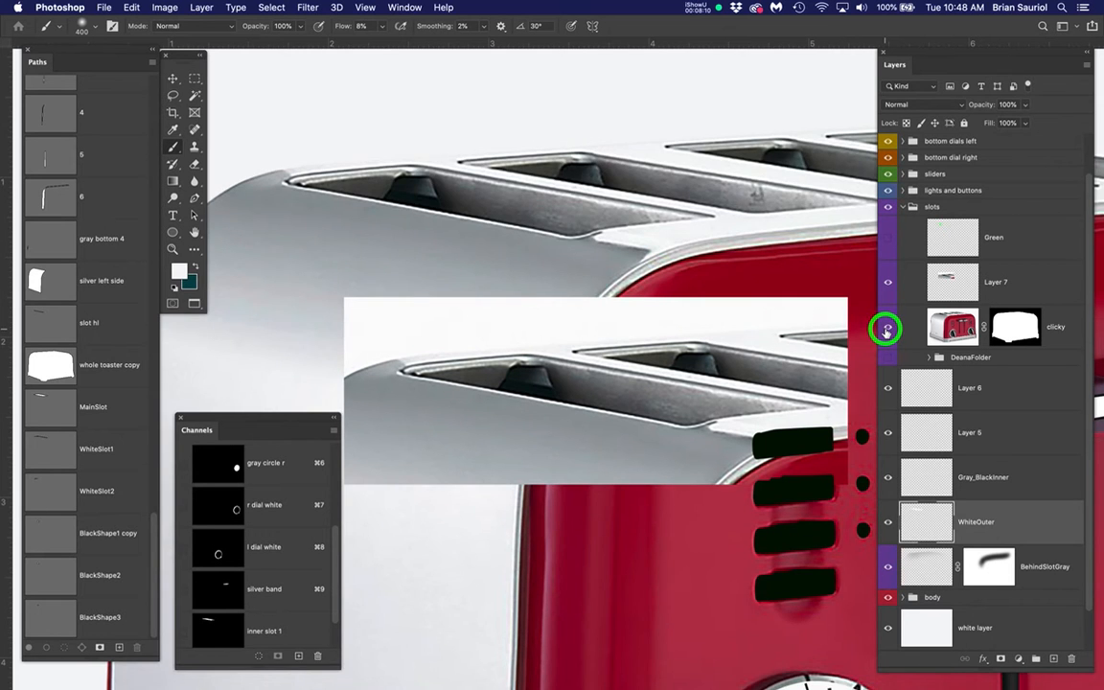
pyautogui.click(886, 328)
pyautogui.click(887, 328)
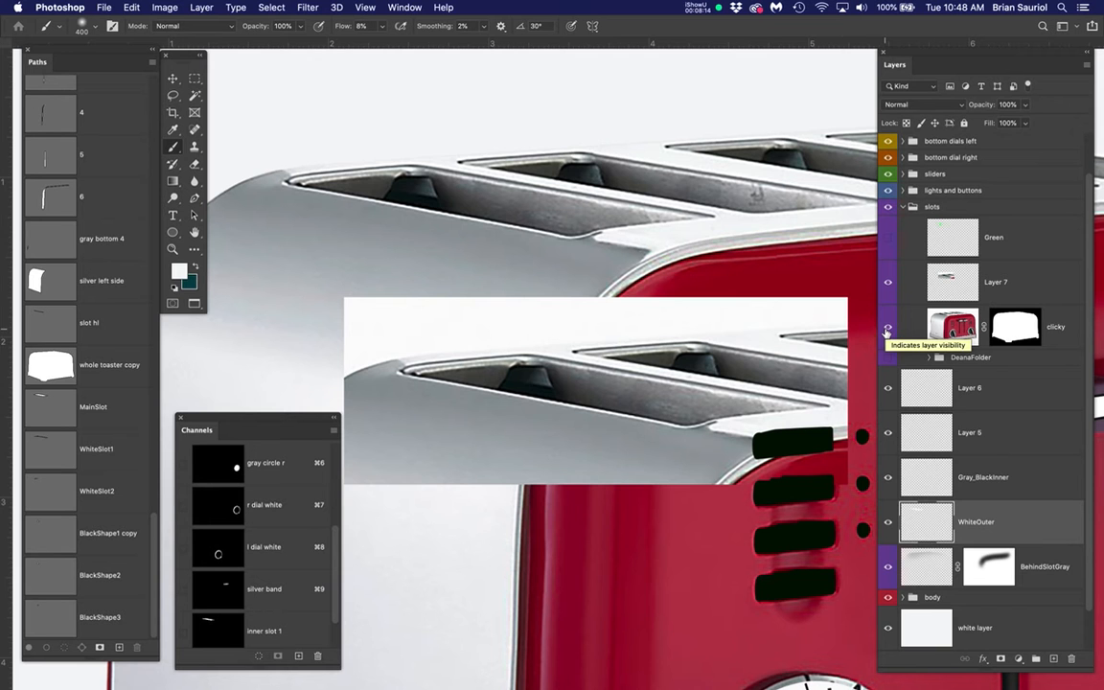
pyautogui.scroll(5, 284, 154)
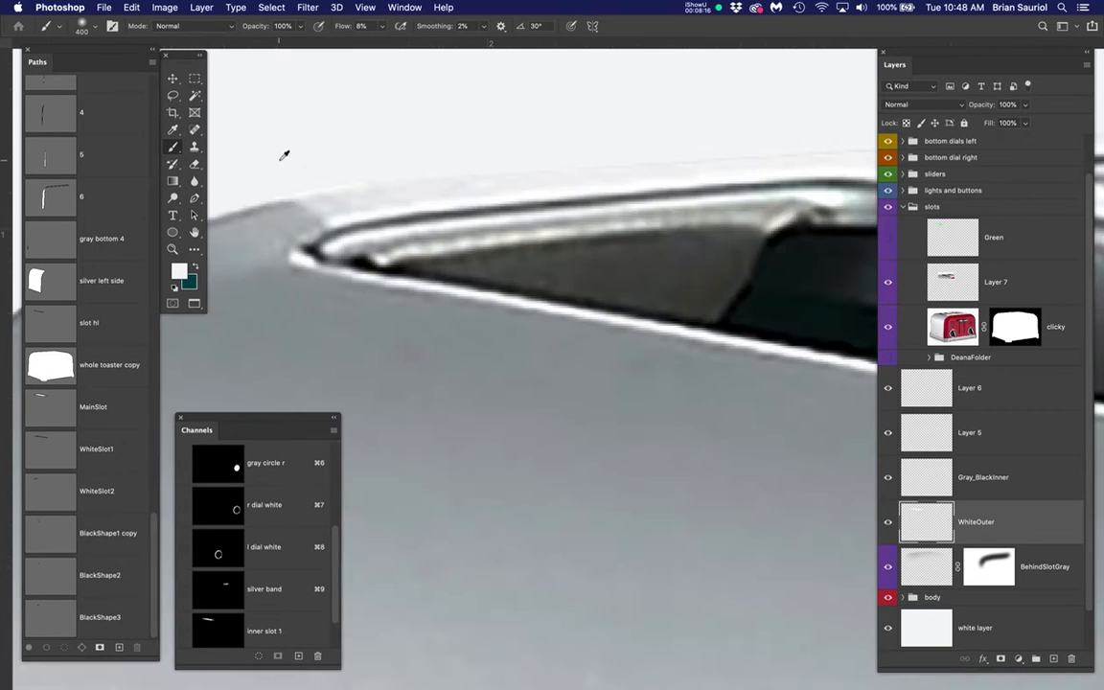
pyautogui.scroll(1, 284, 154)
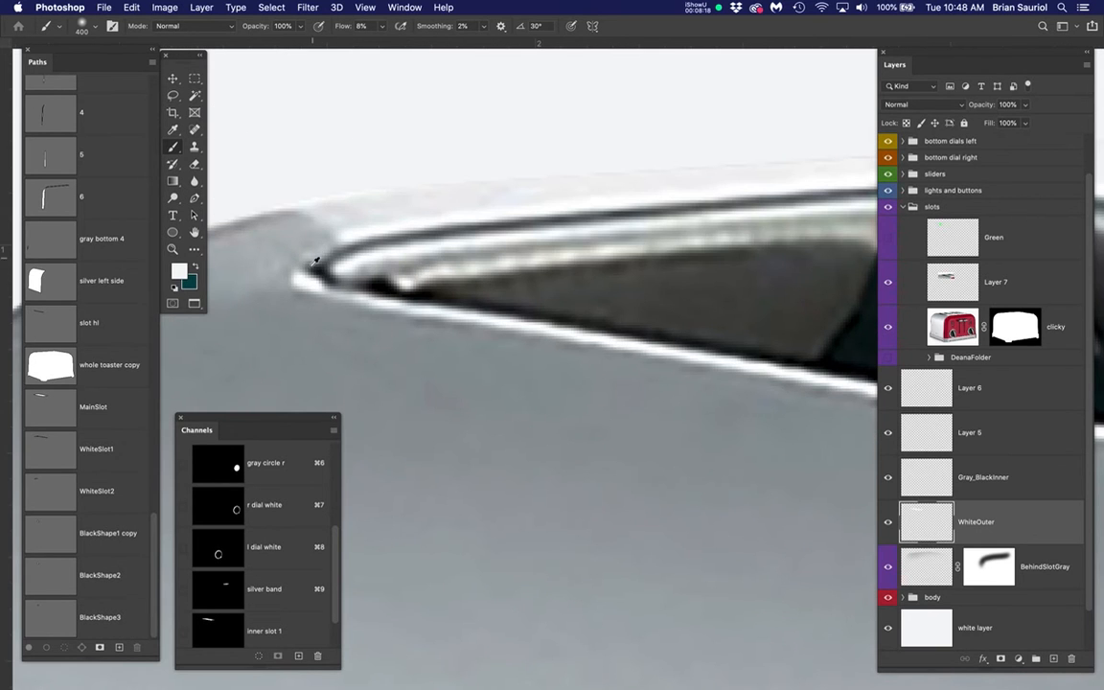
# Hide the clicky photo and add a layer mask to the WhiteOuter layer
pyautogui.click(1008, 520)
pyautogui.scroll(-3, 552, 356)
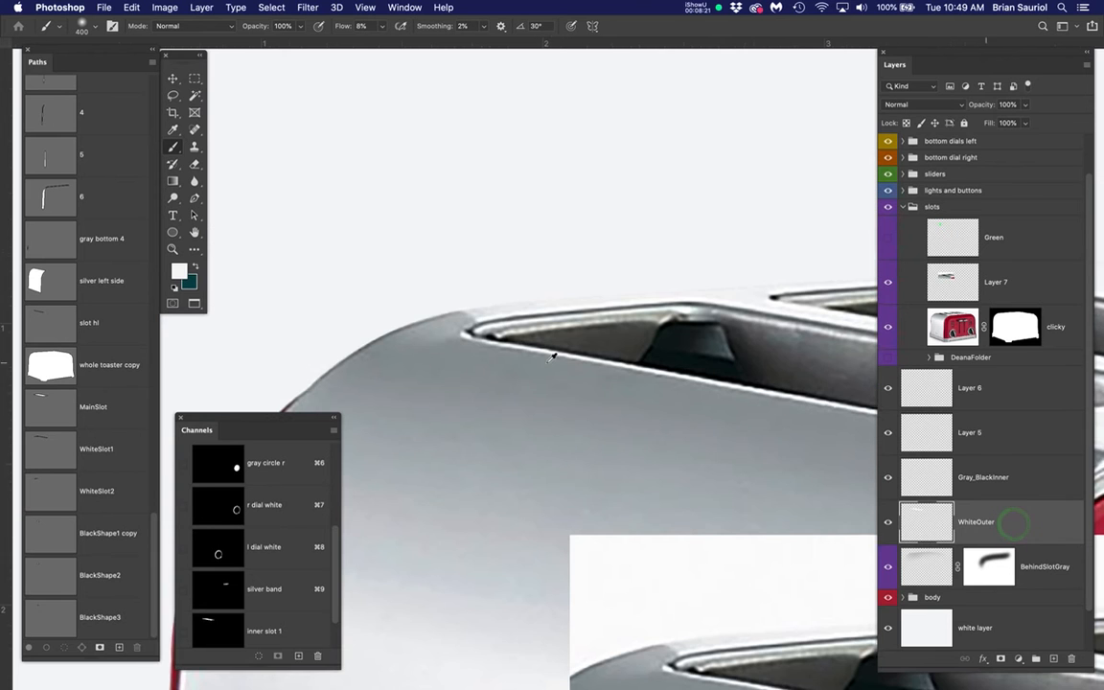
pyautogui.click(888, 325)
pyautogui.moveTo(629, 375); pyautogui.dragTo(535, 291)
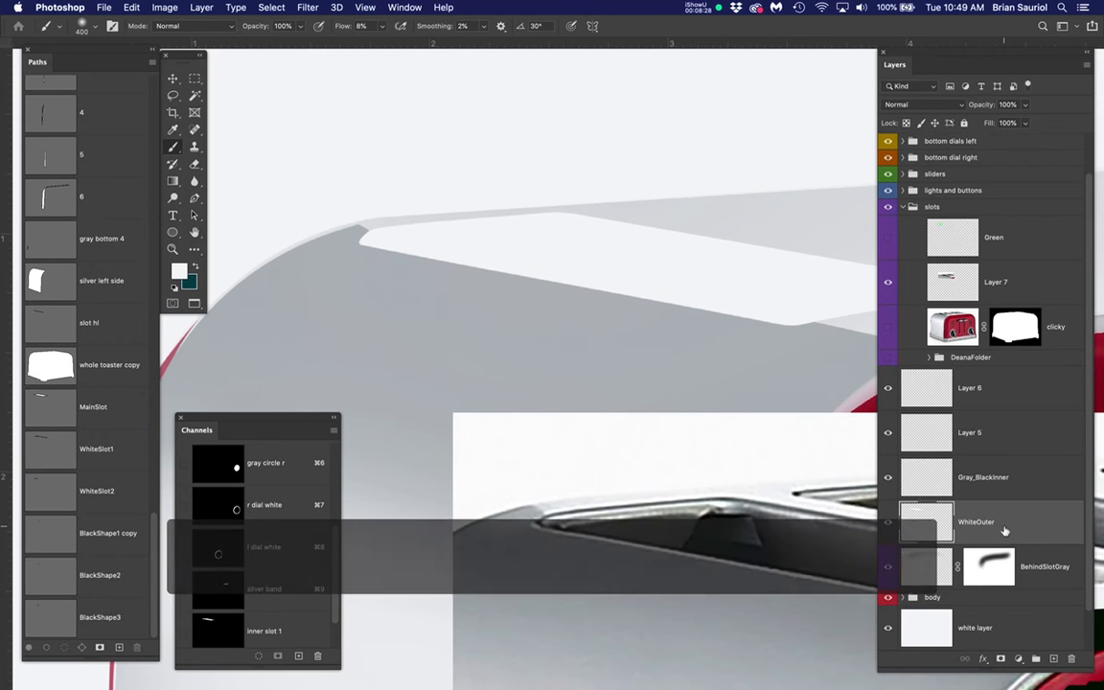
pyautogui.press('super+d')
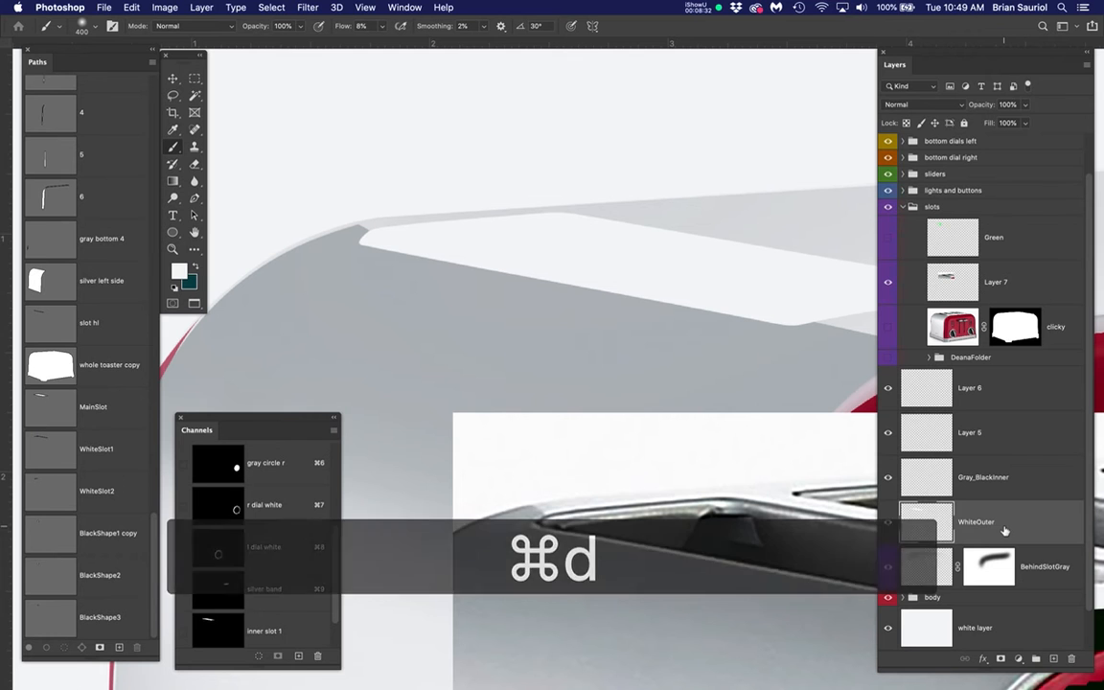
pyautogui.click(1000, 659)
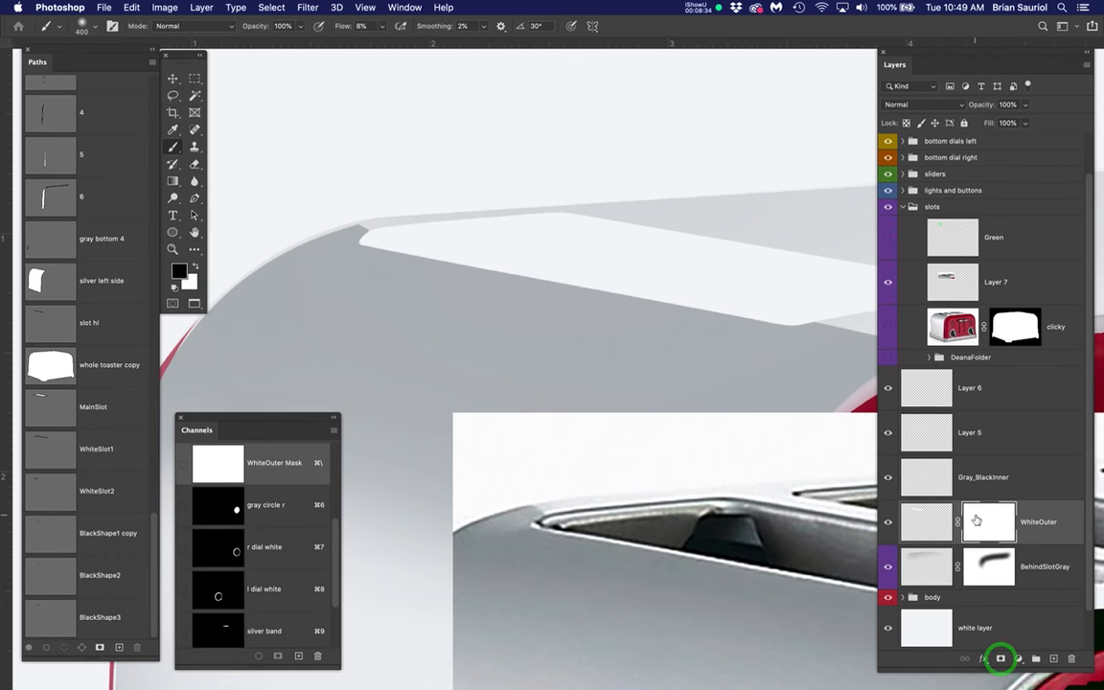
# Reduce the black brush to 45 px for masking the slot's left corner
pyautogui.press('[')
pyautogui.press('[')
pyautogui.press('[')
pyautogui.press('[')
pyautogui.press('[')
pyautogui.press('[')
pyautogui.press('[')
pyautogui.press('[')
pyautogui.press('[')
pyautogui.press('[')
pyautogui.press('[')
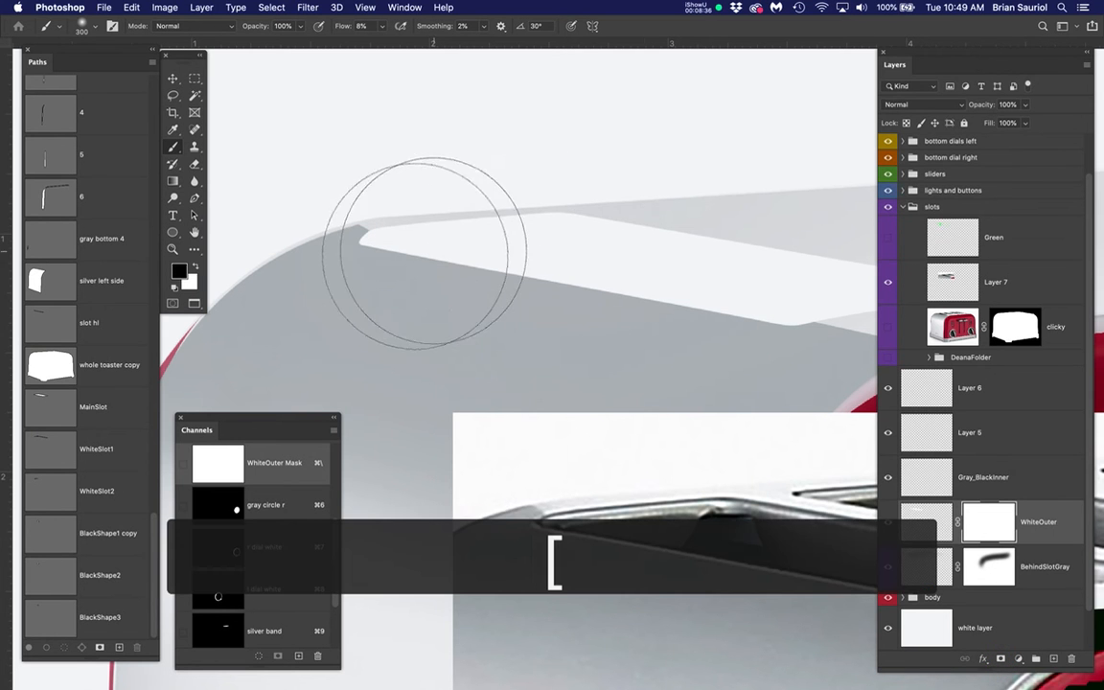
pyautogui.press('[')
pyautogui.press('[')
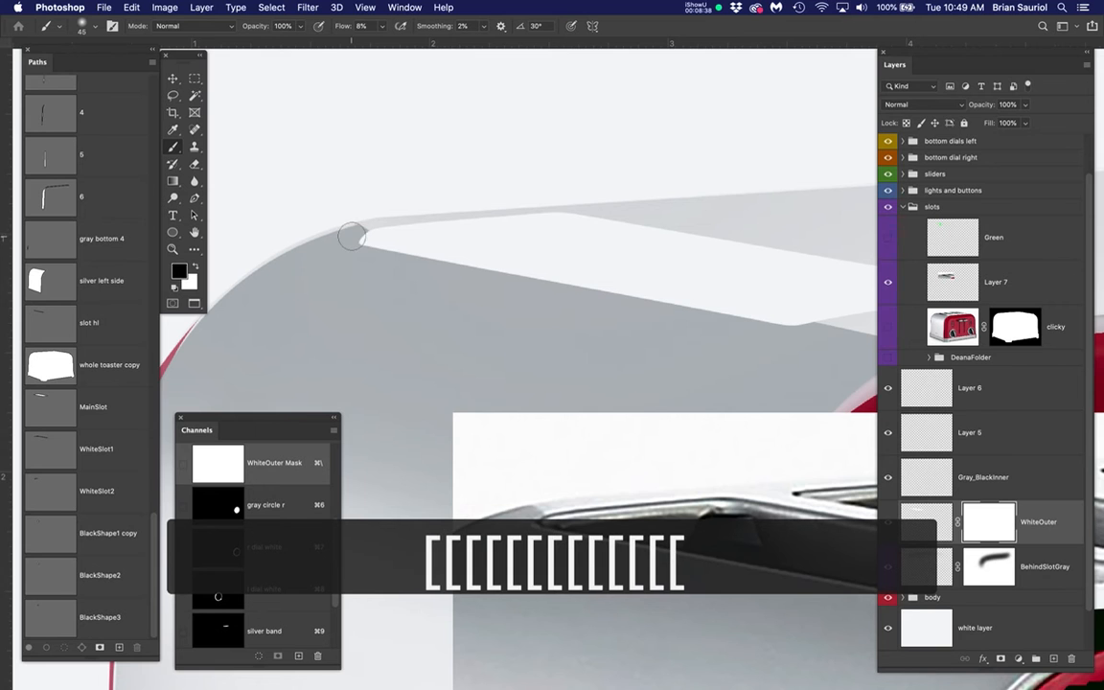
# Toggle the clicky photo to compare the white shape's left corner with the real slot edge
pyautogui.scroll(5, 359, 230)
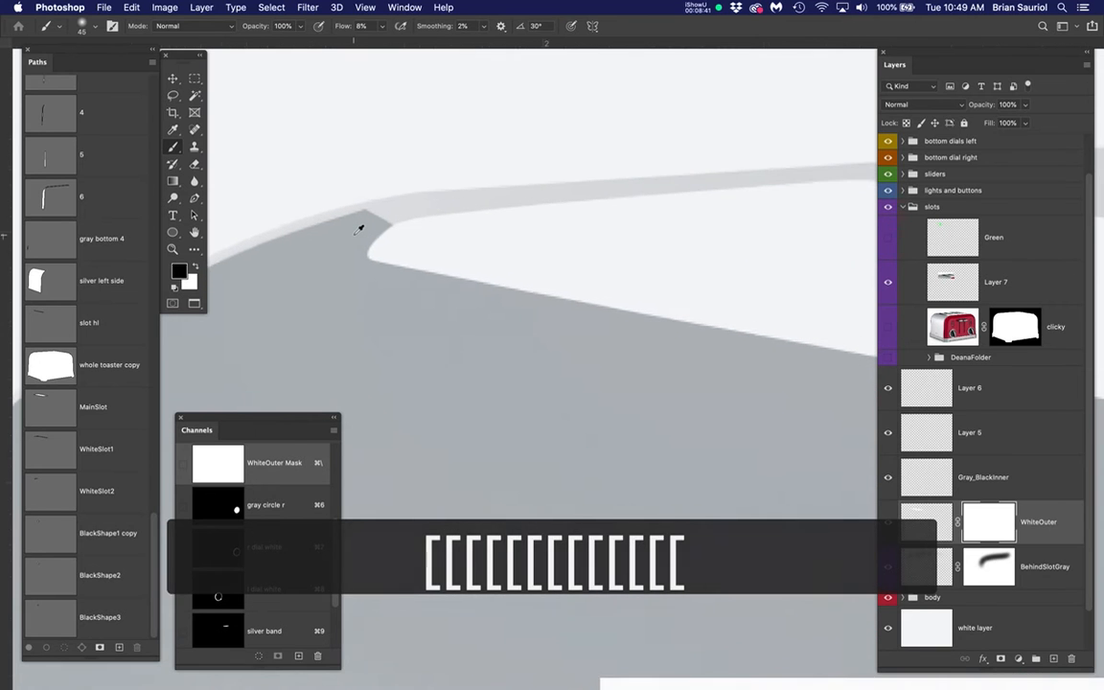
pyautogui.click(887, 327)
pyautogui.click(888, 327)
pyautogui.click(888, 327)
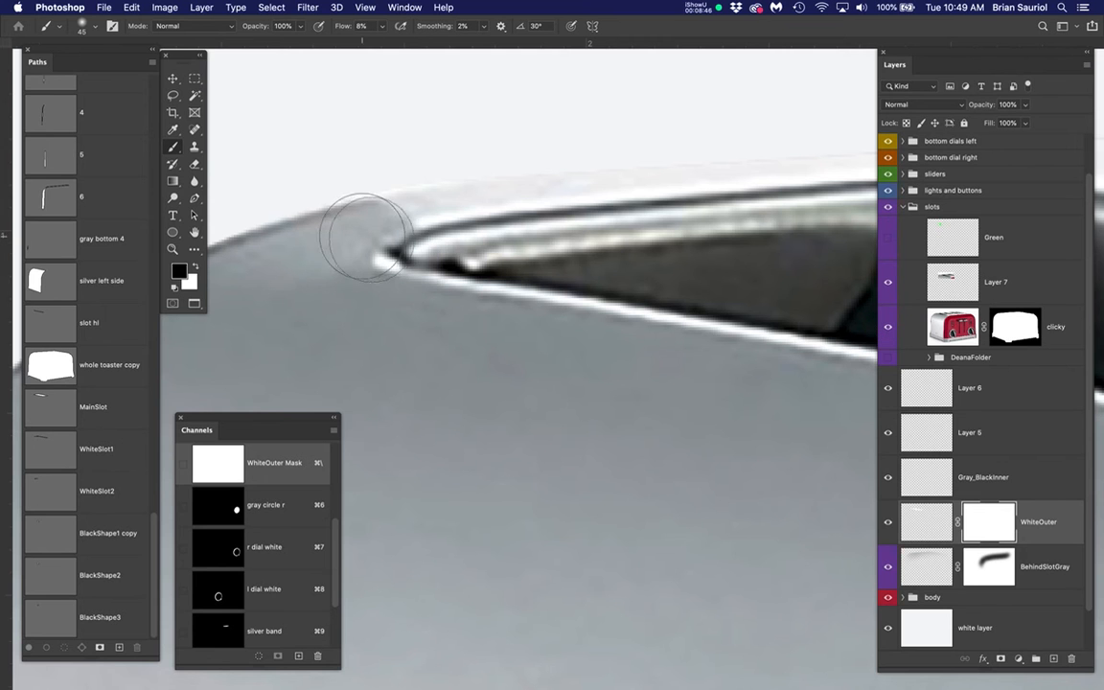
# Hide the clicky photo and, with the black brush at 30 px, soften the white slot's left corner on the WhiteOuter mask
pyautogui.press('[')
pyautogui.press('[')
pyautogui.press('[')
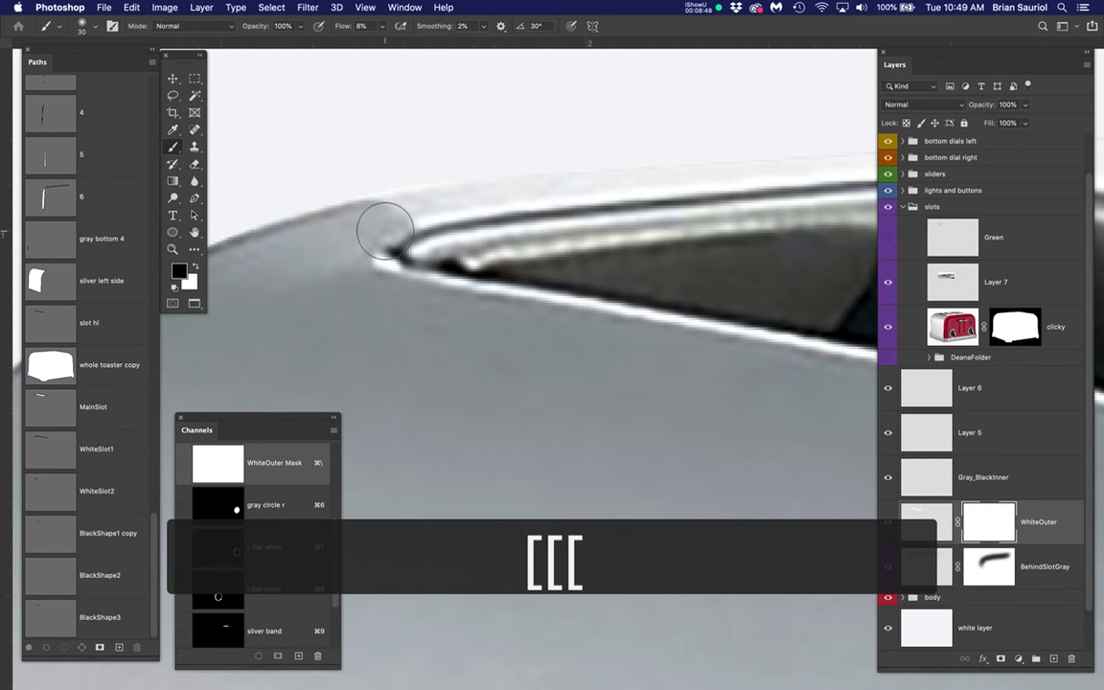
pyautogui.click(888, 328)
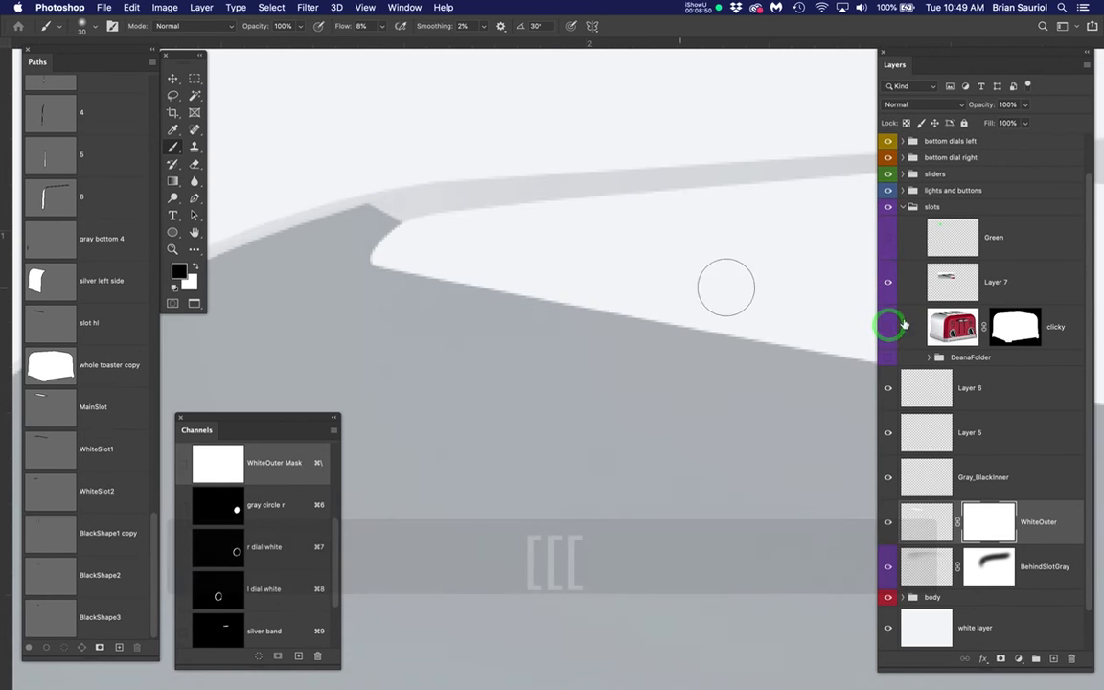
pyautogui.click(993, 524)
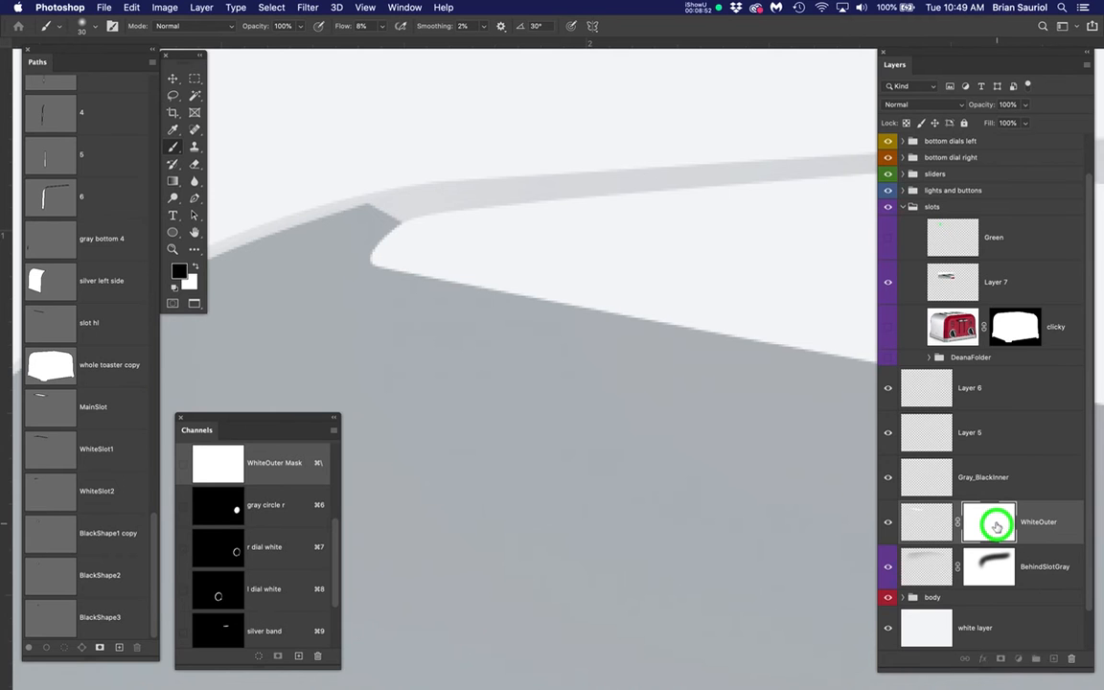
pyautogui.moveTo(402, 261)
pyautogui.mouseDown()
pyautogui.moveTo(381, 246)
pyautogui.moveTo(387, 220)
pyautogui.moveTo(380, 227)
pyautogui.moveTo(393, 216)
pyautogui.moveTo(402, 238)
pyautogui.mouseUp()
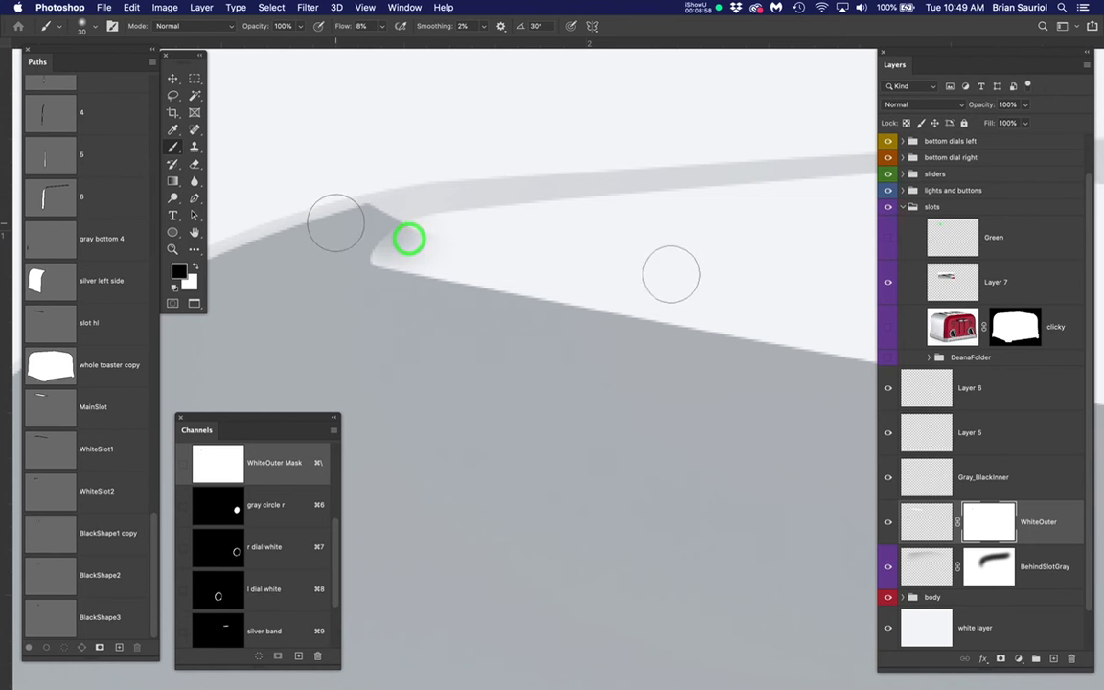
# Compare the masked left corner with the clicky photo, and examine the whole white slot against the reference image below it
pyautogui.click(891, 327)
pyautogui.click(891, 326)
pyautogui.click(890, 327)
pyautogui.click(892, 327)
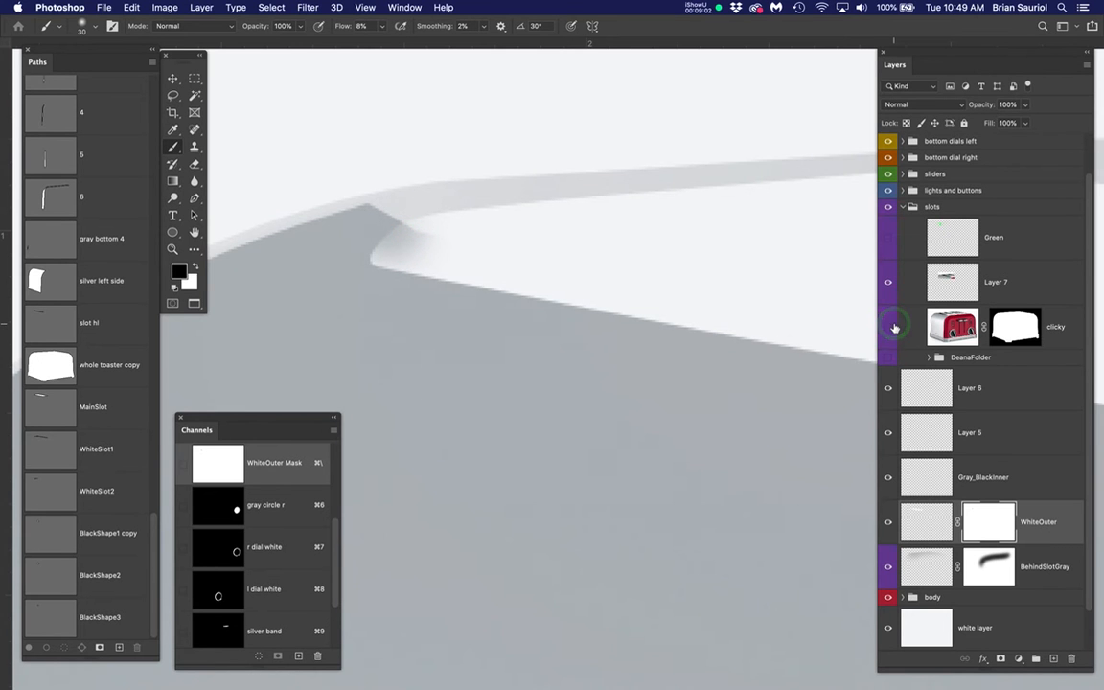
pyautogui.scroll(-3, 436, 276)
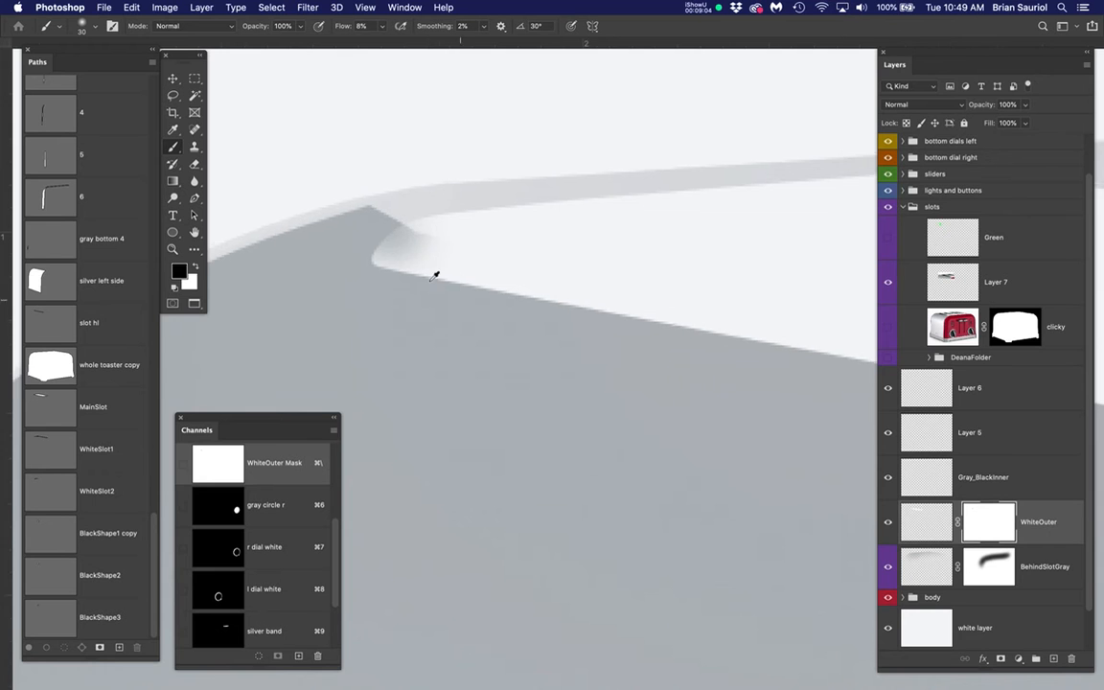
pyautogui.scroll(-4, 493, 284)
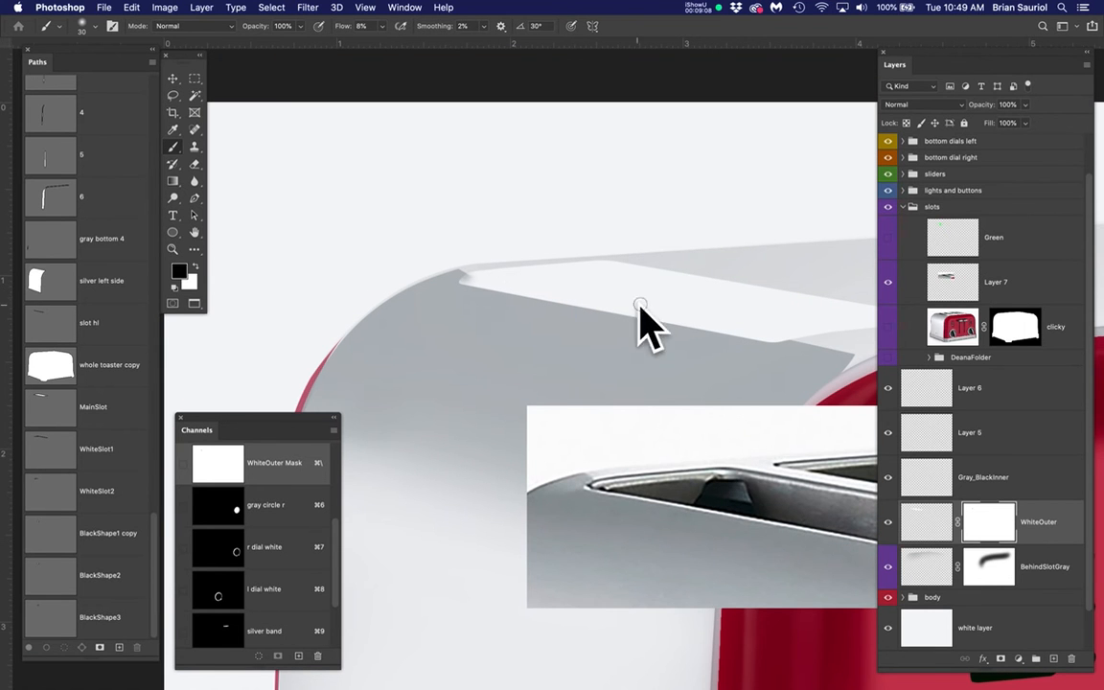
pyautogui.moveTo(665, 327); pyautogui.dragTo(518, 264)
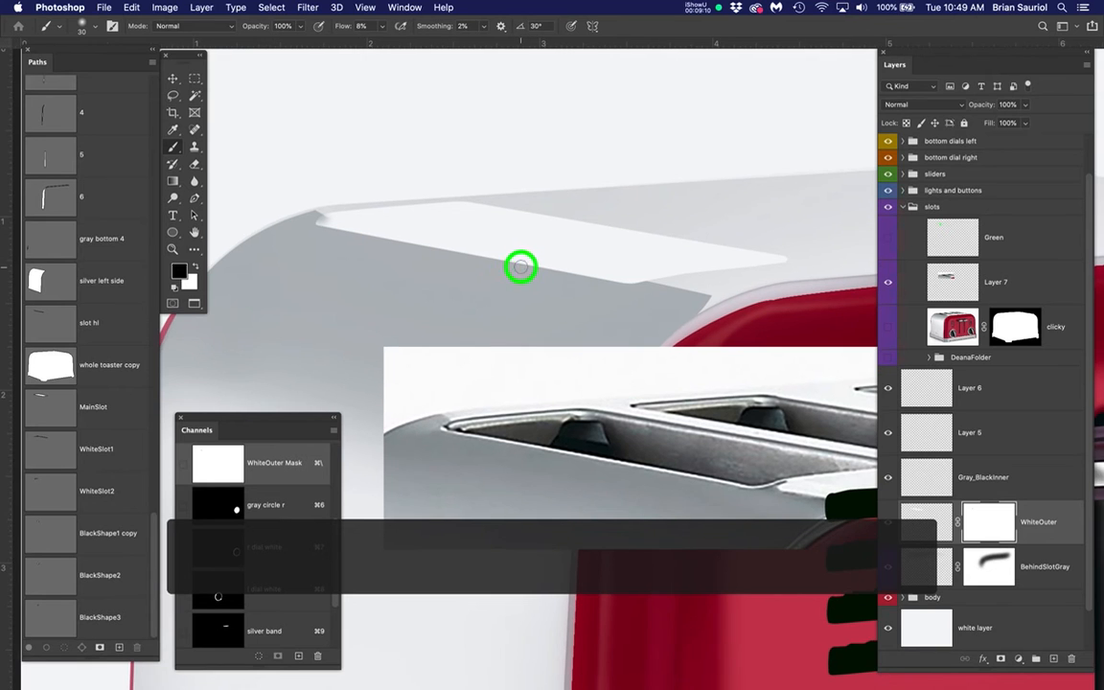
pyautogui.scroll(1, 487, 238)
pyautogui.scroll(2, 487, 239)
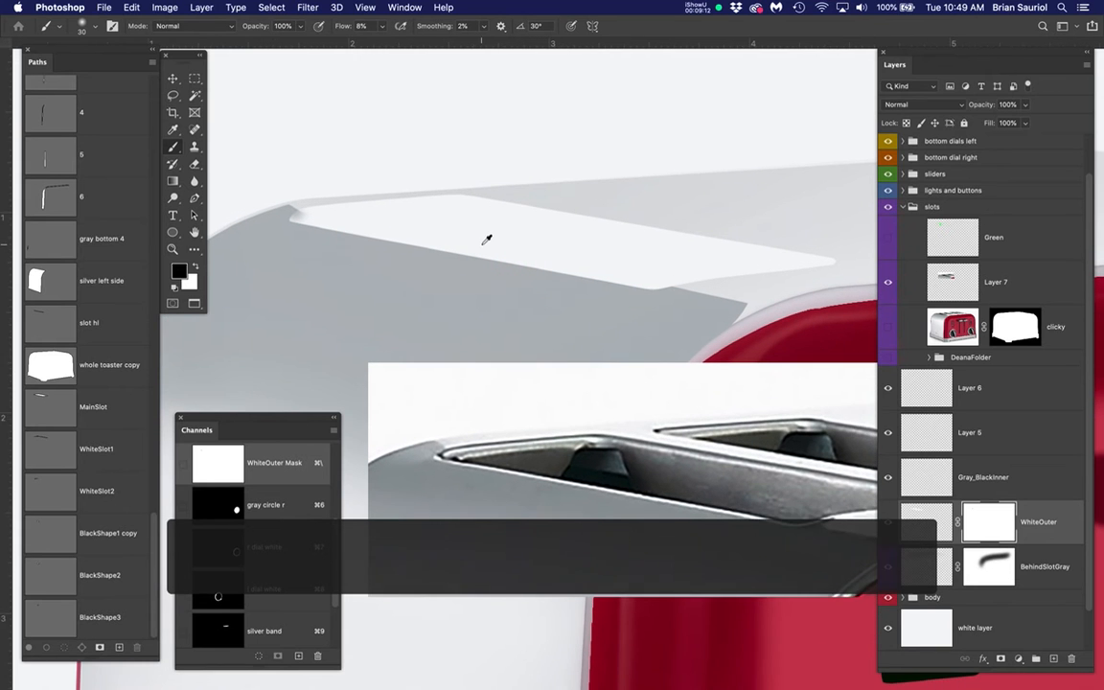
pyautogui.click(993, 522)
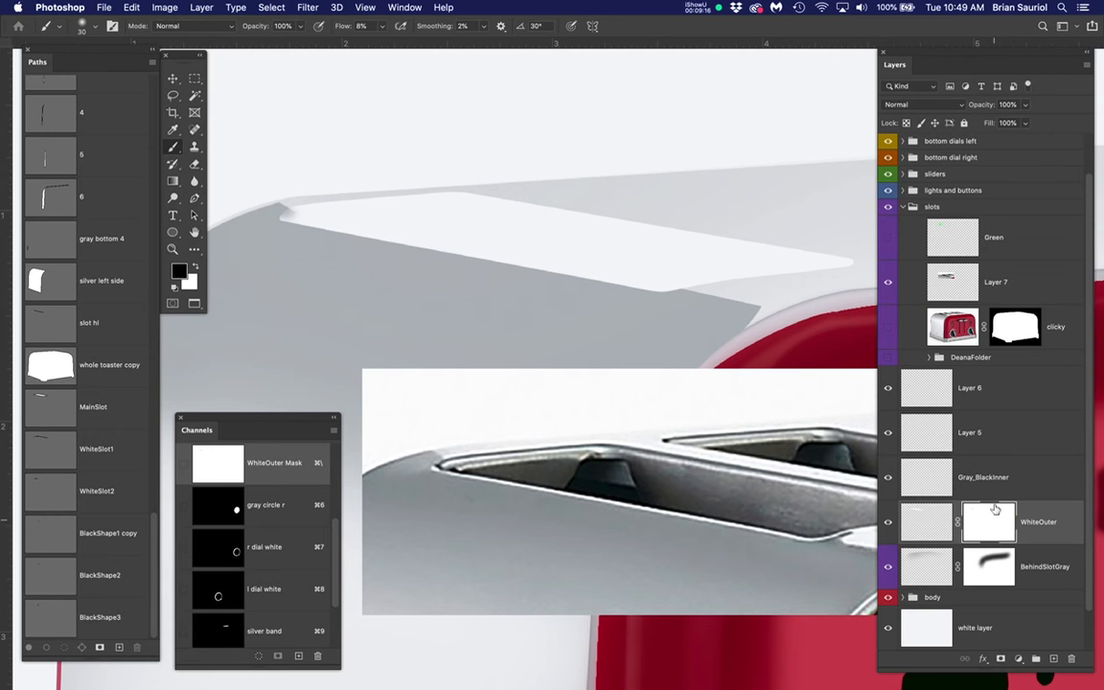
# On the Gray_BlackInner layer, show the clicky photo and sample the brush's gray from the first slot's inner wall
pyautogui.click(992, 479)
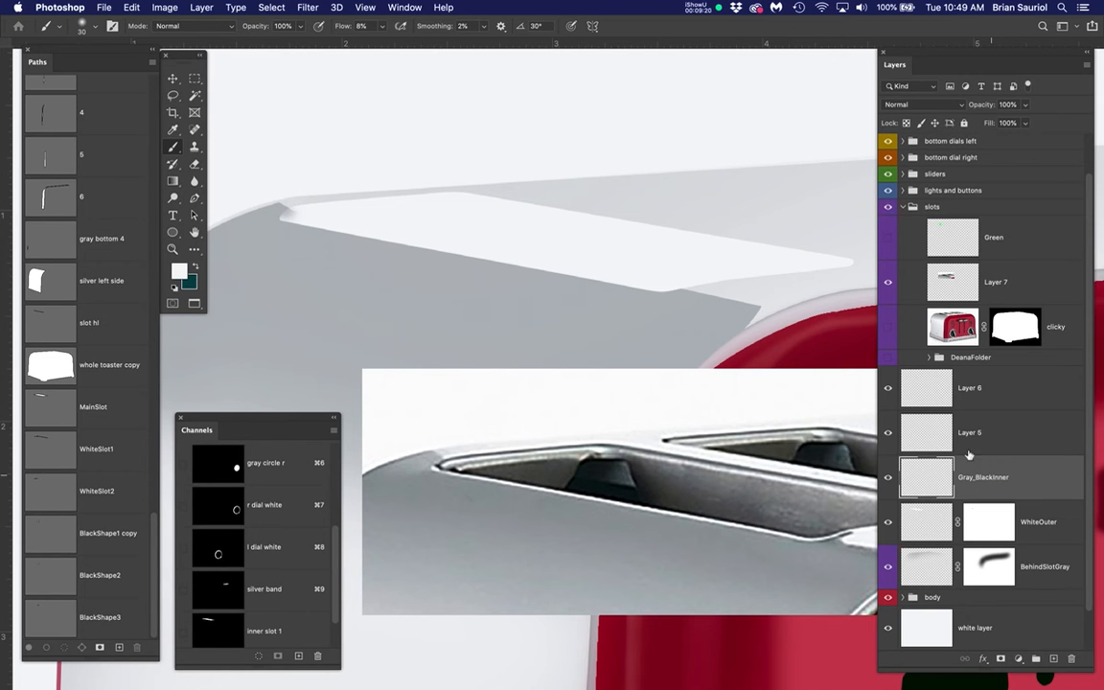
pyautogui.click(888, 327)
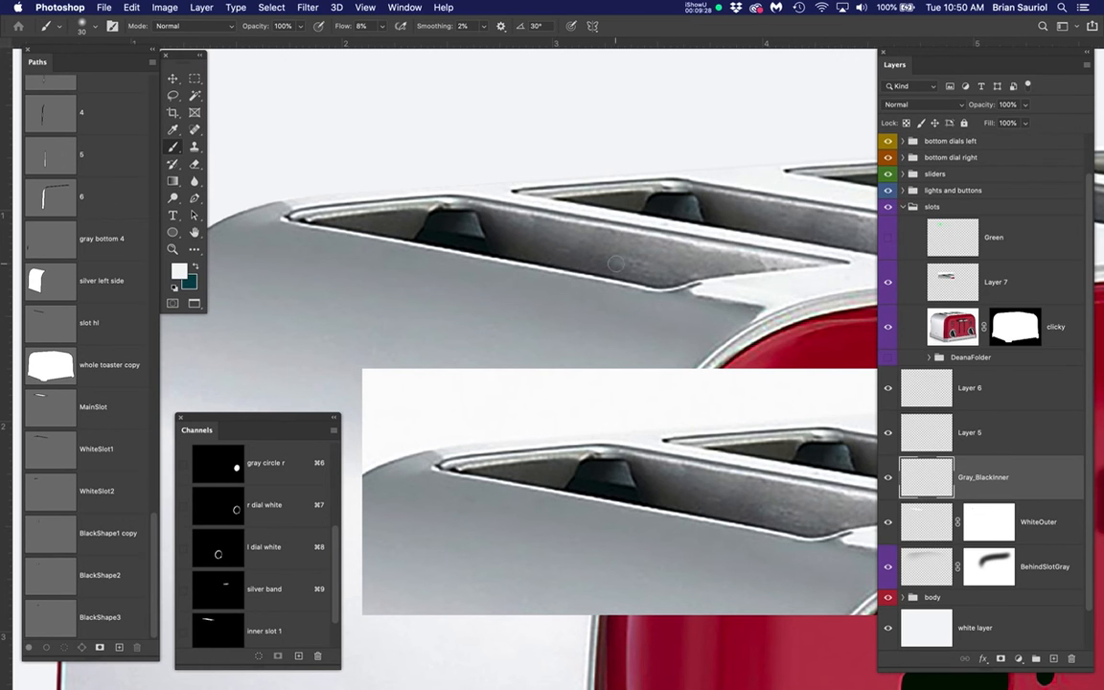
pyautogui.press('b')
pyautogui.press('b')
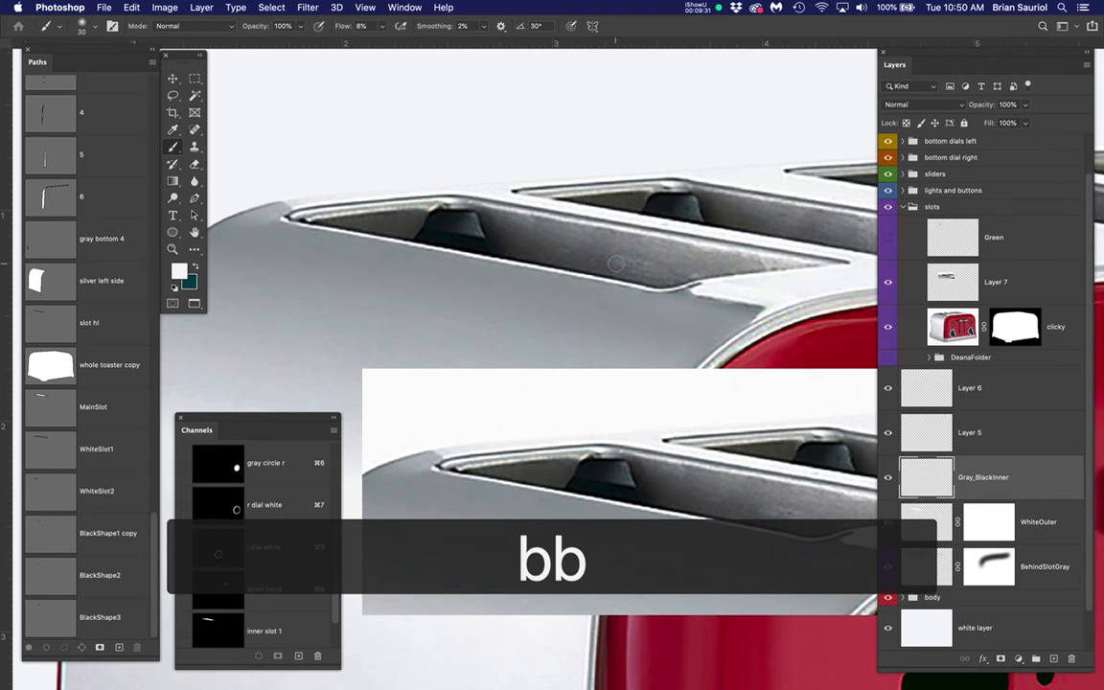
pyautogui.keyDown('alt'); pyautogui.click(658, 245); pyautogui.keyUp('alt')
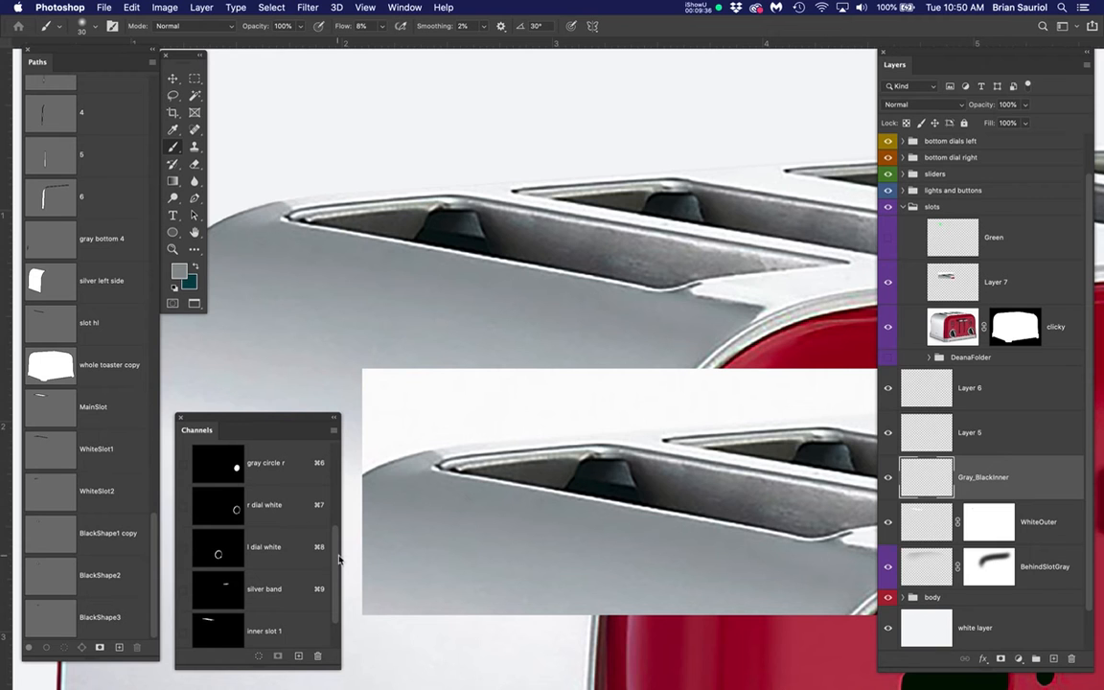
# Load the MainSlot path as a selection and contract it by 4 pixels
pyautogui.moveTo(338, 559); pyautogui.dragTo(335, 594)
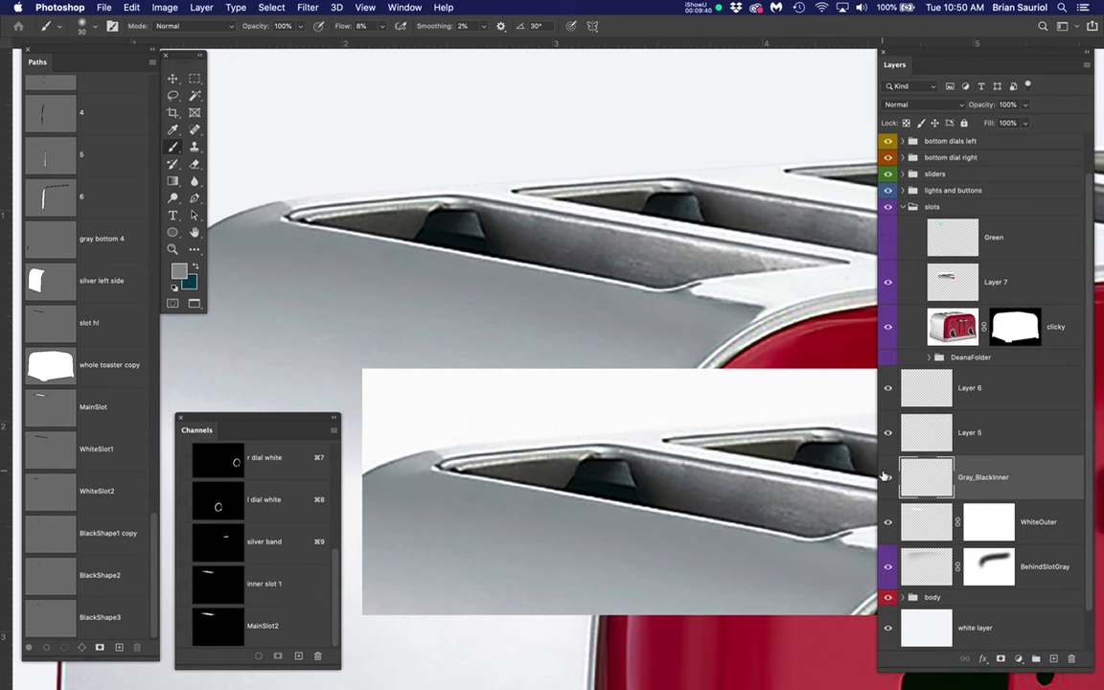
pyautogui.click(887, 476)
pyautogui.keyDown('super'); pyautogui.click(58, 418); pyautogui.keyUp('super')
pyautogui.scroll(2, 412, 224)
pyautogui.scroll(3, 251, 203)
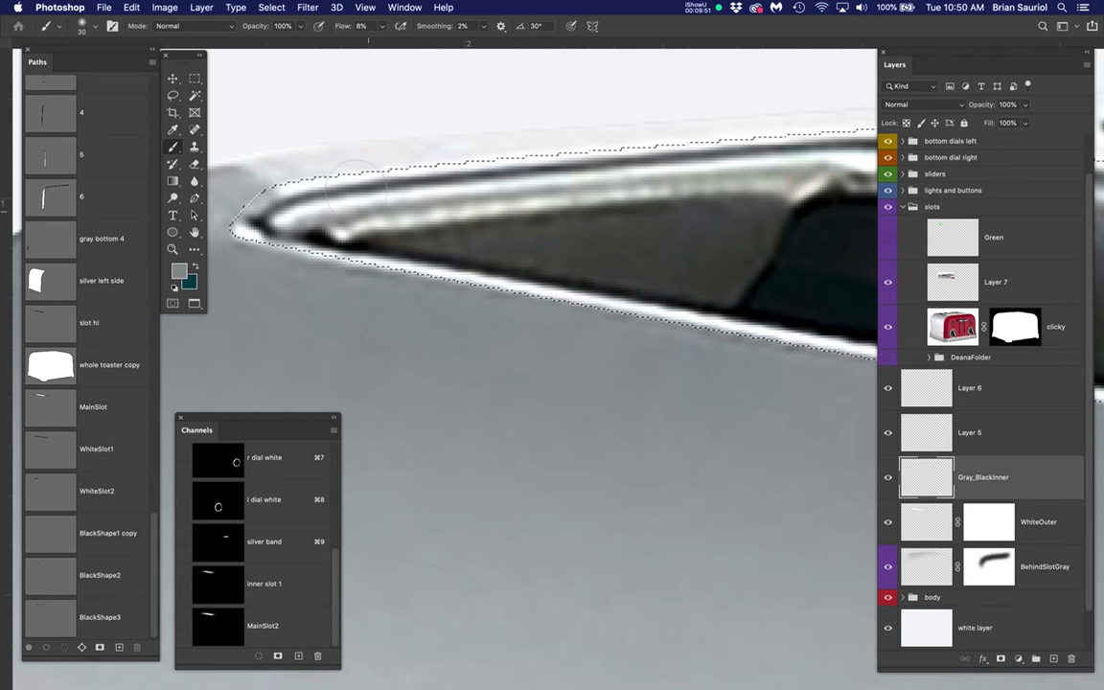
pyautogui.click(271, 7)
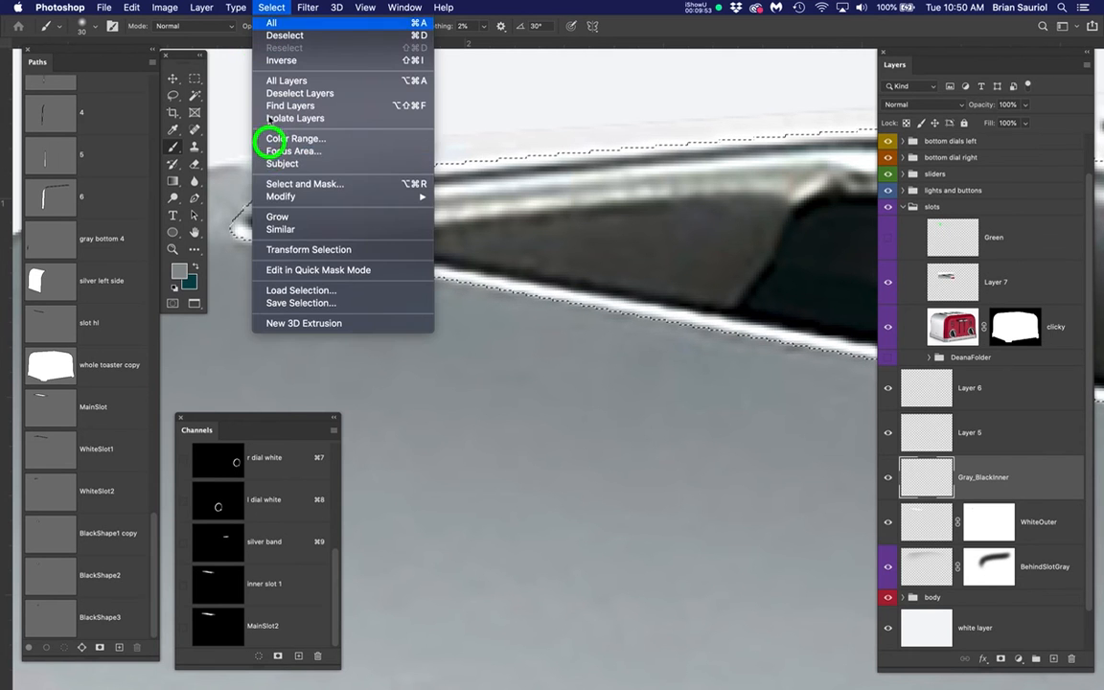
pyautogui.click(296, 197)
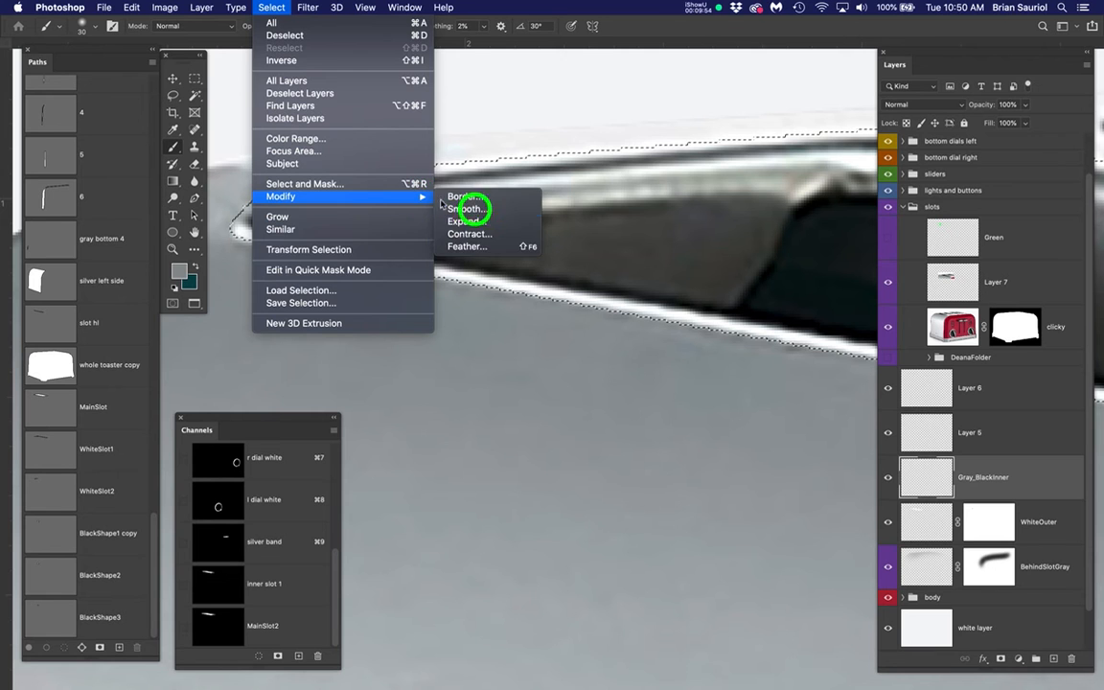
pyautogui.click(526, 232)
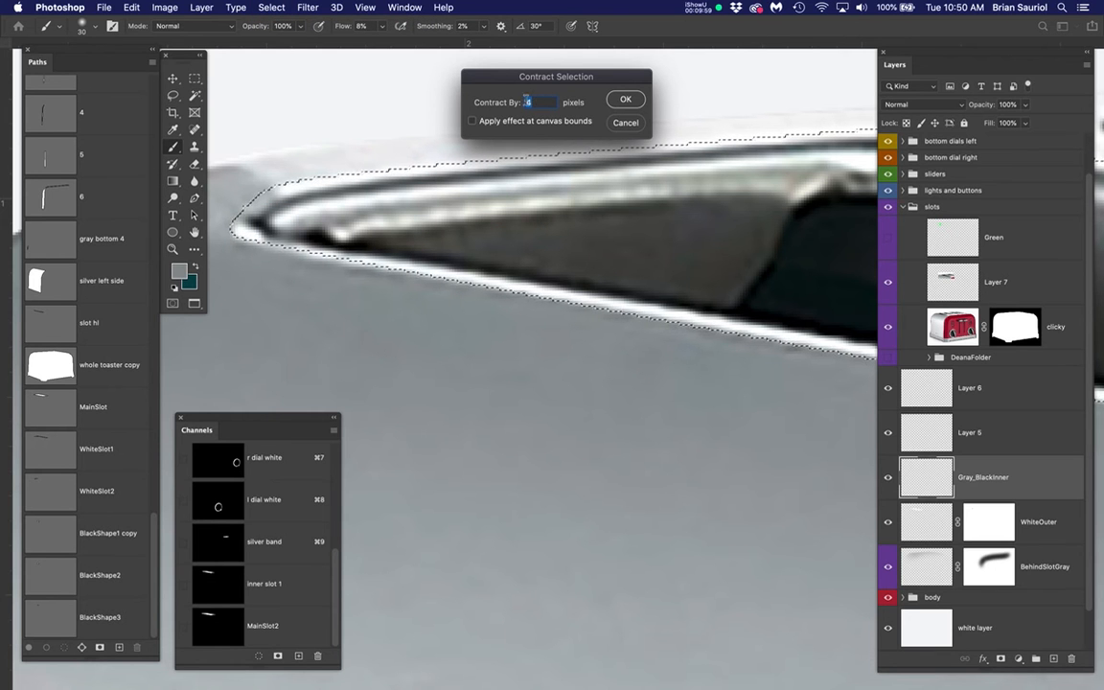
pyautogui.click(623, 100)
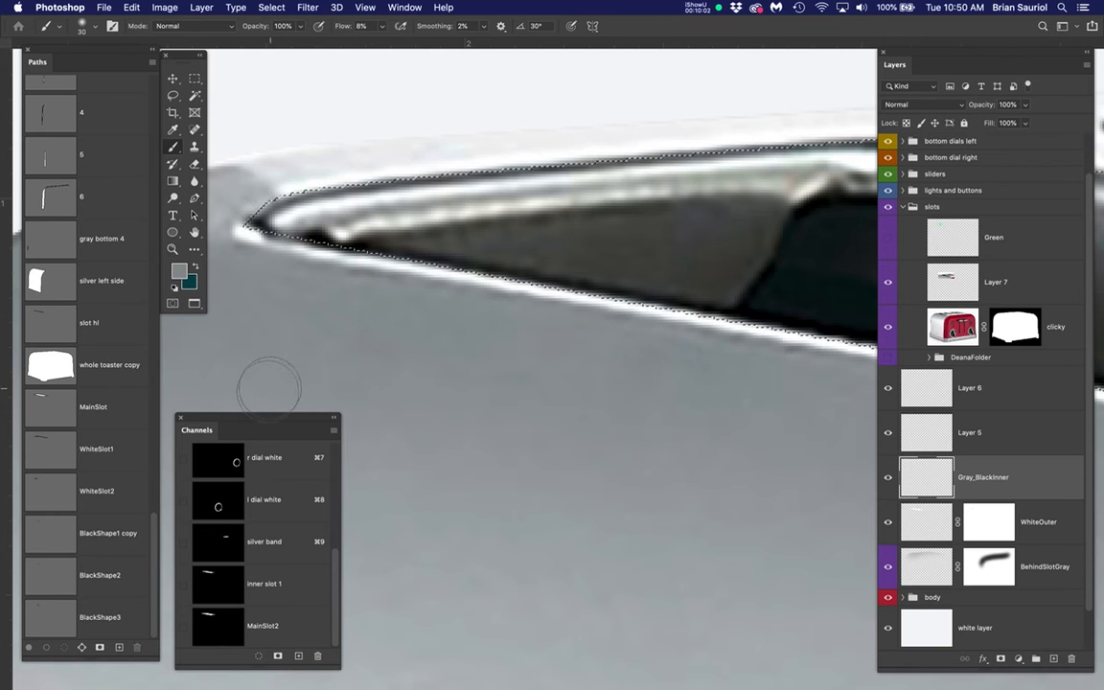
# Check the saved MainSlot2 channel against the contracted slot selection, and return to the Gray_BlackInner layer
pyautogui.moveTo(272, 7); pyautogui.dragTo(318, 307)
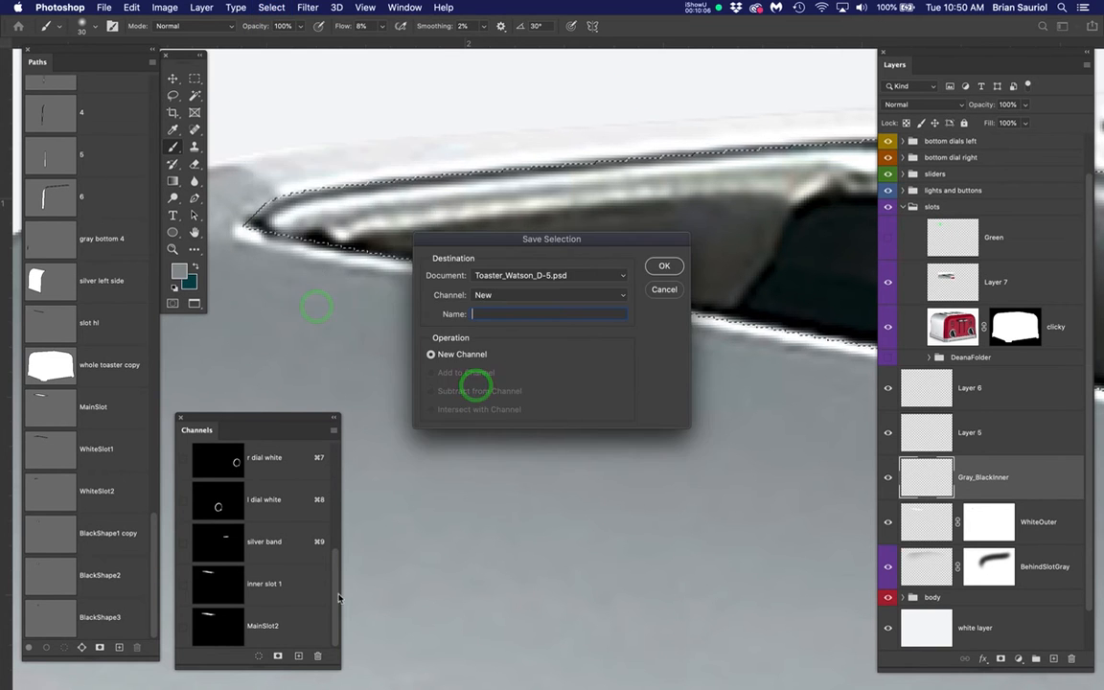
pyautogui.click(664, 290)
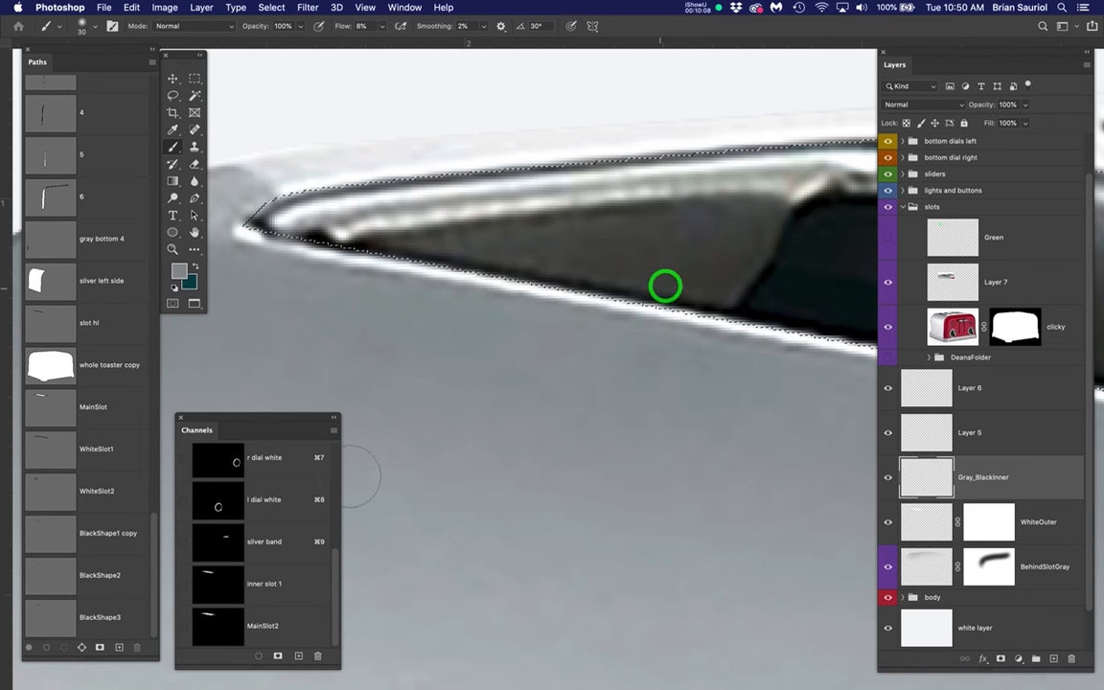
pyautogui.click(340, 567)
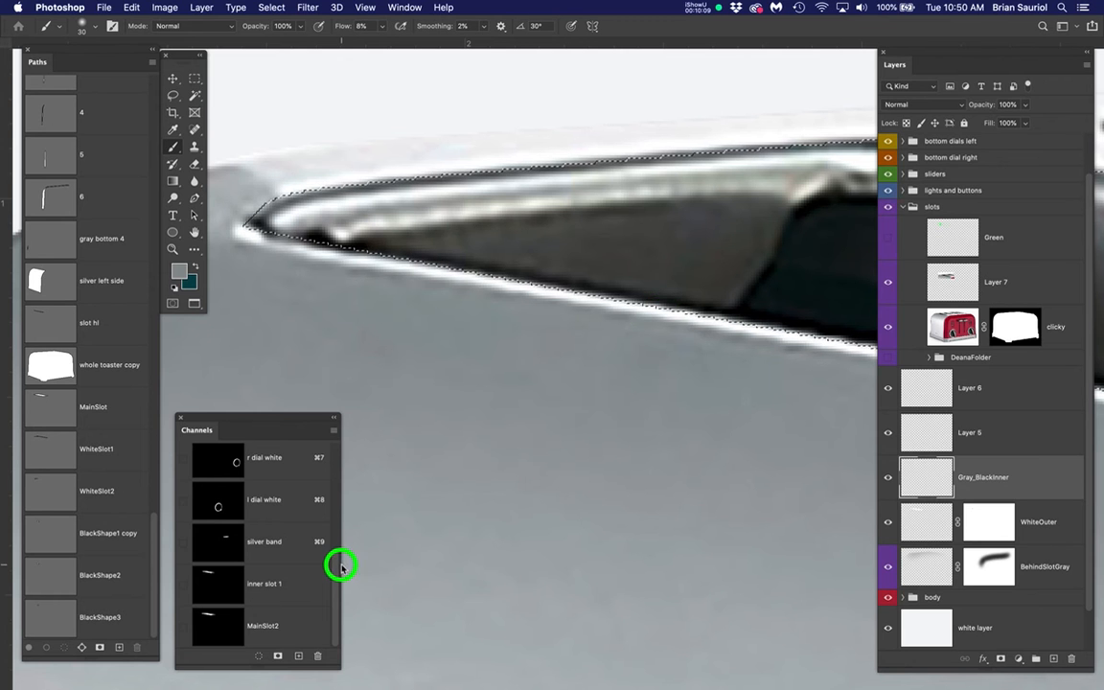
pyautogui.click(285, 626)
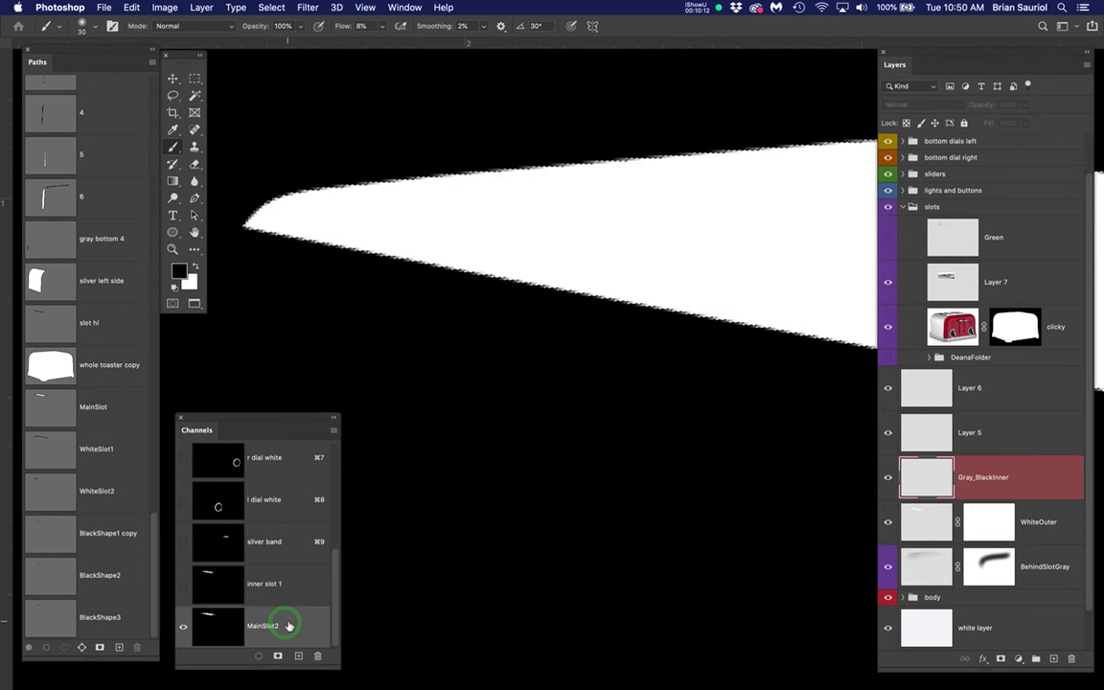
pyautogui.click(933, 476)
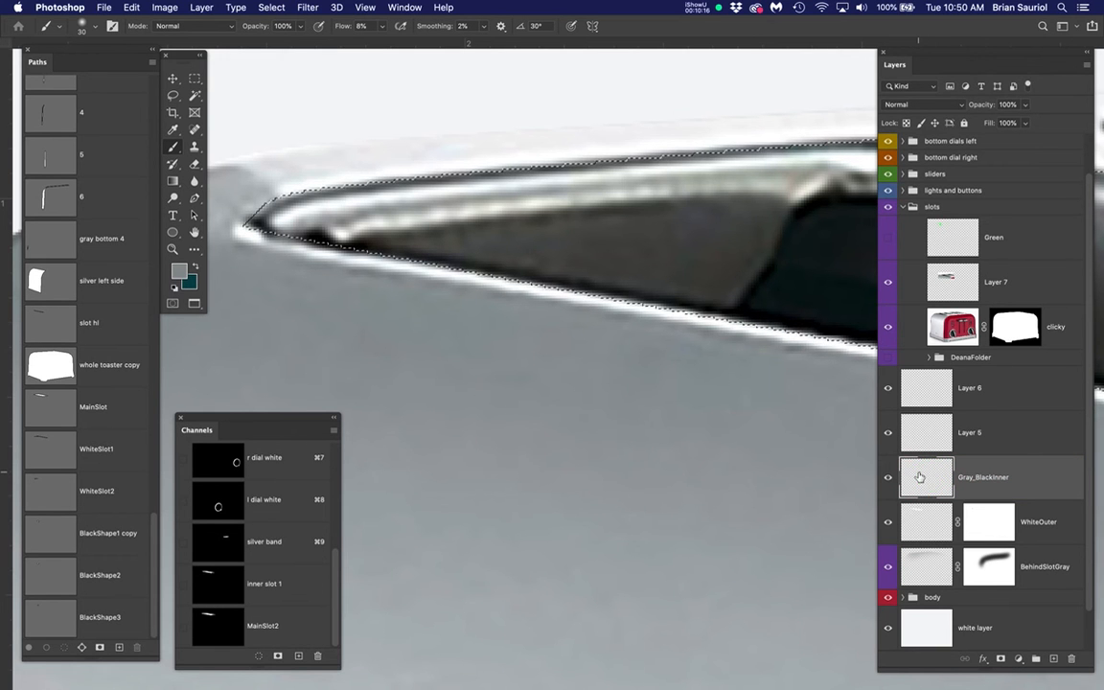
# Load the MainSlot2 channel as a selection, hide the clicky photo, and fill the selection with the sampled gray on Gray_BlackInner
pyautogui.keyDown('super'); pyautogui.click(219, 628); pyautogui.keyUp('super')
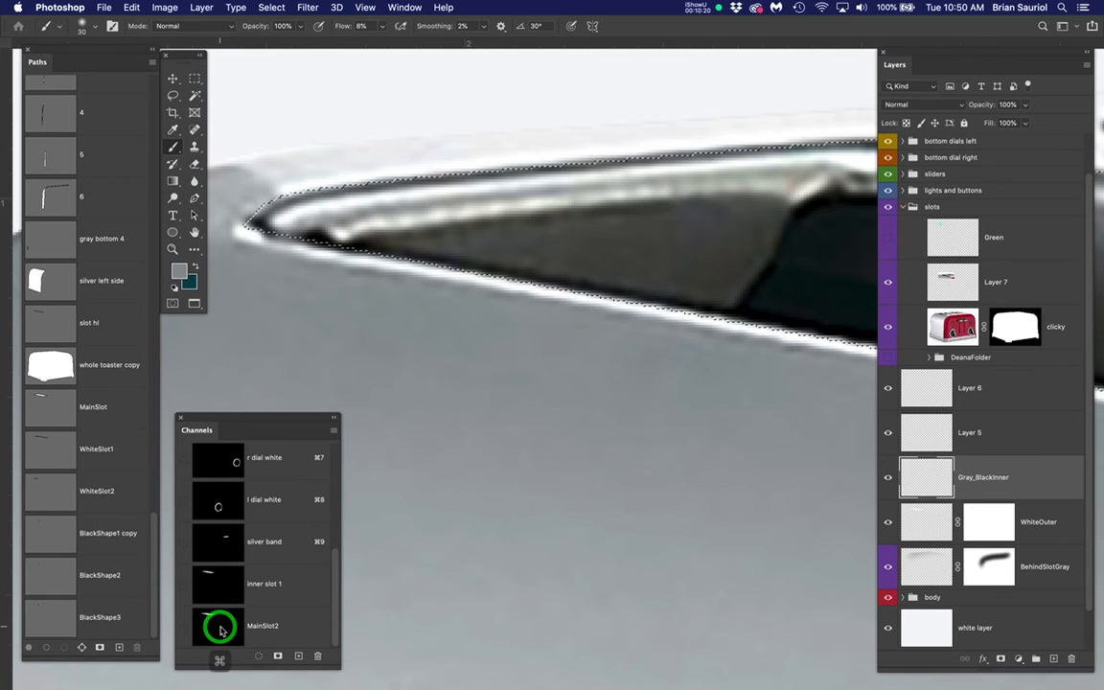
pyautogui.scroll(-2, 497, 281)
pyautogui.scroll(-4, 497, 281)
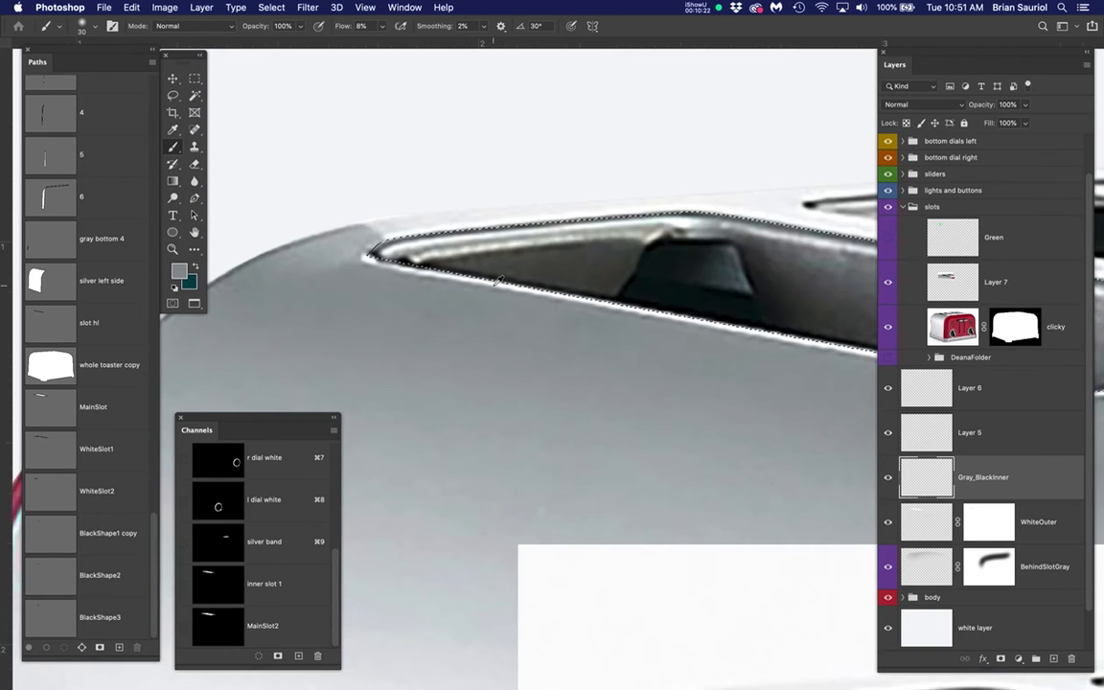
pyautogui.scroll(-3, 498, 280)
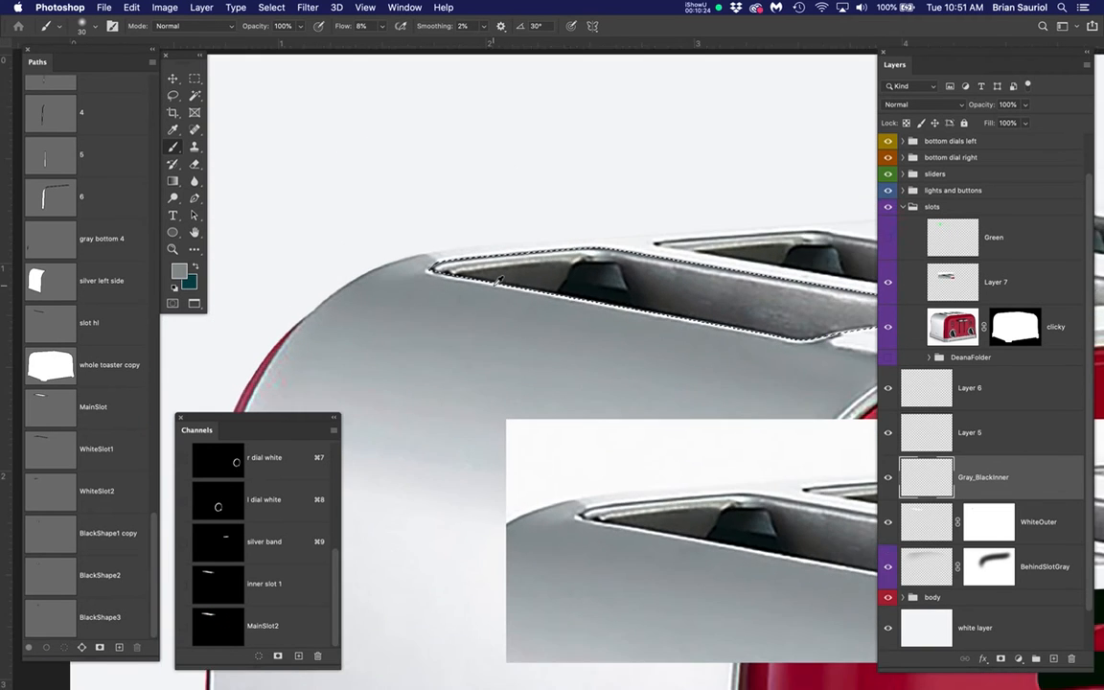
pyautogui.moveTo(589, 315); pyautogui.dragTo(484, 288)
pyautogui.scroll(1, 563, 278)
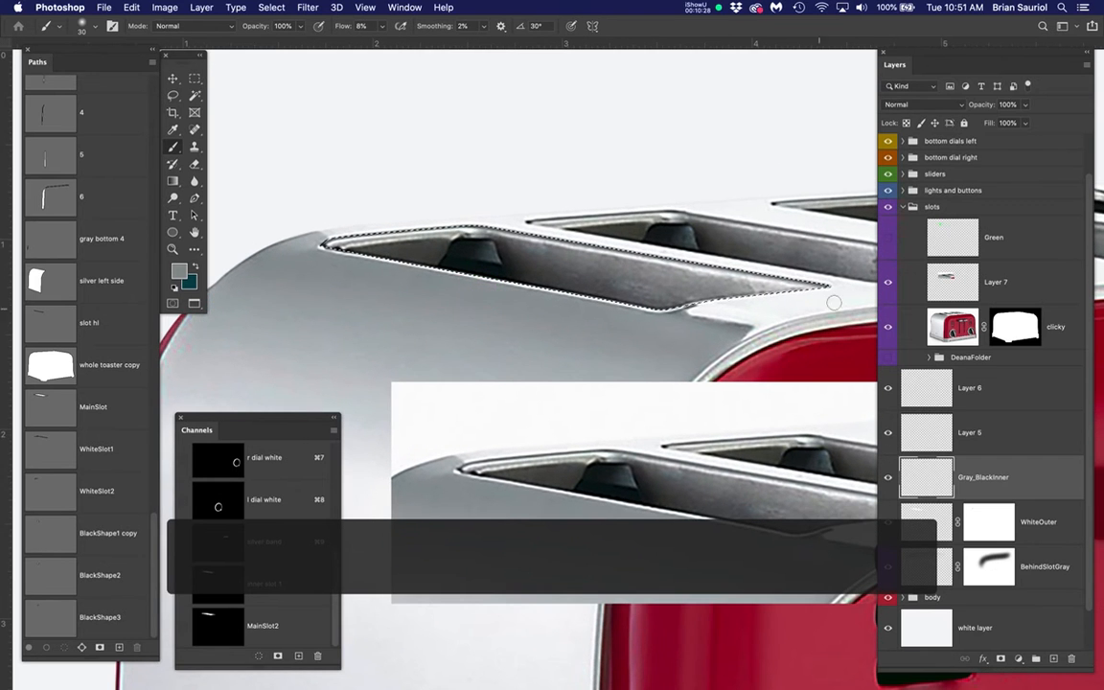
pyautogui.click(888, 327)
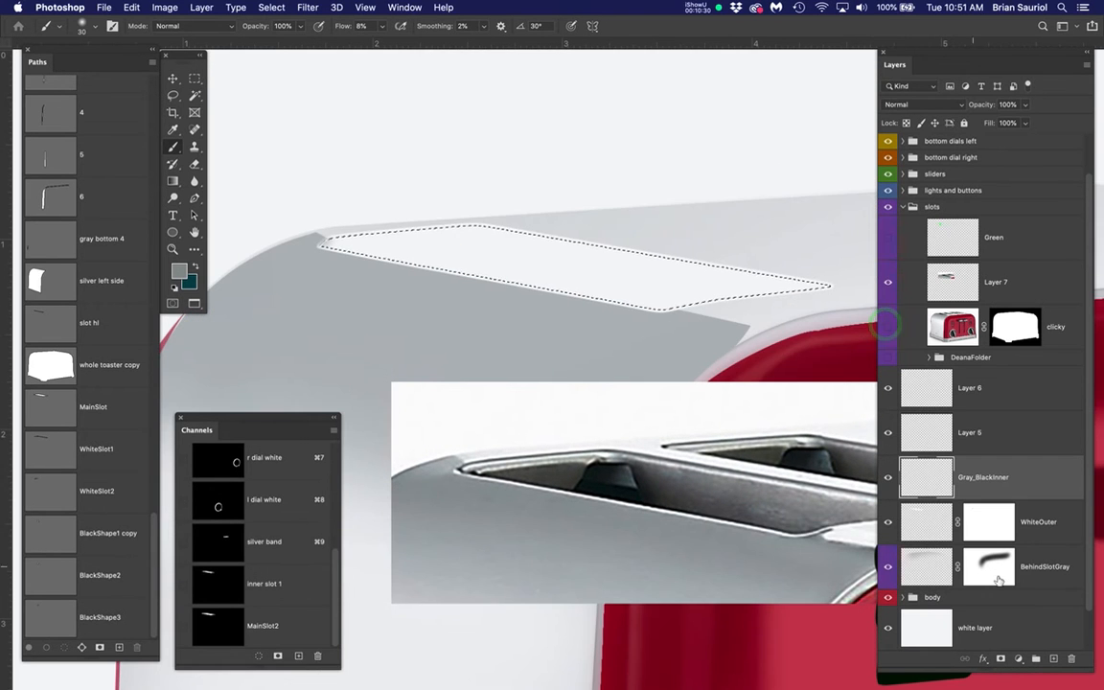
pyautogui.click(1022, 482)
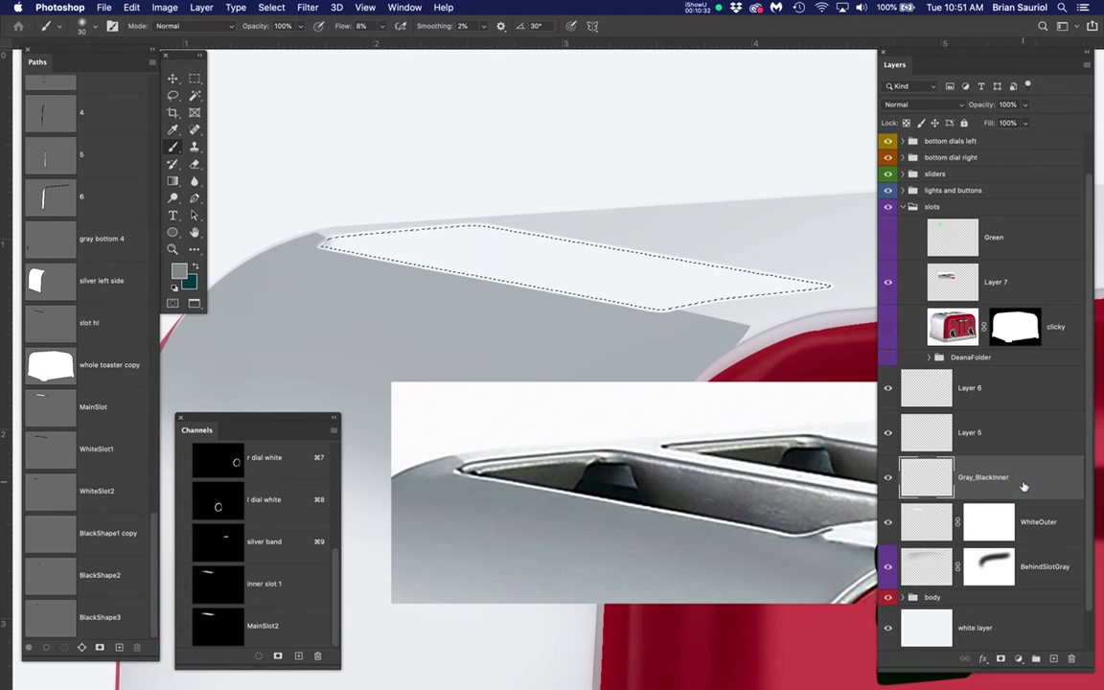
pyautogui.hotkey('alt', 'BackSpace')
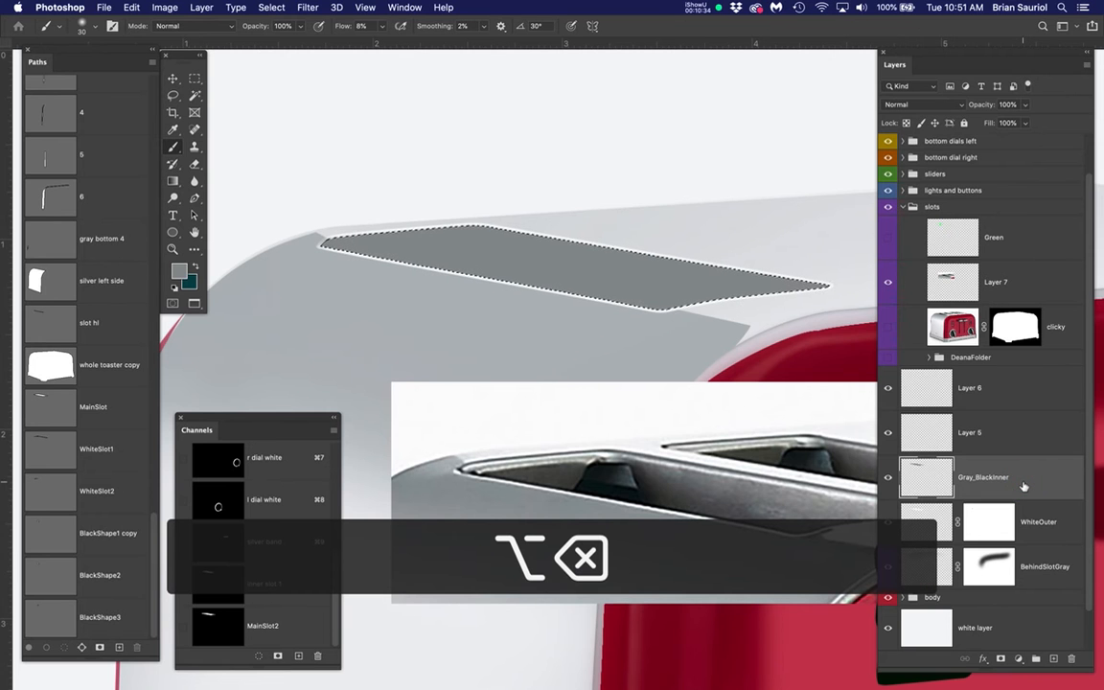
# Enlarge the gray brush to 150 px for shading inside the selected slot
pyautogui.moveTo(619, 436); pyautogui.dragTo(597, 363)
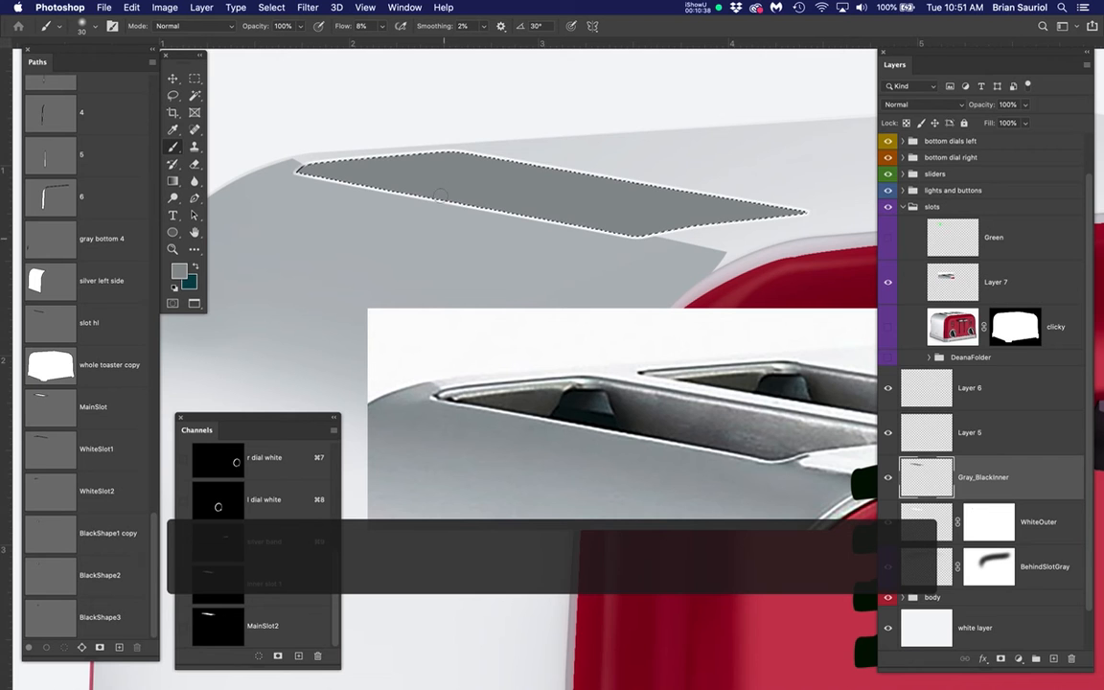
pyautogui.press(']')
pyautogui.press(']')
pyautogui.press(']')
pyautogui.press(']')
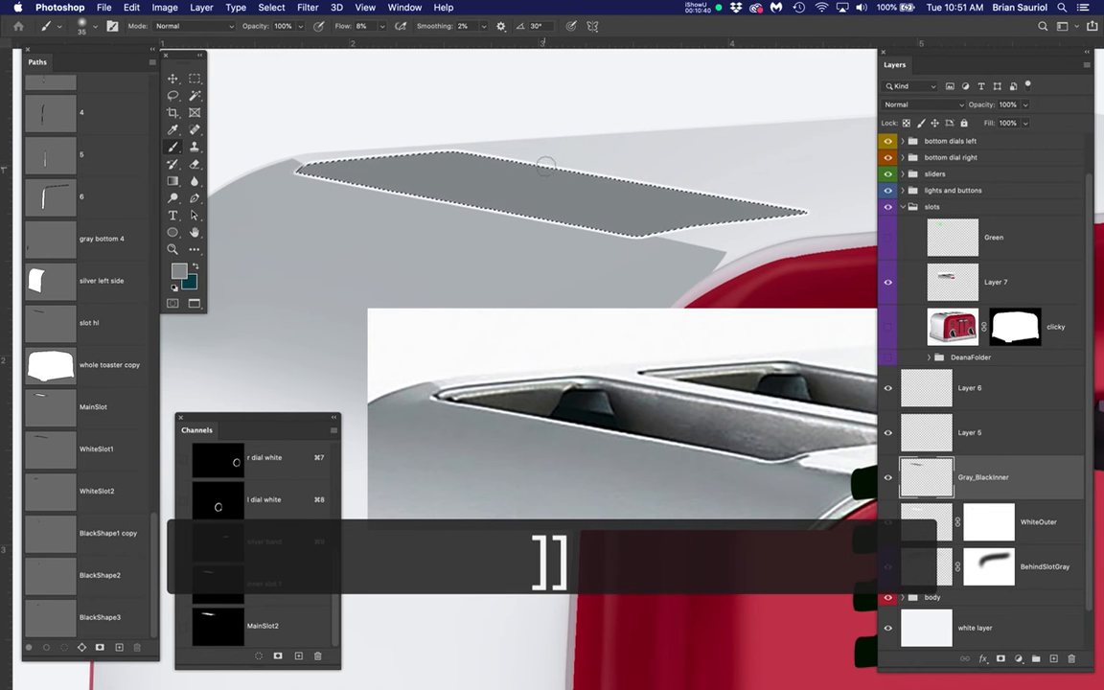
pyautogui.press(']')
pyautogui.press(']')
pyautogui.press(']')
pyautogui.press(']')
pyautogui.press(']')
pyautogui.press(']')
pyautogui.press(']')
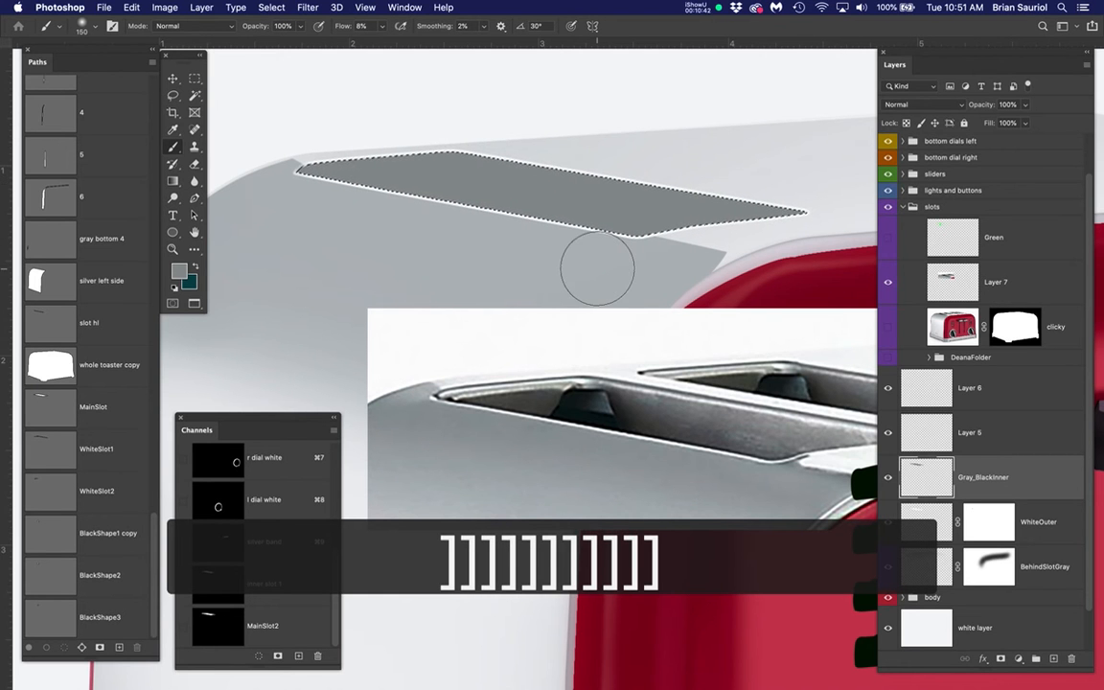
# Sample a dark gray from the reference slot and shade along the lower edge of the selected slot, reducing the brush to 80 px
pyautogui.keyDown('alt'); pyautogui.click(680, 438); pyautogui.keyUp('alt')
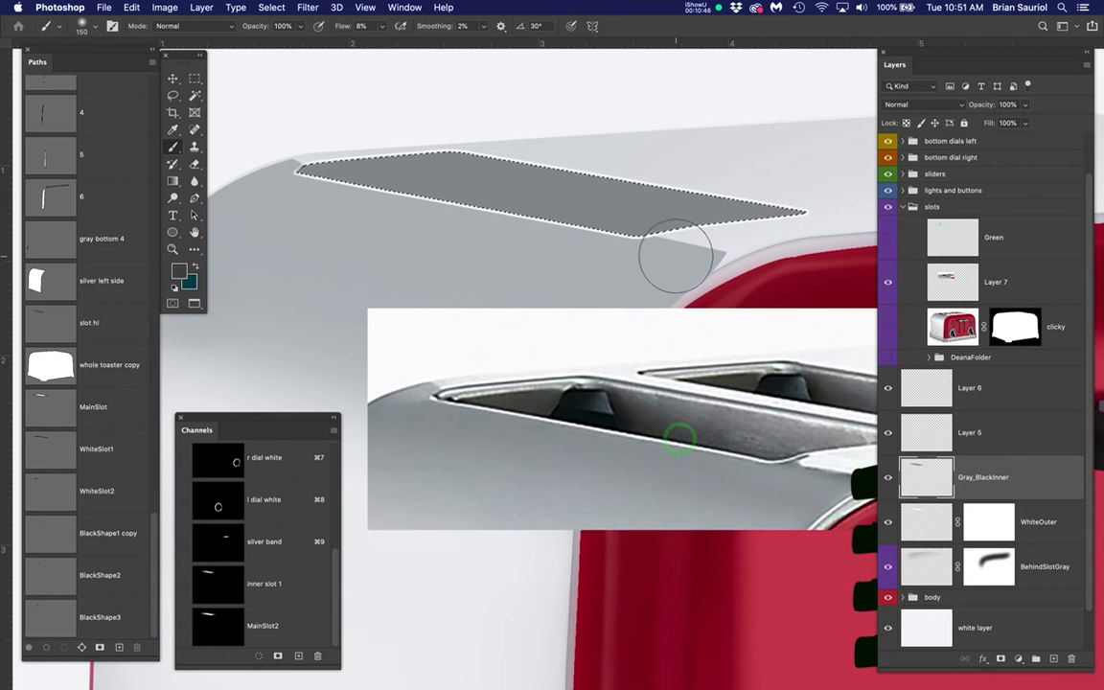
pyautogui.press('super+h')
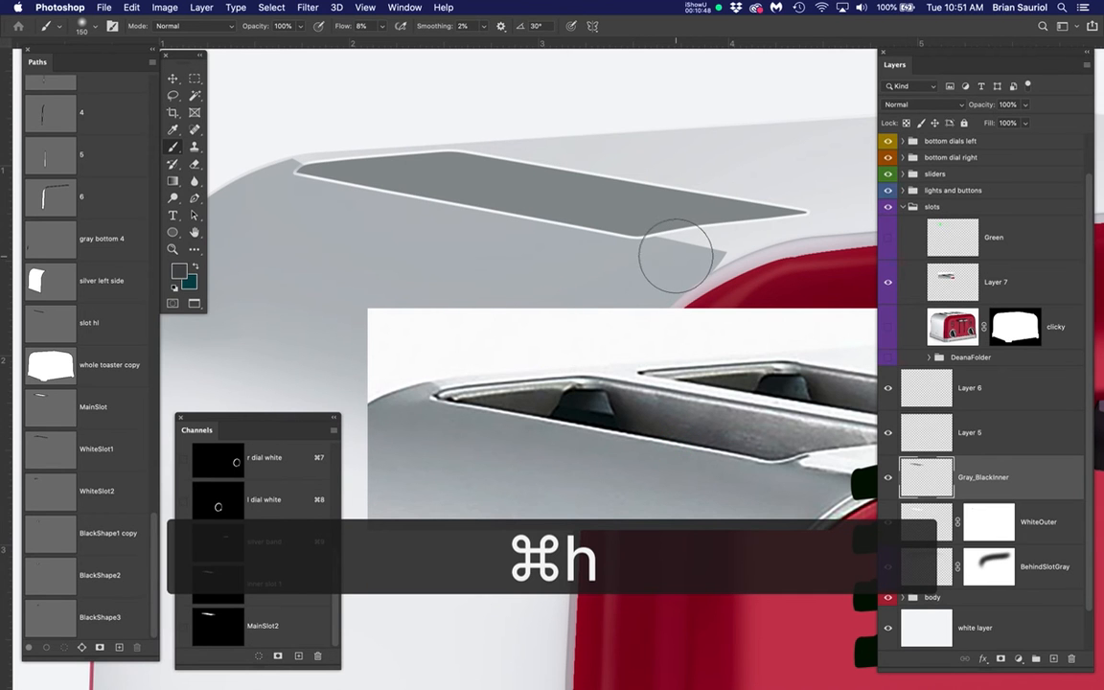
pyautogui.moveTo(729, 240)
pyautogui.mouseDown()
pyautogui.moveTo(788, 239)
pyautogui.moveTo(654, 256)
pyautogui.mouseUp()
pyautogui.moveTo(508, 225)
pyautogui.mouseDown()
pyautogui.moveTo(269, 180)
pyautogui.moveTo(663, 253)
pyautogui.mouseUp()
pyautogui.moveTo(451, 223)
pyautogui.mouseDown()
pyautogui.moveTo(342, 201)
pyautogui.moveTo(695, 265)
pyautogui.moveTo(281, 163)
pyautogui.moveTo(672, 256)
pyautogui.moveTo(641, 261)
pyautogui.moveTo(252, 185)
pyautogui.moveTo(677, 273)
pyautogui.moveTo(517, 244)
pyautogui.moveTo(267, 175)
pyautogui.moveTo(475, 246)
pyautogui.mouseUp()
pyautogui.press('[')
pyautogui.press('[')
pyautogui.press('[')
pyautogui.press('[')
pyautogui.moveTo(552, 256)
pyautogui.mouseDown()
pyautogui.moveTo(625, 243)
pyautogui.moveTo(279, 163)
pyautogui.moveTo(661, 248)
pyautogui.moveTo(591, 243)
pyautogui.moveTo(295, 175)
pyautogui.moveTo(676, 255)
pyautogui.moveTo(790, 232)
pyautogui.moveTo(639, 239)
pyautogui.moveTo(330, 177)
pyautogui.moveTo(606, 233)
pyautogui.moveTo(702, 234)
pyautogui.mouseUp()
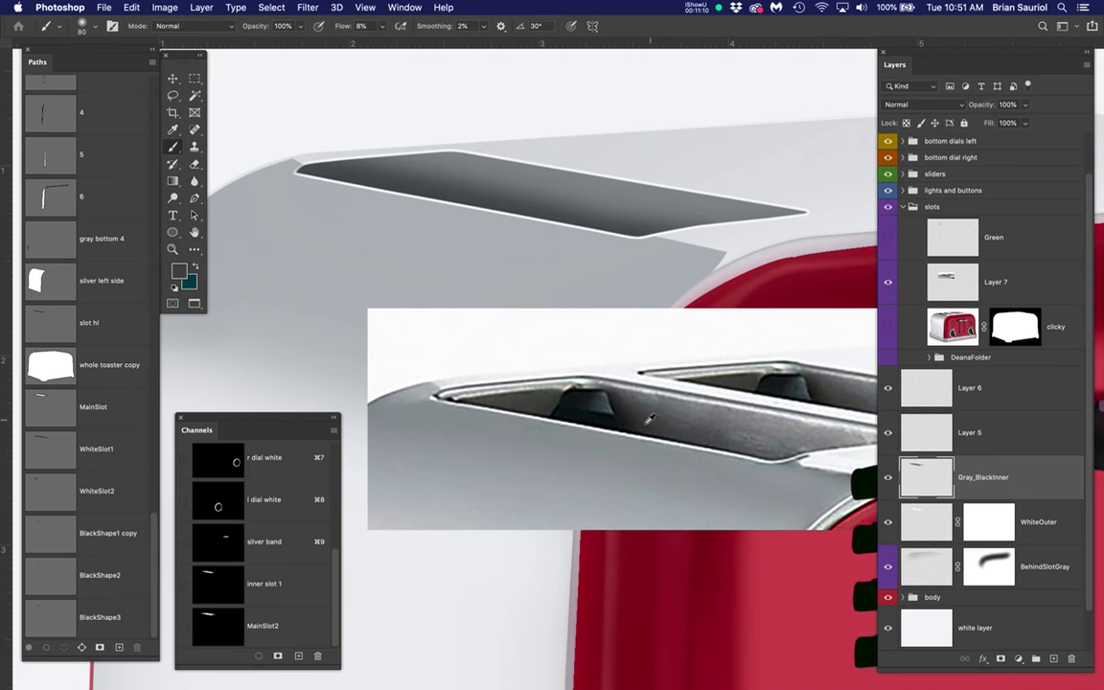
# Sample a near-black from the reference slot's interior and deepen the slot's shading, enlarging the brush up to 175 px
pyautogui.click(623, 423)
pyautogui.moveTo(301, 172)
pyautogui.mouseDown()
pyautogui.moveTo(633, 247)
pyautogui.moveTo(790, 226)
pyautogui.moveTo(675, 237)
pyautogui.moveTo(588, 230)
pyautogui.moveTo(325, 160)
pyautogui.moveTo(306, 166)
pyautogui.moveTo(449, 116)
pyautogui.mouseUp()
pyautogui.click(773, 224)
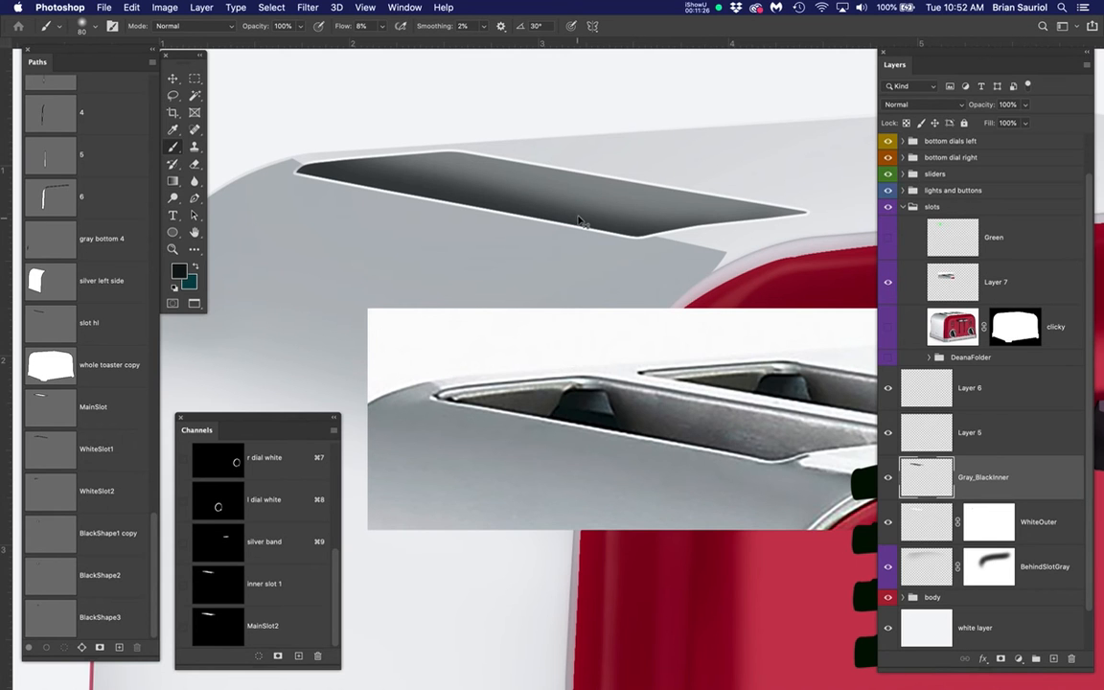
pyautogui.press(']')
pyautogui.press(']')
pyautogui.press(']')
pyautogui.press(']')
pyautogui.press(']')
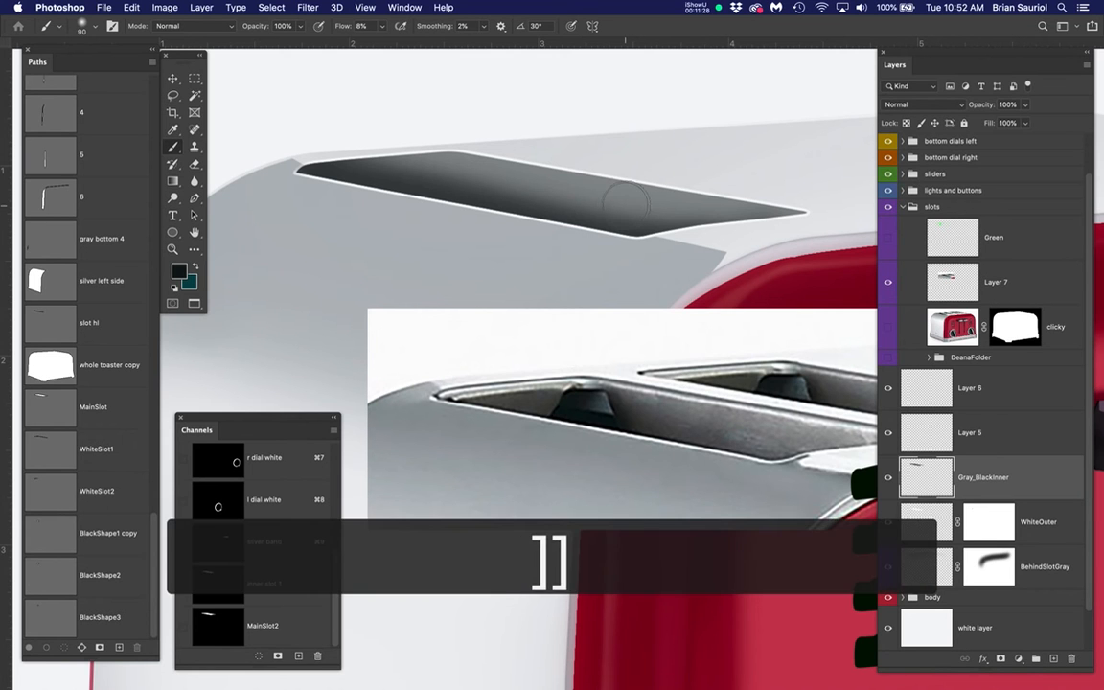
pyautogui.moveTo(712, 245)
pyautogui.mouseDown()
pyautogui.moveTo(561, 220)
pyautogui.moveTo(457, 185)
pyautogui.moveTo(370, 178)
pyautogui.moveTo(562, 222)
pyautogui.moveTo(439, 207)
pyautogui.mouseUp()
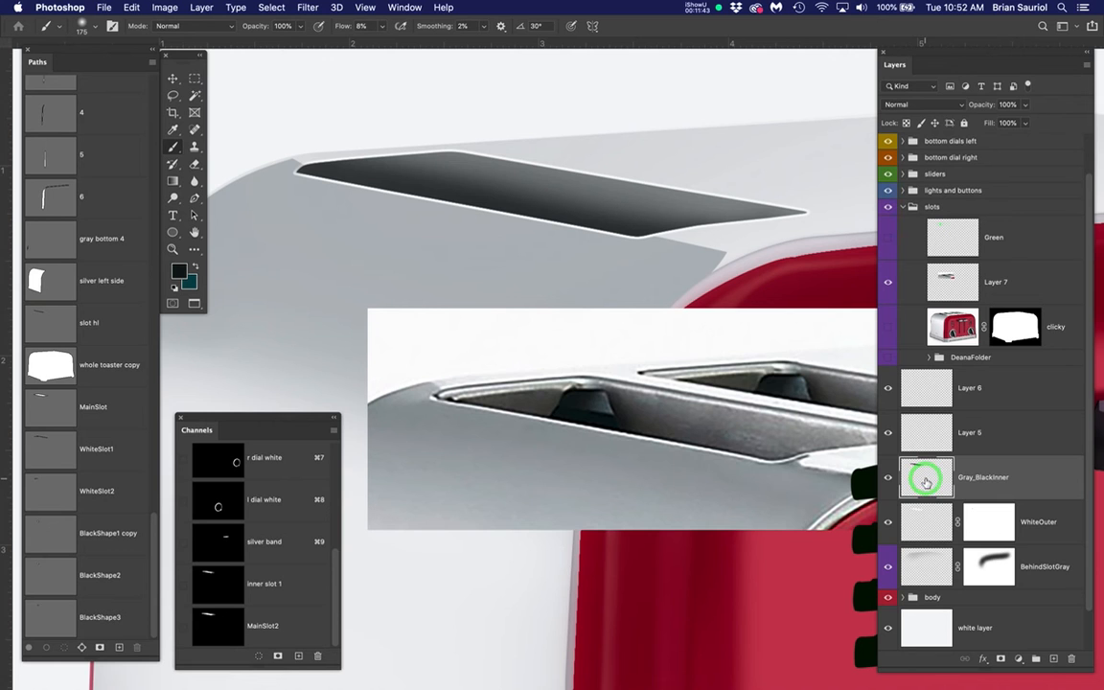
# Deselect the slot and soften the Gray_BlackInner layer with a Gaussian Blur of 1.6 pixels
pyautogui.click(918, 527)
pyautogui.click(918, 472)
pyautogui.click(918, 518)
pyautogui.click(926, 484)
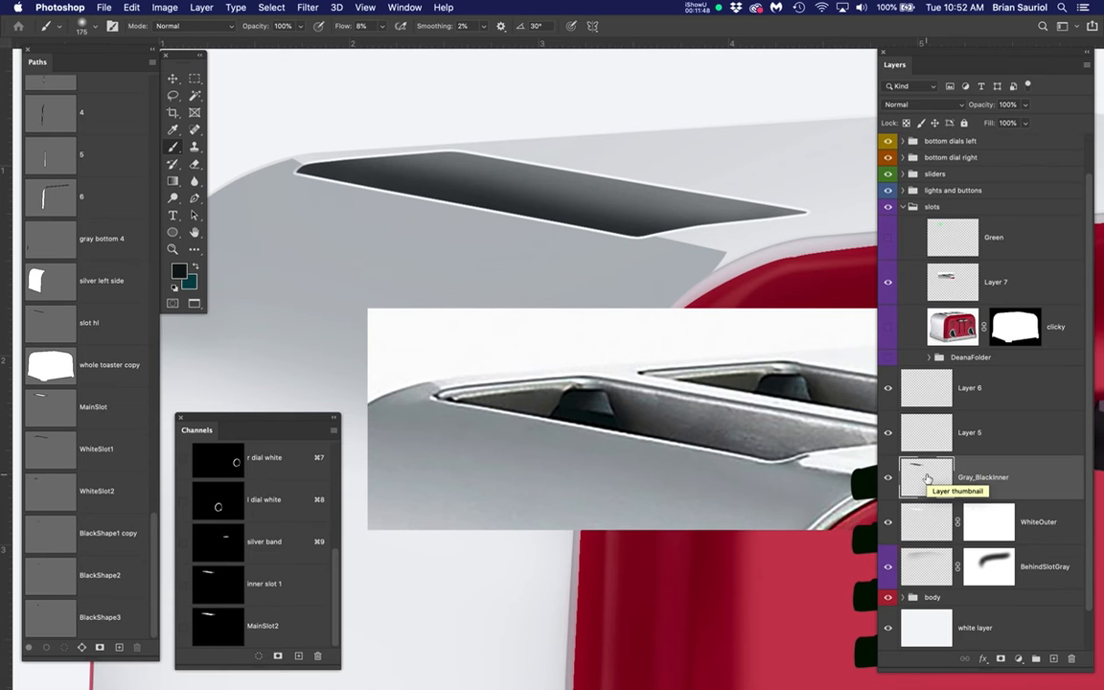
pyautogui.press('super+d')
pyautogui.click(926, 479)
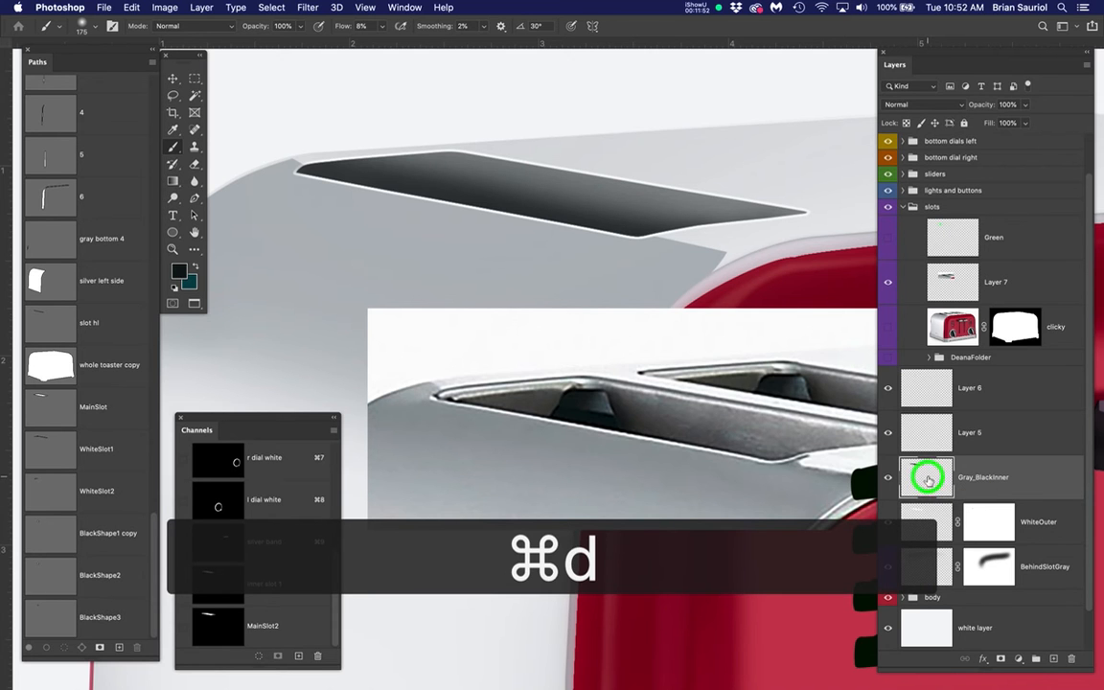
pyautogui.click(307, 8)
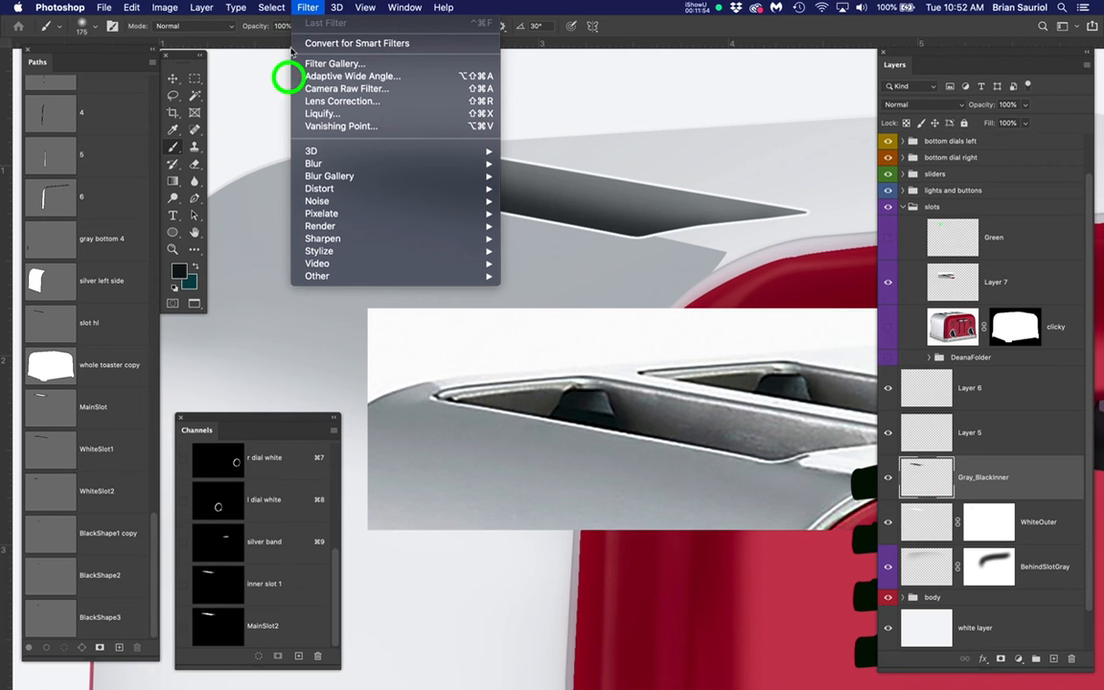
pyautogui.moveTo(431, 152)
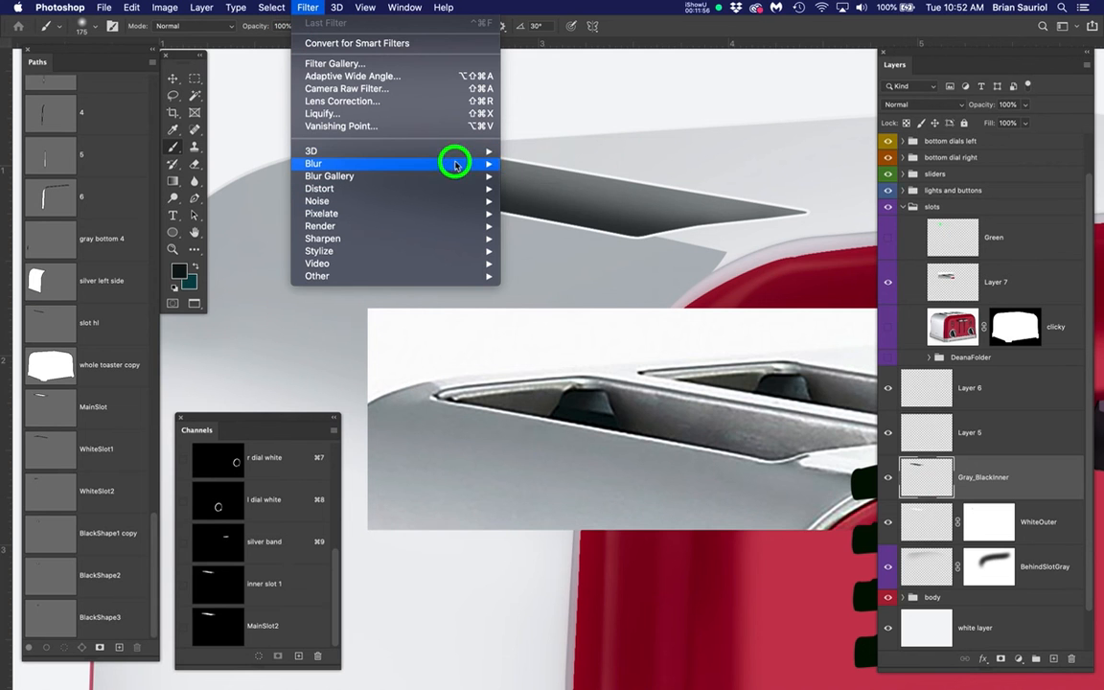
pyautogui.click(533, 214)
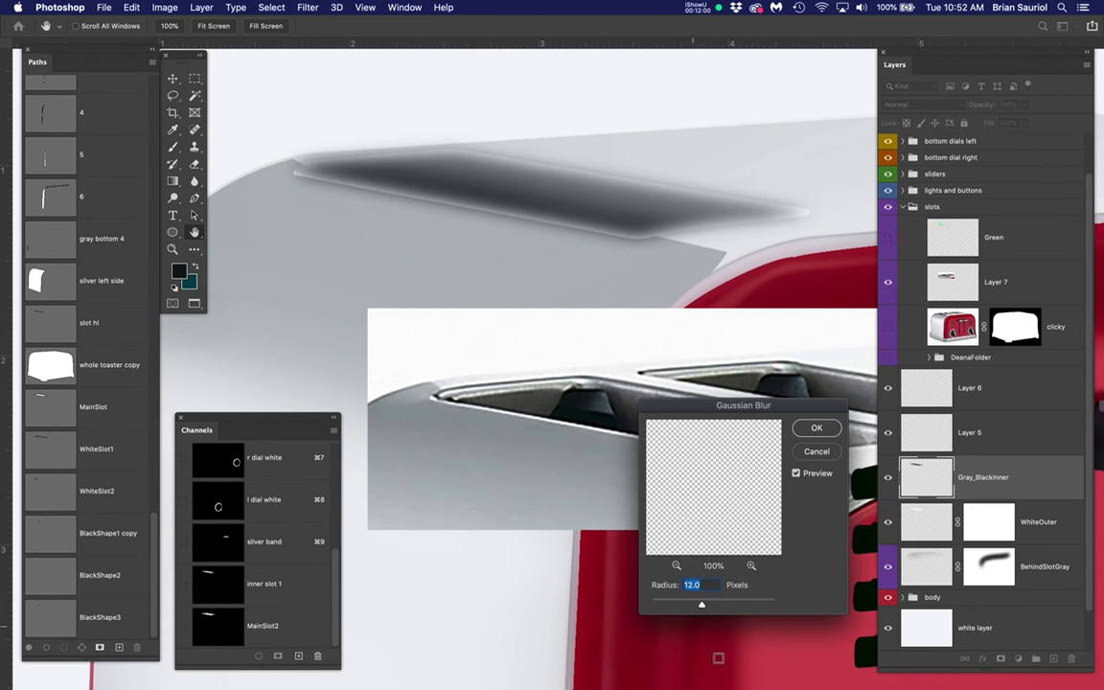
pyautogui.moveTo(701, 608); pyautogui.dragTo(662, 615)
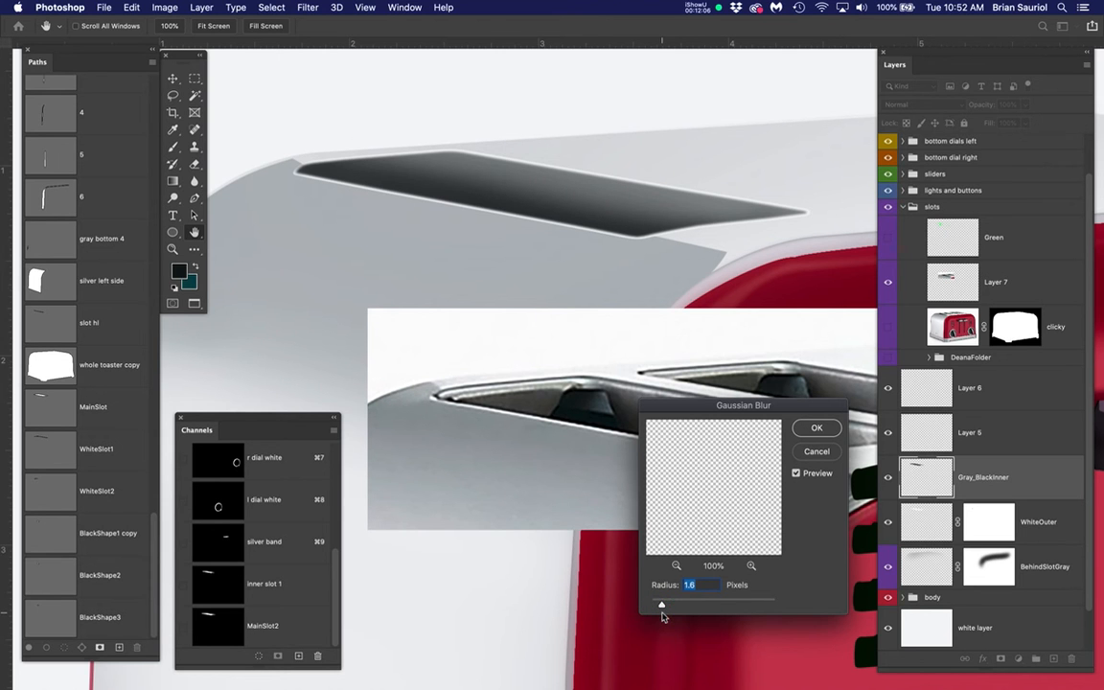
pyautogui.click(817, 428)
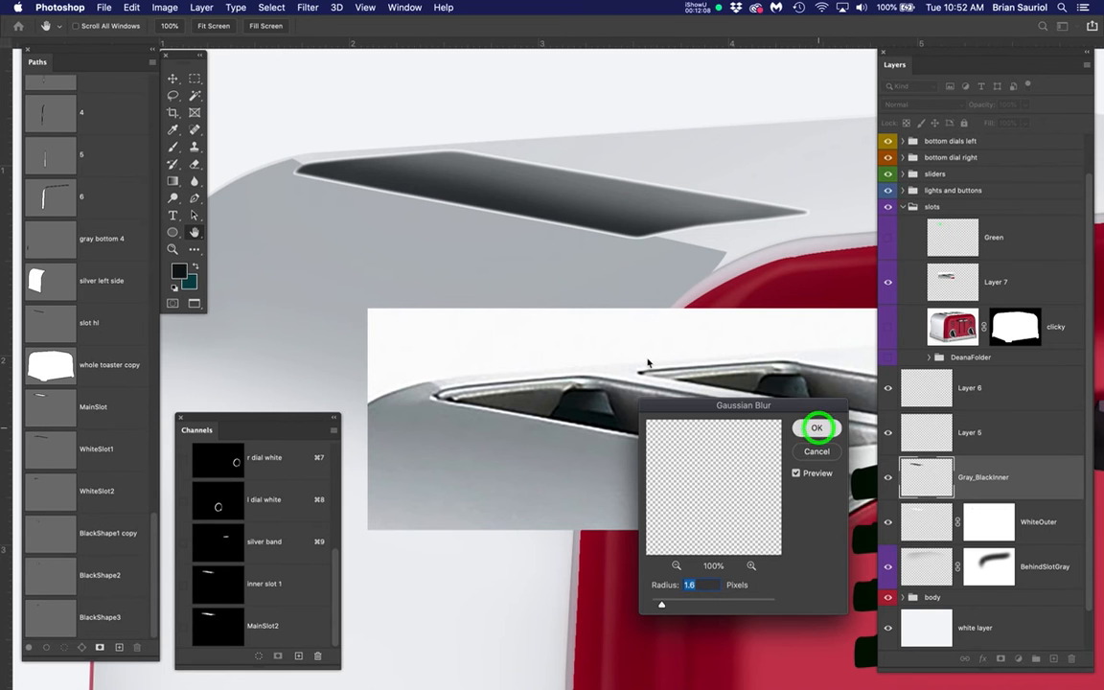
# Inspect the slot's edge up close with the WhiteOuter rim hidden and shown, leaving the WhiteOuter layer active
pyautogui.press('b')
pyautogui.press('super+equal')
pyautogui.scroll(3, 393, 174)
pyautogui.moveTo(317, 241); pyautogui.dragTo(481, 251)
pyautogui.scroll(2, 420, 182)
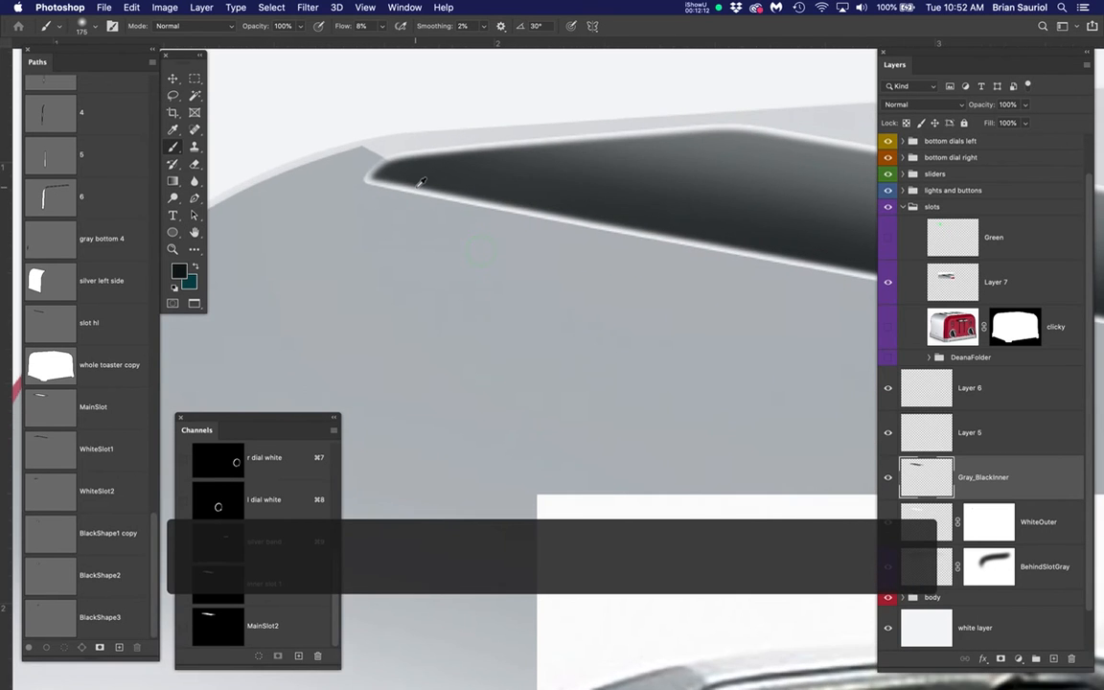
pyautogui.click(922, 522)
pyautogui.click(925, 524)
pyautogui.click(926, 524)
pyautogui.click(884, 521)
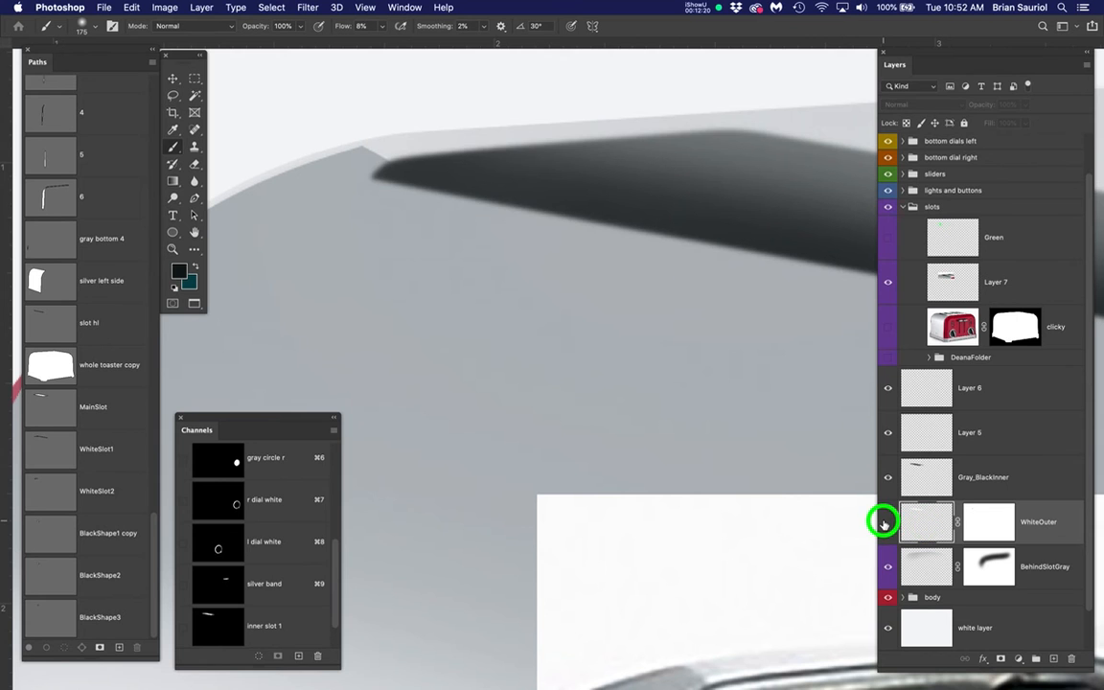
pyautogui.click(884, 522)
pyautogui.click(935, 522)
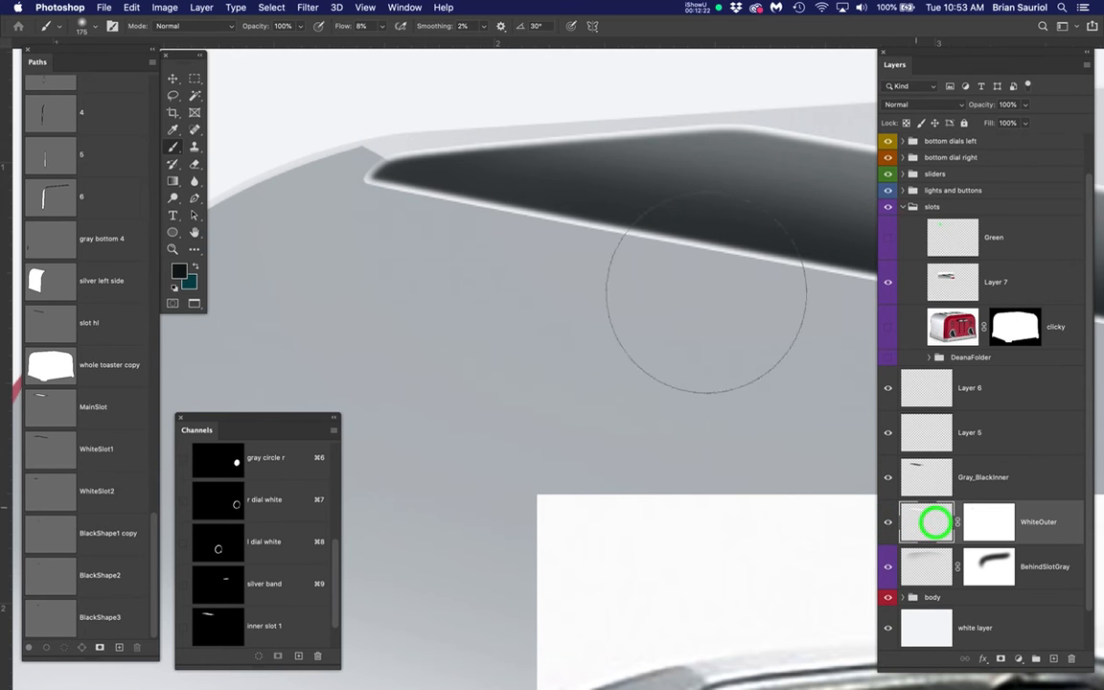
# Apply a Gaussian Blur with a radius of 1 pixel to the WhiteOuter layer and return to the Brush tool
pyautogui.click(308, 7)
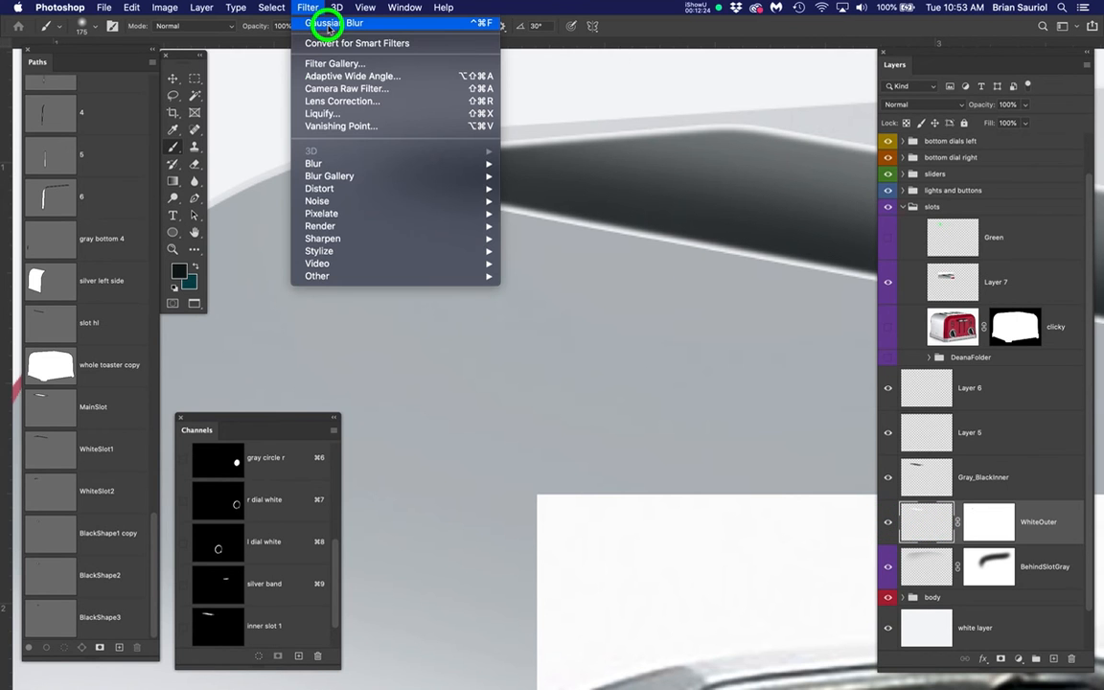
pyautogui.moveTo(390, 156)
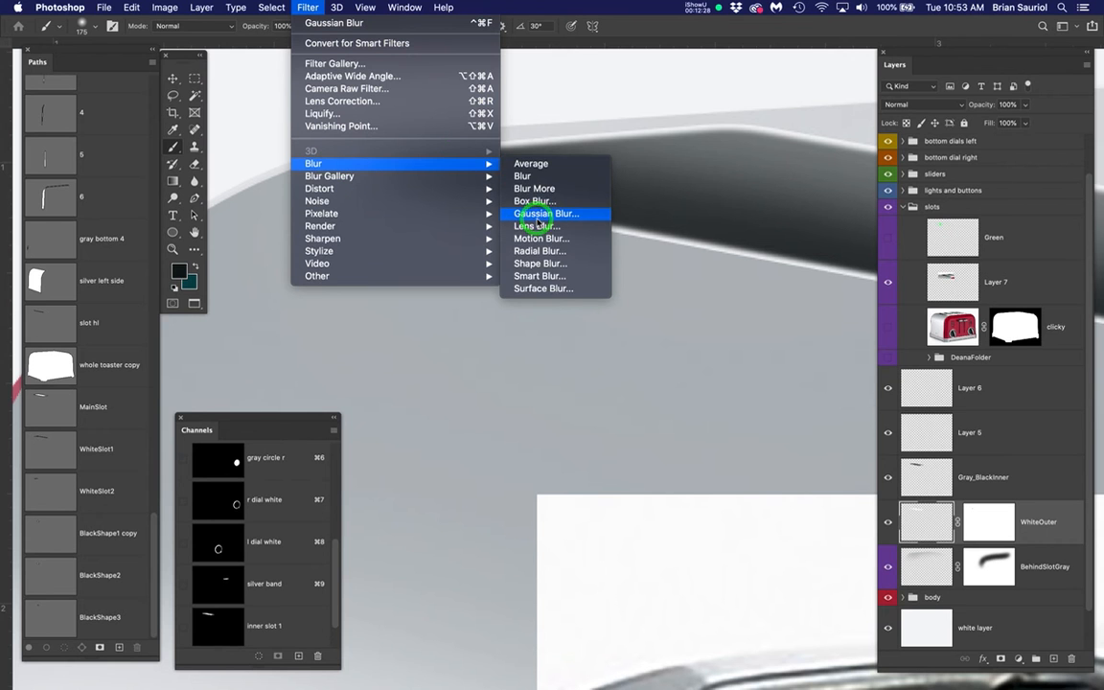
pyautogui.click(538, 218)
pyautogui.write('1')
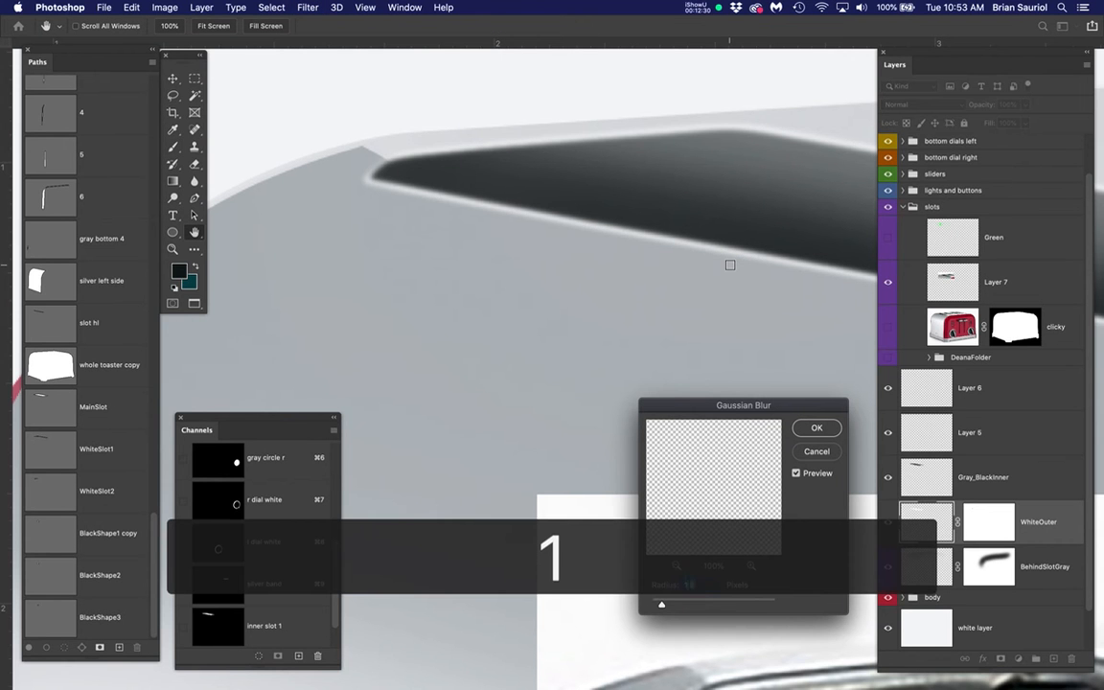
pyautogui.click(817, 429)
pyautogui.press('b')
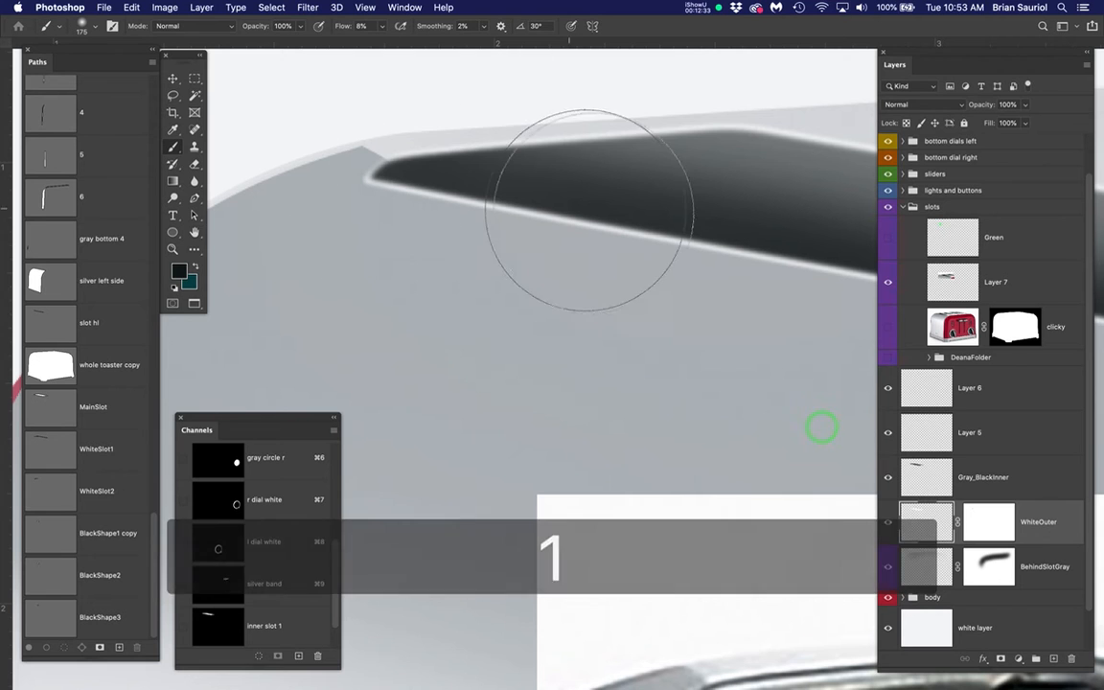
# Compare the painted slot with the clicky reference photo by switching the photo's visibility, leaving it hidden
pyautogui.click(887, 330)
pyautogui.click(887, 330)
pyautogui.click(886, 330)
pyautogui.click(887, 330)
pyautogui.scroll(-3, 543, 219)
pyautogui.press('space')
pyautogui.moveTo(661, 263)
pyautogui.mouseDown()
pyautogui.moveTo(491, 220)
pyautogui.moveTo(498, 229)
pyautogui.mouseUp()
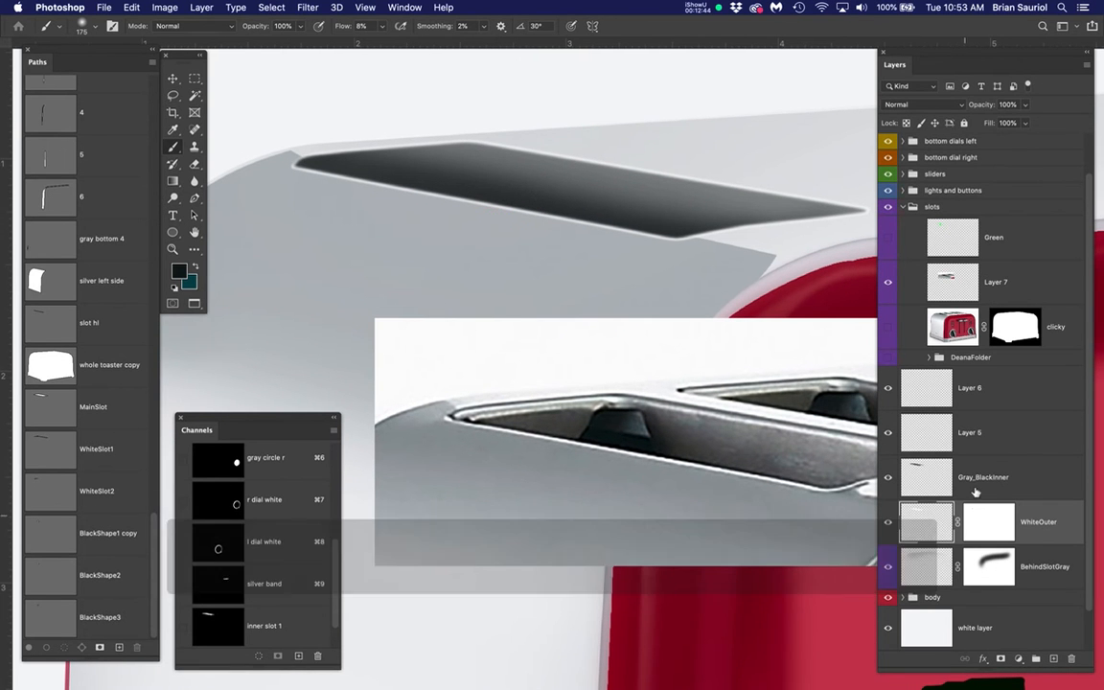
# Rename Layer 5 to WhiteSlot1 using the name copied from the matching path
pyautogui.click(993, 437)
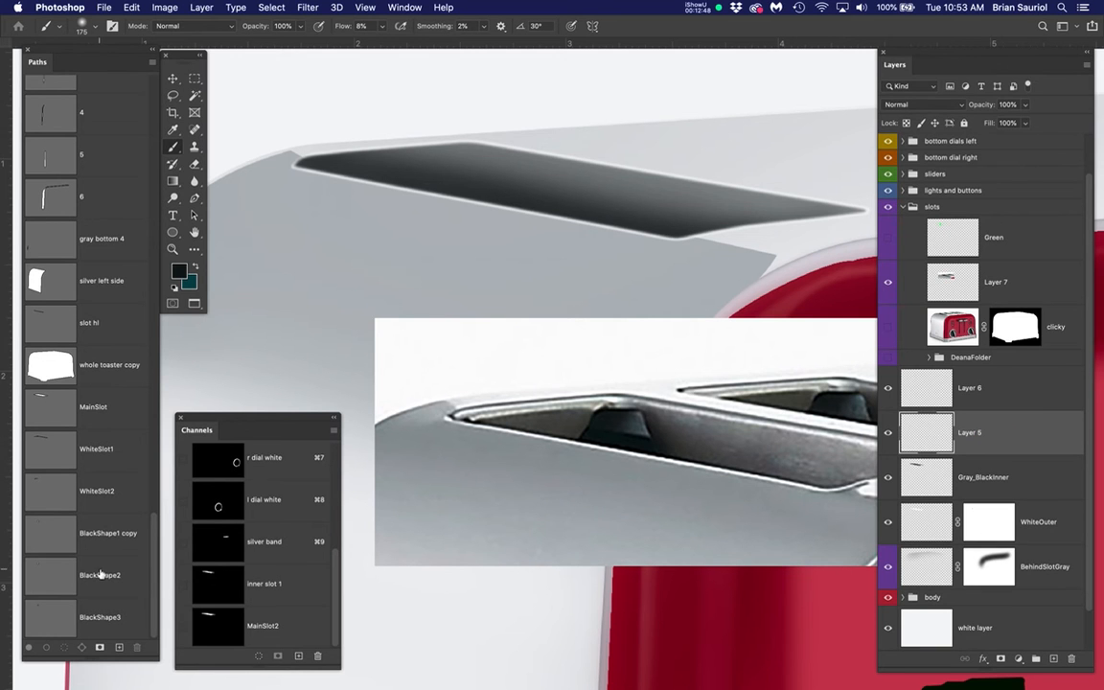
pyautogui.click(97, 449)
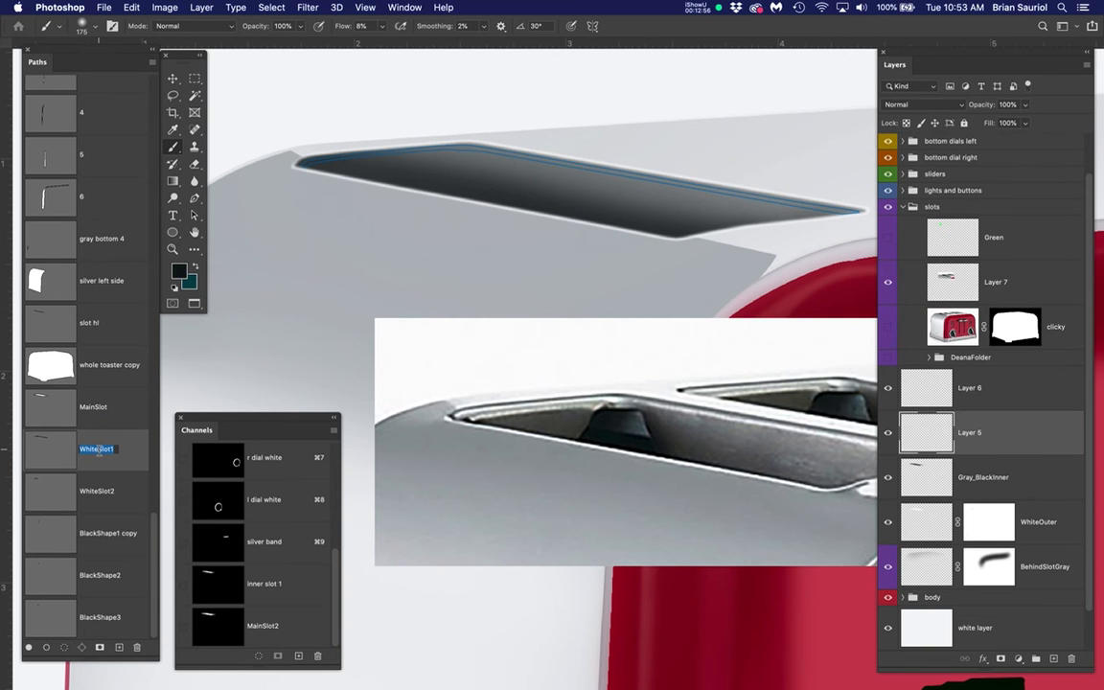
pyautogui.press('super+c')
pyautogui.doubleClick(972, 432)
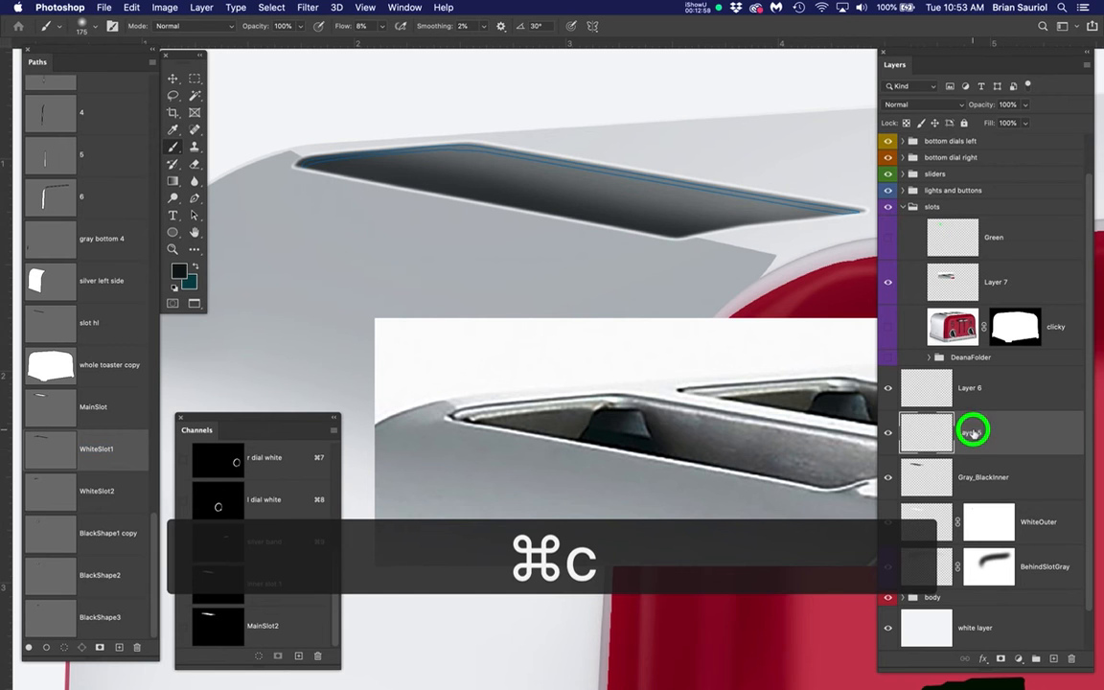
pyautogui.press('super+v')
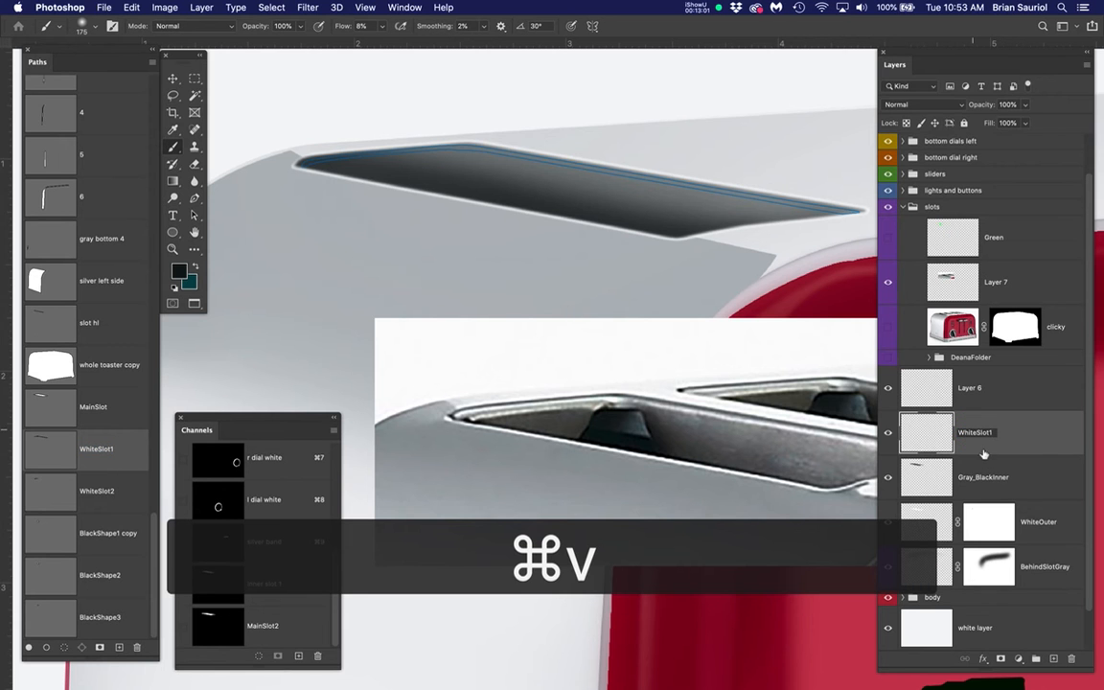
# Rename Layer 6 to WhiteSlot2 using the copied path name, and save the document
pyautogui.click(972, 390)
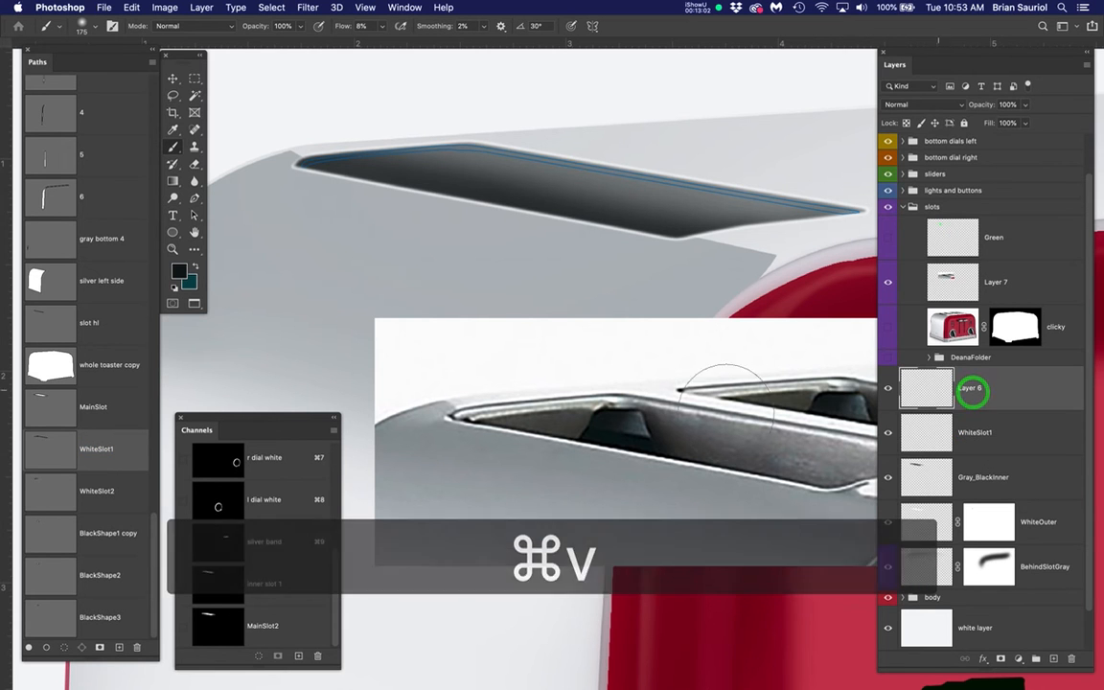
pyautogui.click(96, 491)
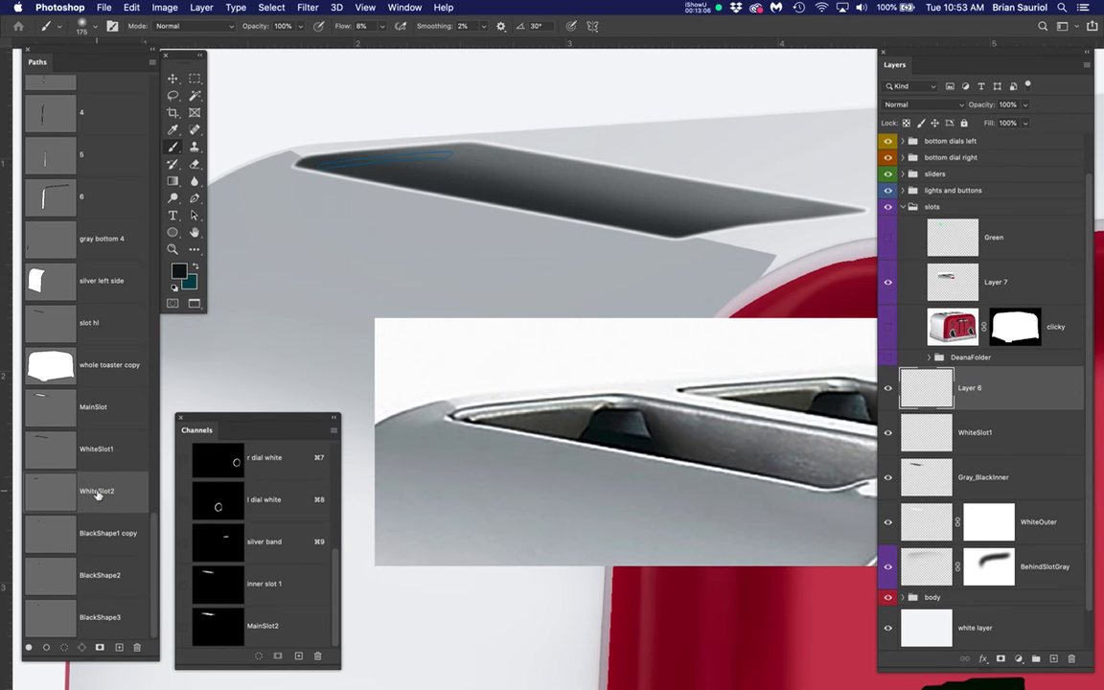
pyautogui.press('super+c')
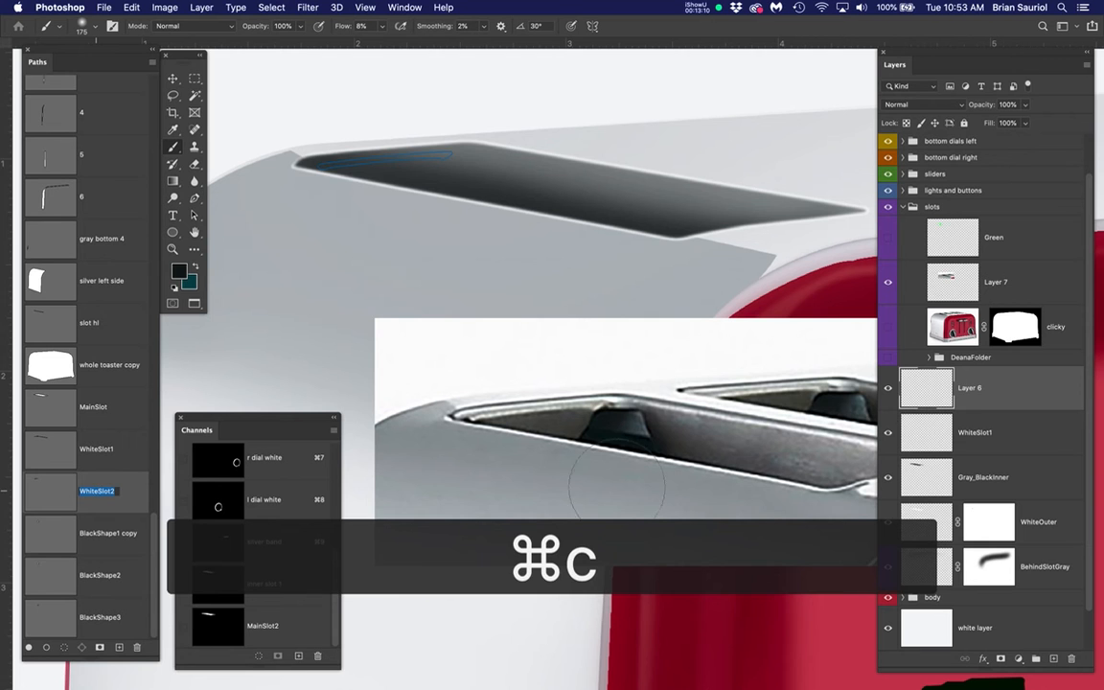
pyautogui.doubleClick(968, 387)
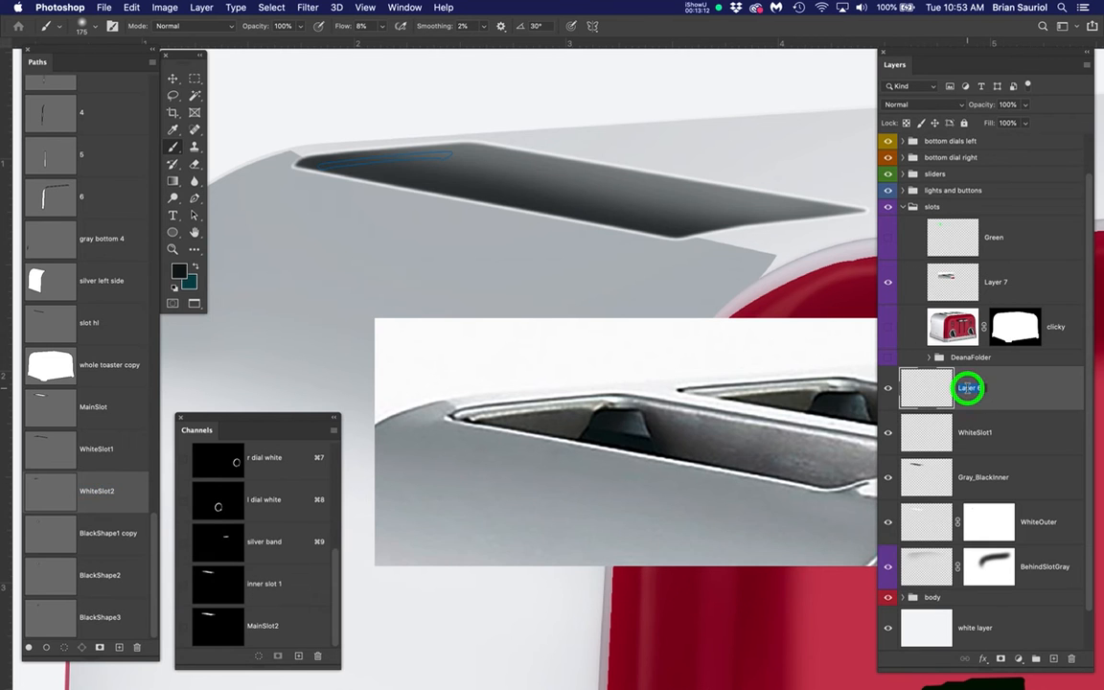
pyautogui.press('super+v')
pyautogui.press('Return')
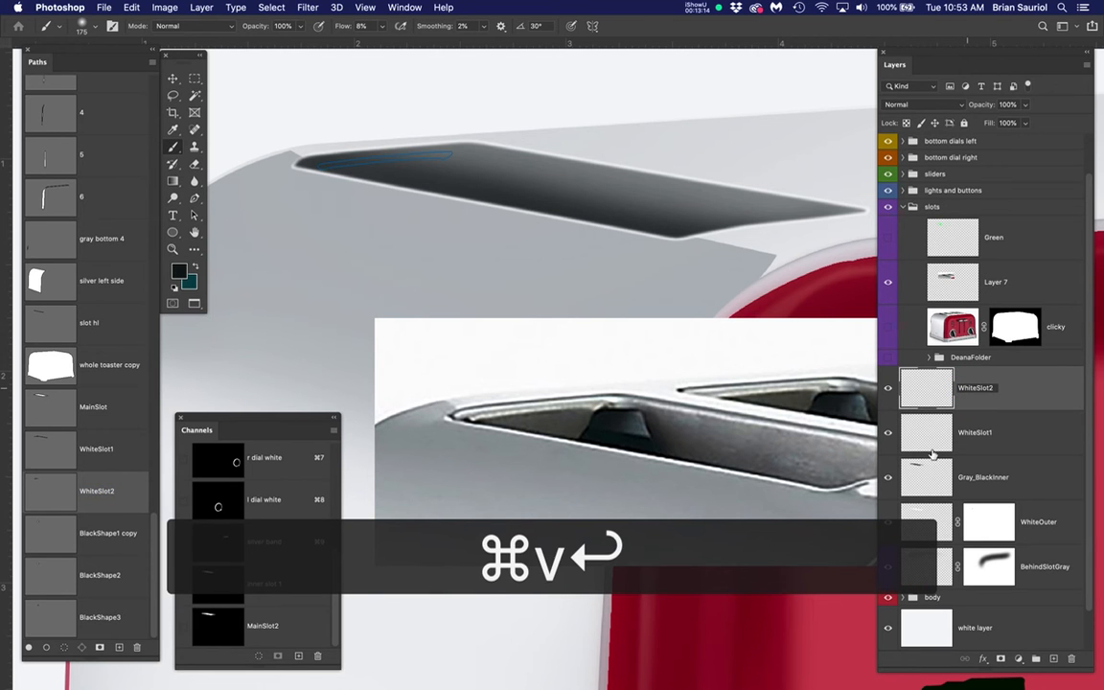
pyautogui.press('super+s')
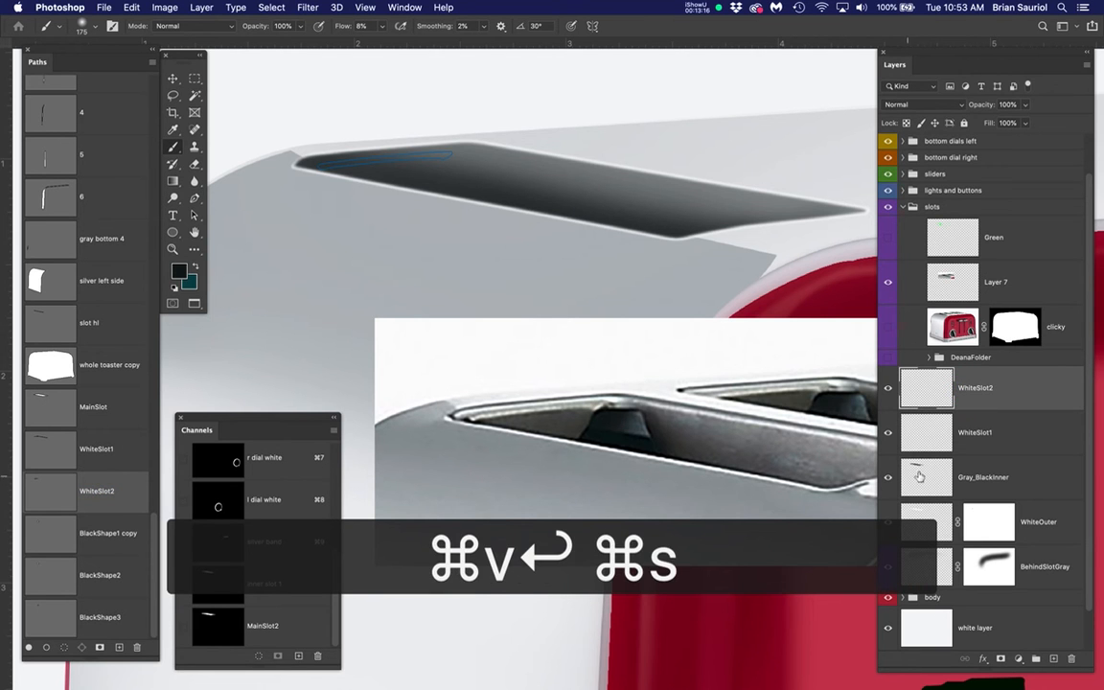
# Load the WhiteSlot1 path as a selection with the WhiteSlot1 layer active
pyautogui.click(998, 433)
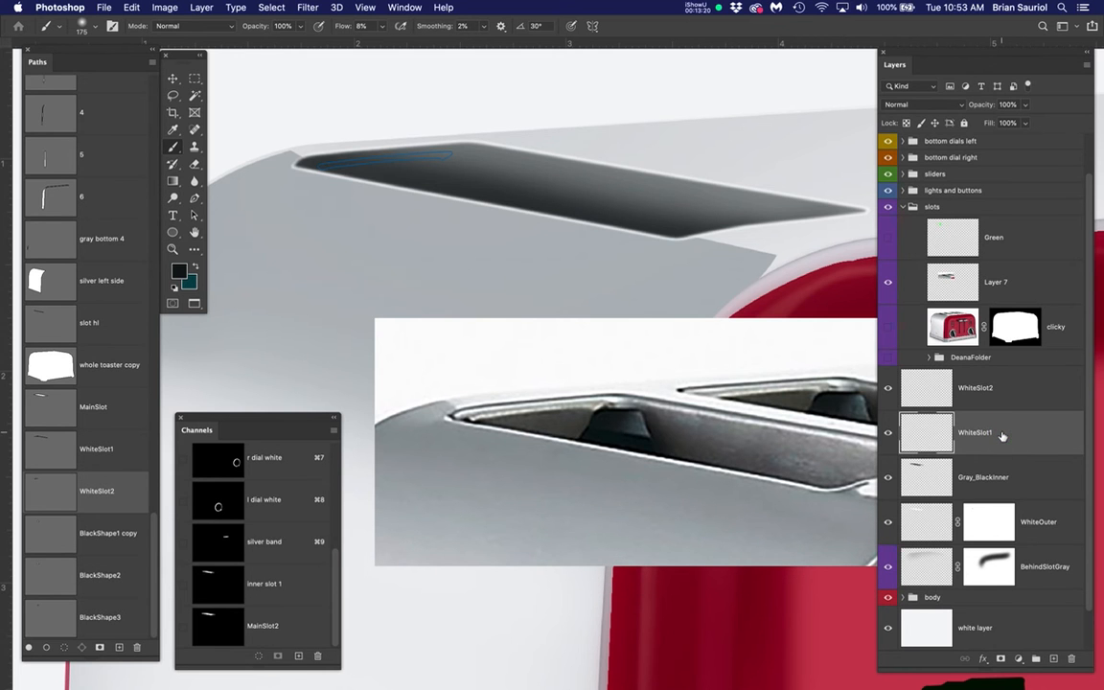
pyautogui.keyDown('super'); pyautogui.click(53, 412); pyautogui.keyUp('super')
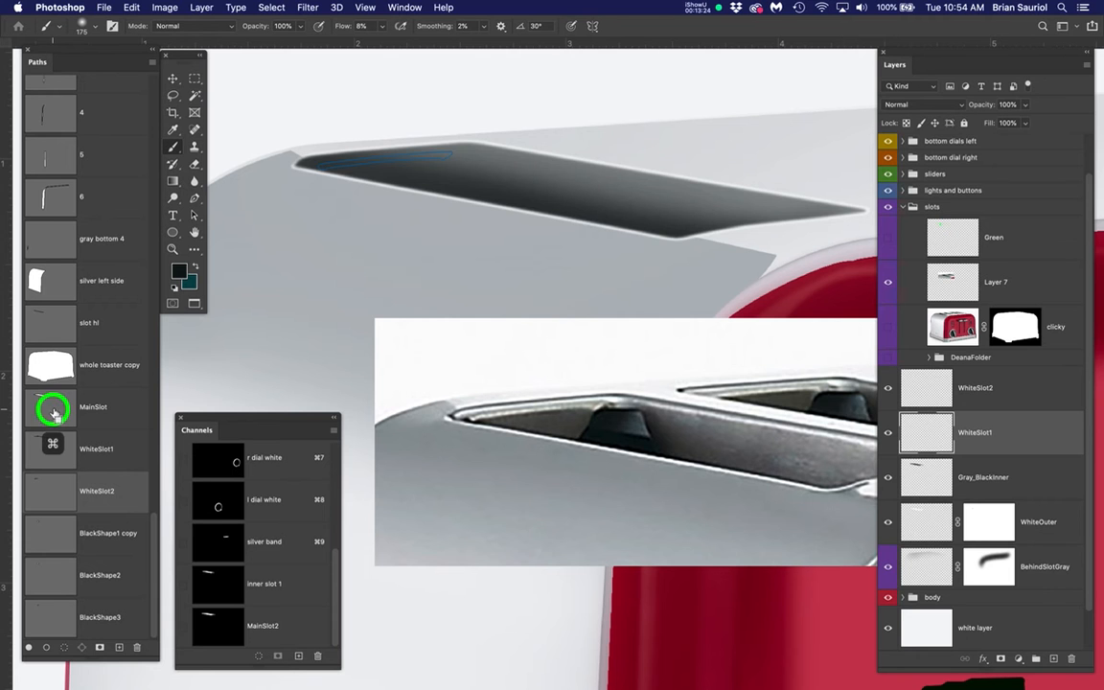
pyautogui.keyDown('super'); pyautogui.click(38, 449); pyautogui.keyUp('super')
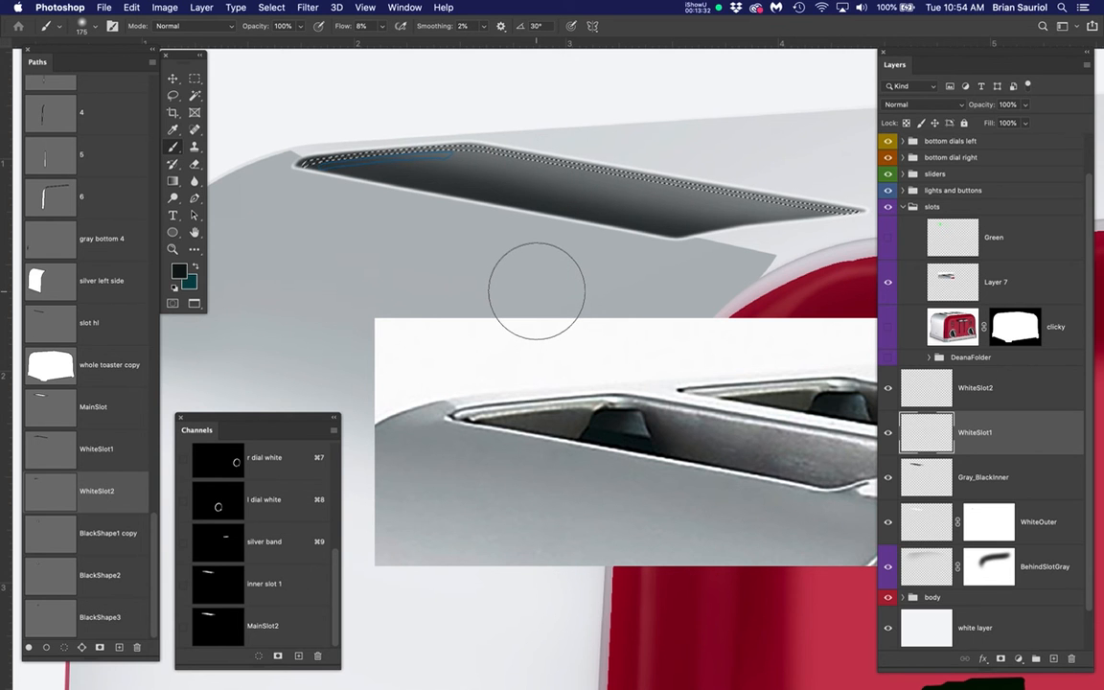
pyautogui.scroll(1, 672, 451)
pyautogui.scroll(3, 672, 452)
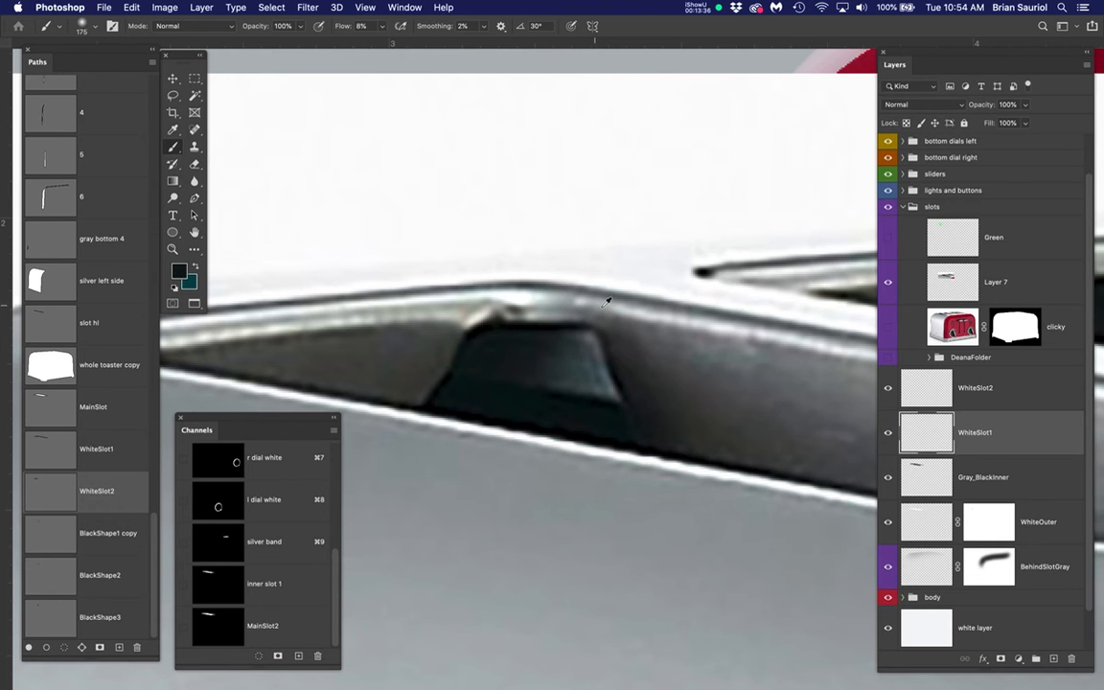
# Fill the WhiteSlot1 selection with white sampled from the slot highlight in the reference photo, and deselect
pyautogui.scroll(-5, 594, 322)
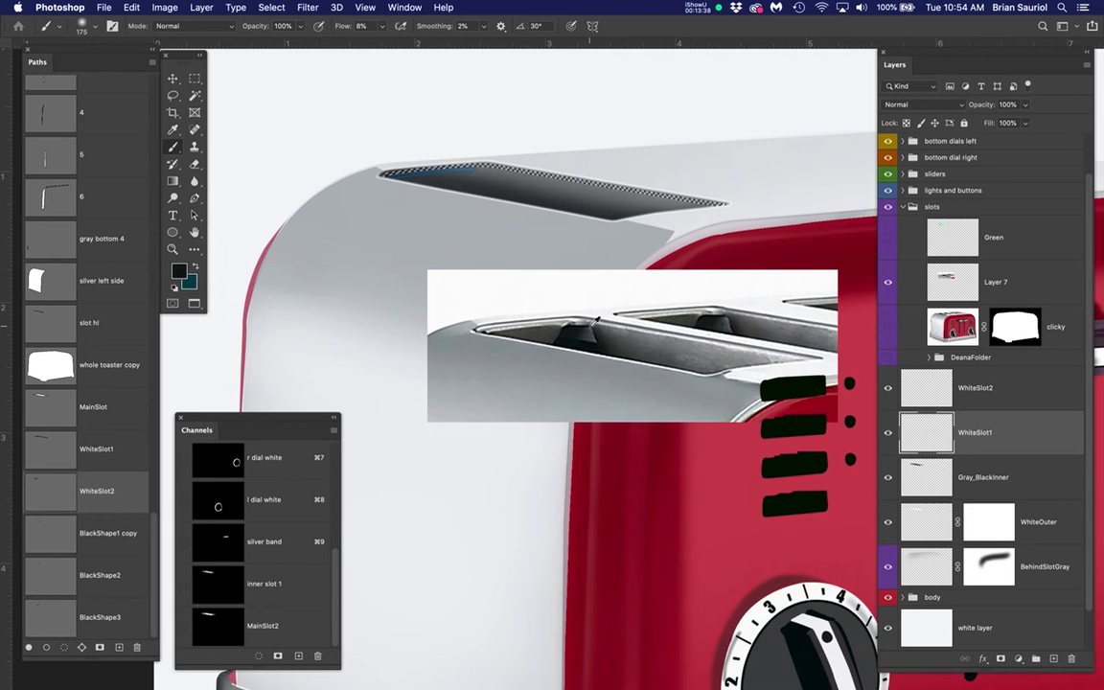
pyautogui.scroll(2, 461, 181)
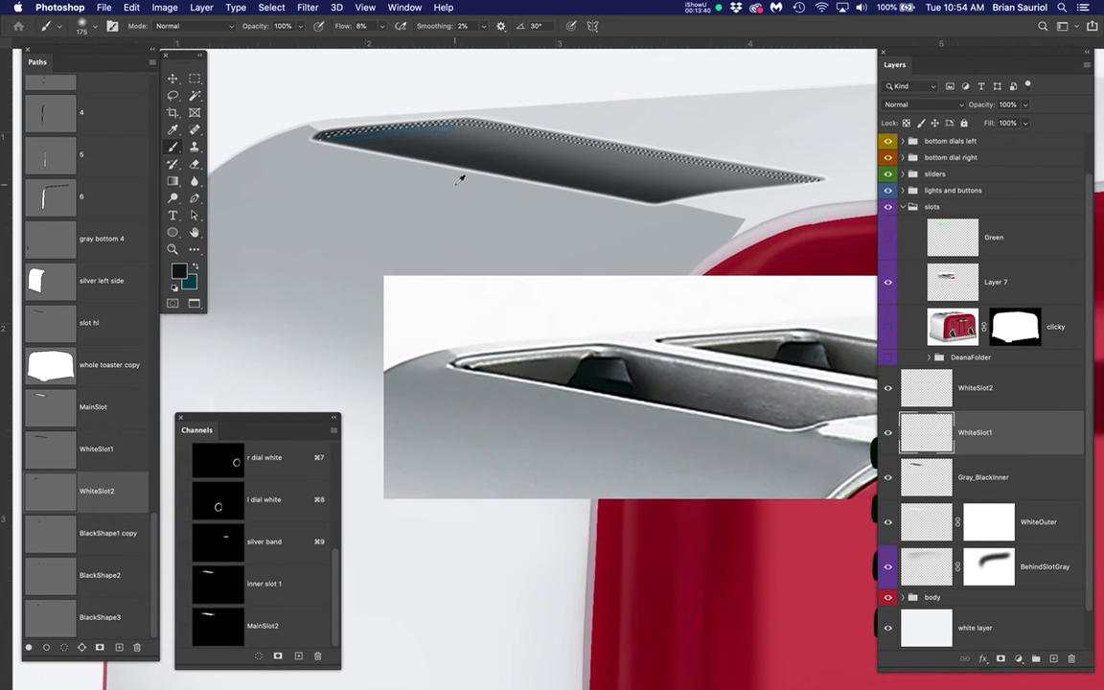
pyautogui.moveTo(508, 224); pyautogui.dragTo(473, 261)
pyautogui.press('super+h')
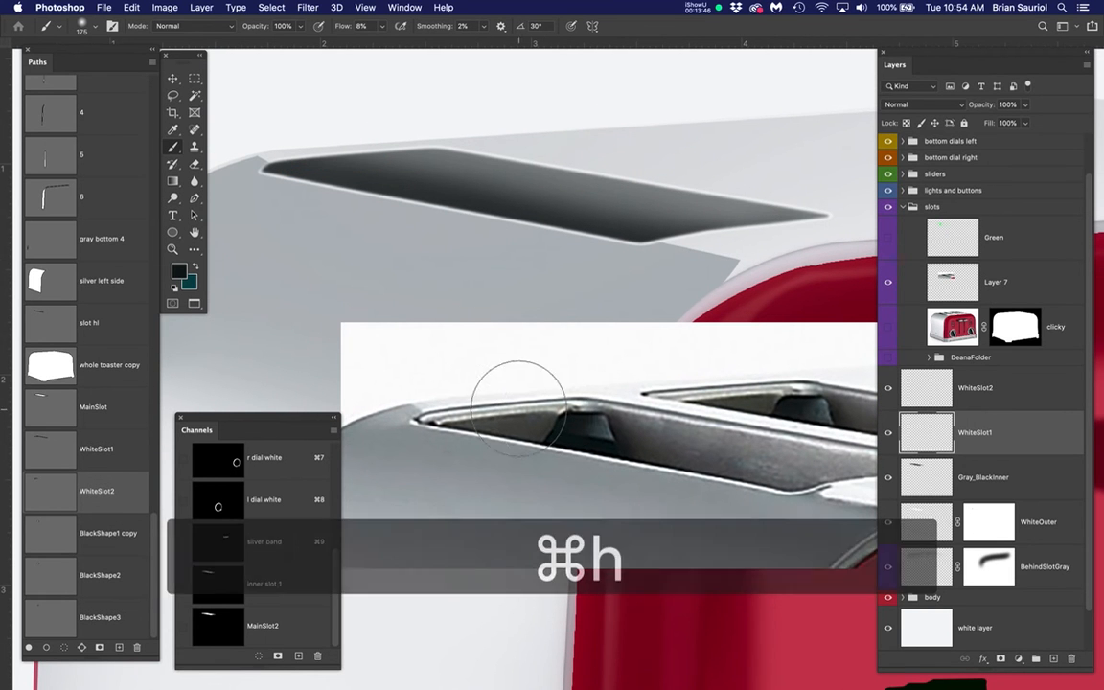
pyautogui.keyDown('alt'); pyautogui.click(577, 402); pyautogui.keyUp('alt')
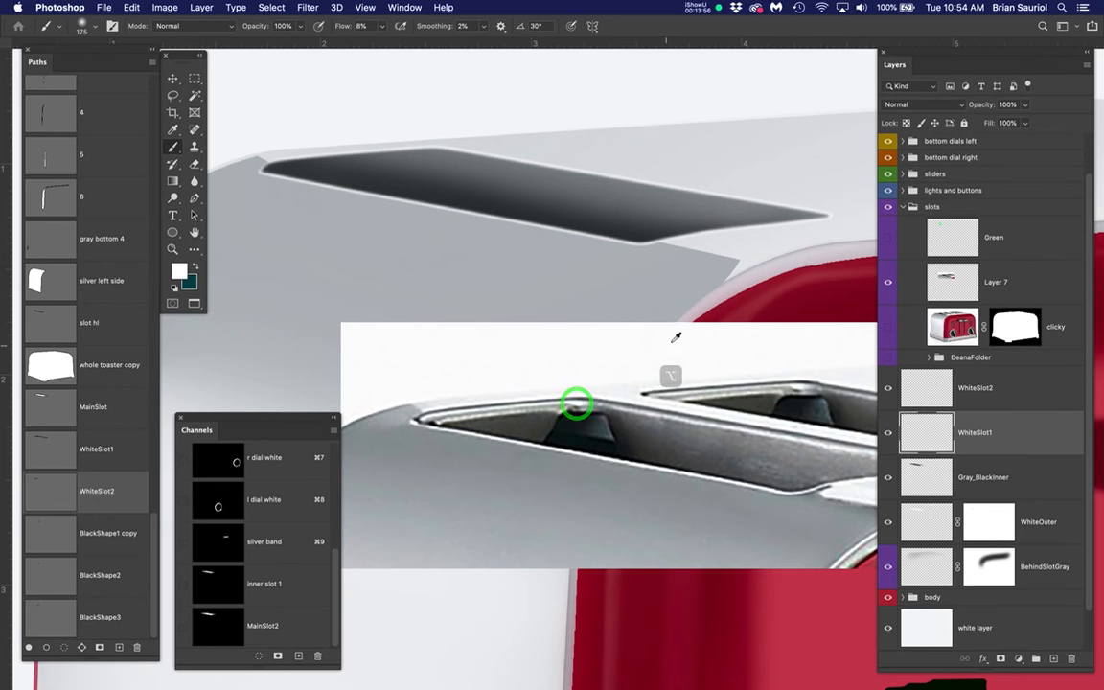
pyautogui.hotkey('alt', 'BackSpace')
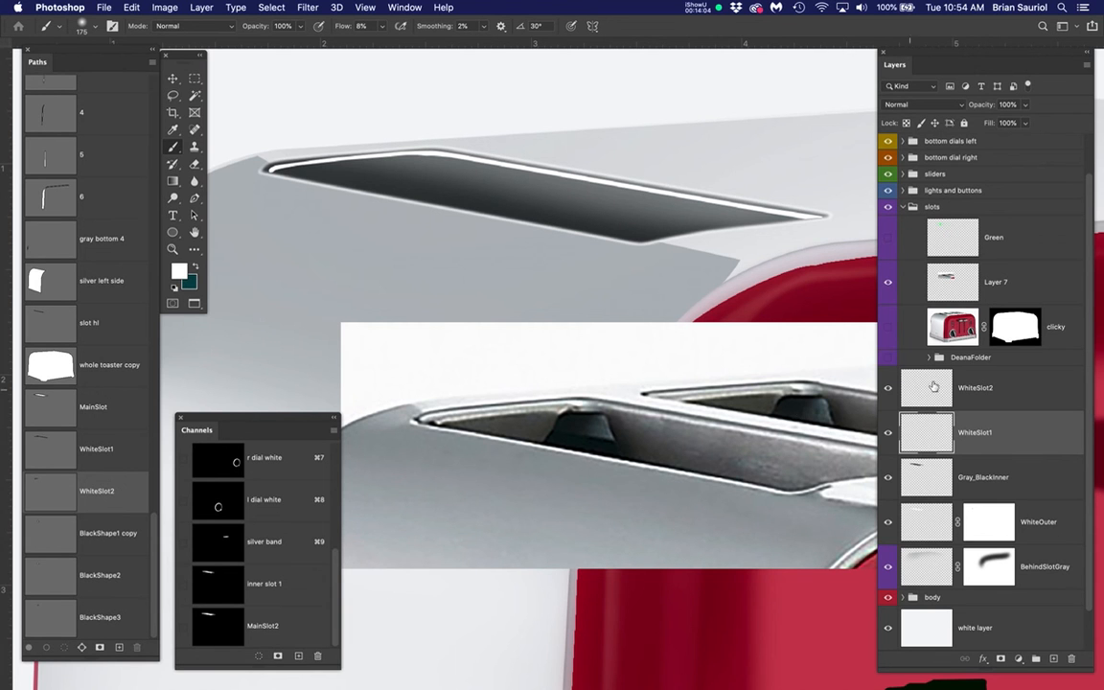
pyautogui.press('super+d')
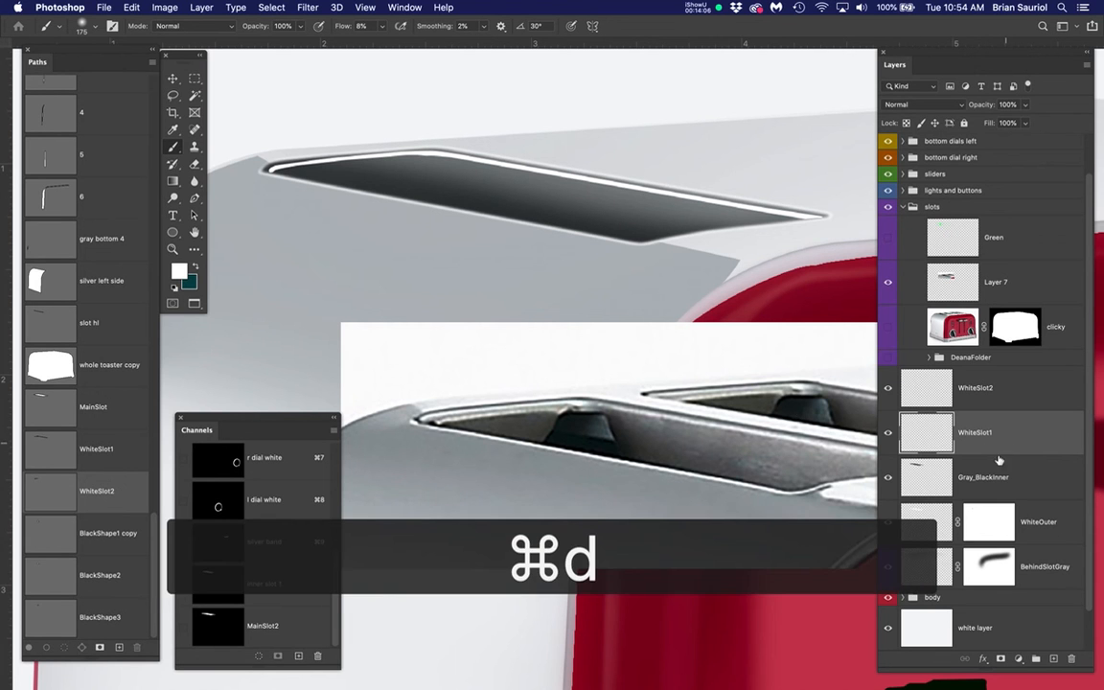
# Soften the white WhiteSlot1 highlight by reapplying the last Gaussian Blur
pyautogui.click(311, 8)
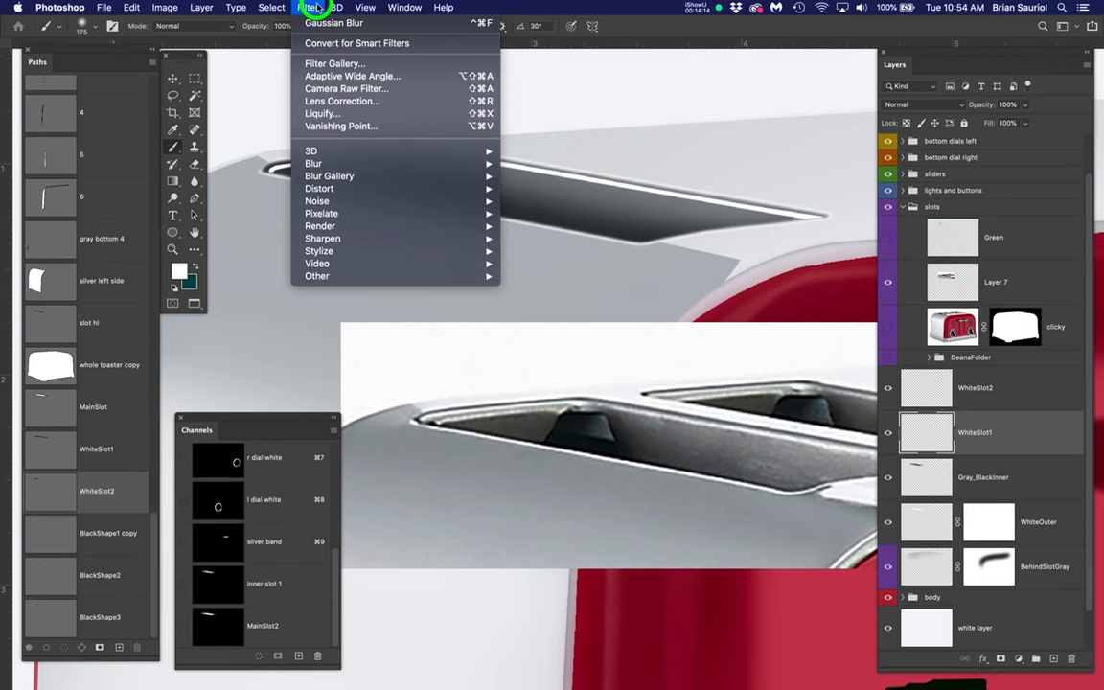
pyautogui.moveTo(335, 168)
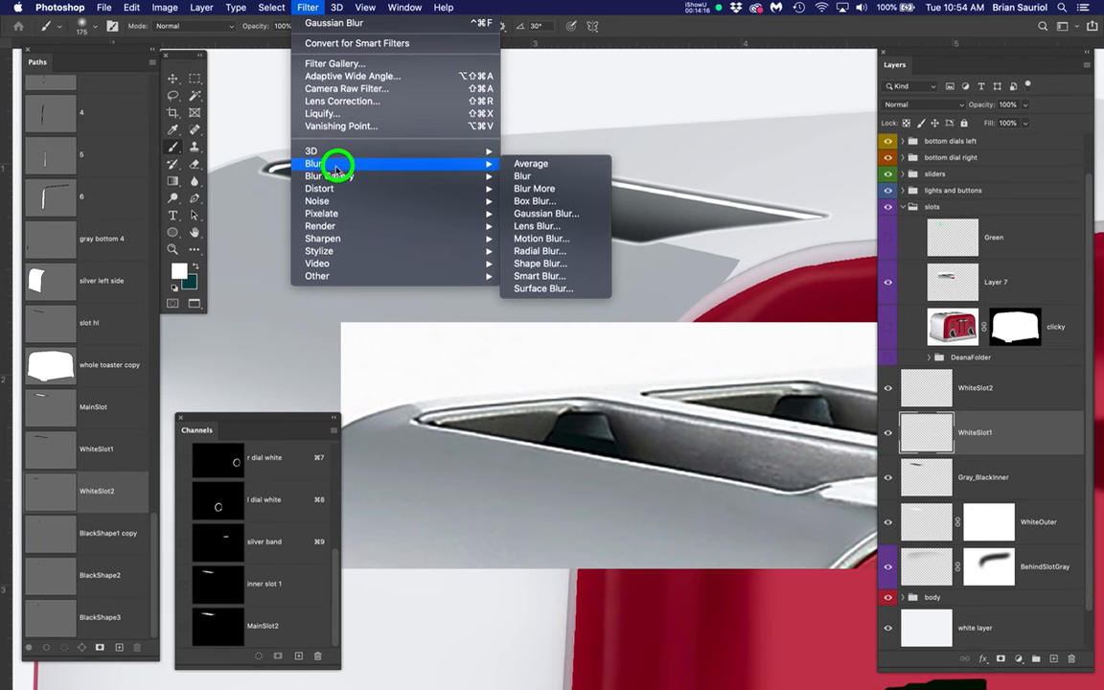
pyautogui.click(407, 25)
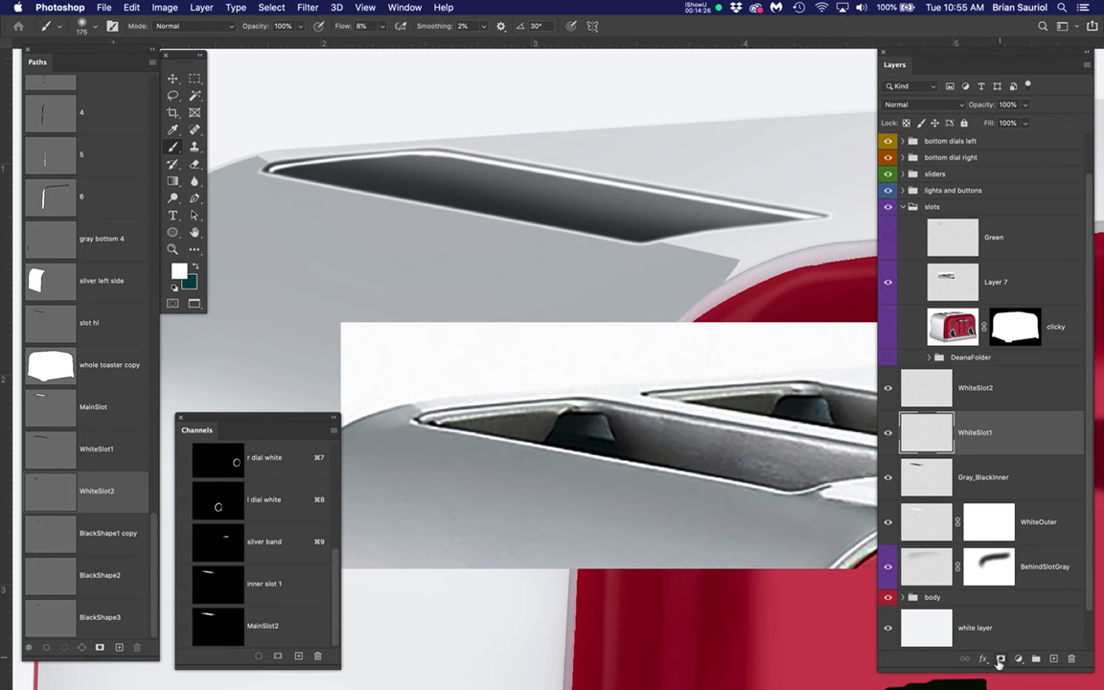
# Add a layer mask to WhiteSlot1, check the slot against the clicky photo, and reduce the brush size to 40
pyautogui.click(1000, 658)
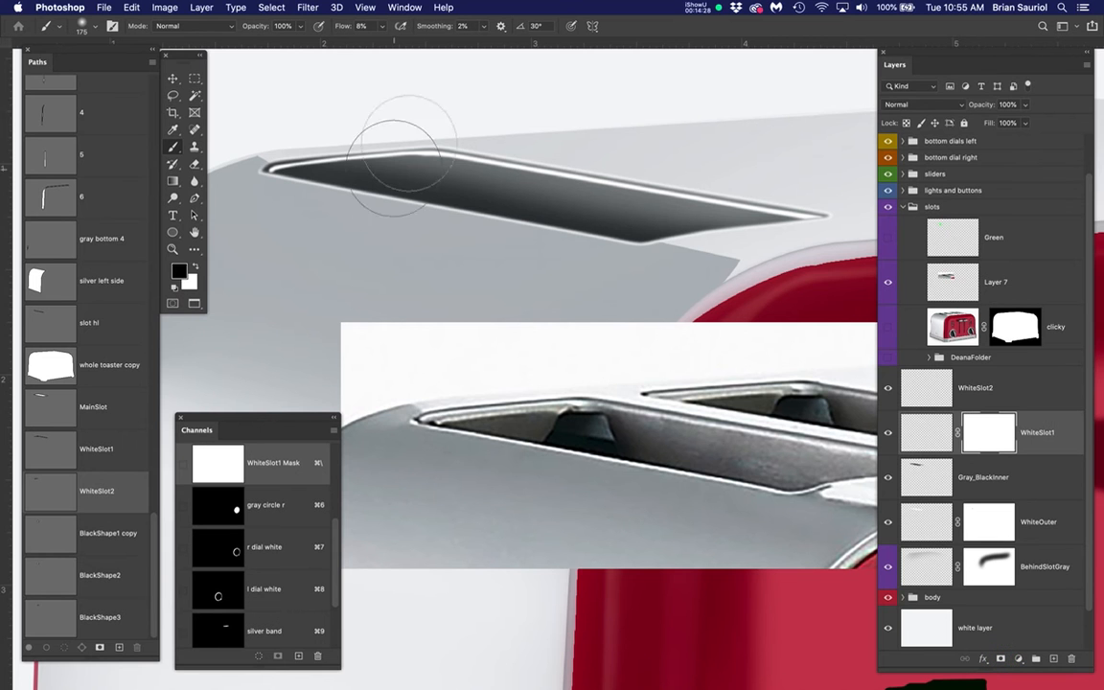
pyautogui.scroll(5, 415, 134)
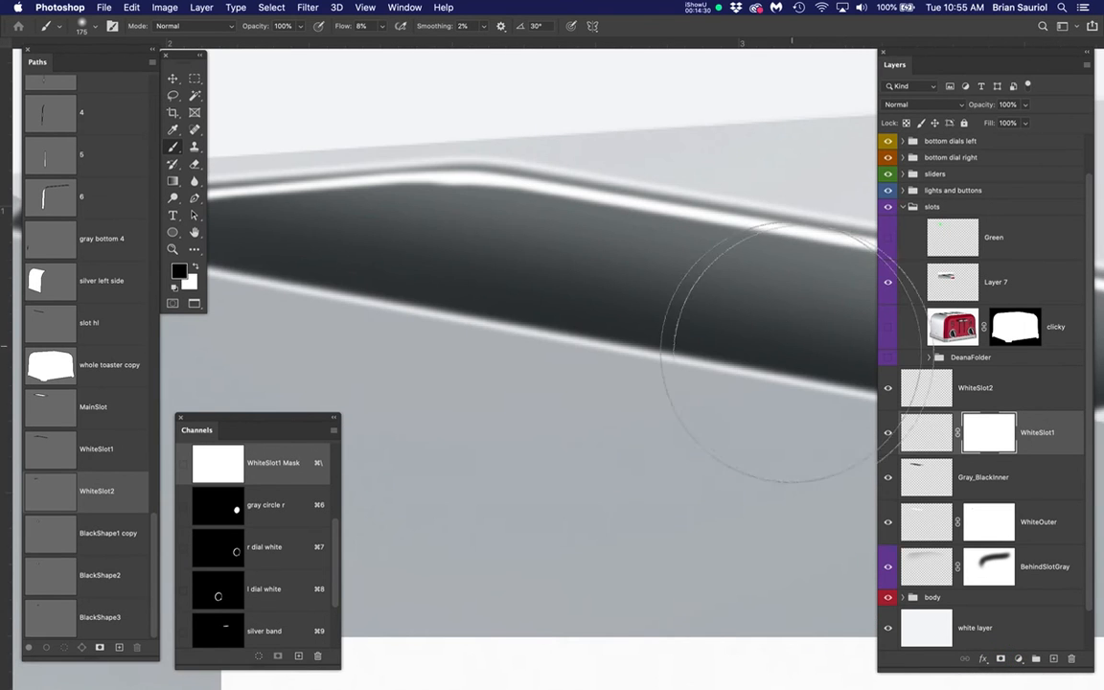
pyautogui.click(885, 327)
pyautogui.click(885, 328)
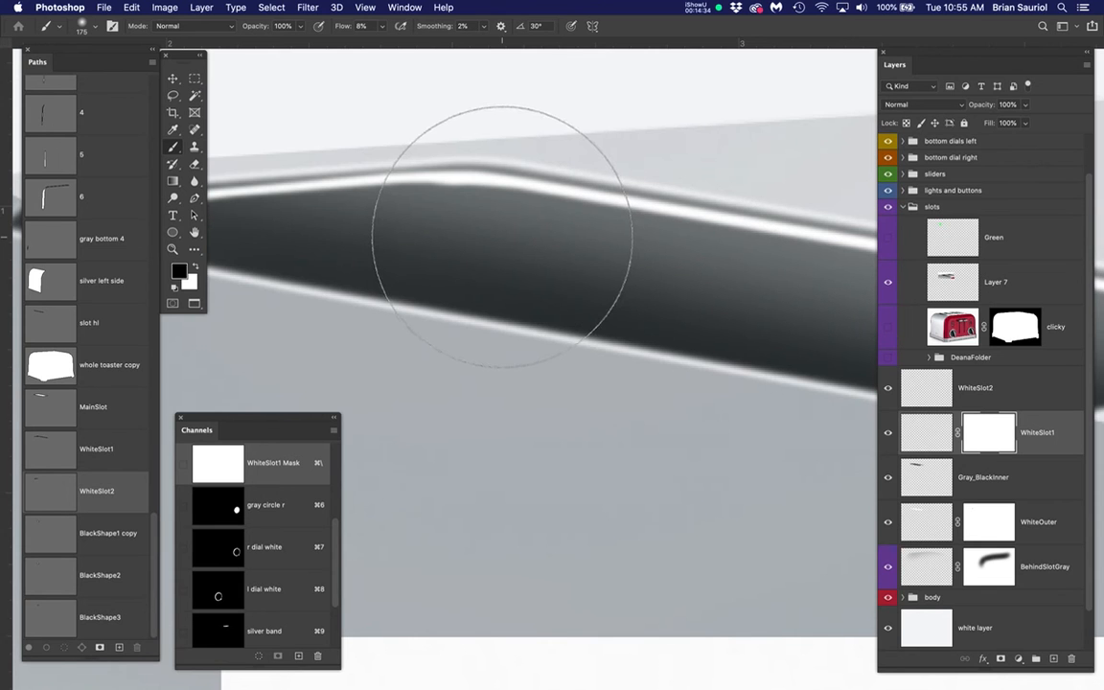
pyautogui.press('[')
pyautogui.press('[')
pyautogui.press('[')
pyautogui.press('[')
pyautogui.press('[')
pyautogui.press('[')
pyautogui.press('[')
pyautogui.press('[')
pyautogui.press('[')
pyautogui.press('[')
pyautogui.press('[')
# Using the clicky photo as a guide, paint black on the WhiteSlot1 mask to fade the highlight at the slot's upper corner
pyautogui.click(885, 329)
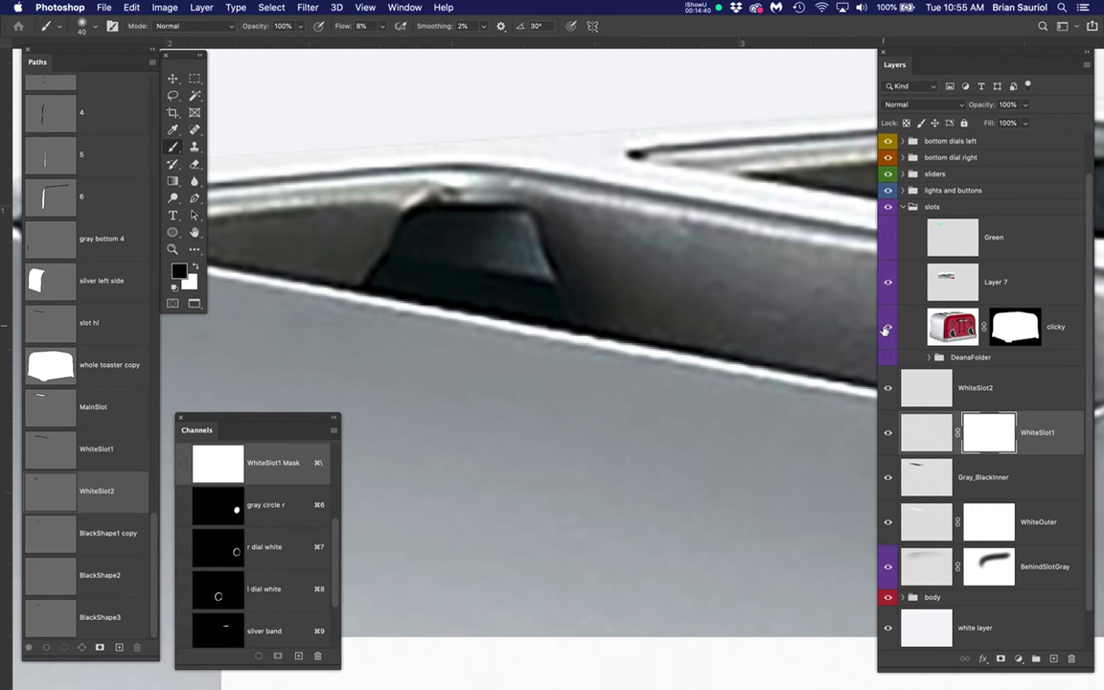
pyautogui.click(997, 431)
pyautogui.click(485, 148)
pyautogui.moveTo(485, 148)
pyautogui.mouseDown()
pyautogui.moveTo(493, 178)
pyautogui.moveTo(481, 202)
pyautogui.moveTo(483, 184)
pyautogui.moveTo(431, 183)
pyautogui.mouseUp()
pyautogui.click(882, 327)
pyautogui.click(525, 181)
pyautogui.click(448, 183)
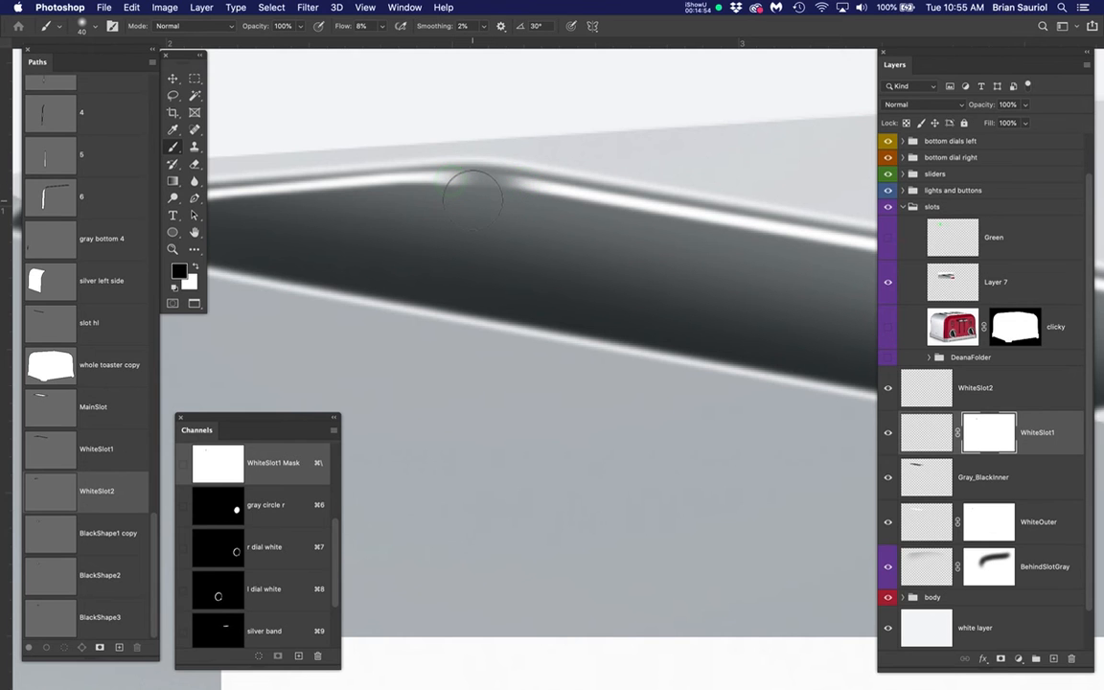
# Paint white on the WhiteSlot1 mask to partly restore the corner highlight, and compare it with the layer hidden and shown
pyautogui.press('x')
pyautogui.click(488, 172)
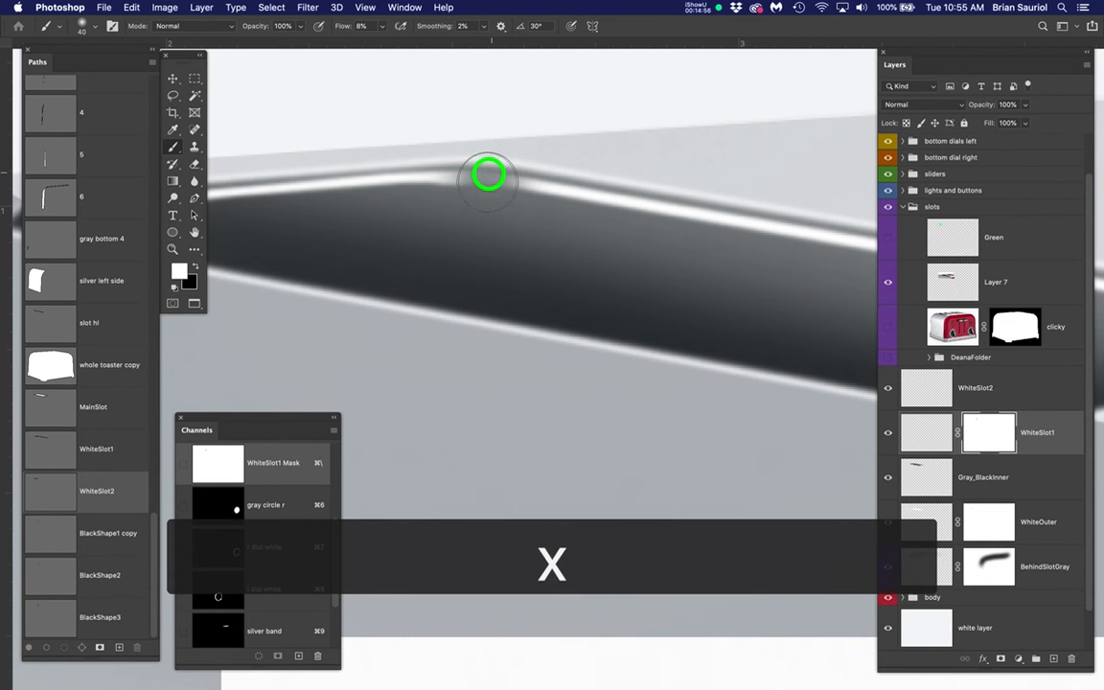
pyautogui.click(460, 168)
pyautogui.click(515, 177)
pyautogui.click(468, 169)
pyautogui.click(509, 176)
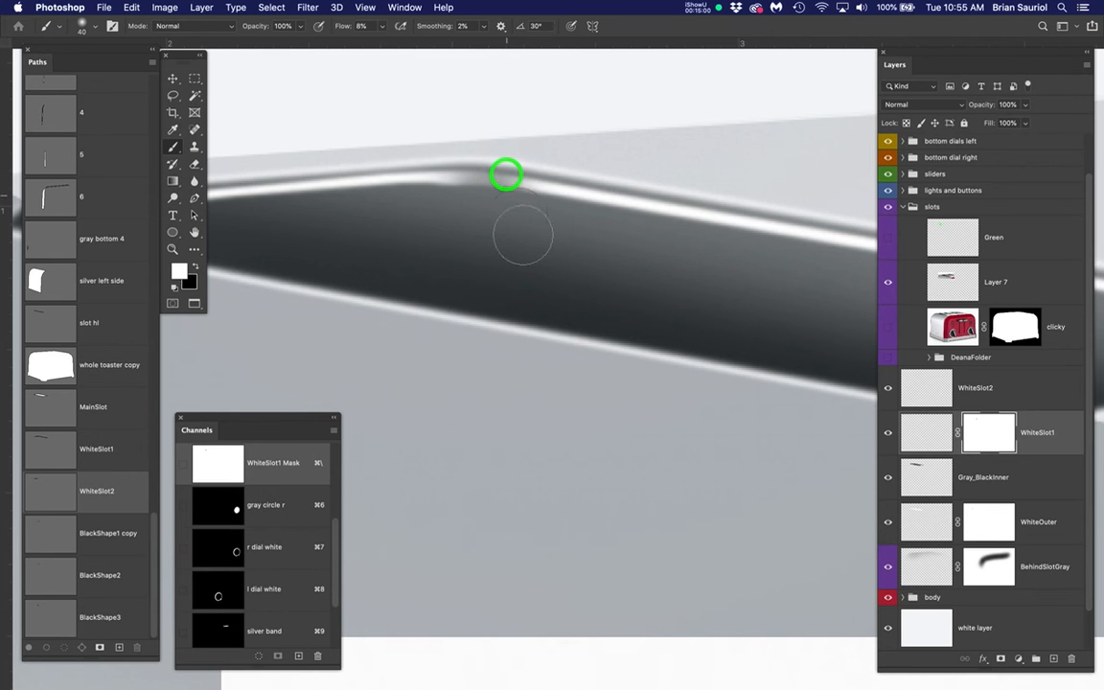
pyautogui.click(997, 434)
pyautogui.click(888, 432)
pyautogui.click(888, 432)
# Enlarge the brush to 60 and paint black on the WhiteSlot1 mask to fade the highlight along the slot's long upper edge toward its tip
pyautogui.scroll(-5, 485, 254)
pyautogui.scroll(-3, 487, 253)
pyautogui.moveTo(609, 308); pyautogui.dragTo(477, 259)
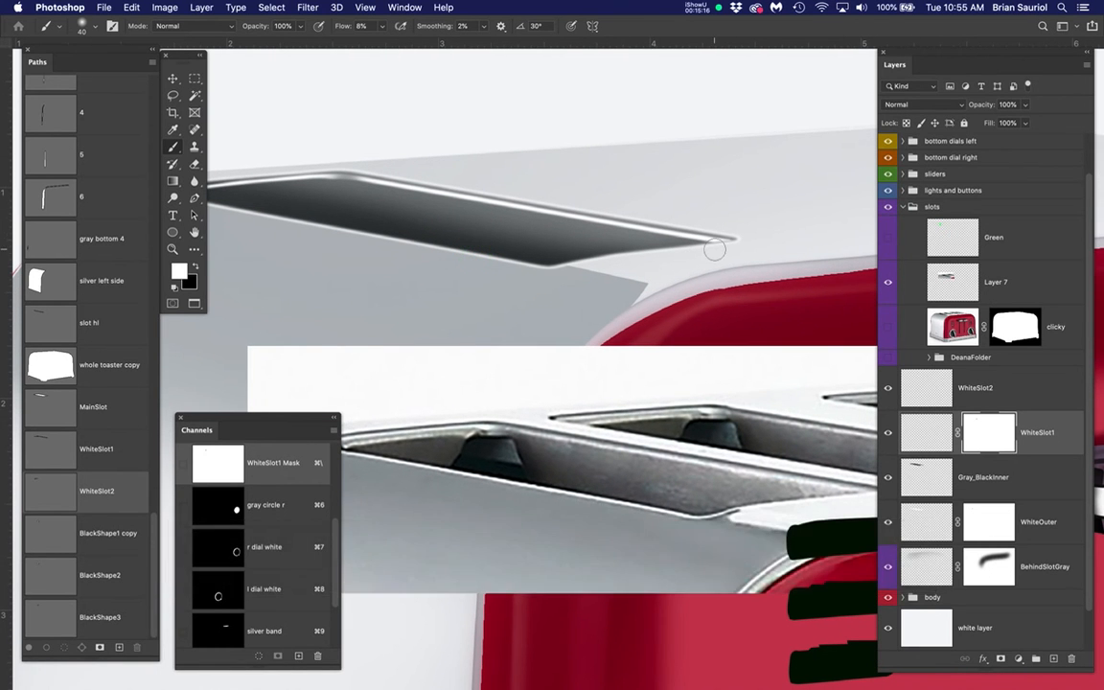
pyautogui.press(']')
pyautogui.press(']')
pyautogui.press(']')
pyautogui.scroll(2, 714, 250)
pyautogui.moveTo(711, 250)
pyautogui.mouseDown()
pyautogui.moveTo(548, 209)
pyautogui.moveTo(728, 249)
pyautogui.moveTo(346, 193)
pyautogui.mouseUp()
pyautogui.press('x')
pyautogui.moveTo(715, 249); pyautogui.dragTo(309, 188)
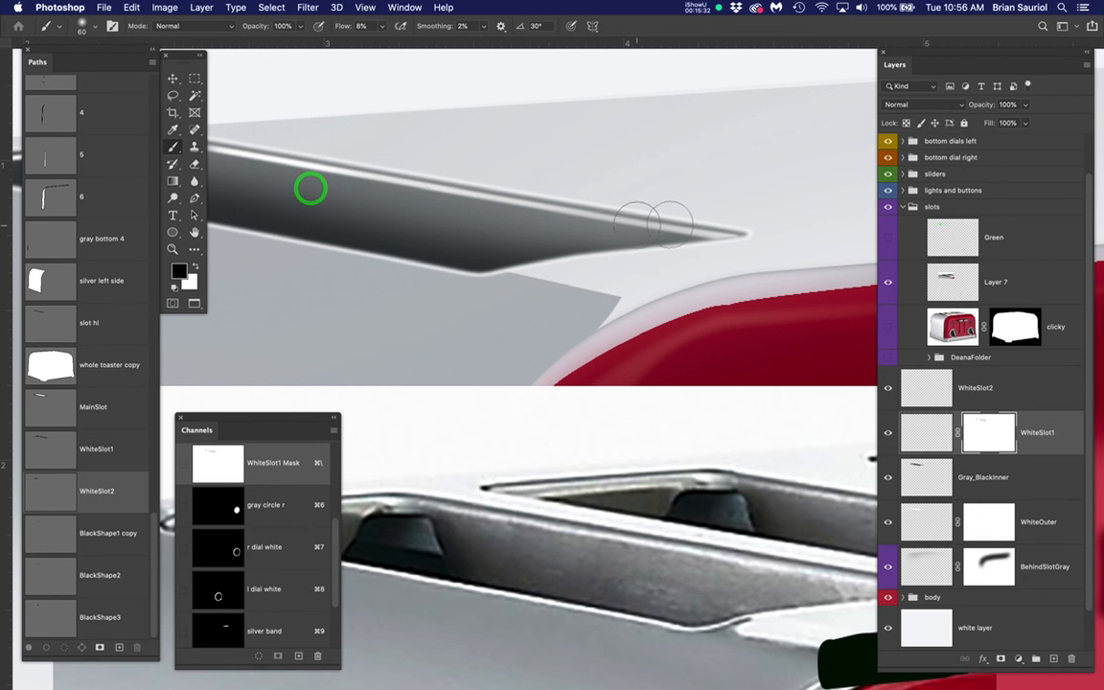
pyautogui.moveTo(700, 241); pyautogui.dragTo(561, 216)
# Load the WhiteSlot2 path as a selection with the WhiteSlot2 layer active
pyautogui.scroll(-3, 444, 192)
pyautogui.press('space')
pyautogui.moveTo(387, 210); pyautogui.dragTo(482, 212)
pyautogui.click(1014, 387)
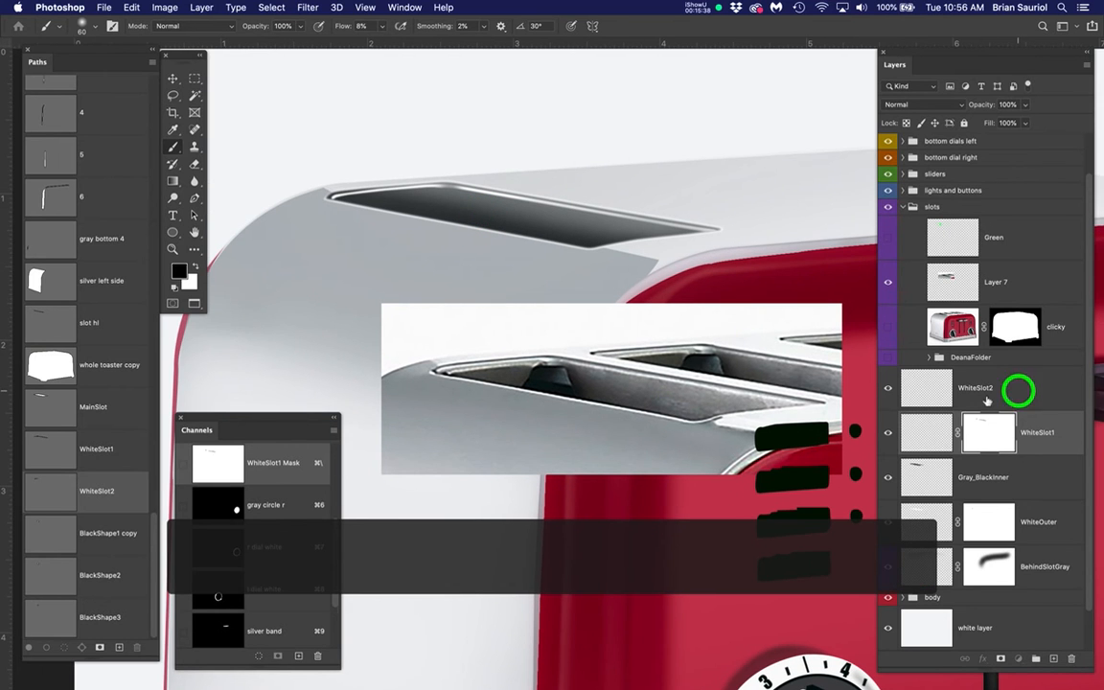
pyautogui.keyDown('super'); pyautogui.click(49, 495); pyautogui.keyUp('super')
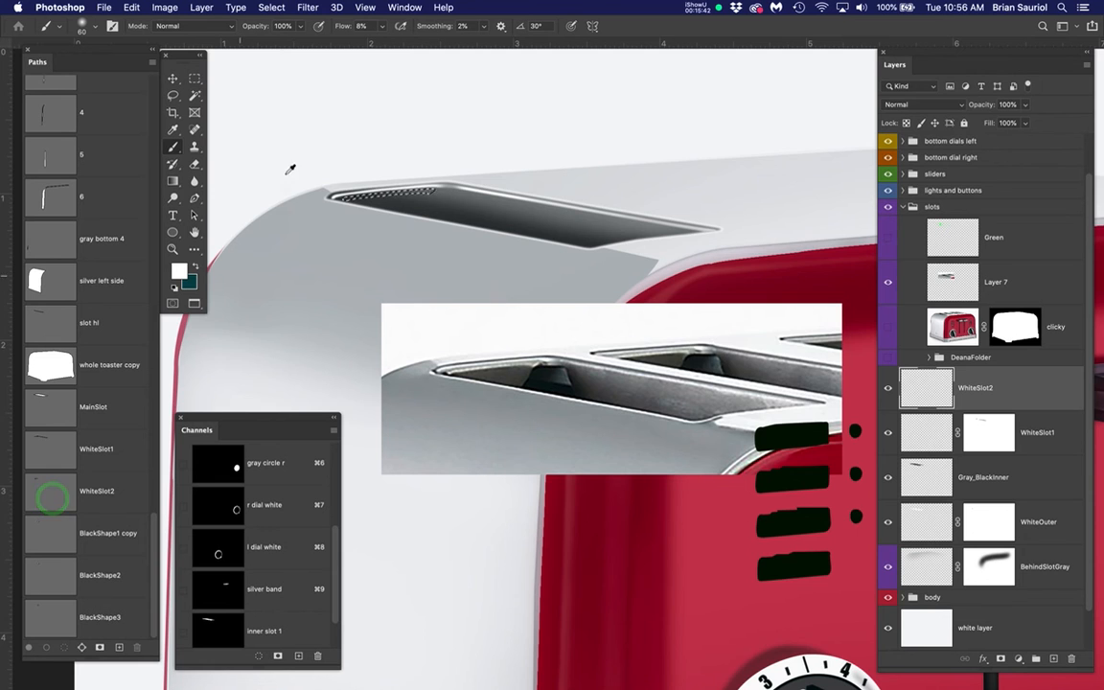
# Fill the WhiteSlot2 selection with off-white sampled from the inner slot edge in the reference photo, and deselect
pyautogui.scroll(2, 296, 155)
pyautogui.scroll(3, 296, 156)
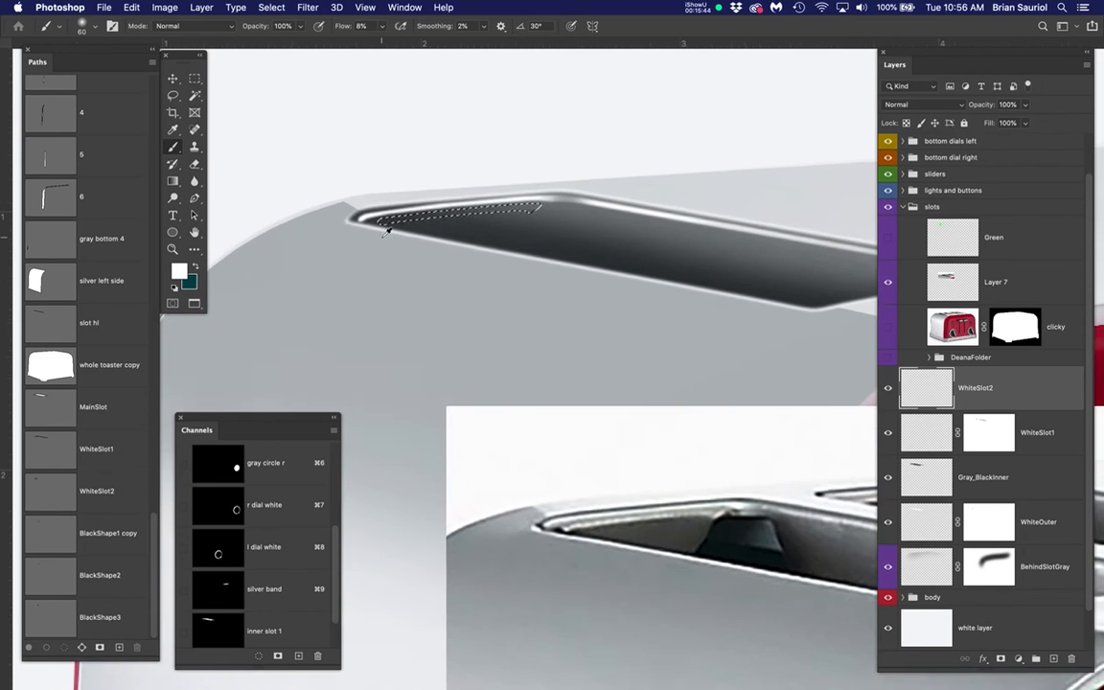
pyautogui.scroll(2, 767, 592)
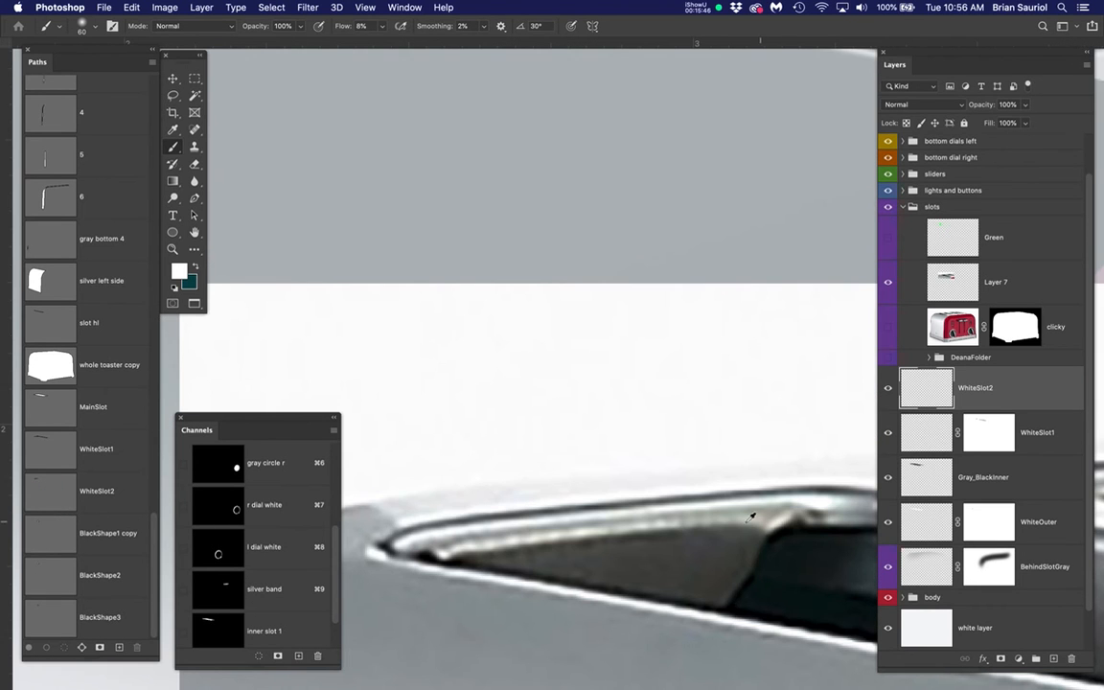
pyautogui.keyDown('alt'); pyautogui.click(469, 547); pyautogui.keyUp('alt')
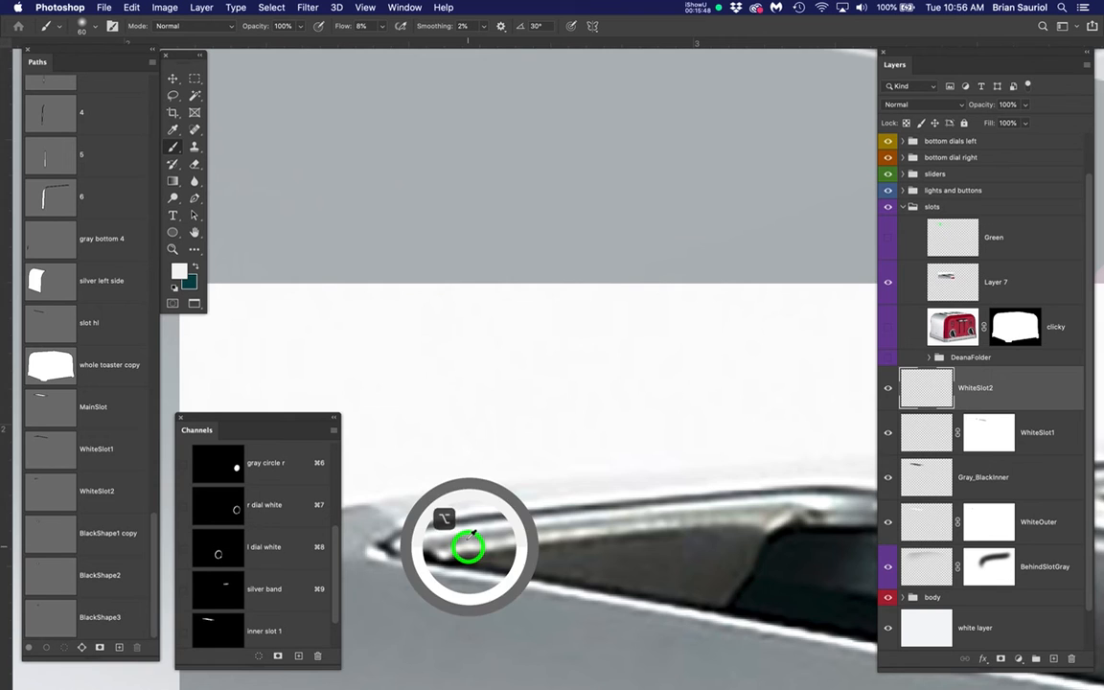
pyautogui.scroll(-5, 484, 274)
pyautogui.moveTo(353, 141); pyautogui.dragTo(457, 235)
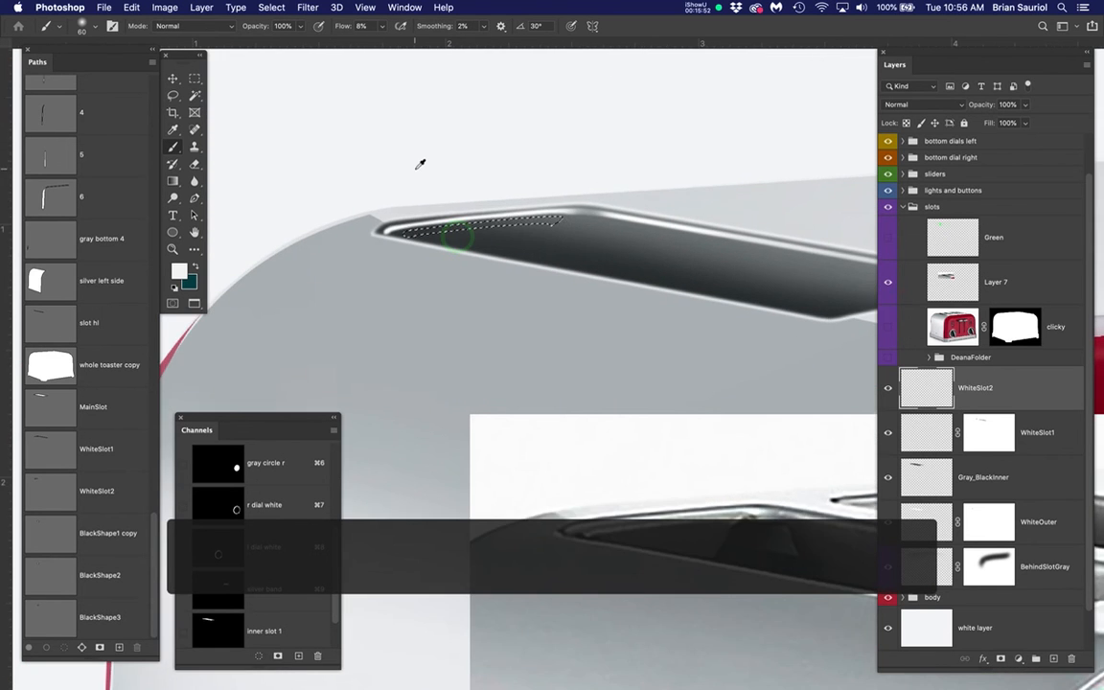
pyautogui.scroll(3, 442, 196)
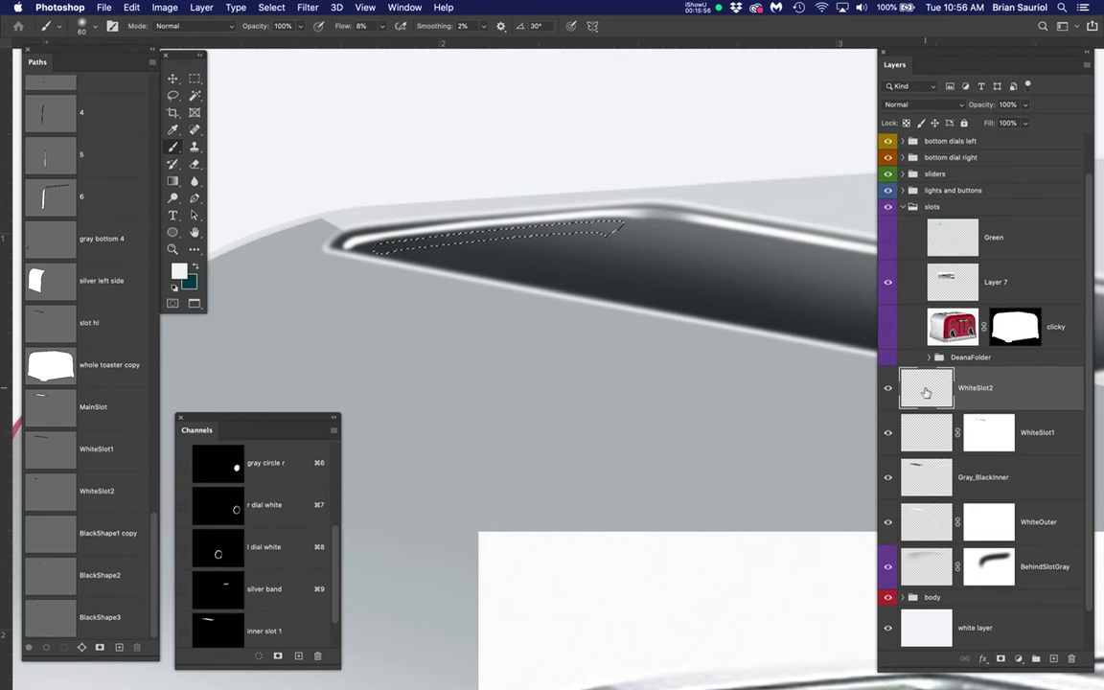
pyautogui.hotkey('alt', 'BackSpace')
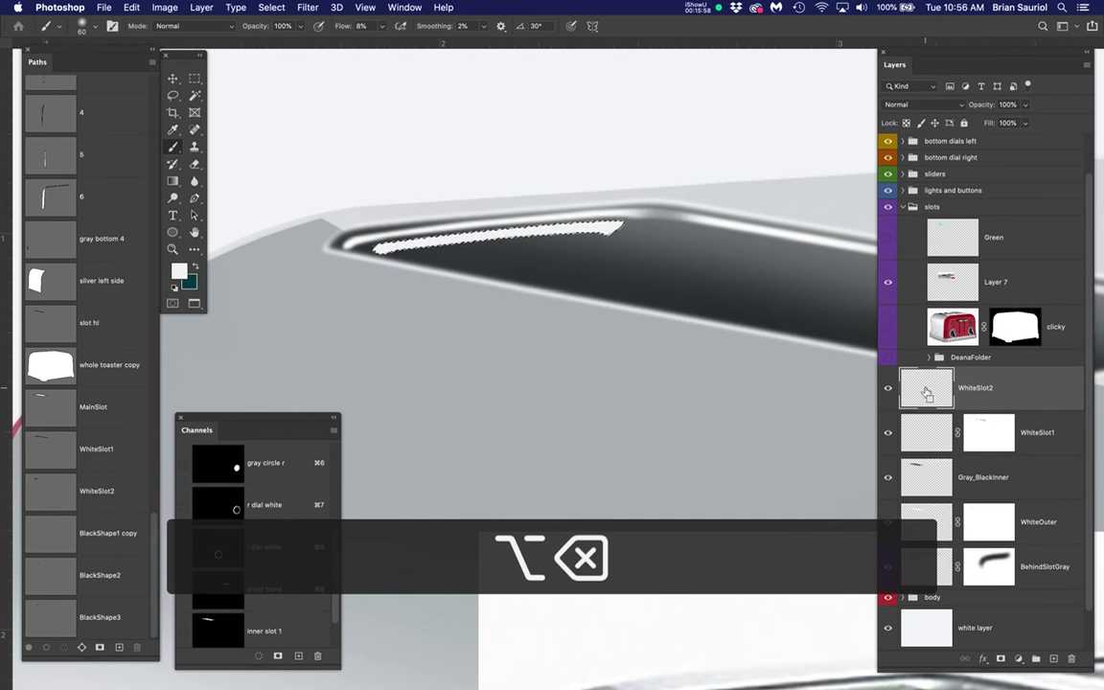
pyautogui.press('super+d')
# Soften the WhiteSlot2 highlight by applying the last Gaussian Blur three times
pyautogui.click(308, 7)
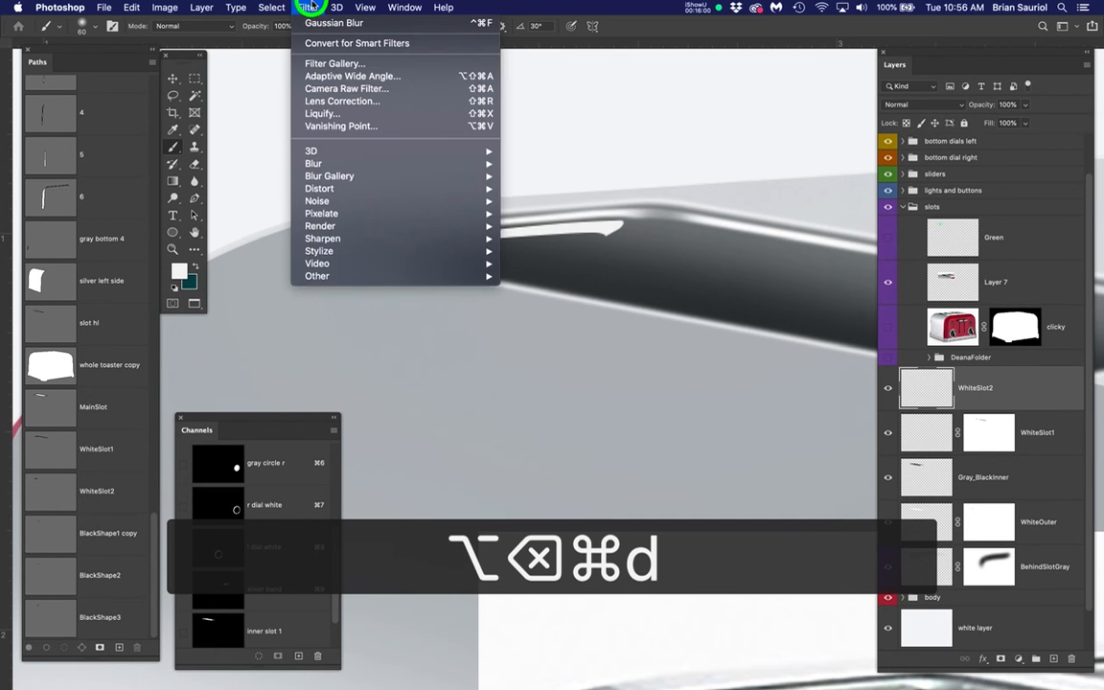
pyautogui.click(319, 23)
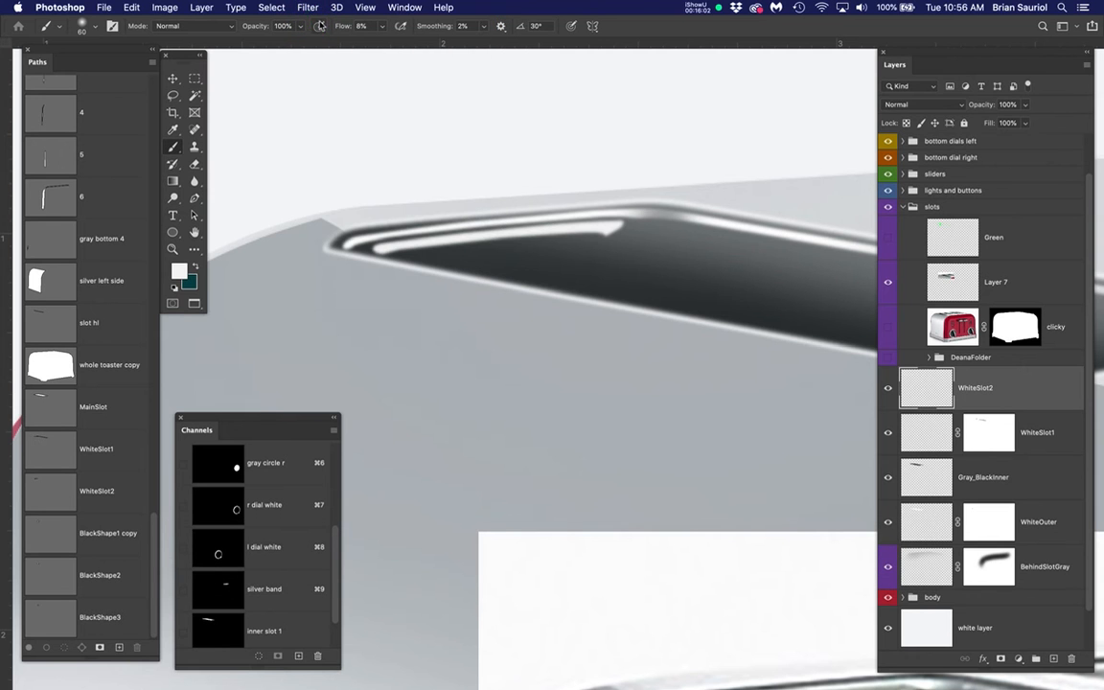
pyautogui.click(301, 8)
pyautogui.click(306, 26)
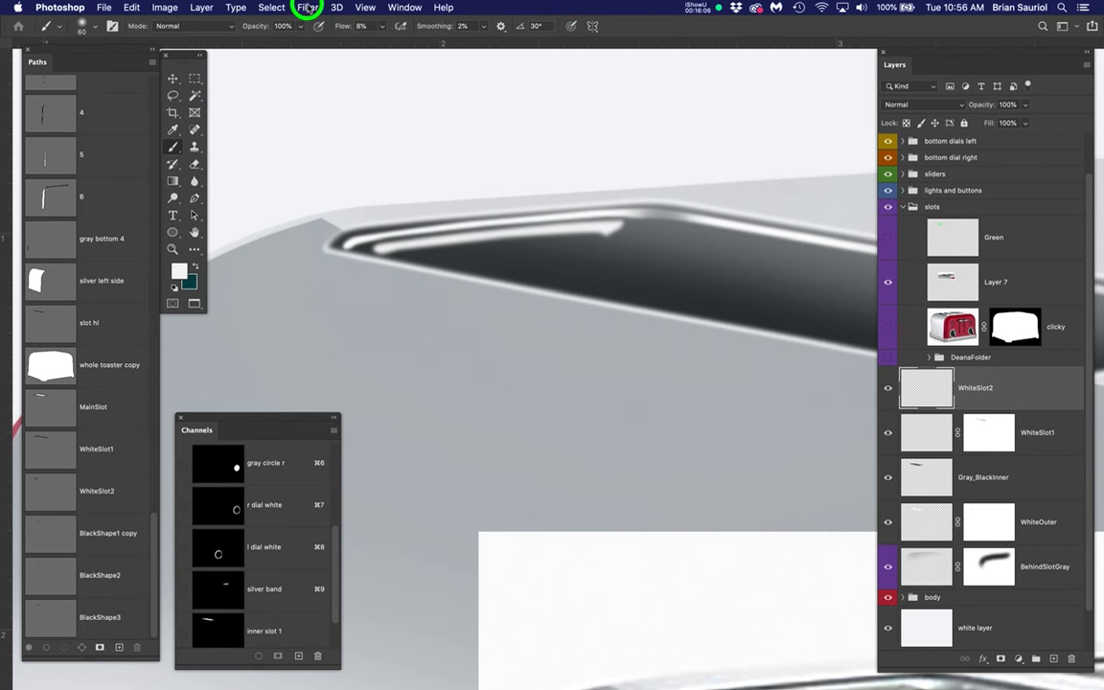
pyautogui.click(309, 7)
pyautogui.click(305, 27)
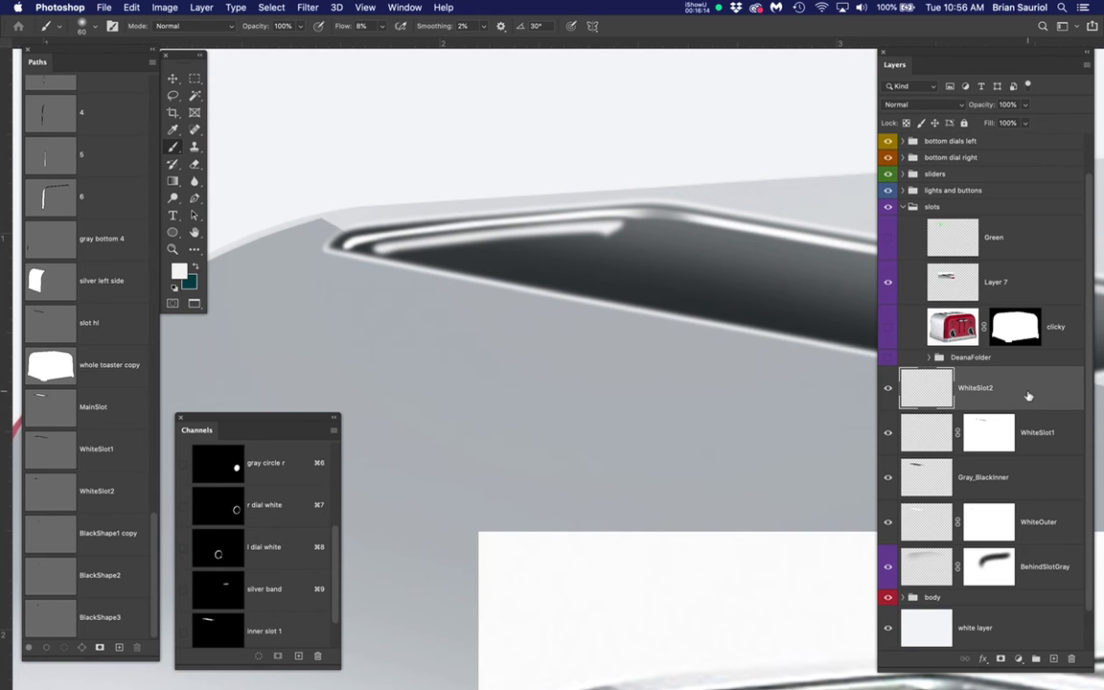
pyautogui.press('super+d')
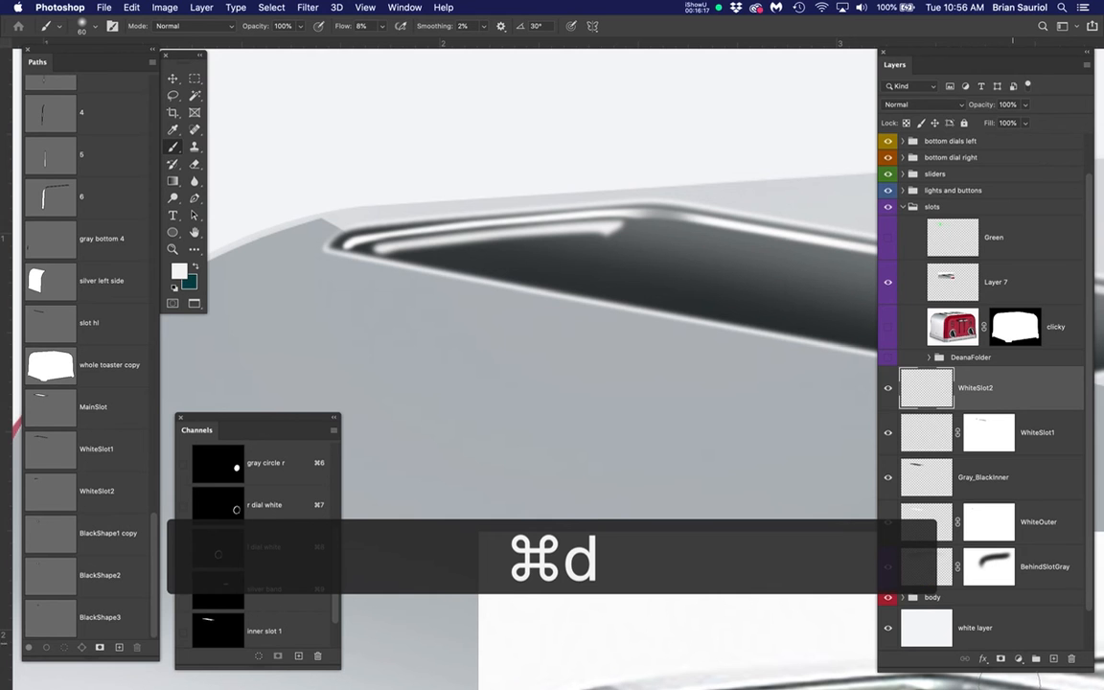
# Add a layer mask to WhiteSlot2 and dab black along the inner highlight to fade it, using the clicky photo as a guide
pyautogui.click(1002, 660)
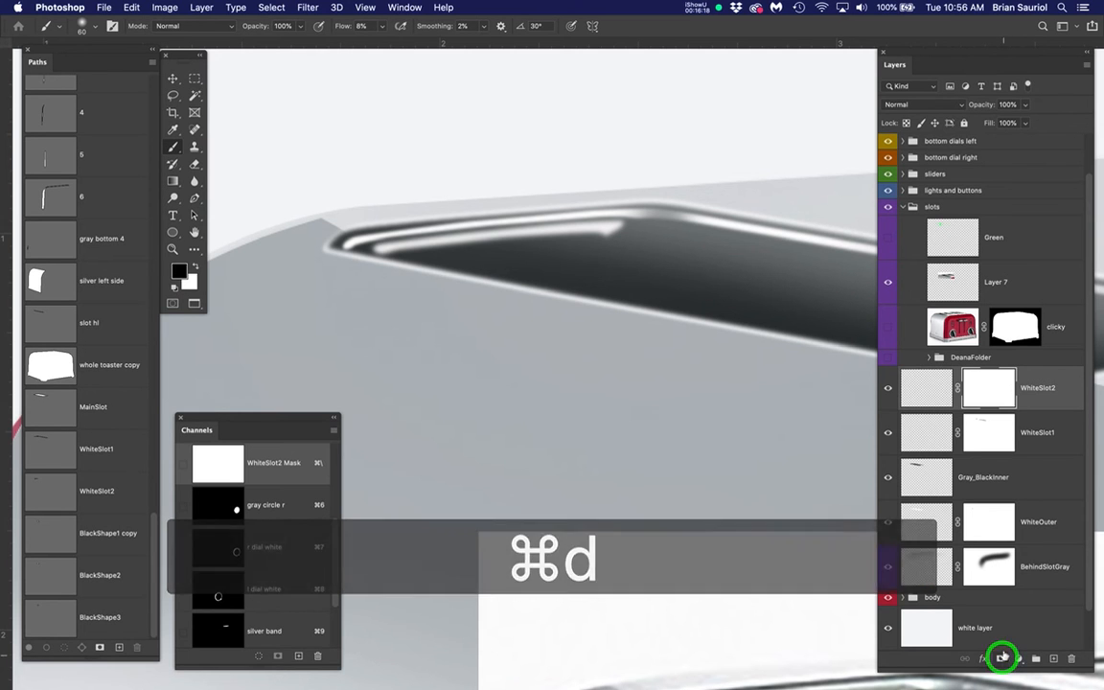
pyautogui.click(884, 328)
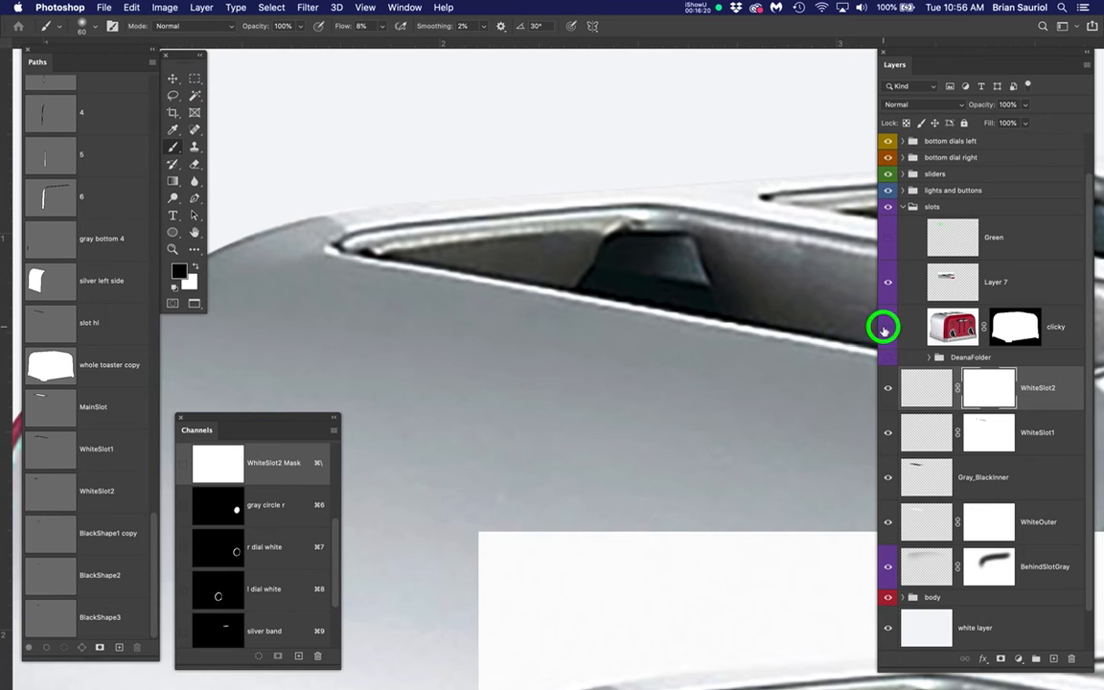
pyautogui.click(883, 327)
pyautogui.click(572, 234)
pyautogui.click(519, 250)
pyautogui.click(508, 249)
pyautogui.click(528, 241)
pyautogui.click(500, 247)
pyautogui.click(448, 247)
pyautogui.click(473, 238)
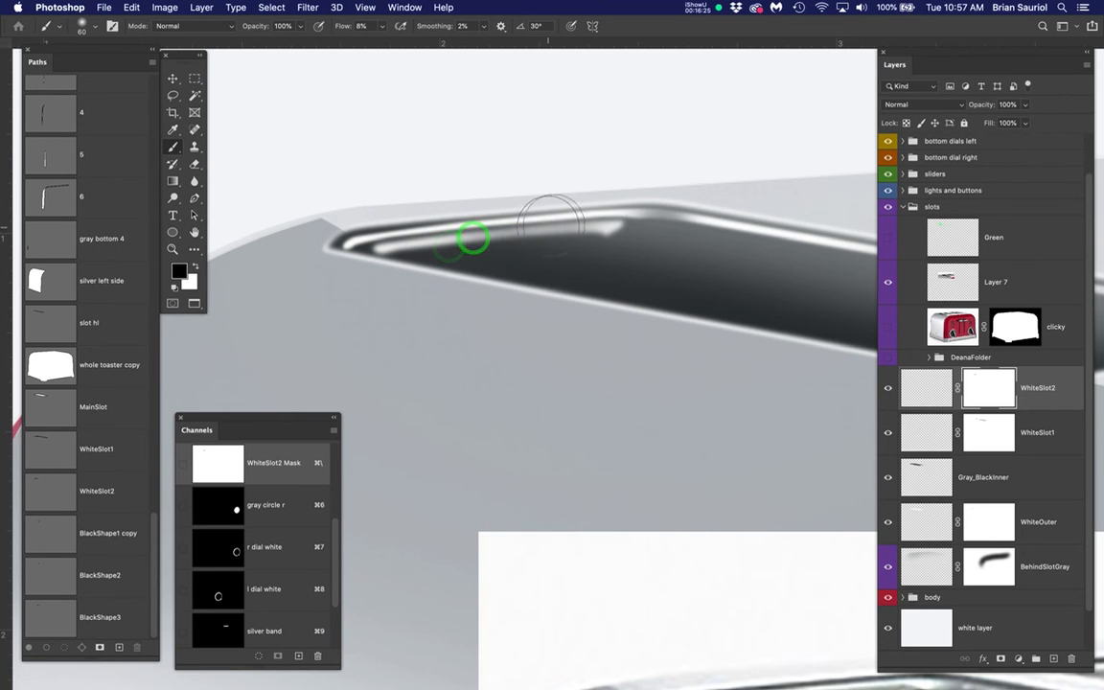
pyautogui.click(595, 223)
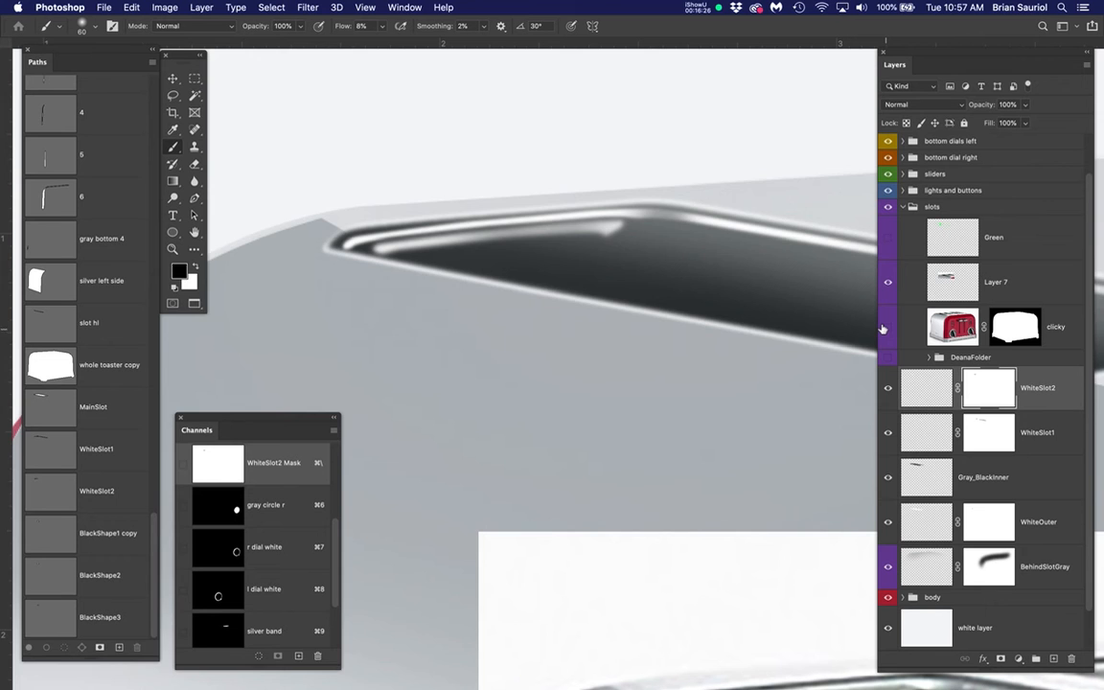
# Paint black on the WhiteSlot2 mask with a 20 px brush to trim the underside of the inner highlight's hooked end, comparing with the clicky photo
pyautogui.click(884, 327)
pyautogui.click(884, 328)
pyautogui.click(884, 328)
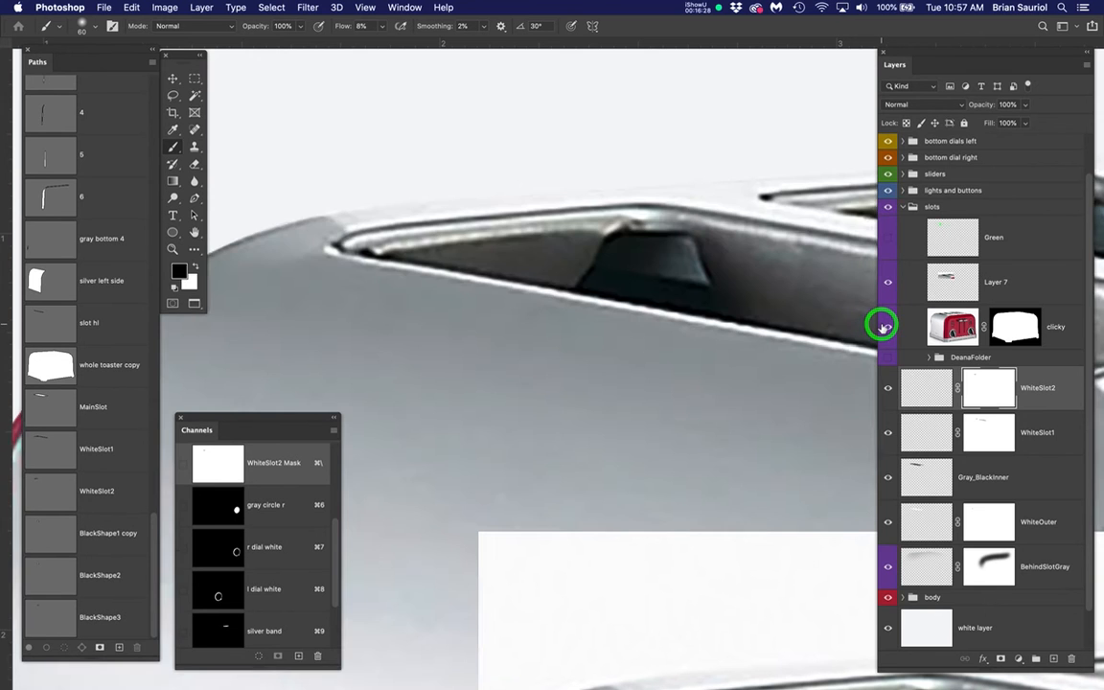
pyautogui.keyDown('super'); pyautogui.click(618, 251); pyautogui.keyUp('super')
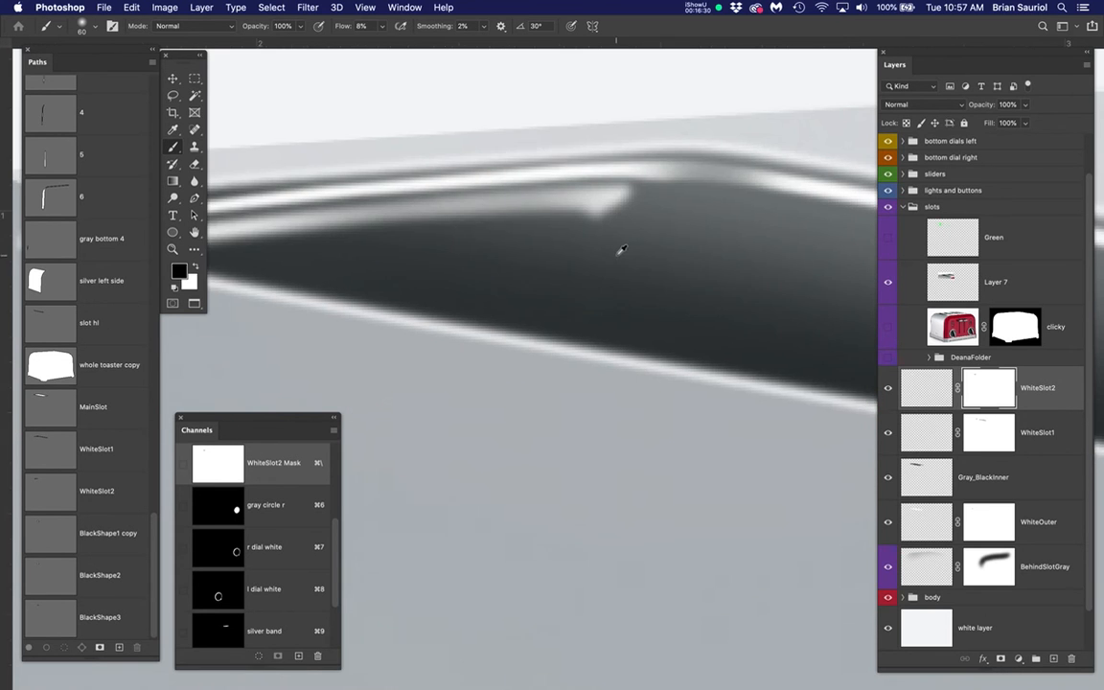
pyautogui.press('[')
pyautogui.press('[')
pyautogui.press('[')
pyautogui.press('[')
pyautogui.press('[')
pyautogui.press('[')
pyautogui.press('[')
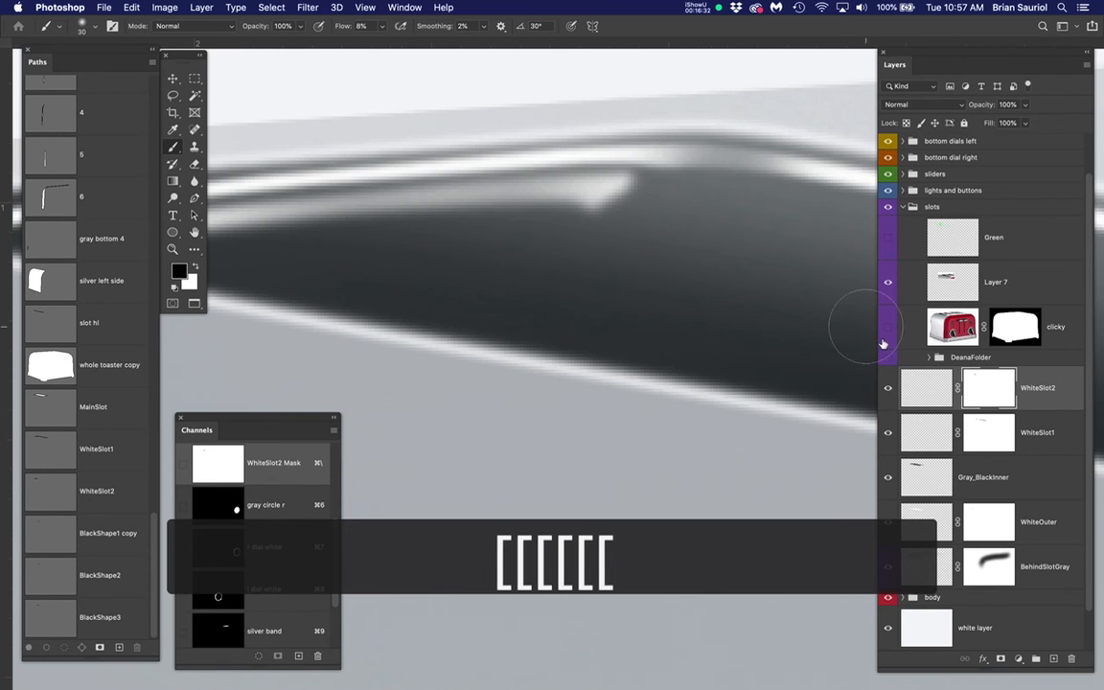
pyautogui.click(889, 328)
pyautogui.click(889, 328)
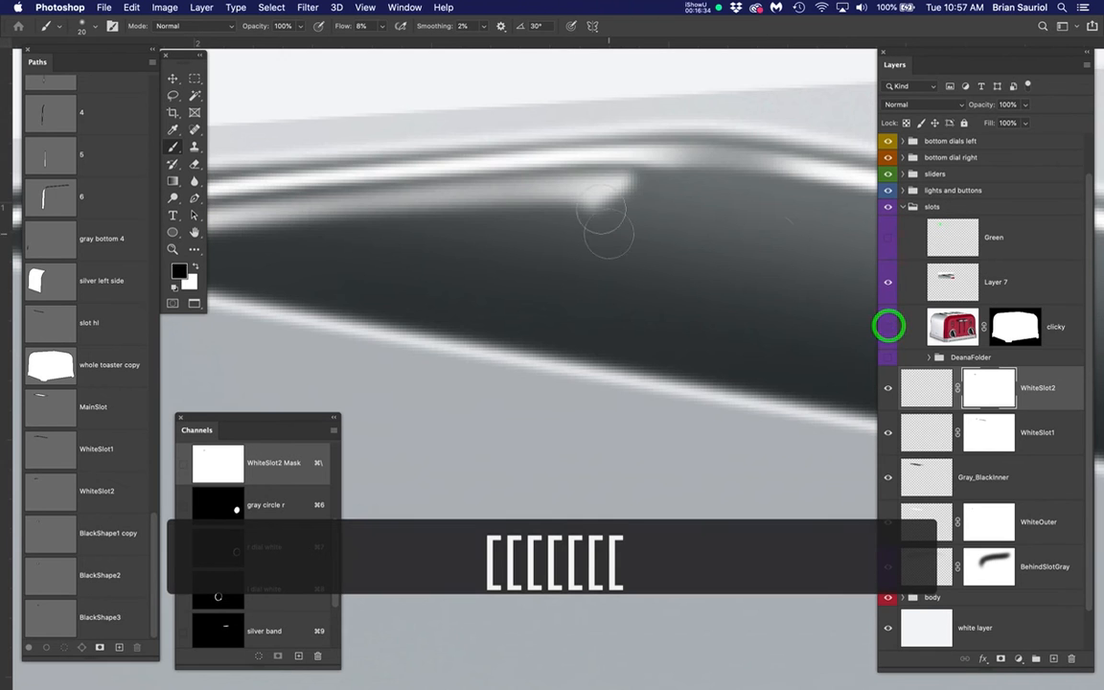
# Refine the hooked end of the WhiteSlot2 highlight by painting black on its mask with a 9 px brush, checking against the clicky photo
pyautogui.click(888, 327)
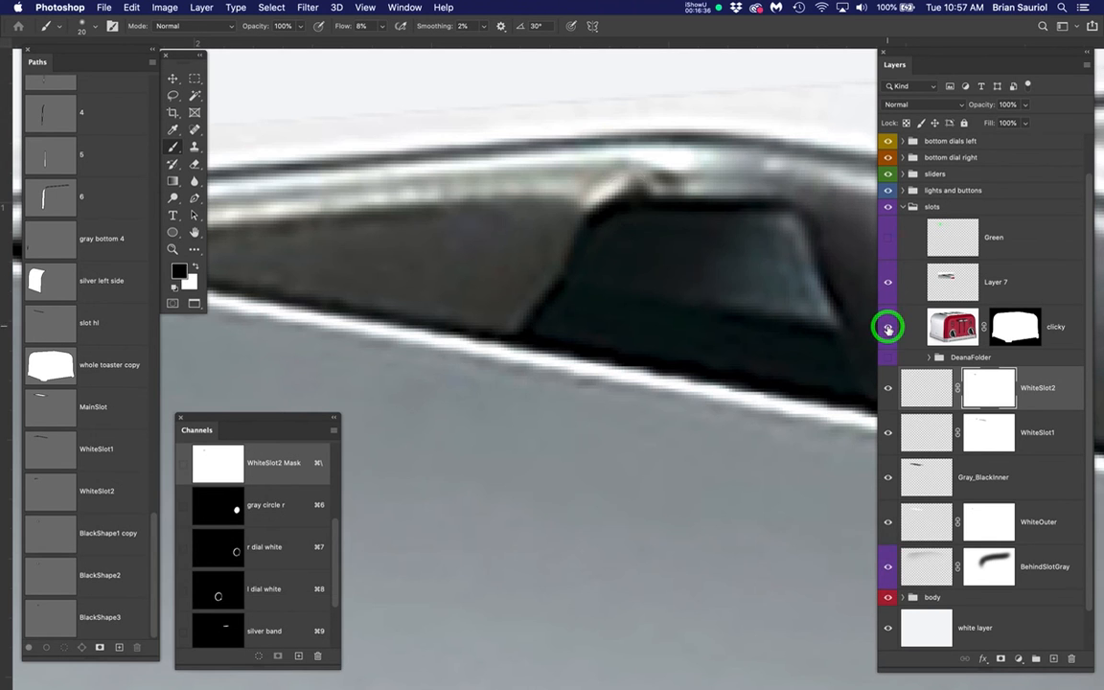
pyautogui.press('[')
pyautogui.press('[')
pyautogui.press('[')
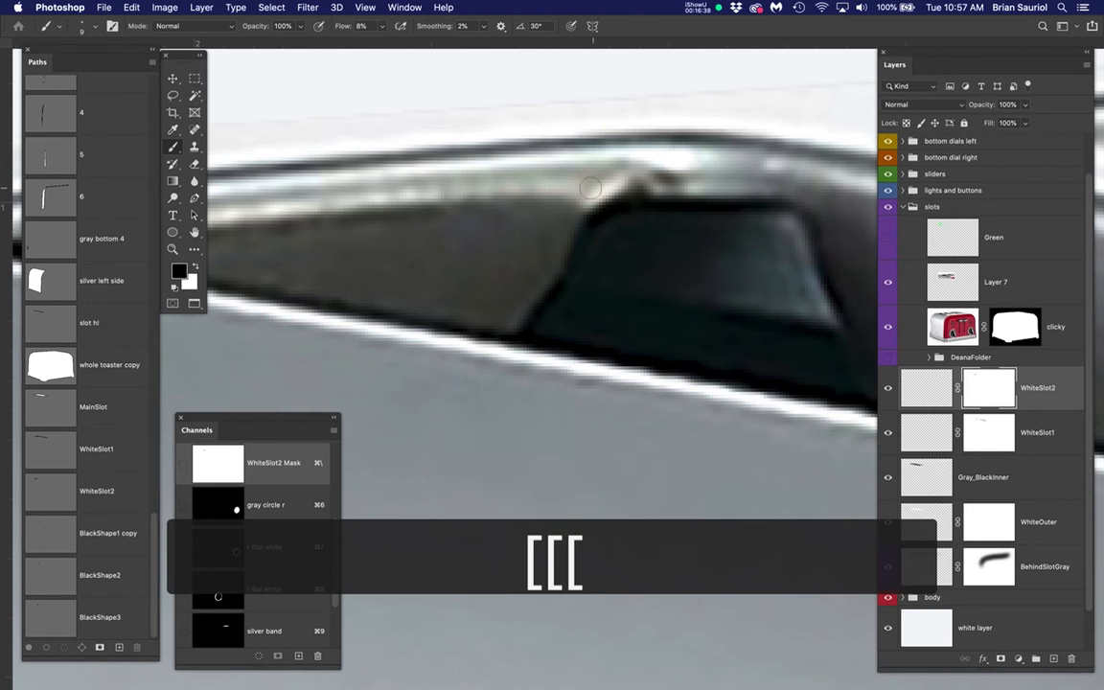
pyautogui.click(887, 328)
pyautogui.moveTo(617, 172)
pyautogui.mouseDown()
pyautogui.moveTo(559, 214)
pyautogui.moveTo(586, 201)
pyautogui.mouseUp()
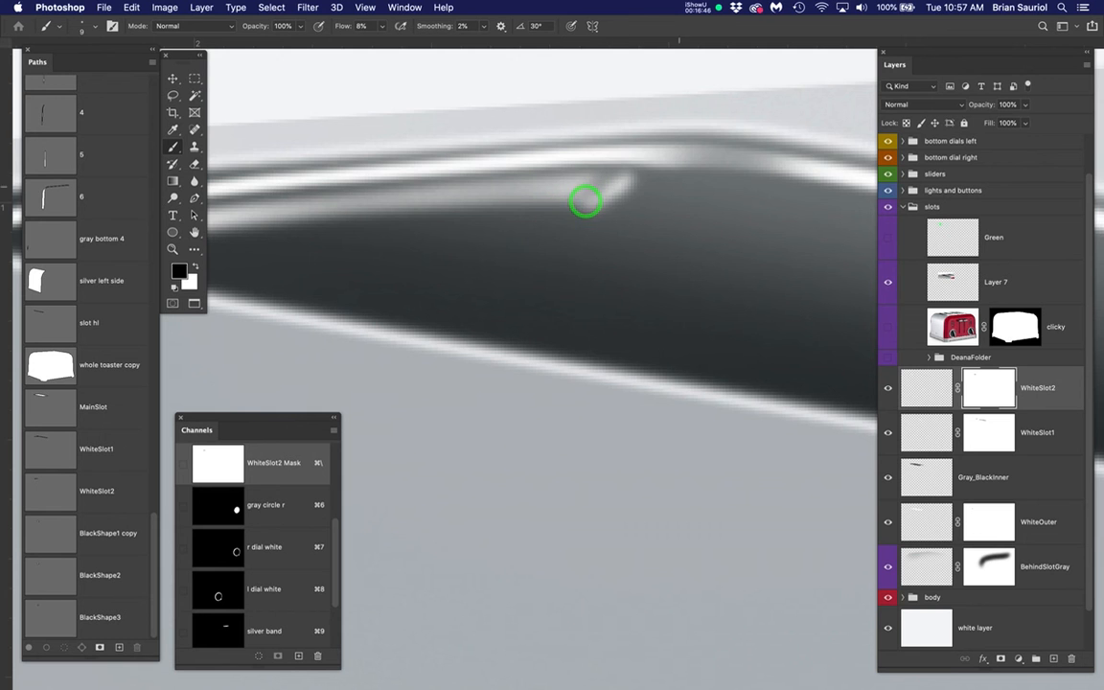
# Show the clicky reference photo and add three new empty layers above WhiteSlot2
pyautogui.scroll(-6, 625, 266)
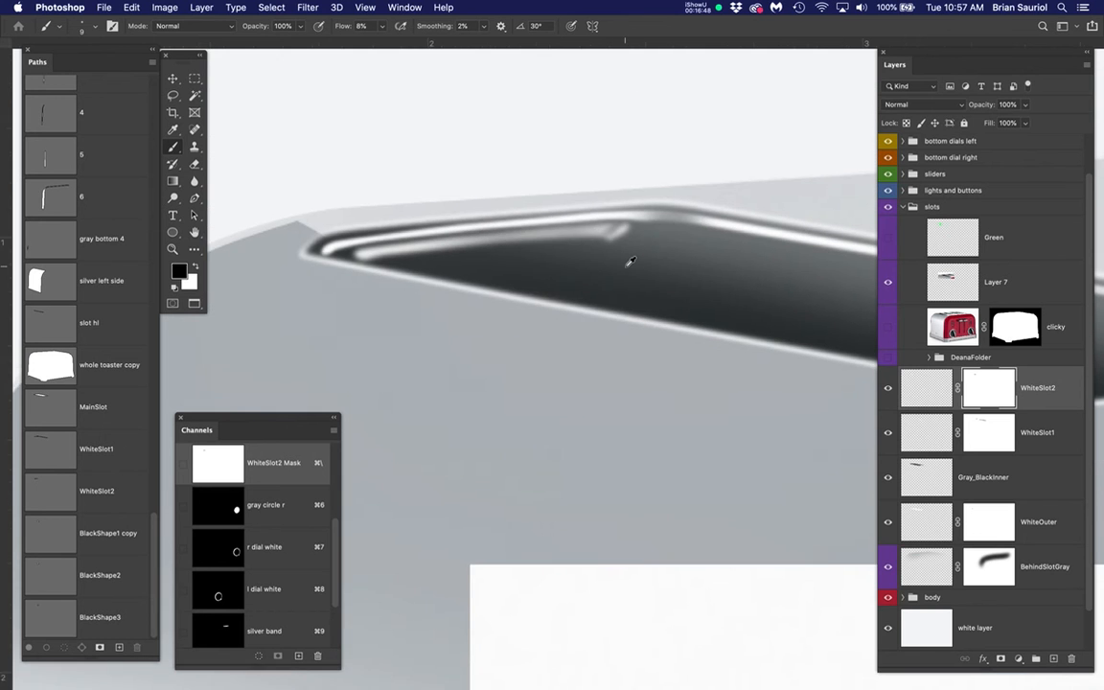
pyautogui.scroll(-3, 630, 261)
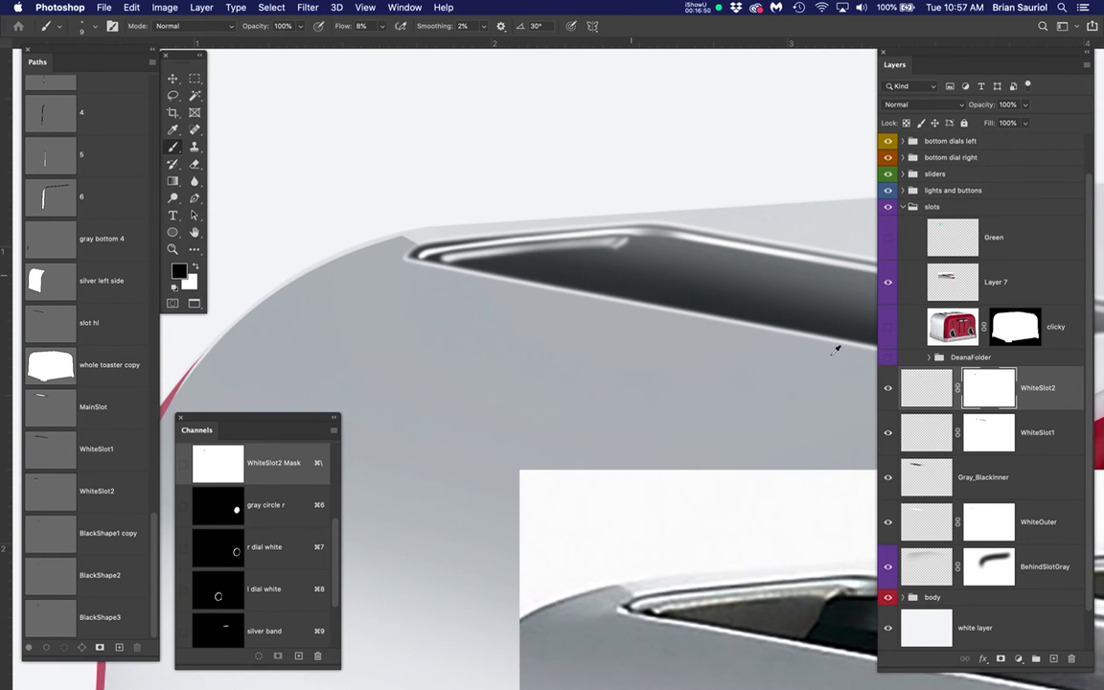
pyautogui.click(889, 330)
pyautogui.click(888, 330)
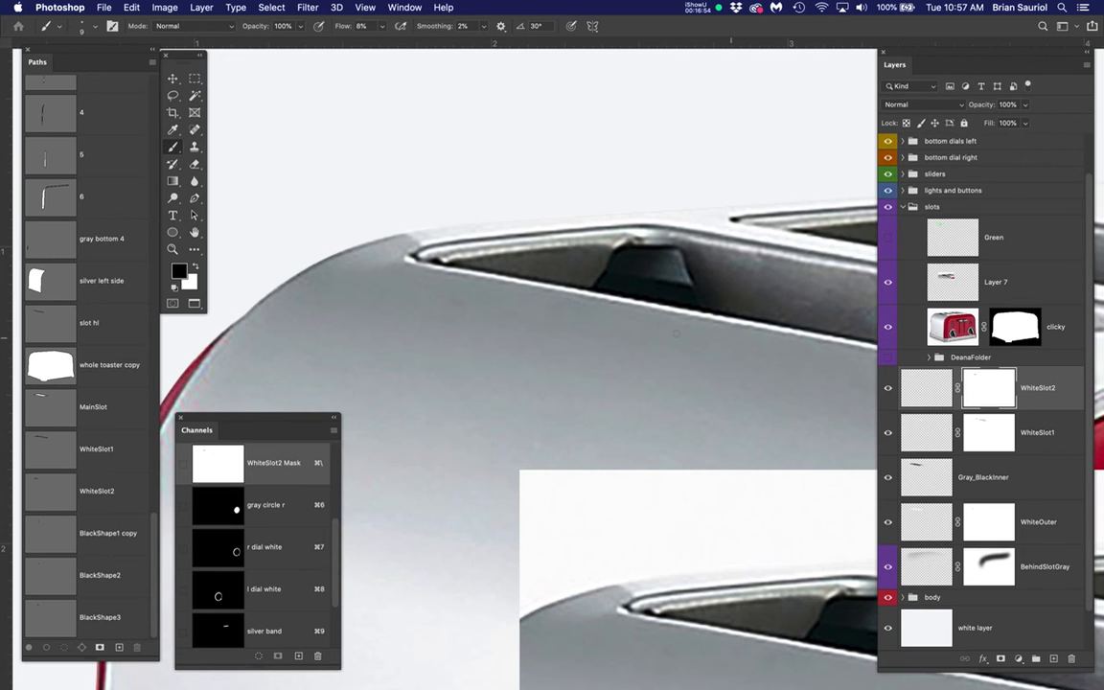
pyautogui.moveTo(632, 351); pyautogui.dragTo(568, 317)
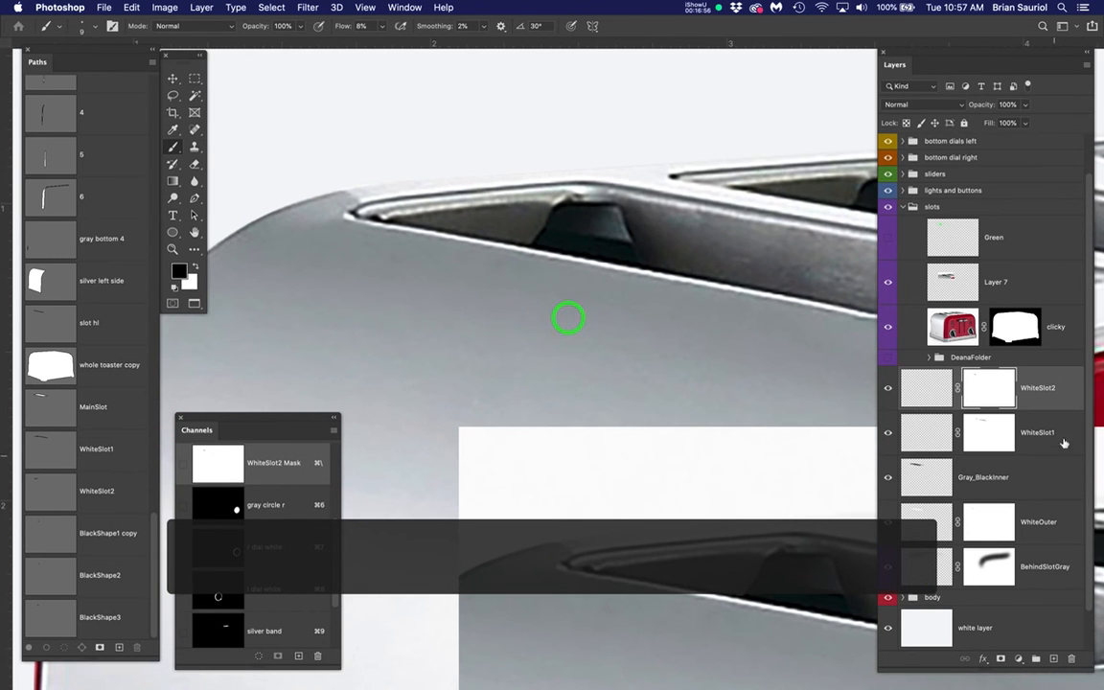
pyautogui.click(1052, 659)
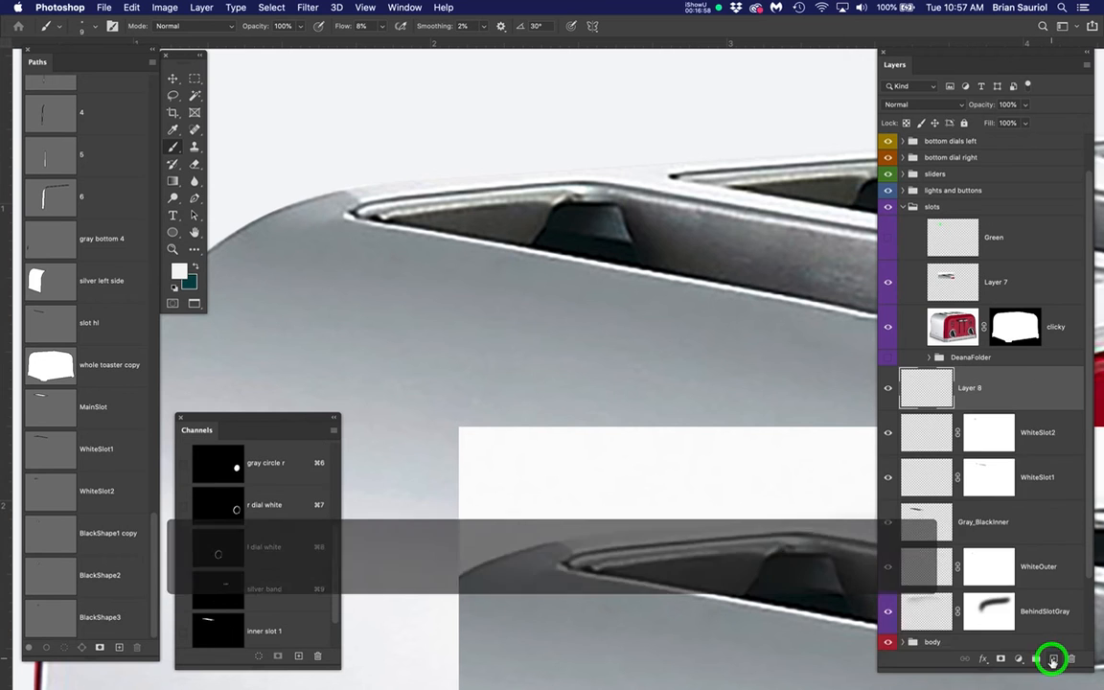
pyautogui.click(1053, 660)
pyautogui.click(1052, 660)
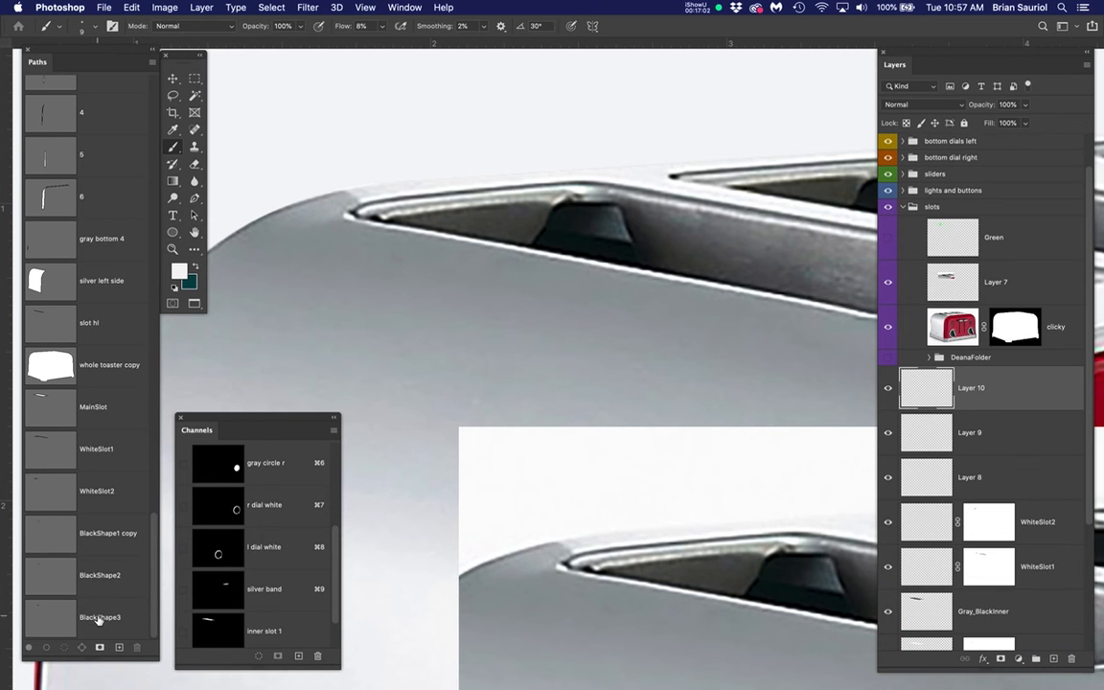
# Copy the BlackShape2 path's name and use it to rename Layer 8 as BlackShape1
pyautogui.doubleClick(100, 576)
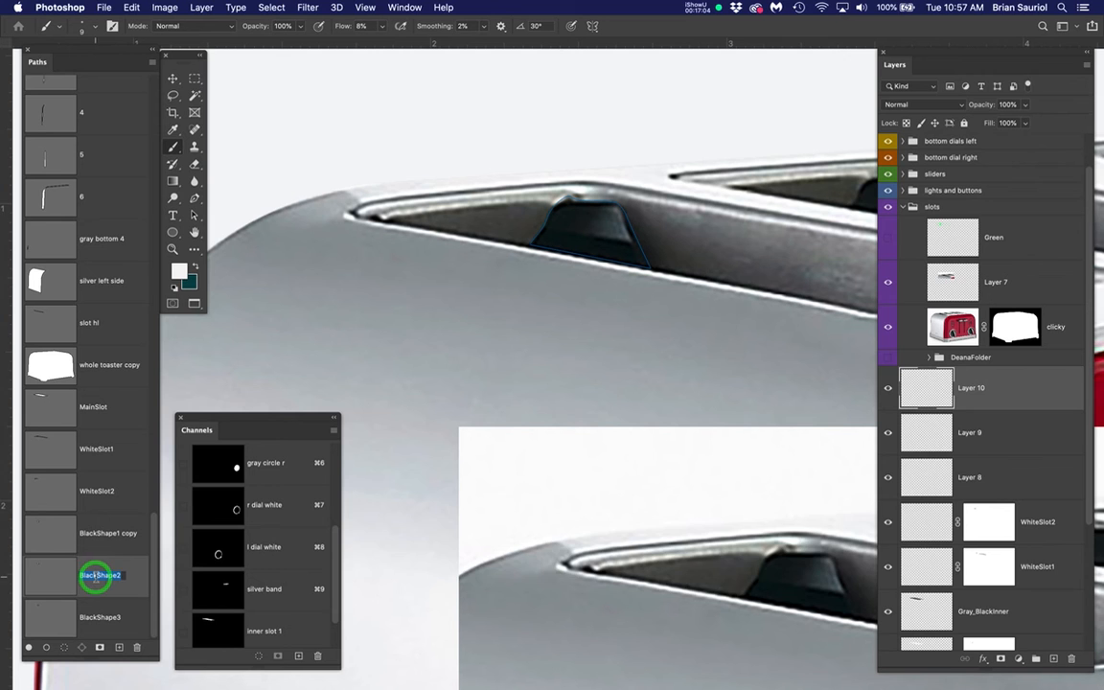
pyautogui.press('super+c')
pyautogui.doubleClick(975, 476)
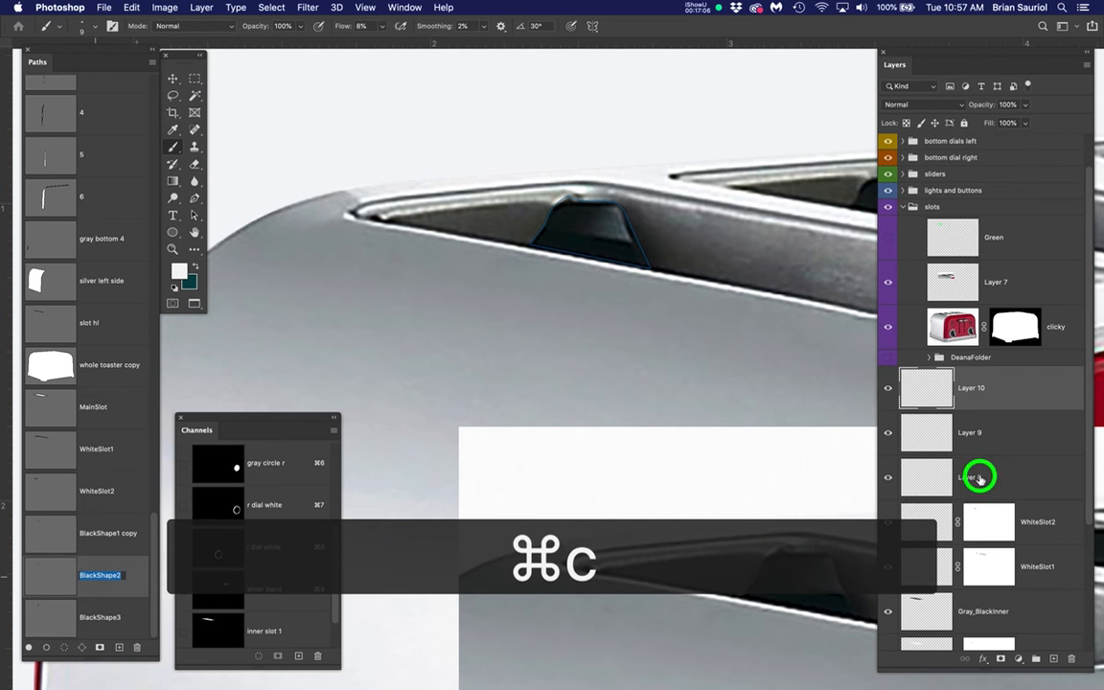
pyautogui.press('super+v')
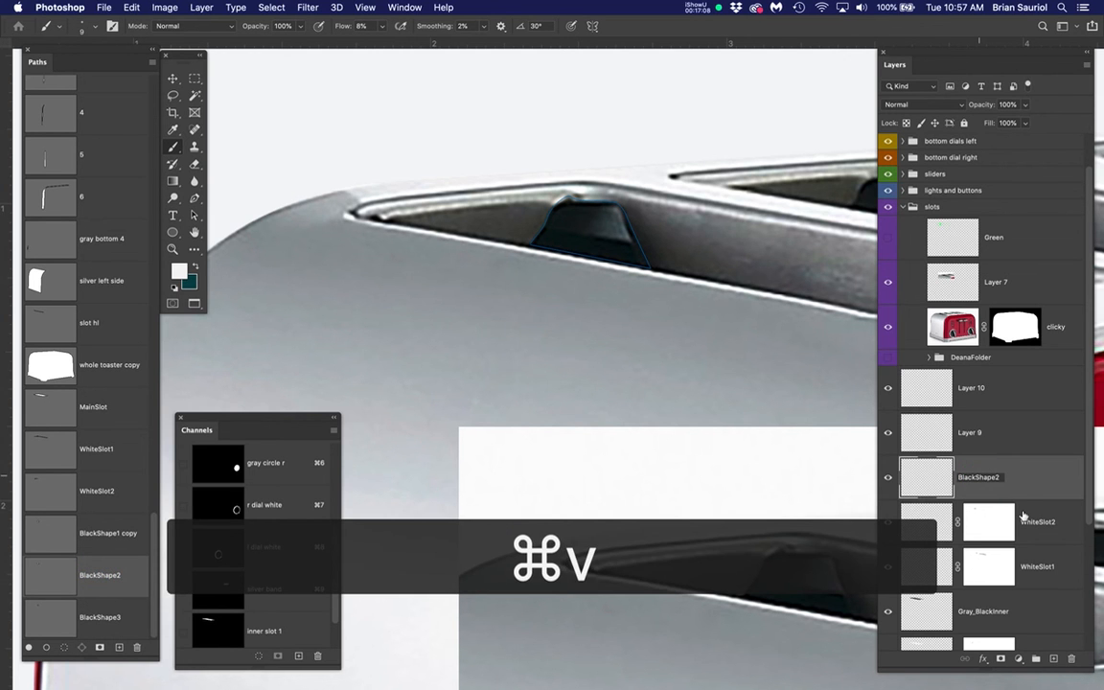
pyautogui.press('BackSpace')
pyautogui.press('super+1')
pyautogui.press('Return')
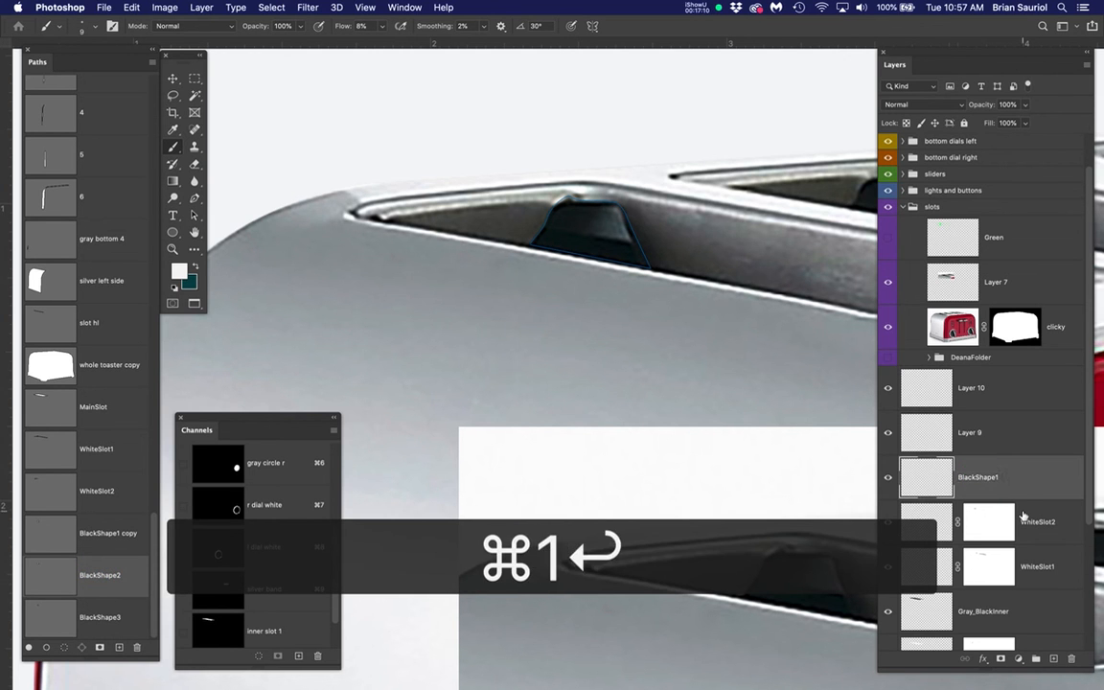
# Rename Layer 9 as BlackShape2 and Layer 10 as BlackShape3
pyautogui.doubleClick(965, 434)
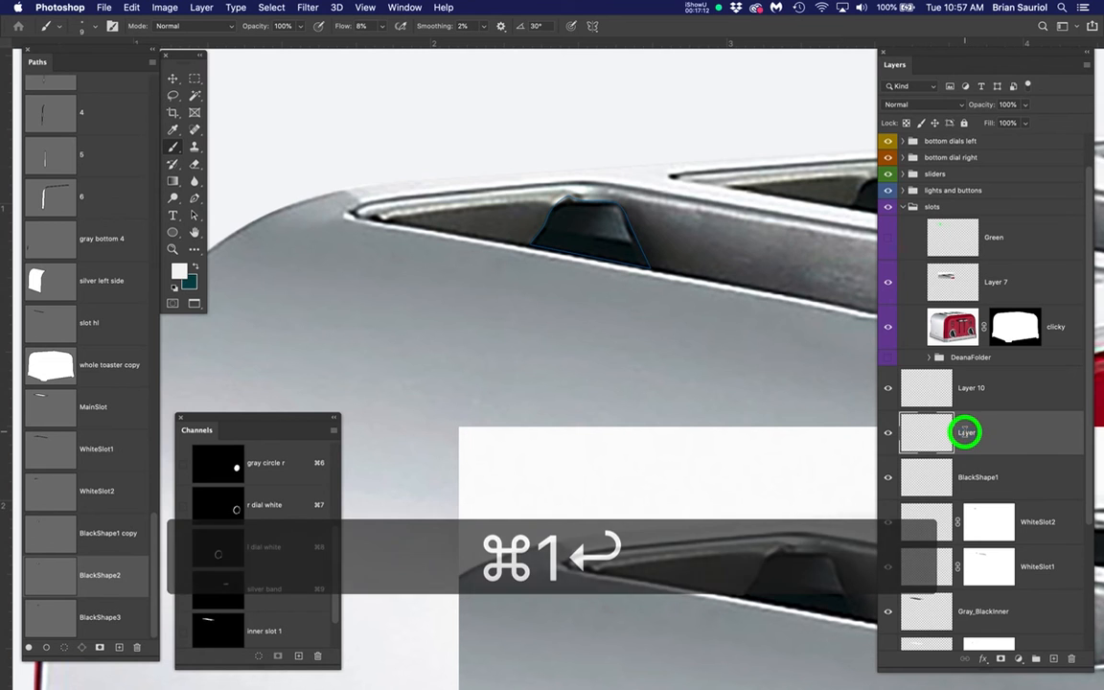
pyautogui.press('super+v')
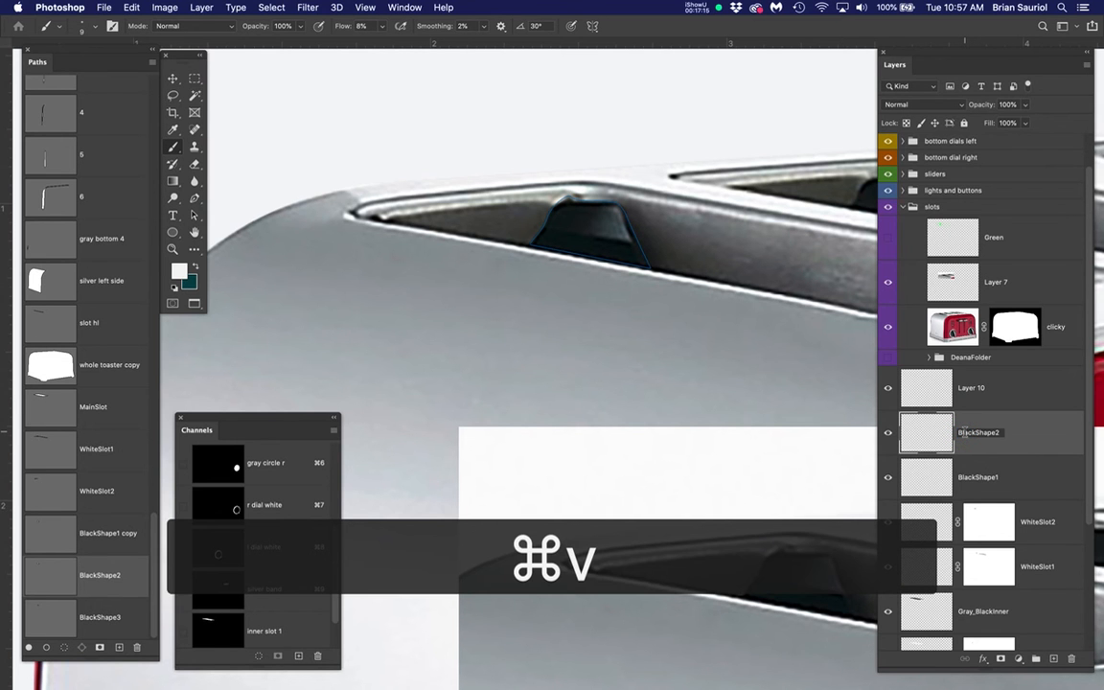
pyautogui.doubleClick(973, 388)
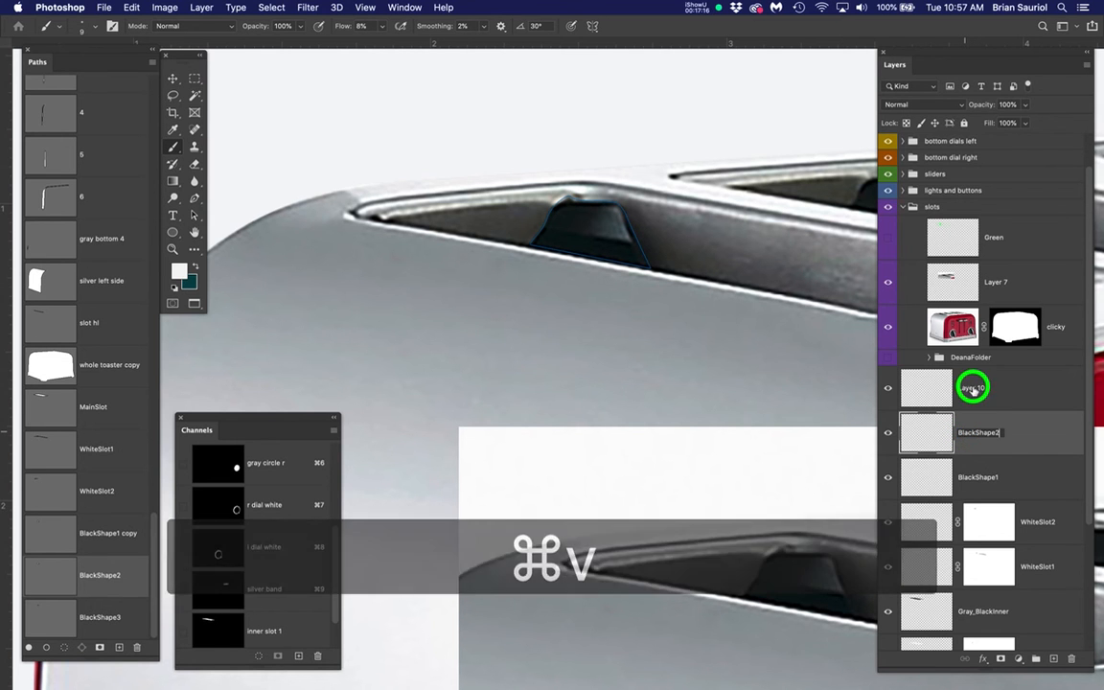
pyautogui.press('super+v')
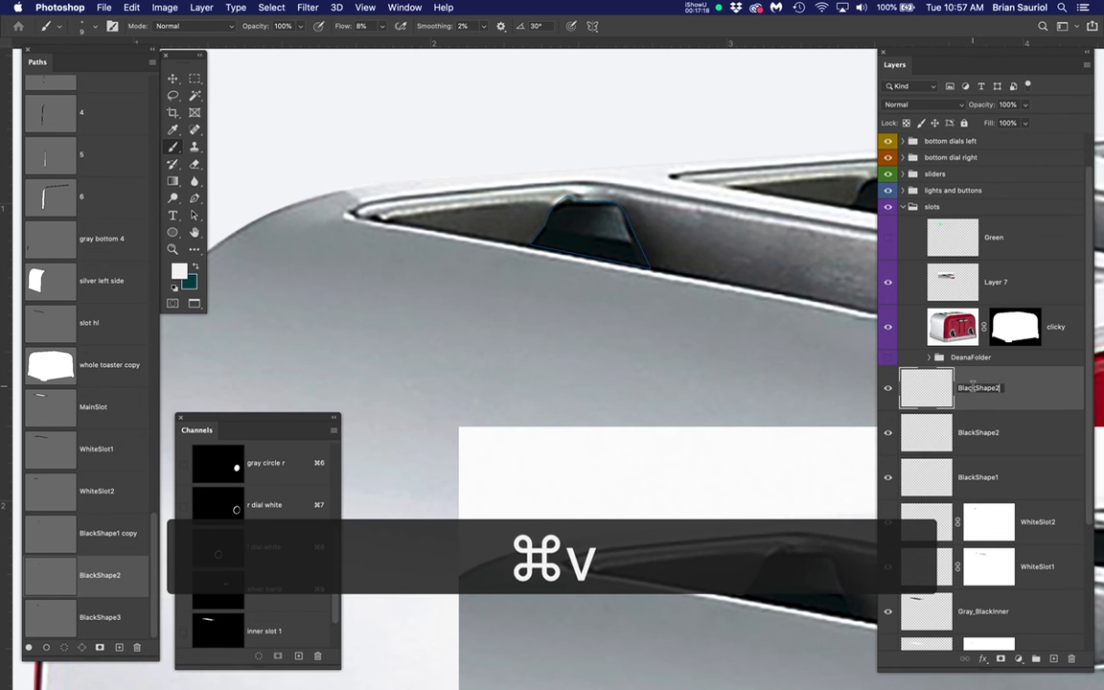
pyautogui.press('BackSpace')
pyautogui.write('3')
pyautogui.press('Return')
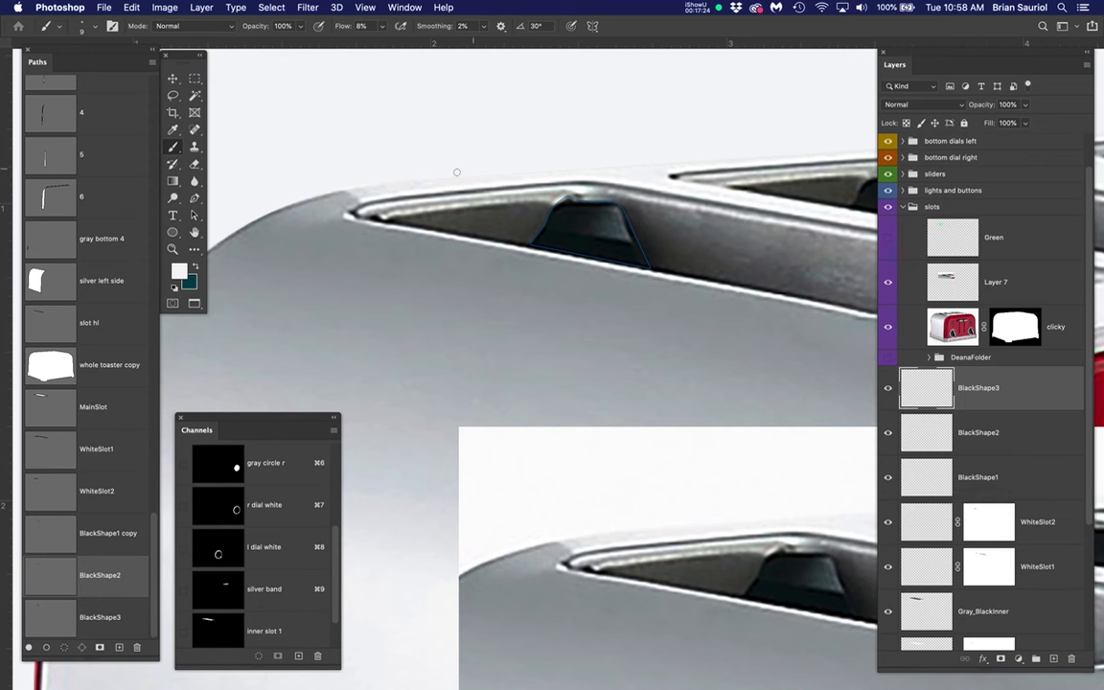
# Load the BlackShape2 path as a selection with the BlackShape2 layer active
pyautogui.press('super+d')
pyautogui.click(128, 587)
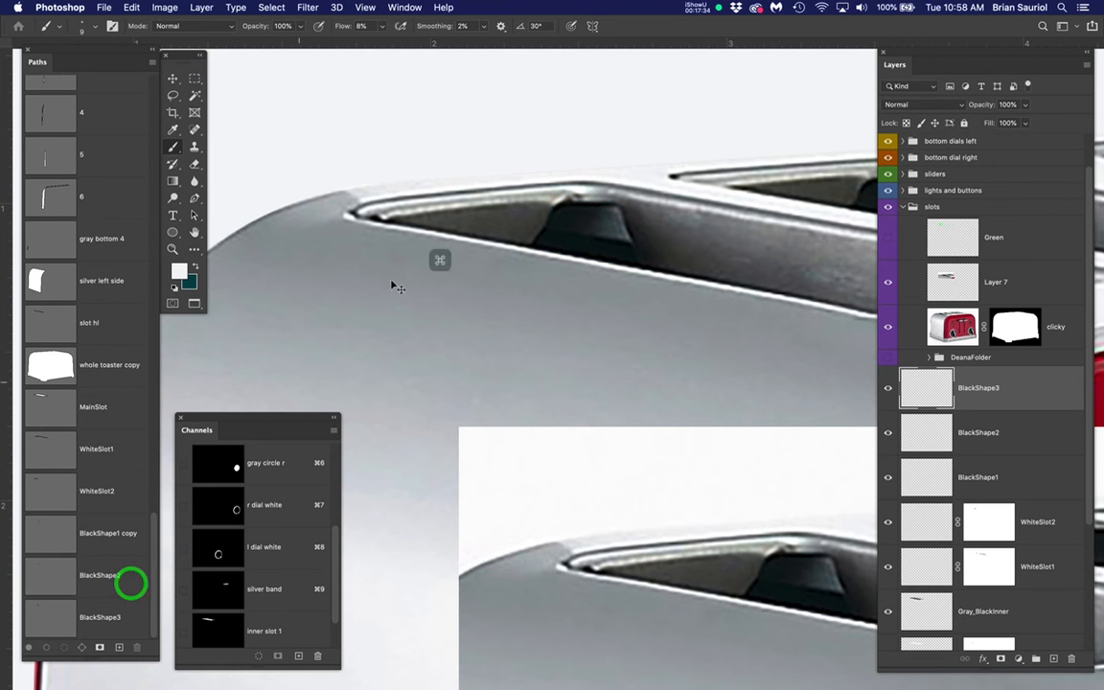
pyautogui.scroll(2, 594, 238)
pyautogui.scroll(3, 594, 237)
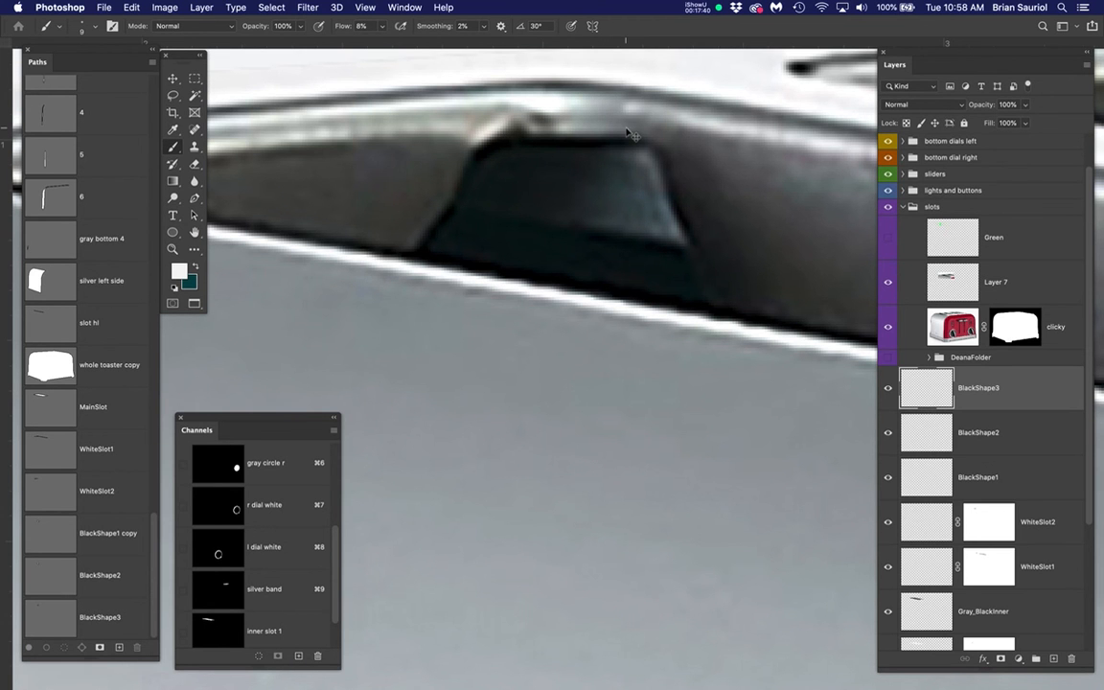
pyautogui.click(1011, 440)
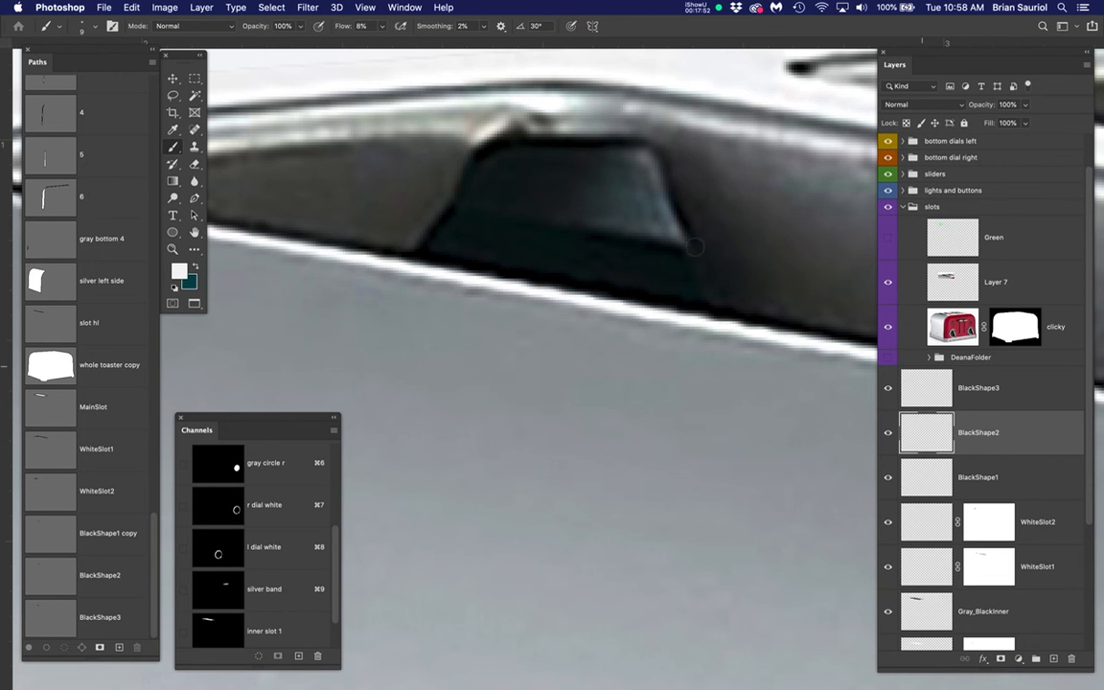
pyautogui.click(993, 388)
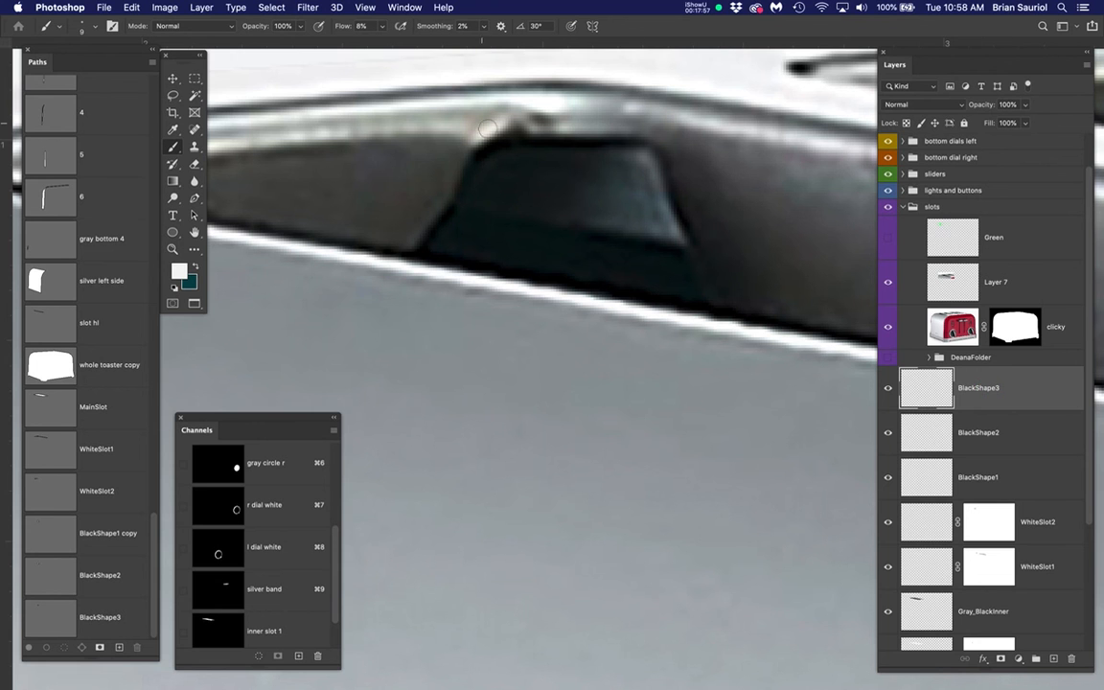
pyautogui.click(1006, 477)
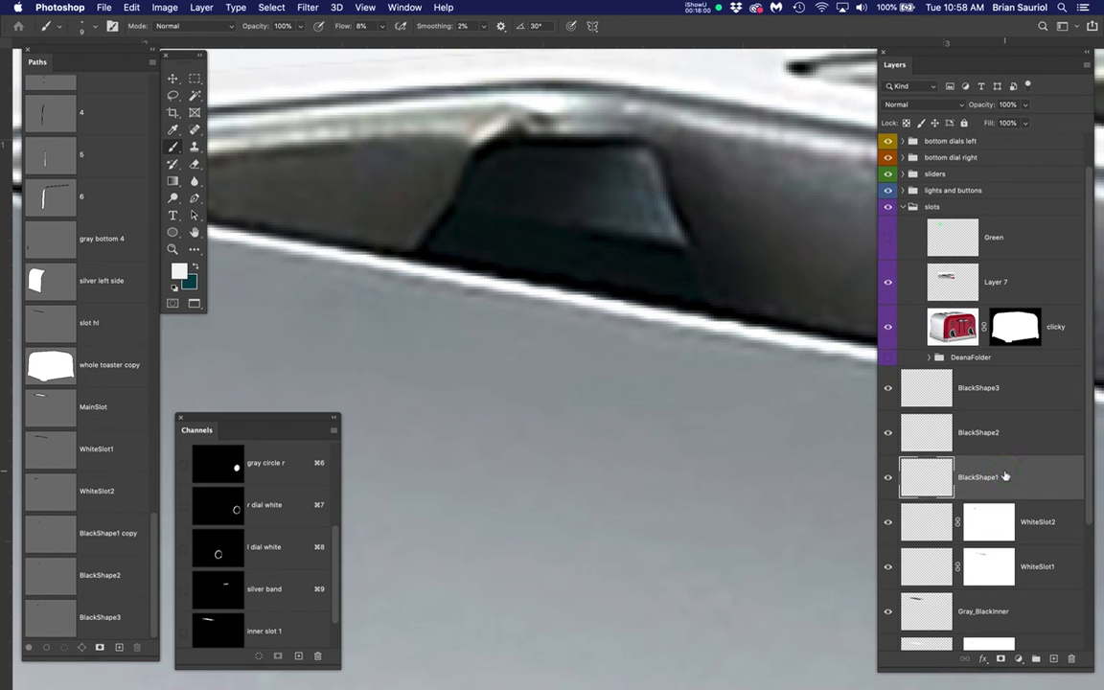
pyautogui.click(997, 433)
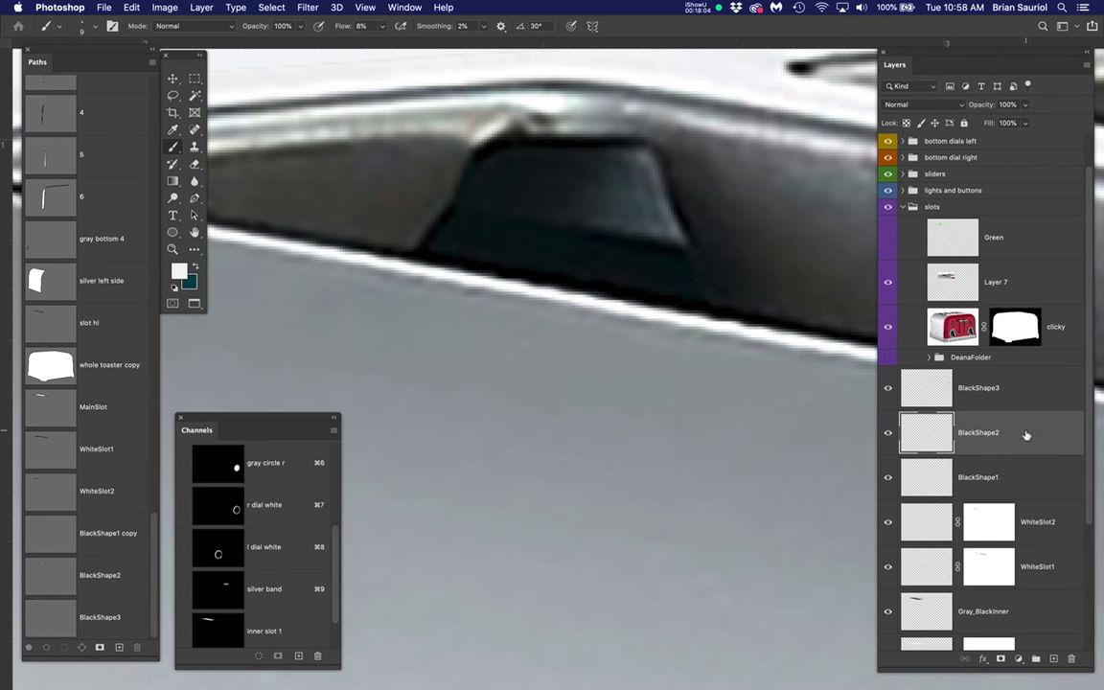
pyautogui.keyDown('super'); pyautogui.click(50, 581); pyautogui.keyUp('super')
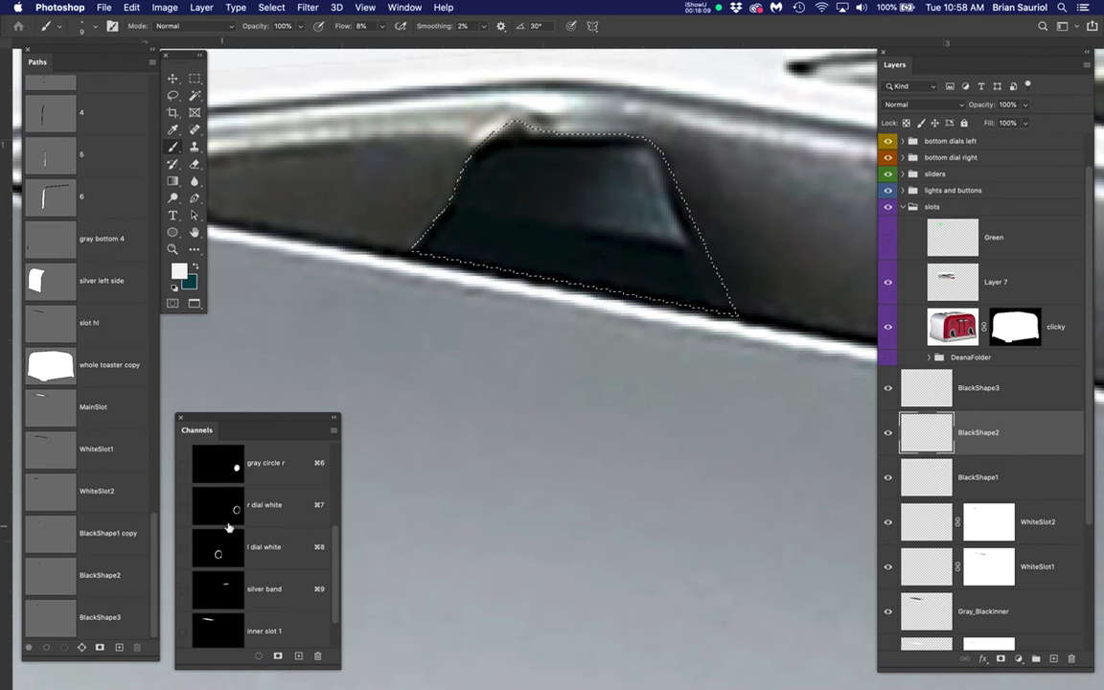
# Fill the BlackShape2 selection with near-black sampled from the dark shape inside the photo's slot, with the clicky photo hidden, and deselect
pyautogui.press('b')
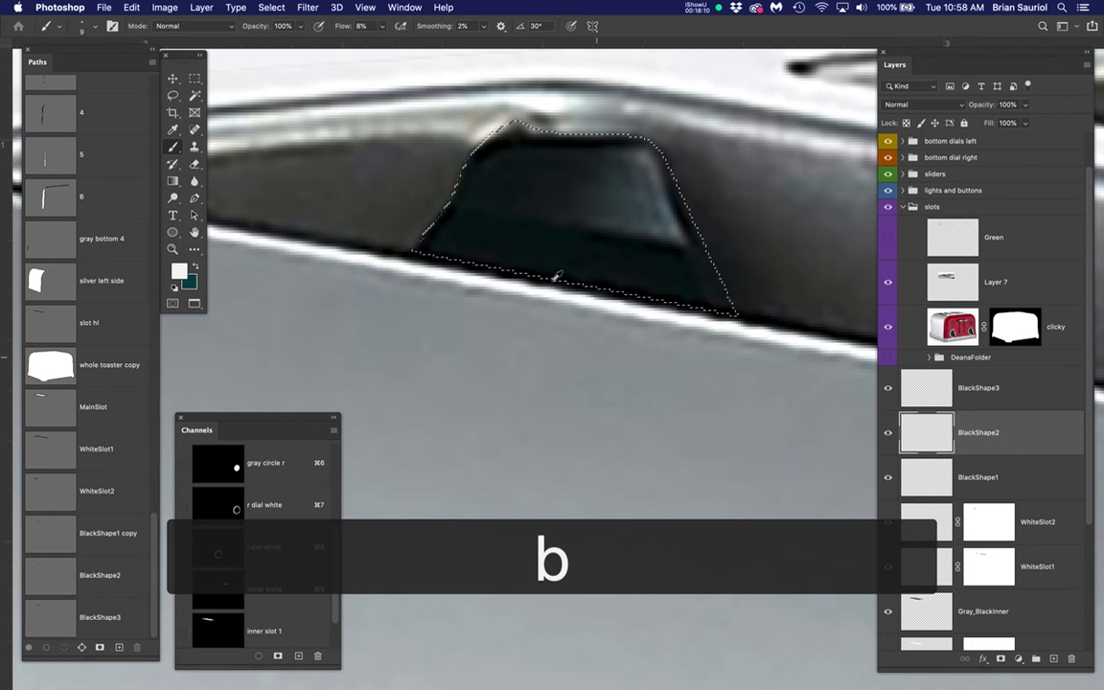
pyautogui.keyDown('alt'); pyautogui.click(479, 231); pyautogui.keyUp('alt')
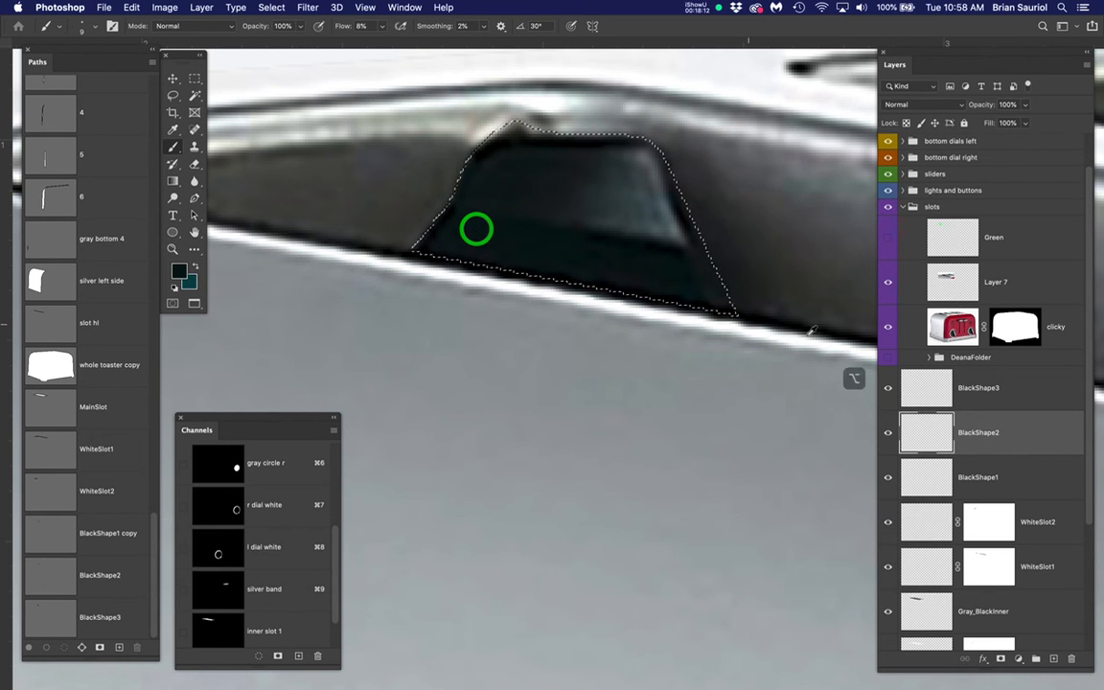
pyautogui.click(887, 327)
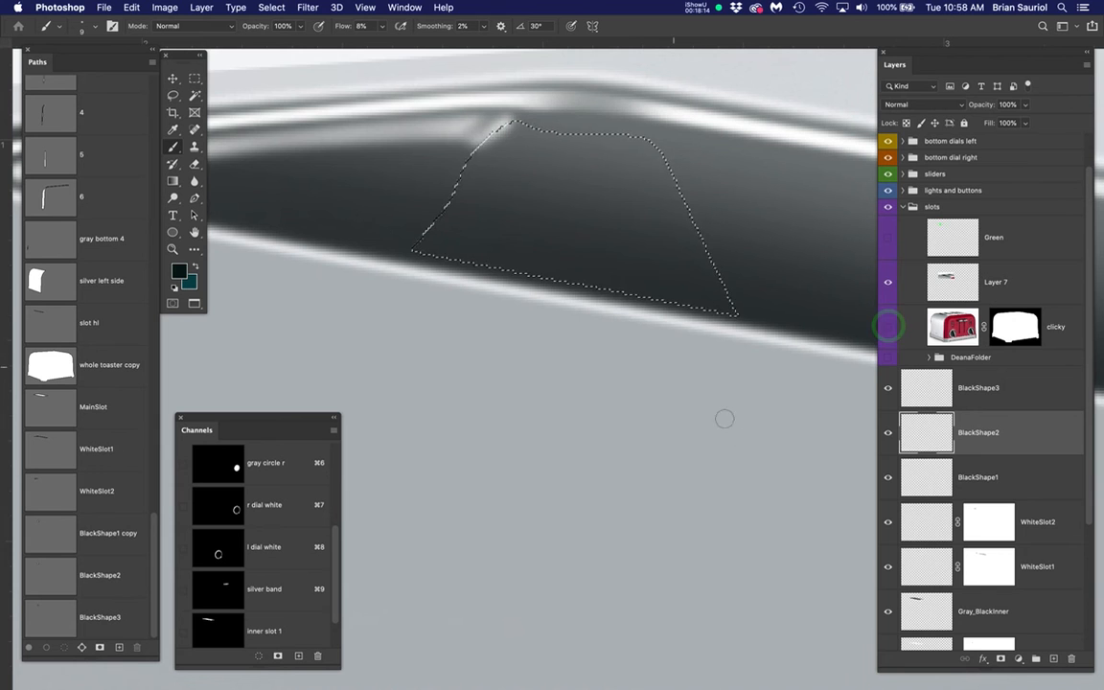
pyautogui.hotkey('alt', 'BackSpace')
pyautogui.press('super+d')
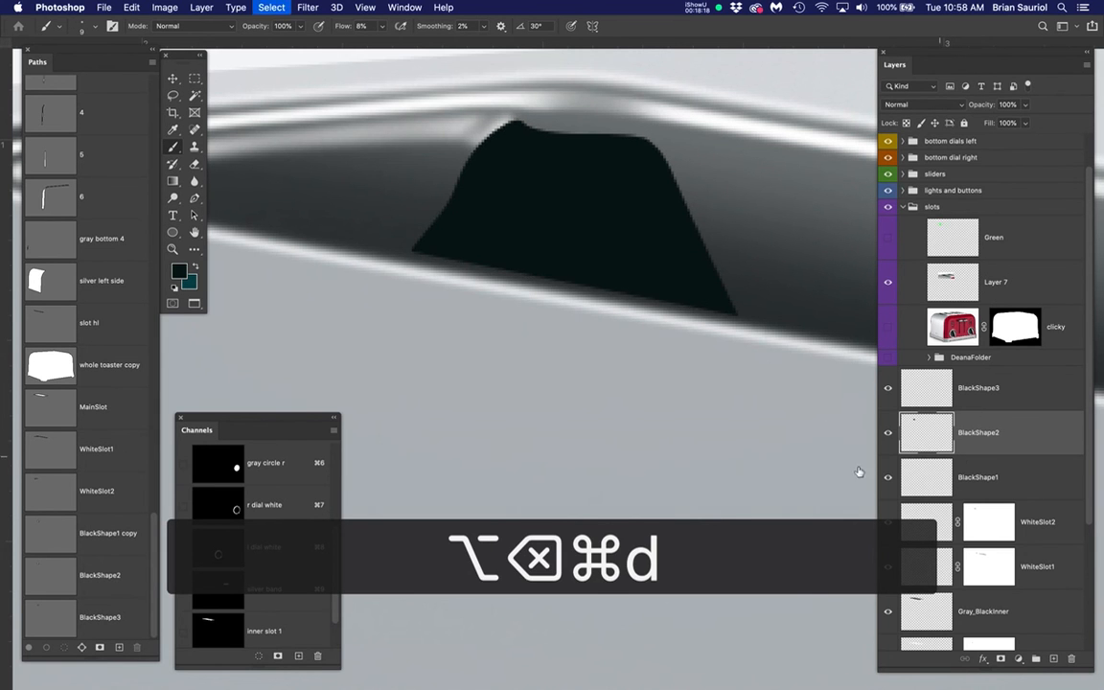
# Soften the dark shape on the BlackShape2 layer by applying the last-used Gaussian Blur twice
pyautogui.click(887, 327)
pyautogui.click(887, 327)
pyautogui.click(298, 7)
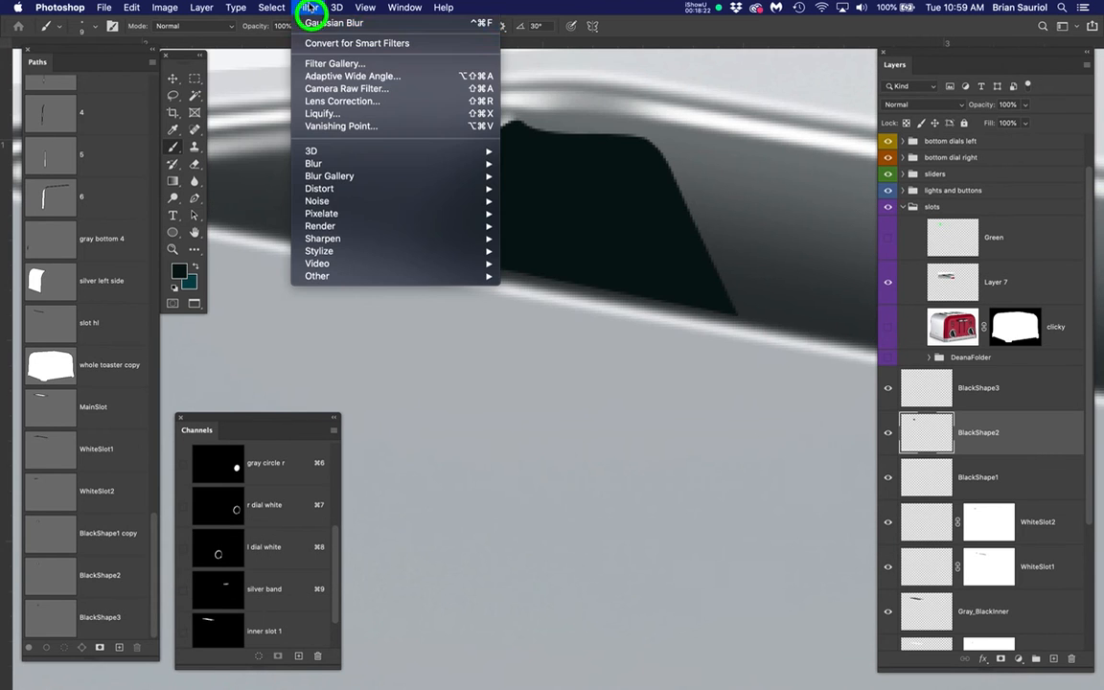
pyautogui.click(319, 29)
pyautogui.click(313, 8)
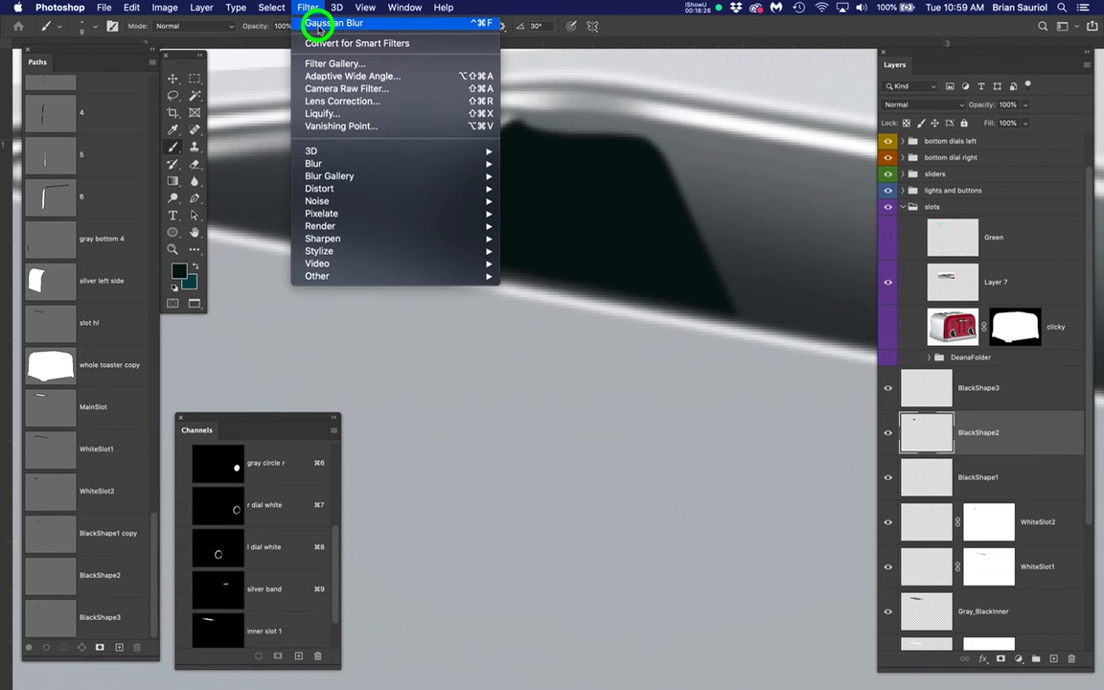
pyautogui.click(319, 24)
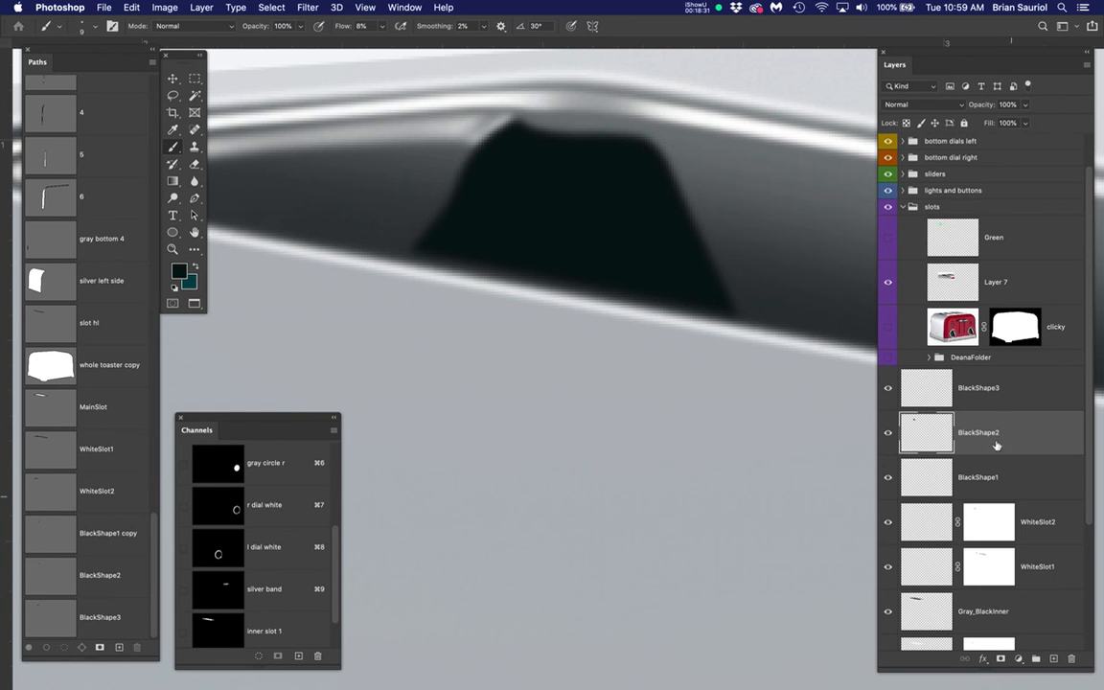
# Move the Layer 7 reference crop up and to the left so its slot sits just beneath the painted slot
pyautogui.click(981, 397)
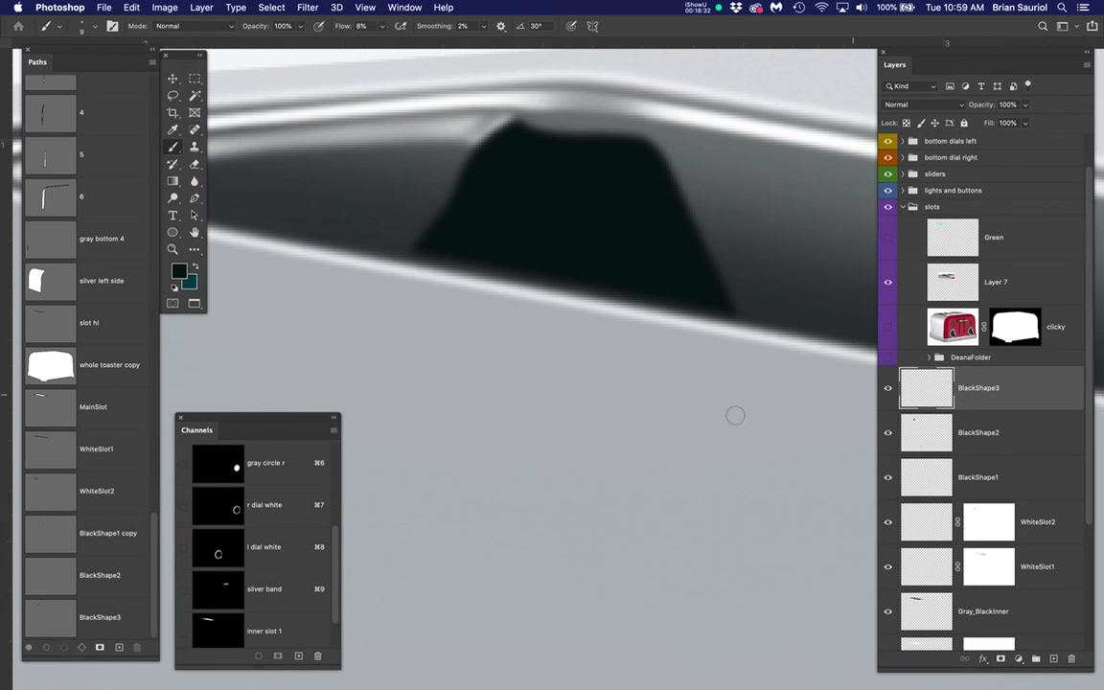
pyautogui.scroll(-3, 535, 444)
pyautogui.press('space')
pyautogui.moveTo(578, 594); pyautogui.dragTo(561, 404)
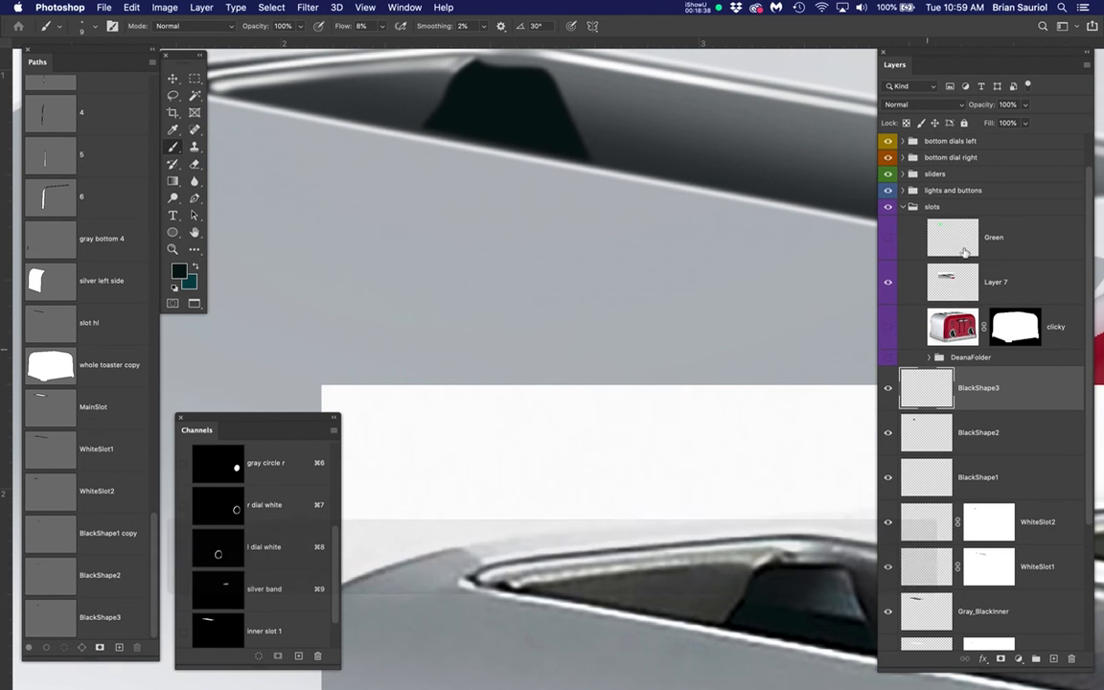
pyautogui.click(888, 282)
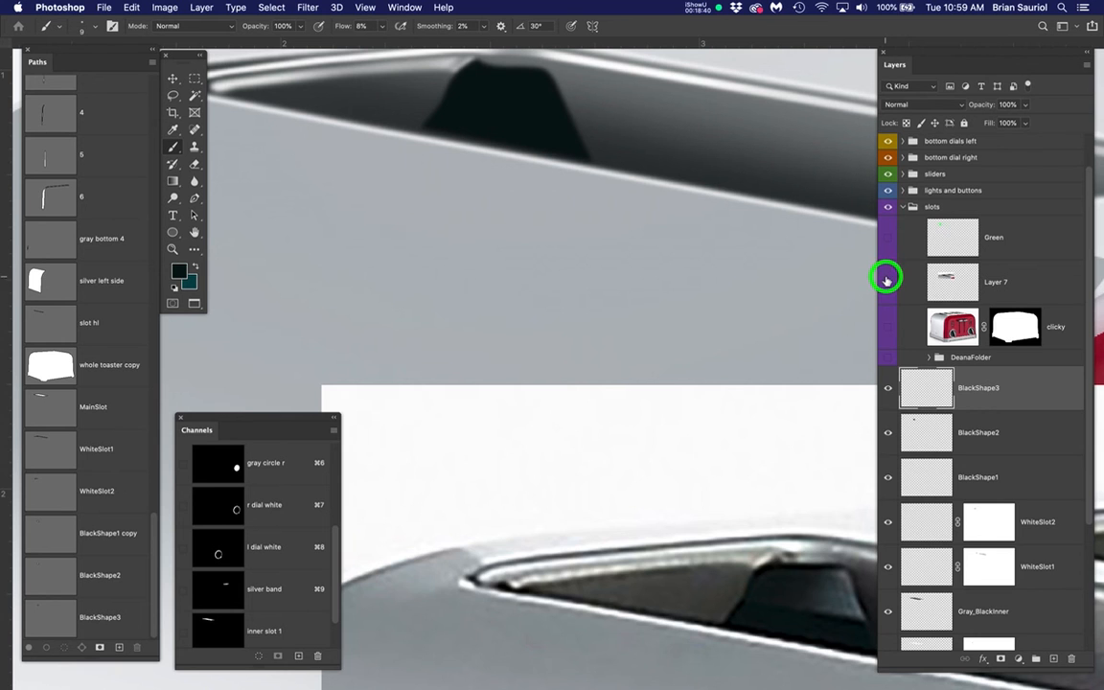
pyautogui.click(888, 282)
pyautogui.click(1011, 286)
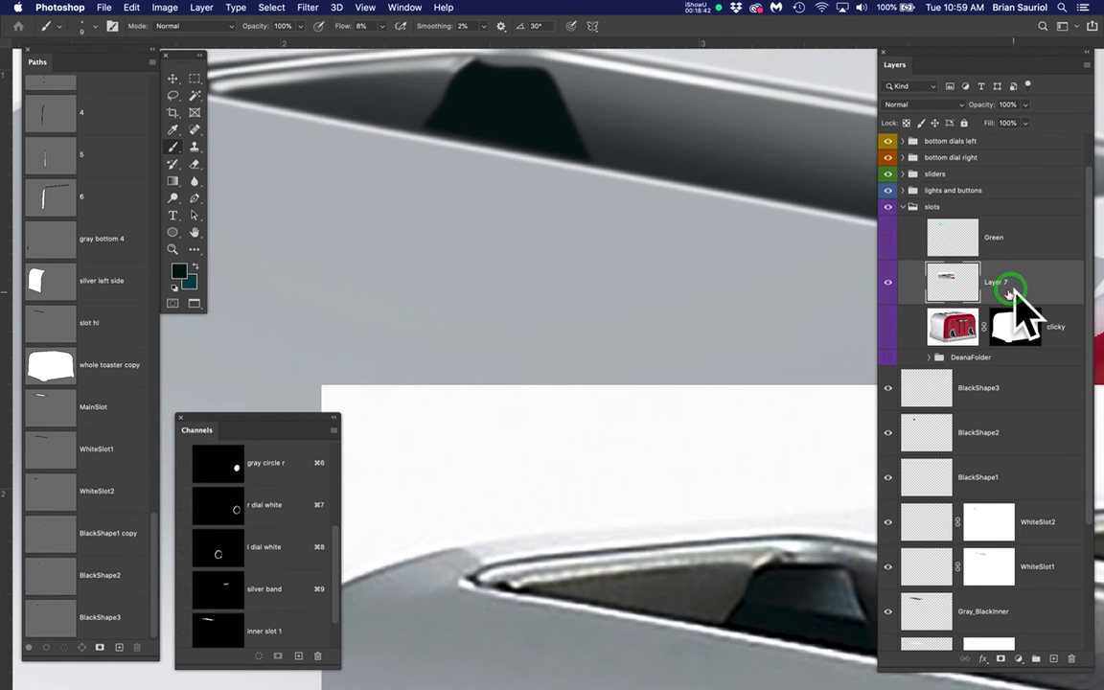
pyautogui.press('v')
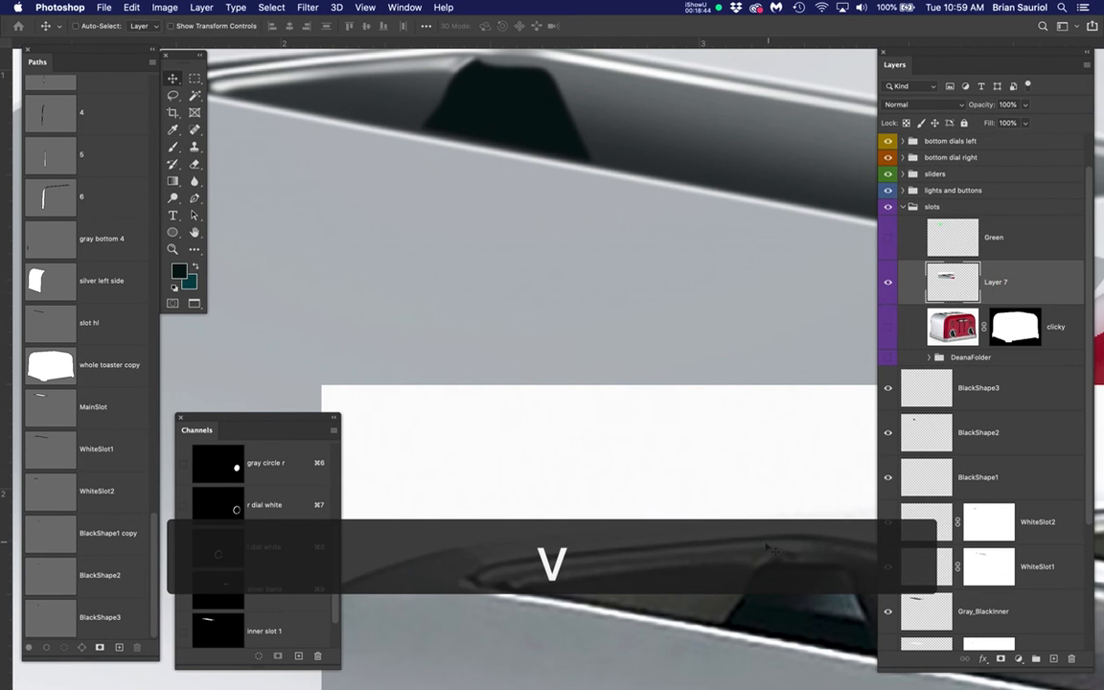
pyautogui.press('super+d')
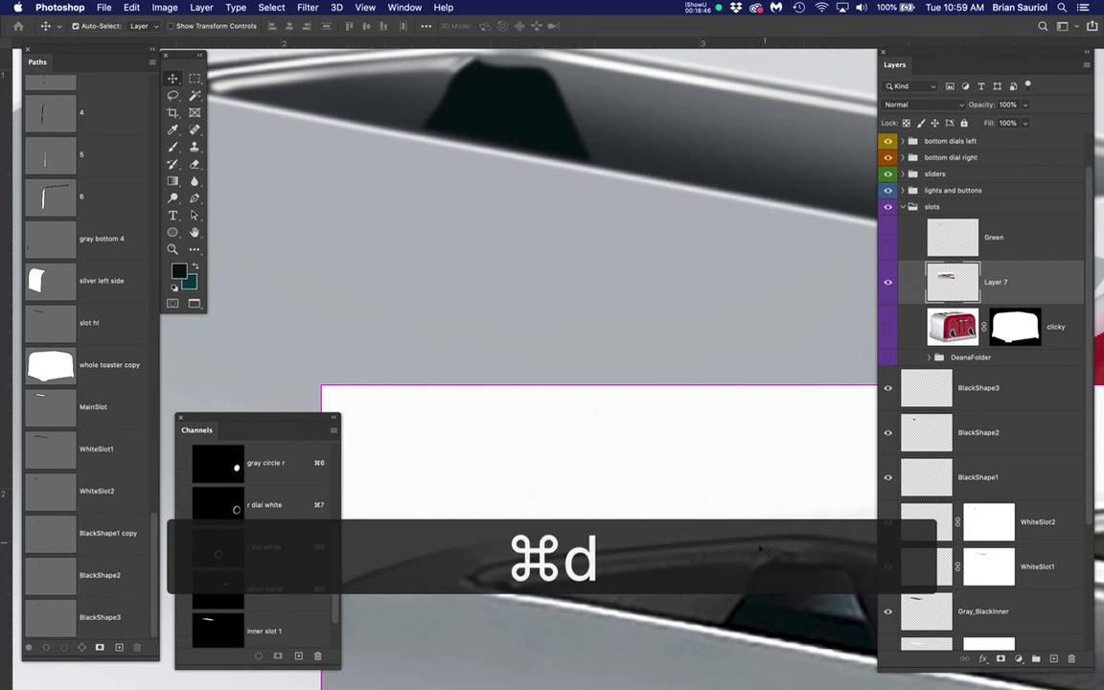
pyautogui.press('super+d')
pyautogui.moveTo(800, 613); pyautogui.dragTo(596, 419)
pyautogui.scroll(3, 511, 129)
pyautogui.press('space')
pyautogui.moveTo(608, 243); pyautogui.dragTo(616, 262)
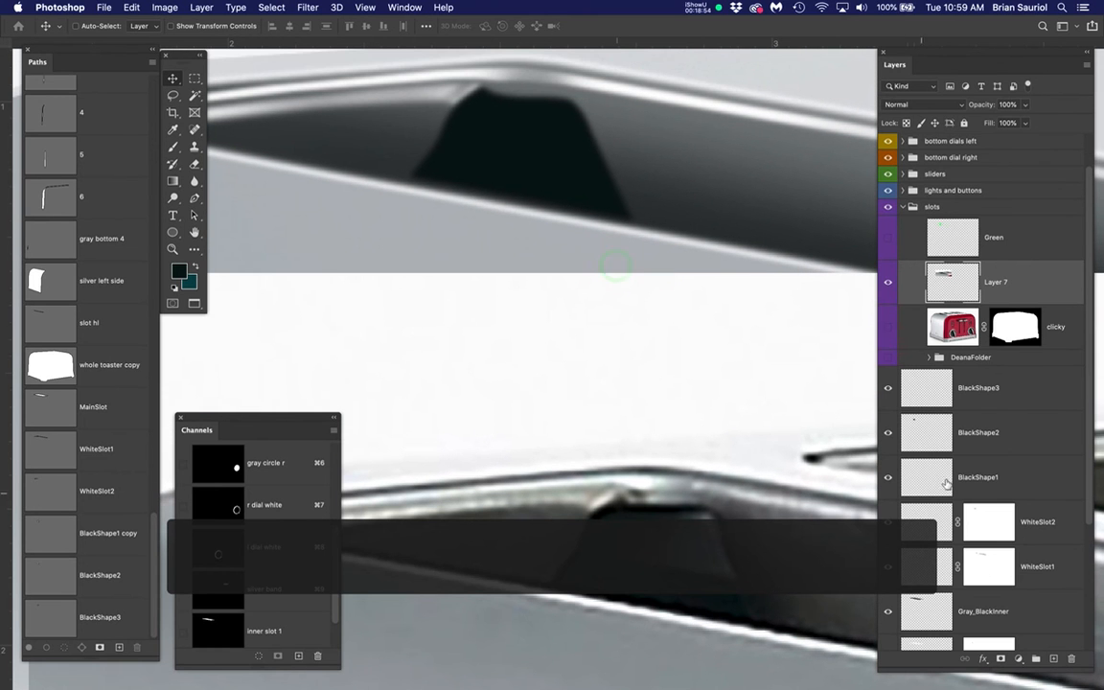
# Load the BlackShape3 path as a selection with the BlackShape3 layer active
pyautogui.click(996, 389)
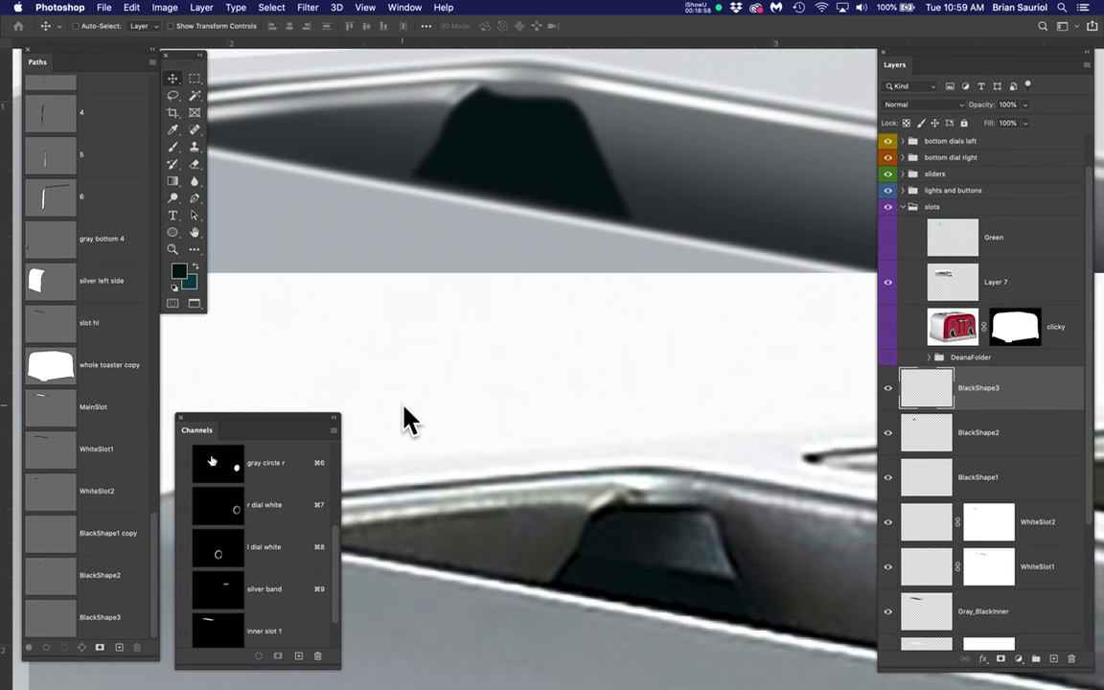
pyautogui.click(60, 530)
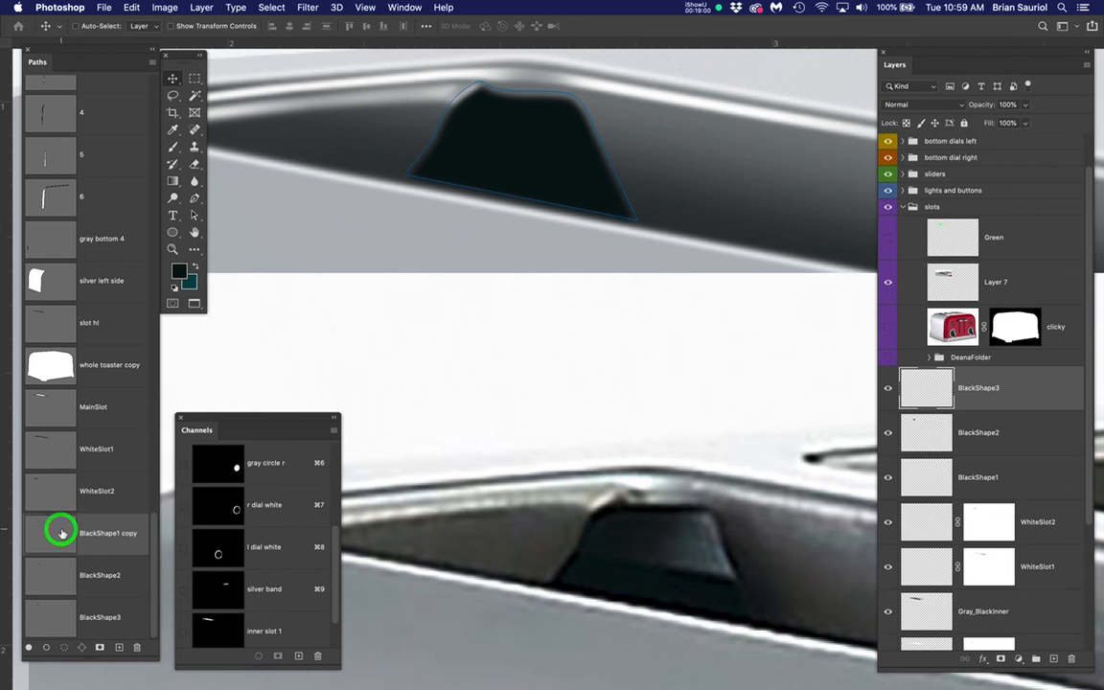
pyautogui.click(53, 584)
pyautogui.click(52, 612)
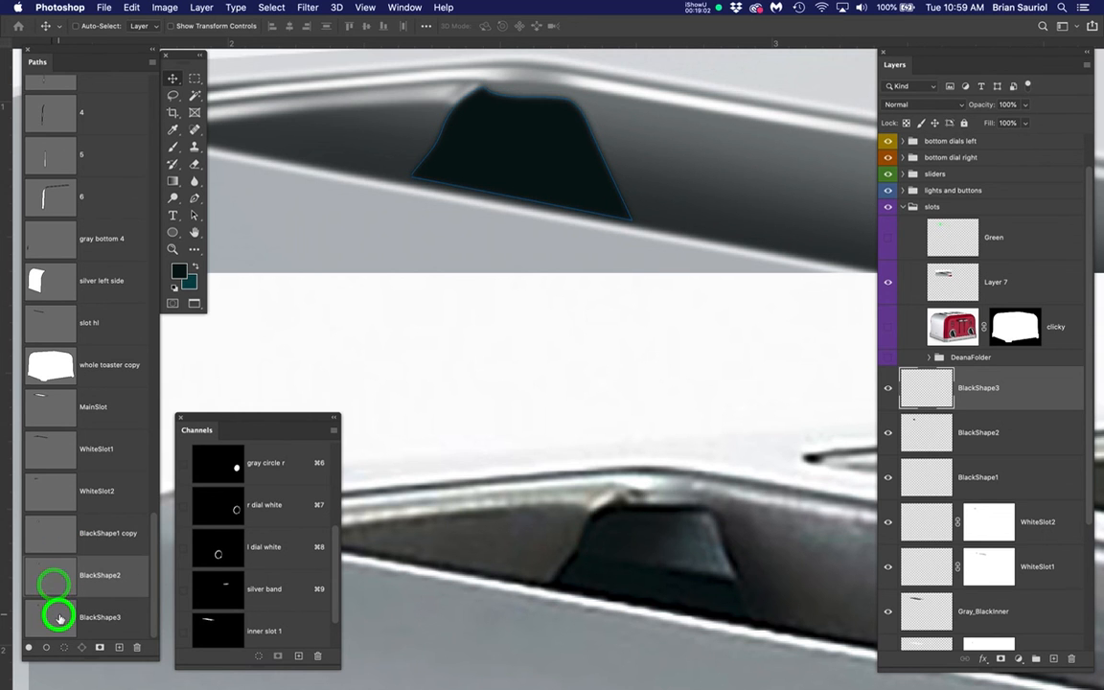
pyautogui.keyDown('super'); pyautogui.click(58, 618); pyautogui.keyUp('super')
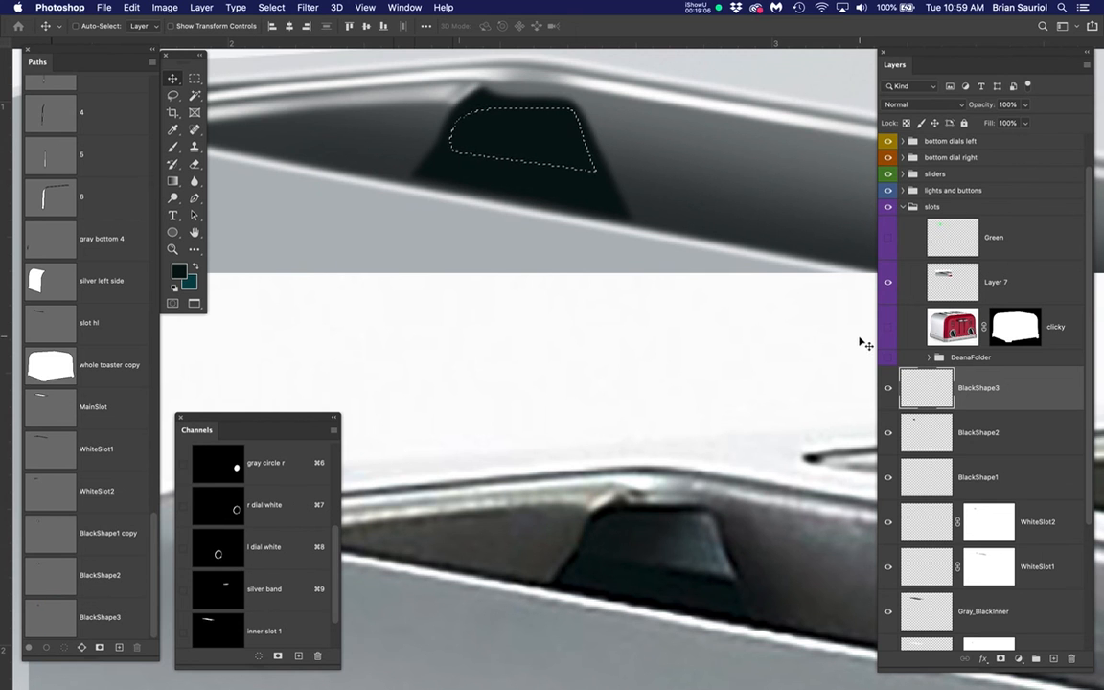
# Show the clicky photo, sample the gray highlight inside the slot's dark shape, and enlarge the brush to 60
pyautogui.click(888, 328)
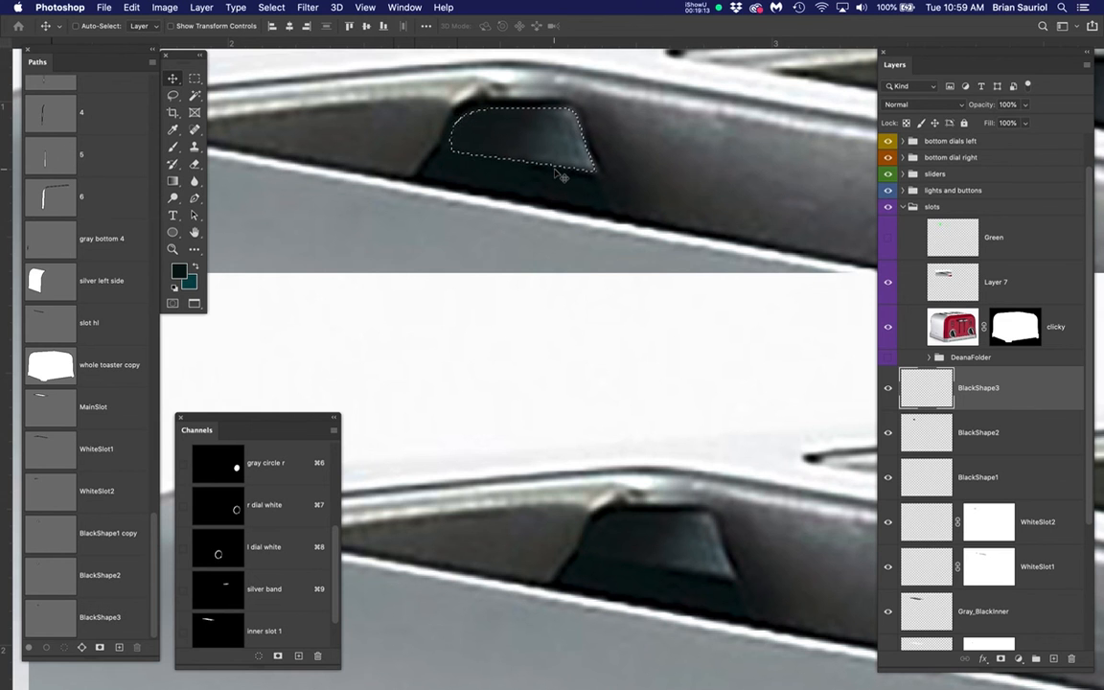
pyautogui.press('b')
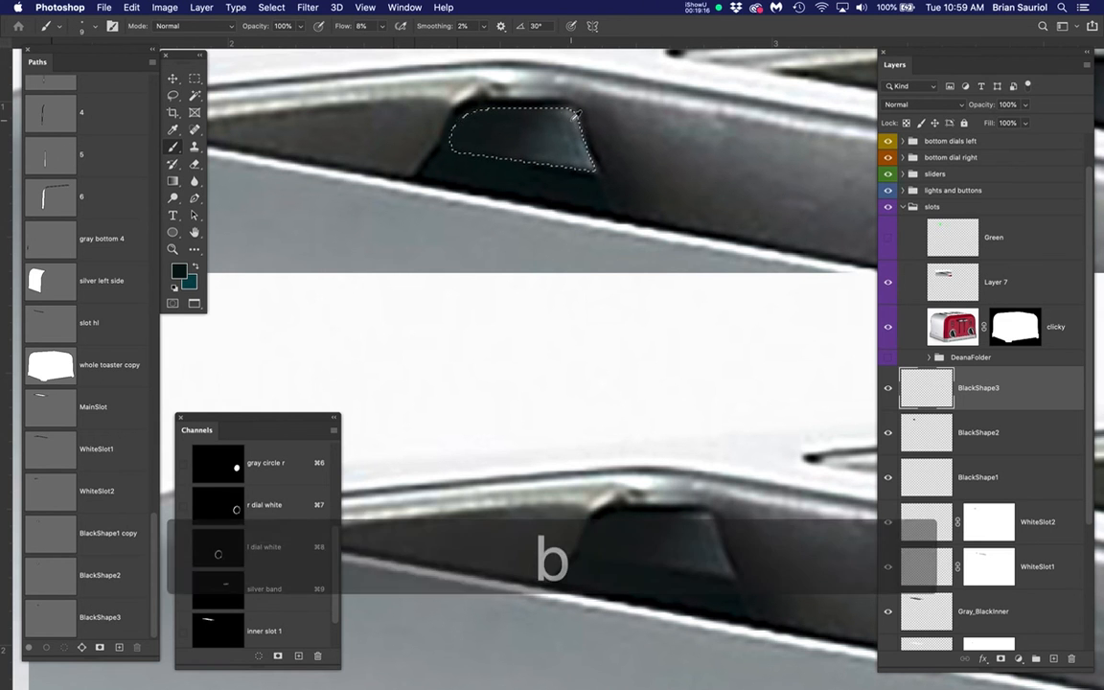
pyautogui.keyDown('alt'); pyautogui.click(571, 120); pyautogui.keyUp('alt')
pyautogui.click(571, 120)
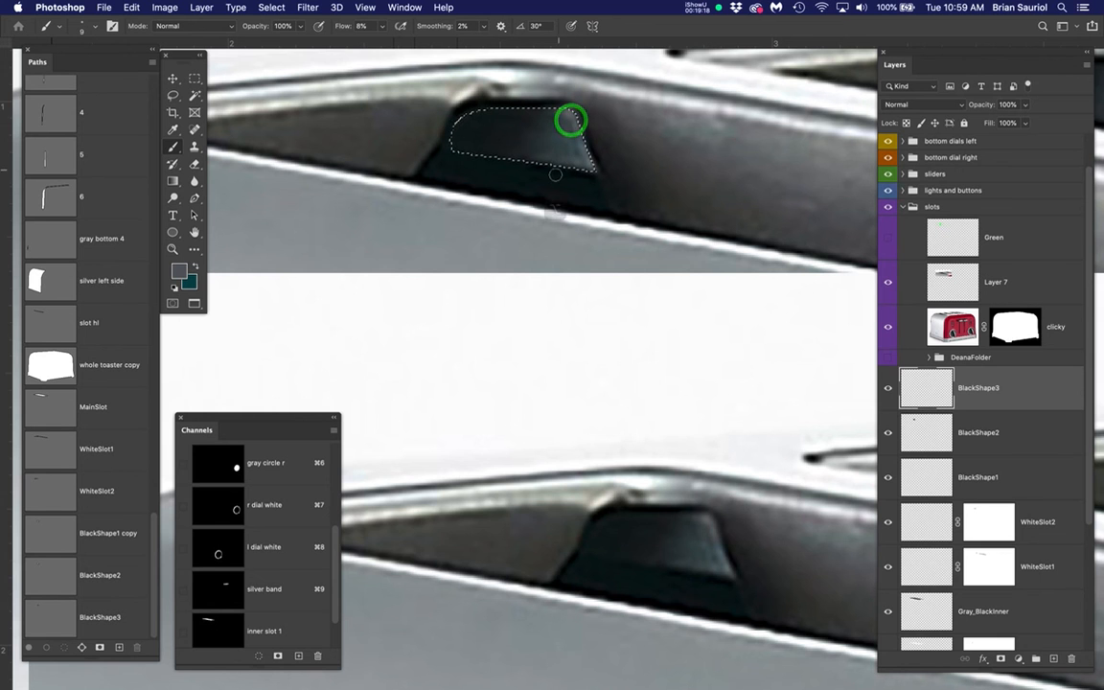
pyautogui.press(']')
pyautogui.press(']')
pyautogui.press(']')
pyautogui.press(']')
pyautogui.press(']')
pyautogui.press(']')
pyautogui.press(']')
pyautogui.press(']')
pyautogui.press(']')
pyautogui.press(']')
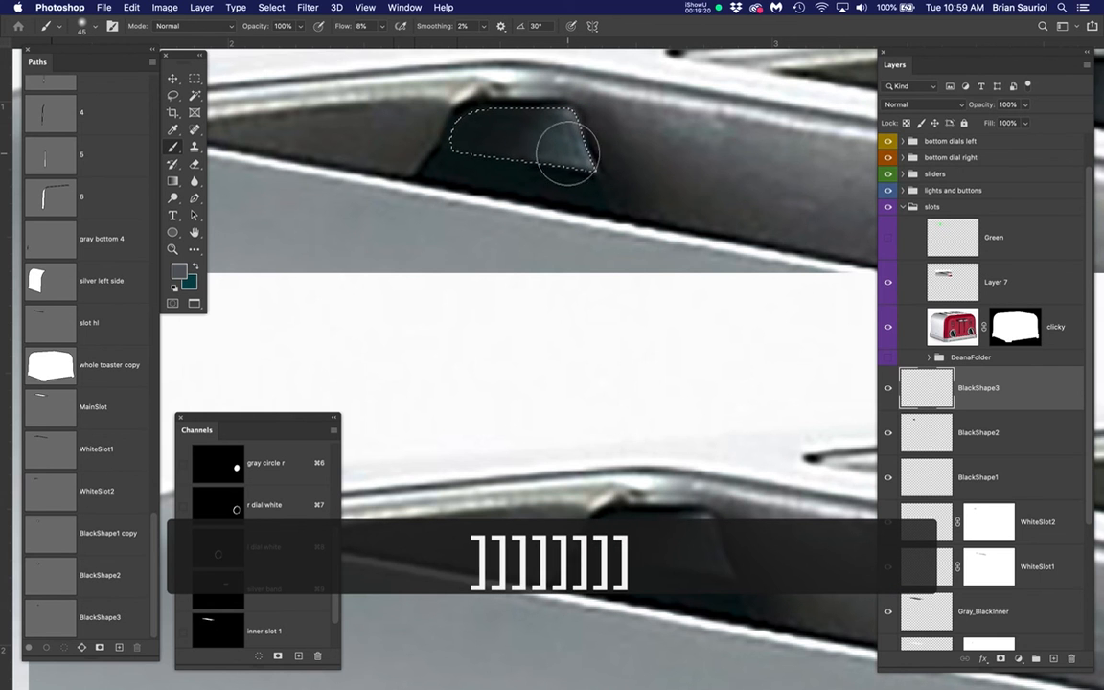
pyautogui.press(']')
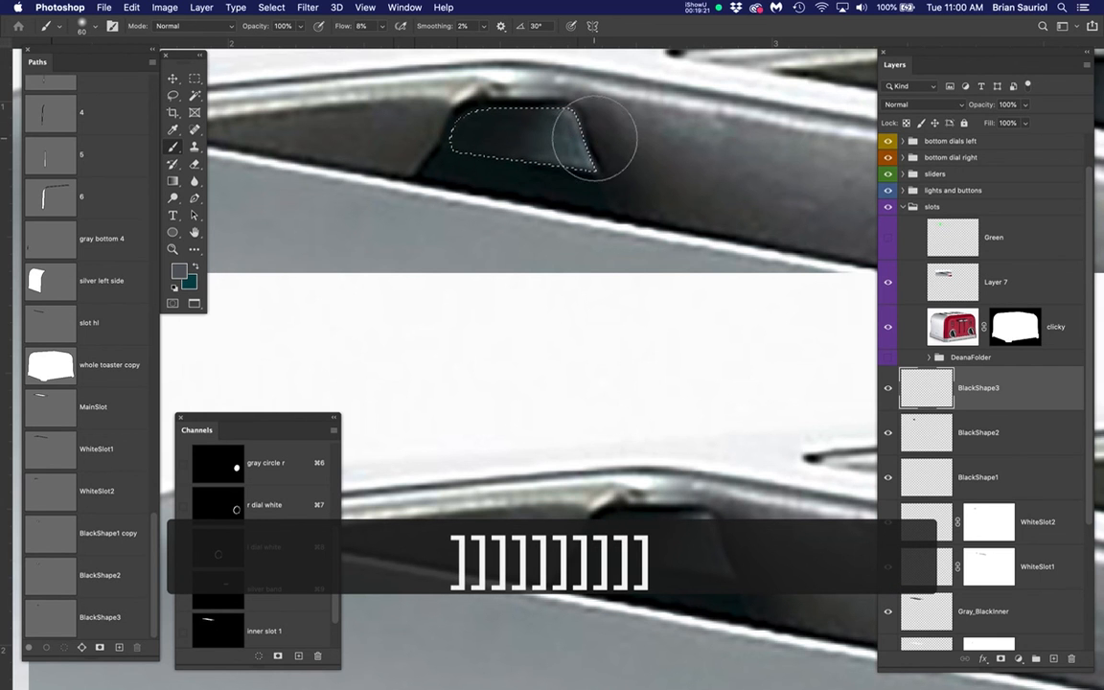
# Hide the clicky photo and selection edges, and paint a soft gray gradient along the right, top and lower edges of the BlackShape3 selection
pyautogui.click(889, 327)
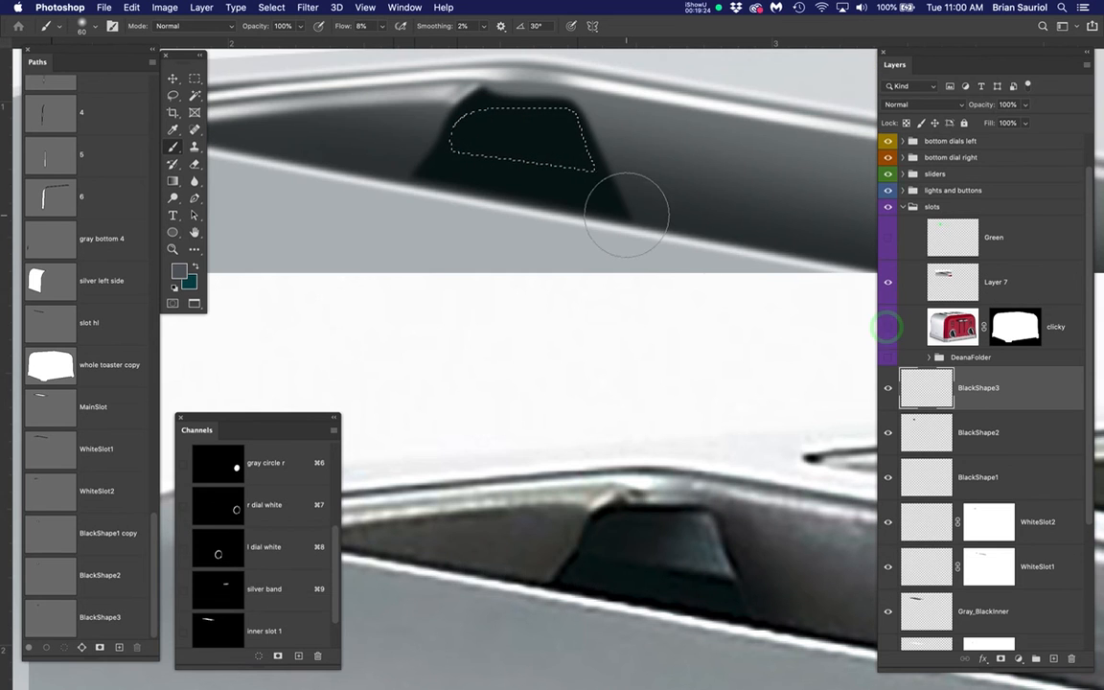
pyautogui.press('super+h')
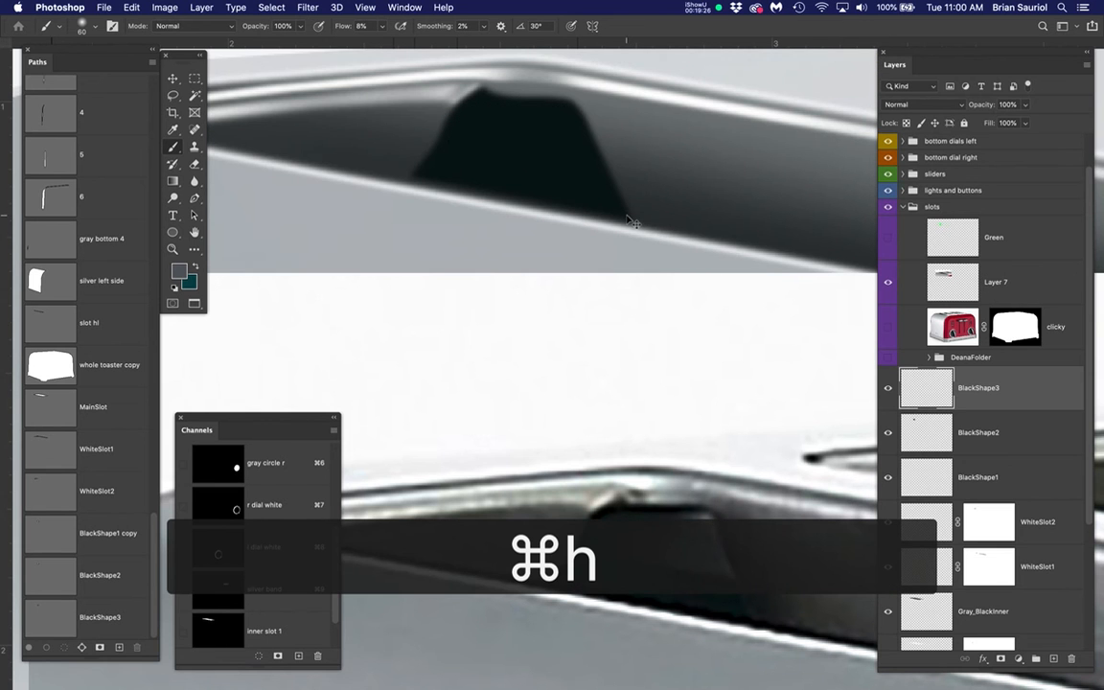
pyautogui.moveTo(602, 100)
pyautogui.mouseDown()
pyautogui.moveTo(627, 180)
pyautogui.moveTo(575, 54)
pyautogui.moveTo(613, 170)
pyautogui.moveTo(587, 88)
pyautogui.moveTo(603, 174)
pyautogui.mouseUp()
pyautogui.moveTo(603, 108); pyautogui.dragTo(586, 159)
pyautogui.click(515, 180)
pyautogui.click(533, 180)
pyautogui.click(505, 180)
pyautogui.click(477, 179)
pyautogui.click(587, 153)
pyautogui.click(604, 122)
pyautogui.click(540, 50)
pyautogui.click(565, 93)
pyautogui.click(518, 55)
pyautogui.click(516, 71)
pyautogui.click(548, 92)
pyautogui.click(611, 165)
pyautogui.click(591, 142)
pyautogui.click(597, 168)
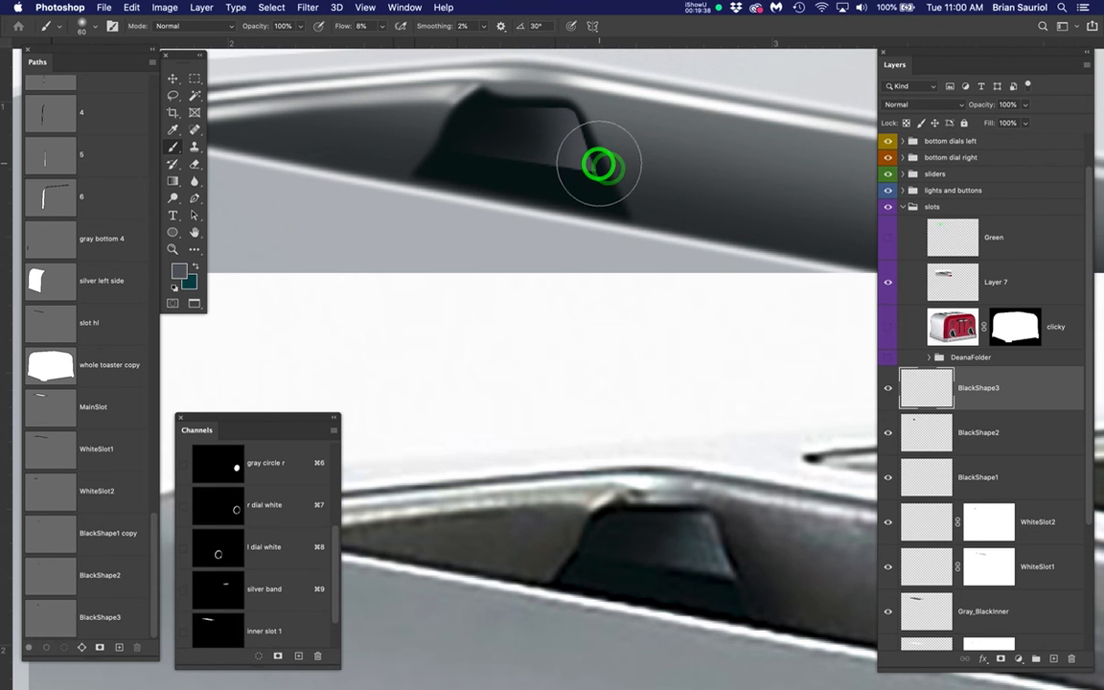
pyautogui.click(653, 316)
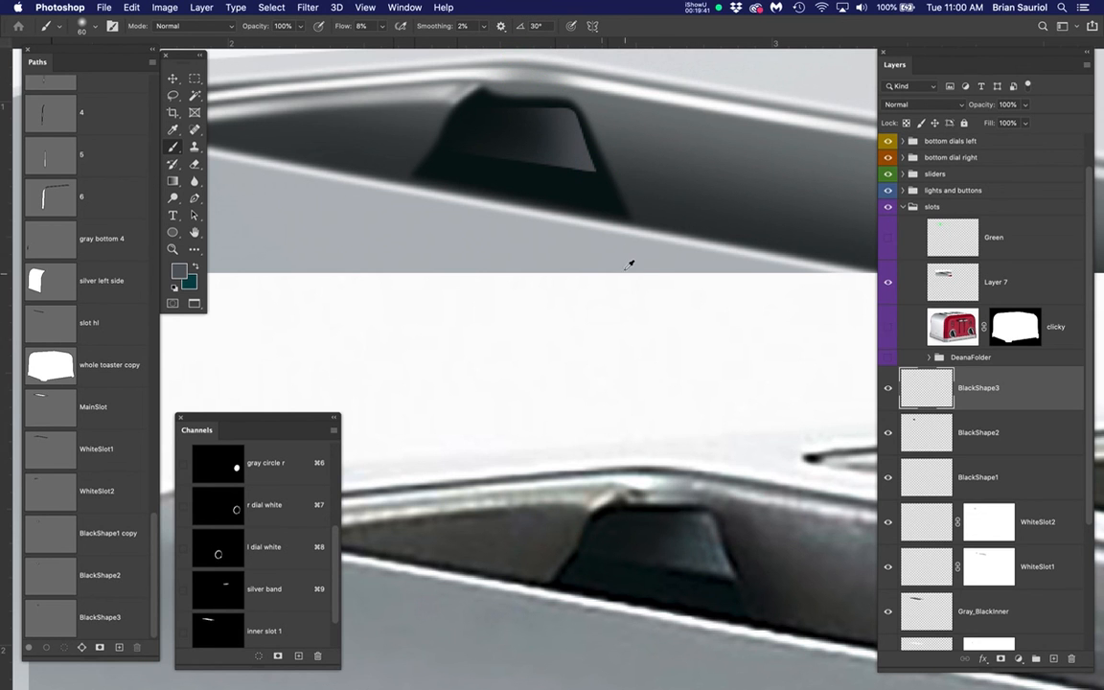
# Sample white, reduce the brush to 20, paint a brighter highlight down the selection's right edge, and deselect
pyautogui.keyDown('alt'); pyautogui.click(625, 288); pyautogui.keyUp('alt')
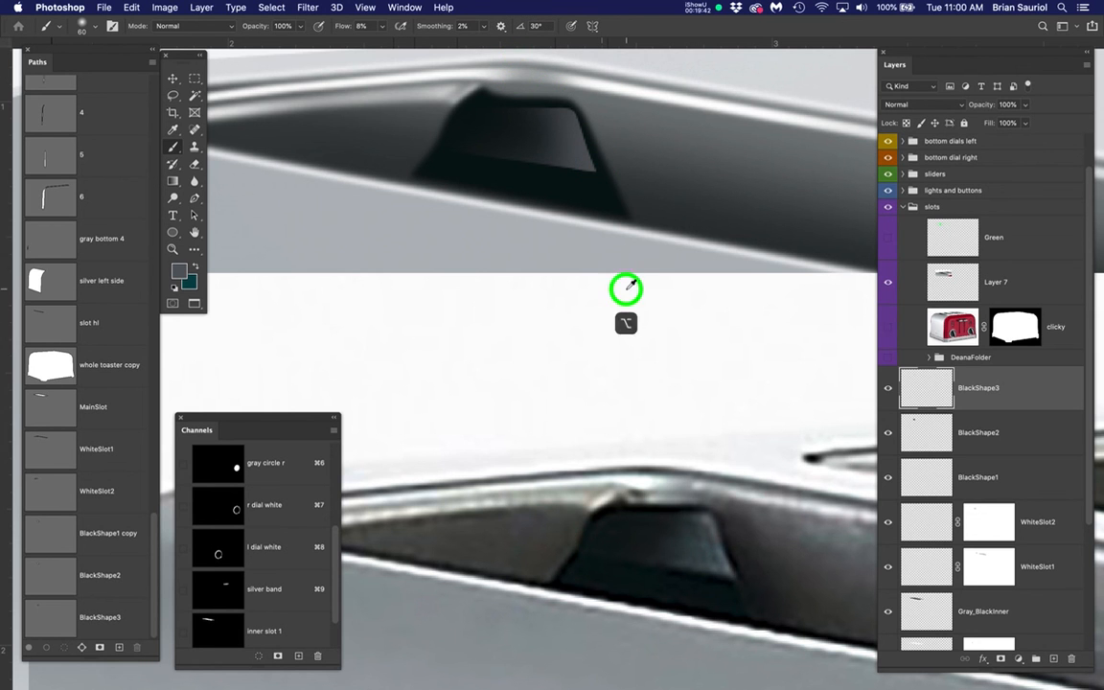
pyautogui.press('[')
pyautogui.press('[')
pyautogui.press('[')
pyautogui.press('[')
pyautogui.press('[')
pyautogui.press('[')
pyautogui.press('[')
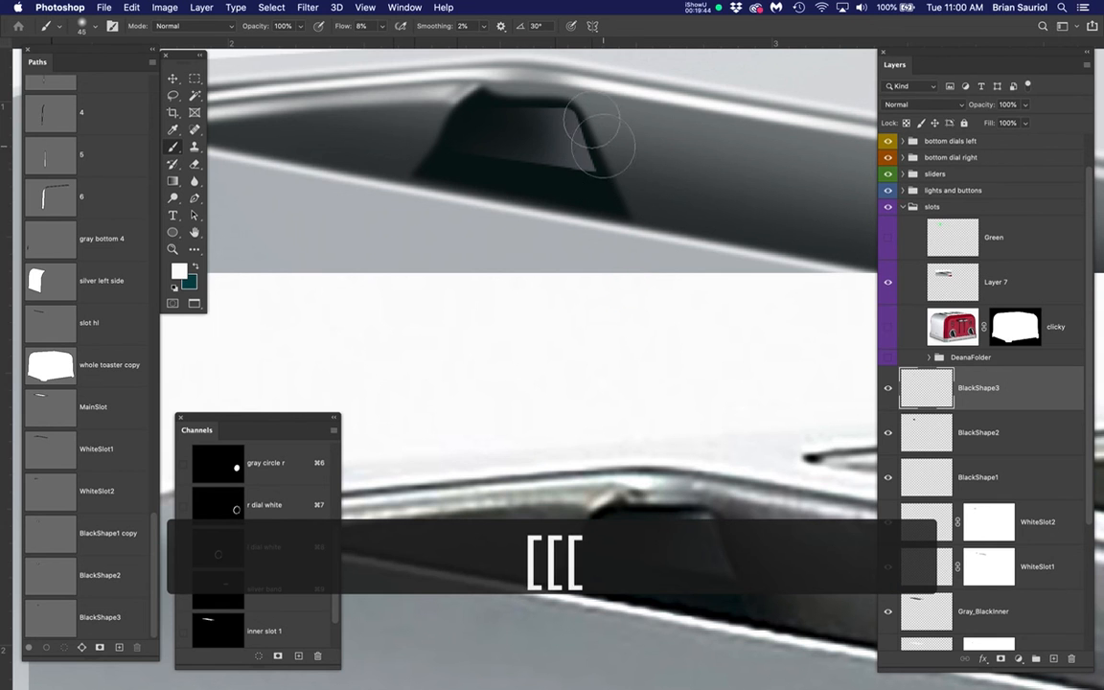
pyautogui.moveTo(568, 106)
pyautogui.mouseDown()
pyautogui.moveTo(607, 175)
pyautogui.moveTo(574, 85)
pyautogui.moveTo(609, 182)
pyautogui.mouseUp()
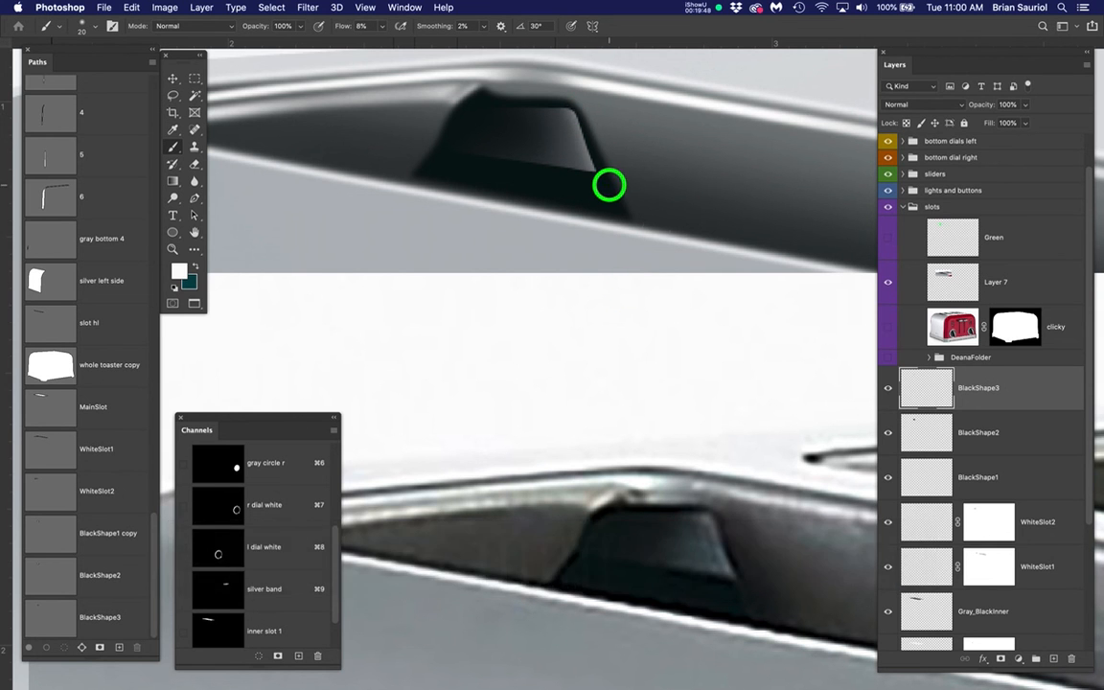
pyautogui.press('super+d')
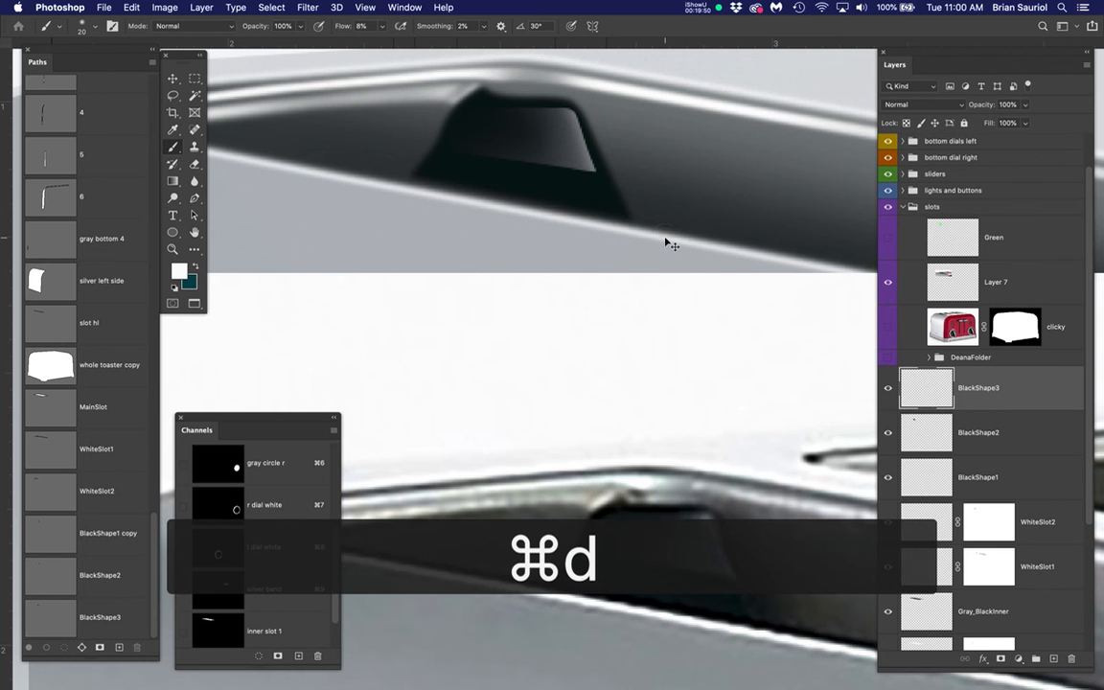
# Apply the last-used Gaussian Blur to the BlackShape3 layer
pyautogui.click(918, 385)
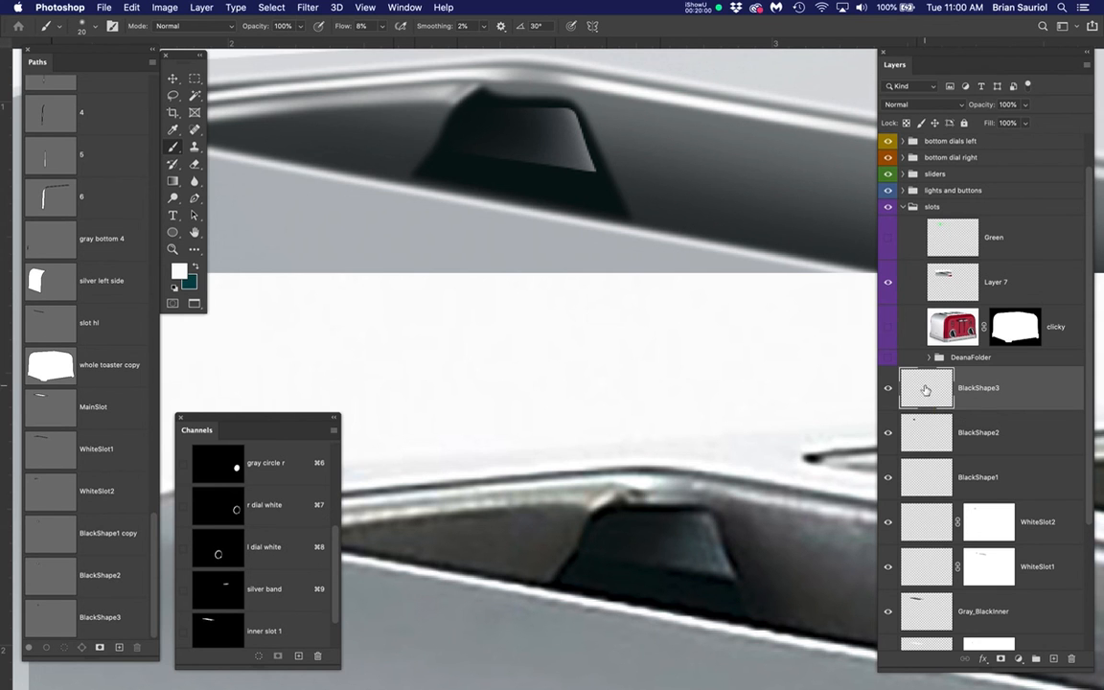
pyautogui.click(304, 8)
pyautogui.click(316, 26)
# Hide the Layer 7 reference crop and compare the painted slot with the clicky photo
pyautogui.scroll(-5, 546, 219)
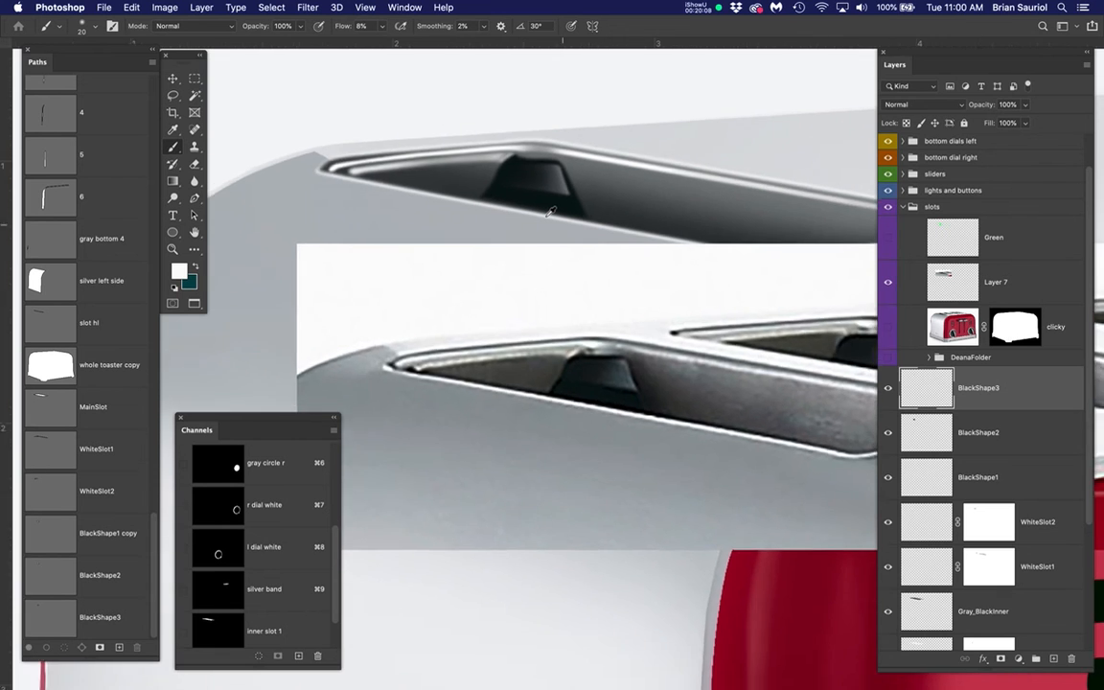
pyautogui.moveTo(556, 273); pyautogui.dragTo(498, 264)
pyautogui.click(887, 280)
pyautogui.scroll(-1, 621, 304)
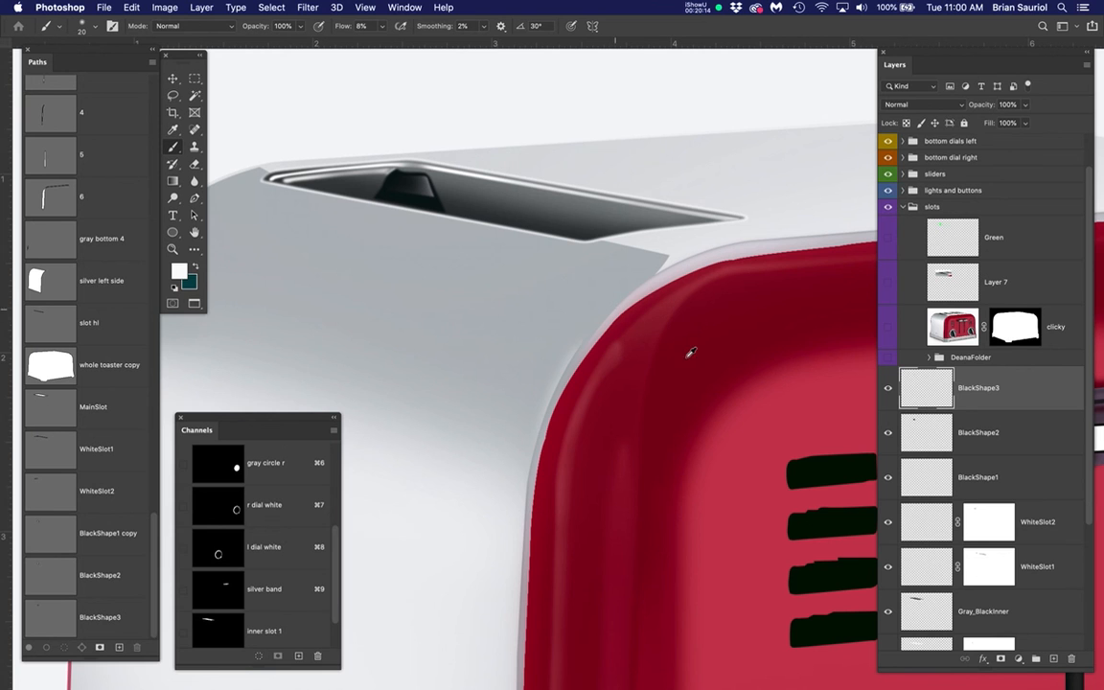
pyautogui.click(888, 326)
pyautogui.click(888, 325)
pyautogui.scroll(-1, 551, 274)
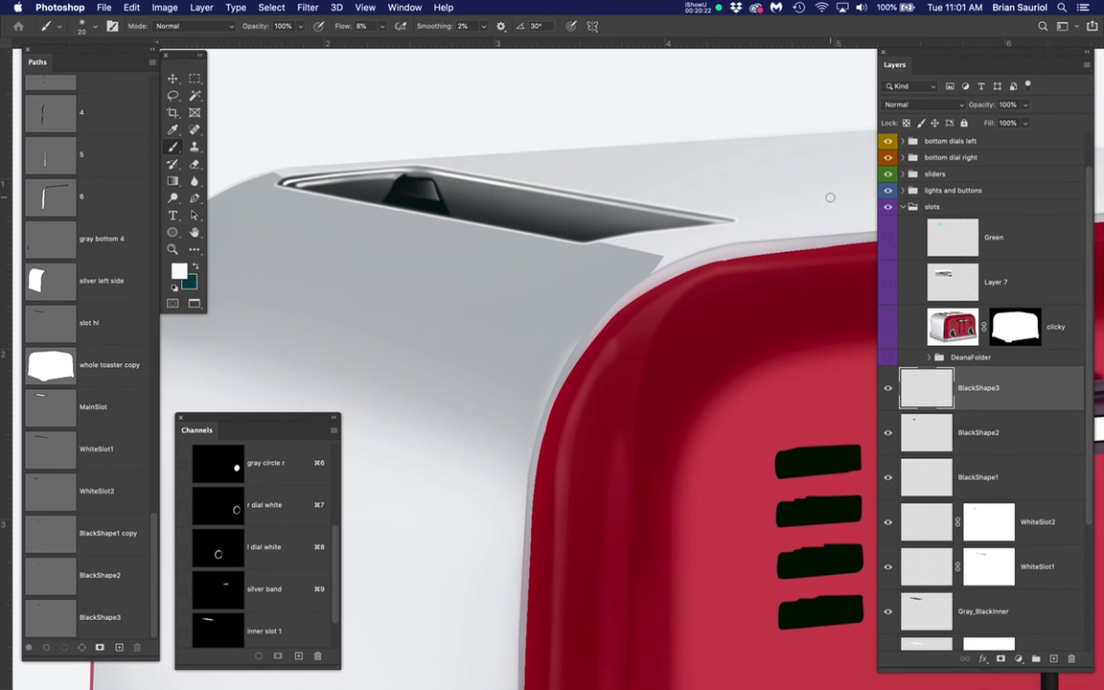
# Select the layers from WhiteOuter up through BlackShape3 and put them together in a new group
pyautogui.scroll(-5, 1009, 422)
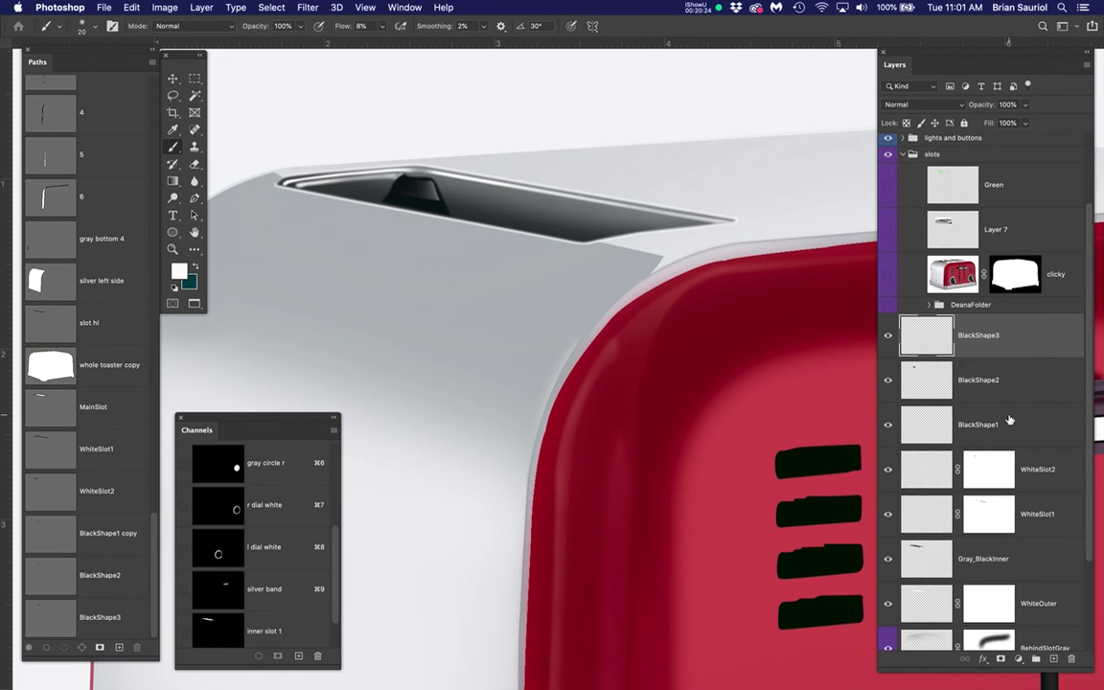
pyautogui.scroll(-1, 1008, 419)
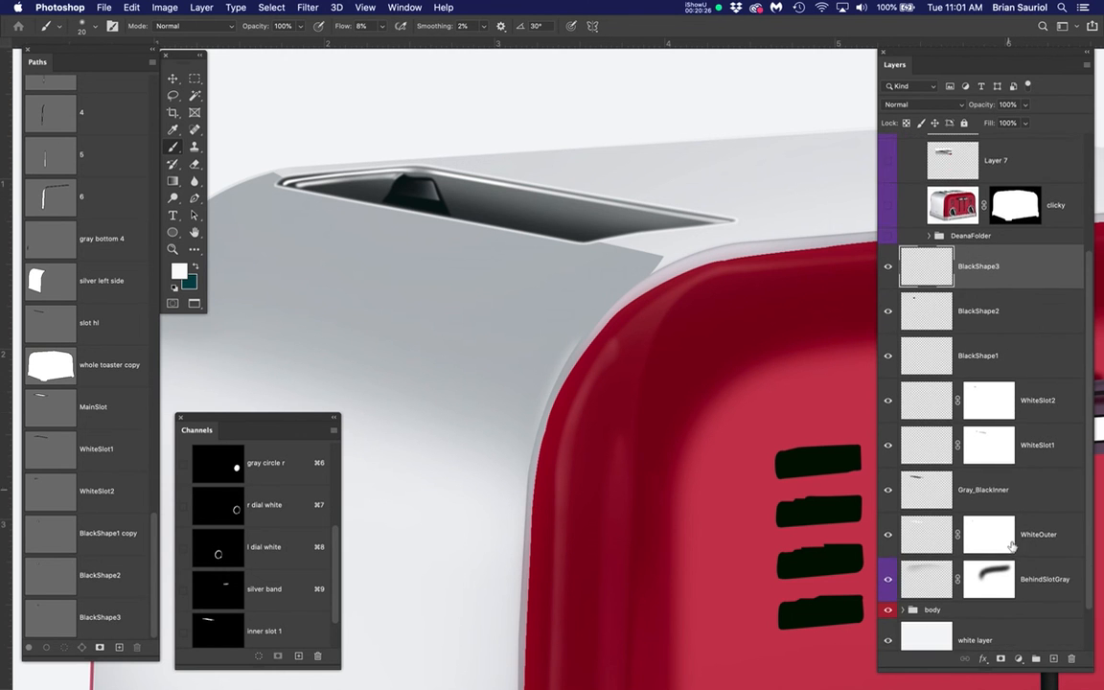
pyautogui.click(1045, 538)
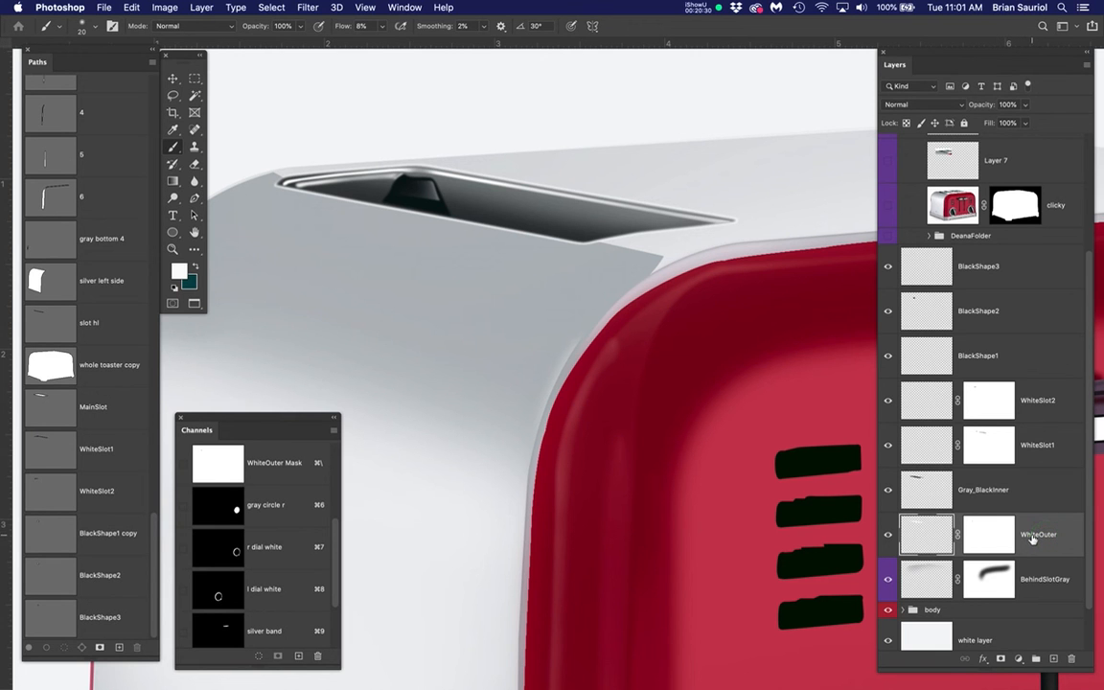
pyautogui.keyDown('shift'); pyautogui.click(1023, 272); pyautogui.keyUp('shift')
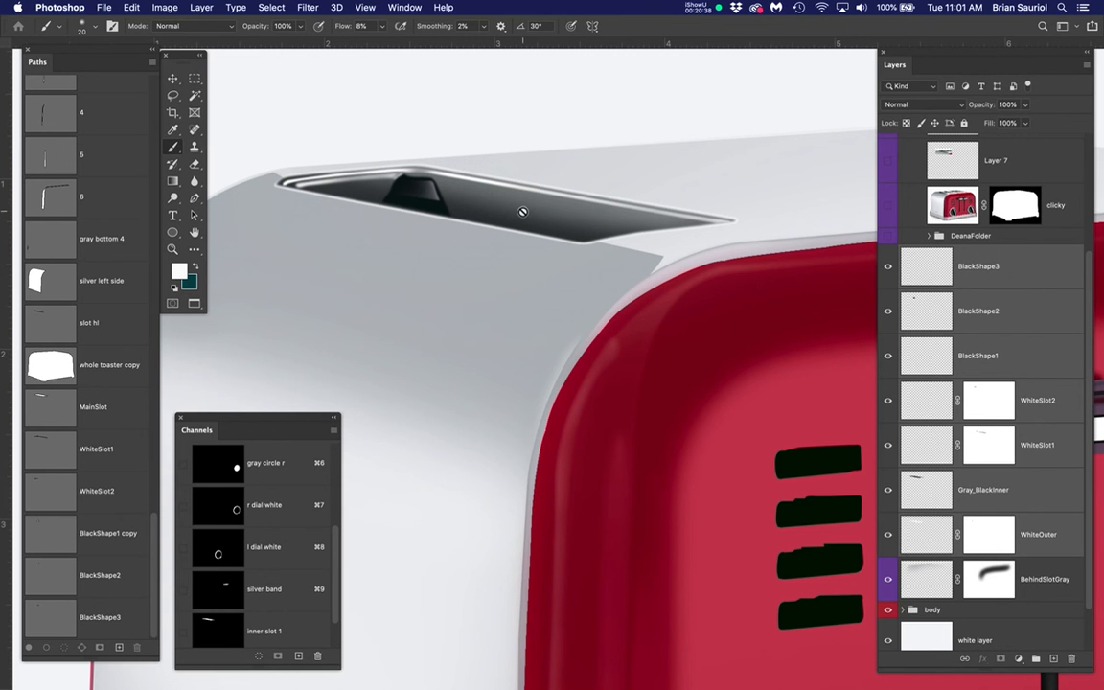
pyautogui.click(1035, 658)
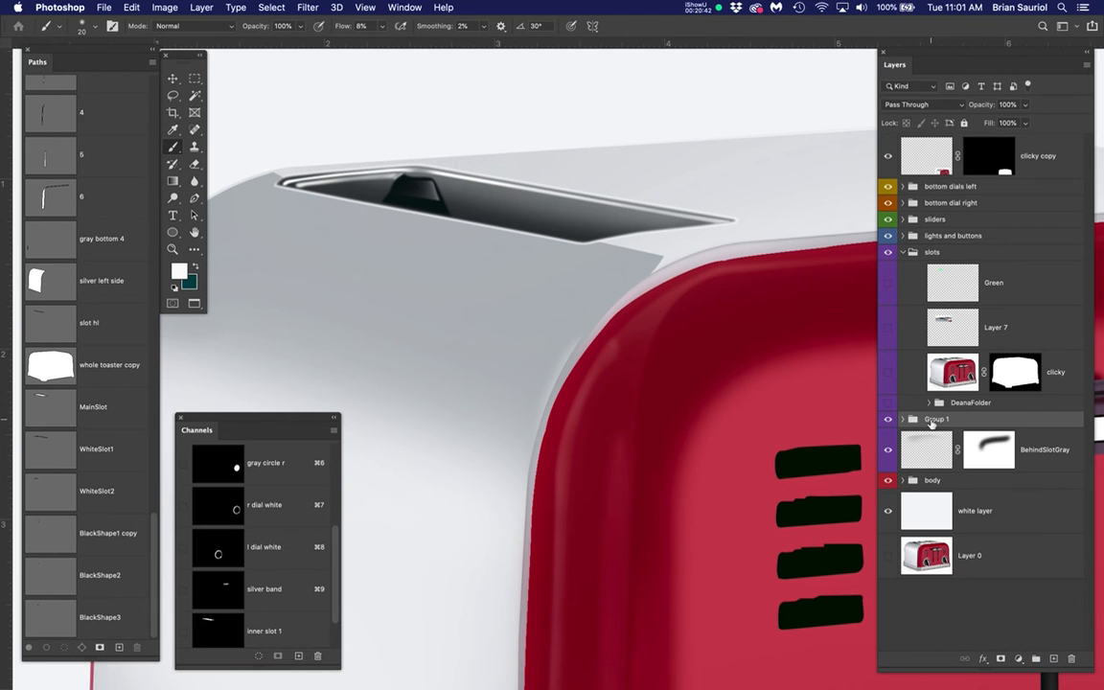
# Check which artwork the new group controls by switching its visibility, and rename the group Slot1
pyautogui.click(888, 420)
pyautogui.click(888, 420)
pyautogui.click(934, 419)
pyautogui.click(934, 419)
pyautogui.write('Slot1')
pyautogui.press('Return')
# Duplicate the Slot1 group and name the copy Slot2
pyautogui.moveTo(1014, 423); pyautogui.dragTo(1056, 660)
pyautogui.click(942, 419)
pyautogui.write('Slot2')
pyautogui.press('Return')
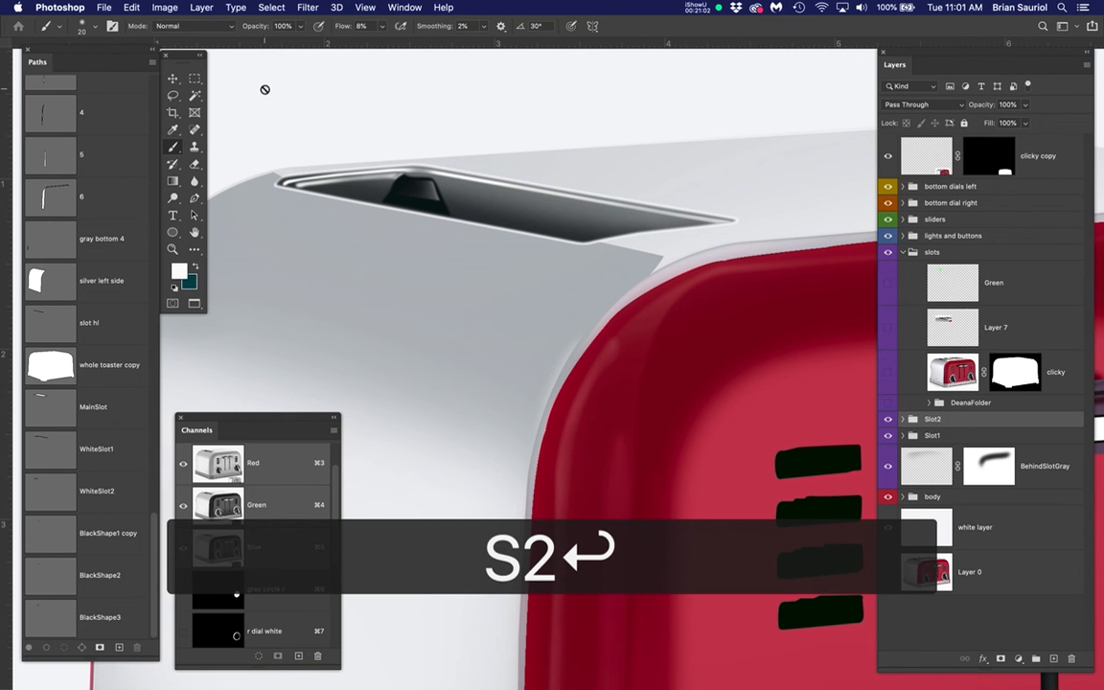
# Move the Slot2 group's artwork up and to the right of the first slot, where the second slot belongs
pyautogui.press('v')
pyautogui.click(965, 421)
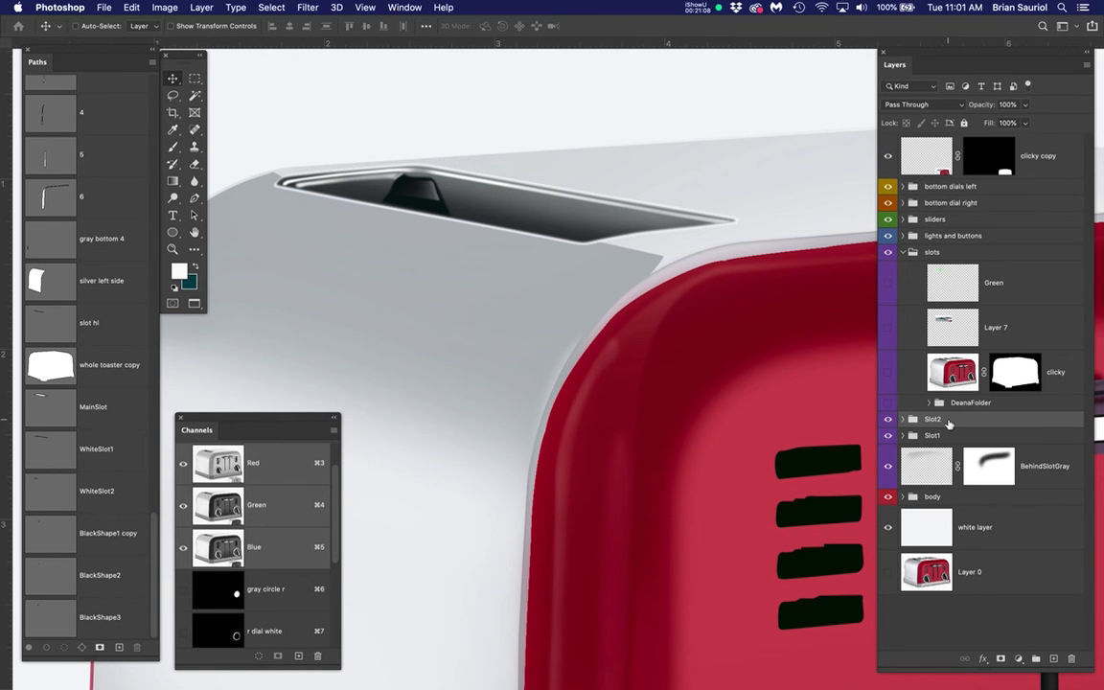
pyautogui.click(901, 419)
pyautogui.click(901, 419)
pyautogui.moveTo(634, 217); pyautogui.dragTo(740, 199)
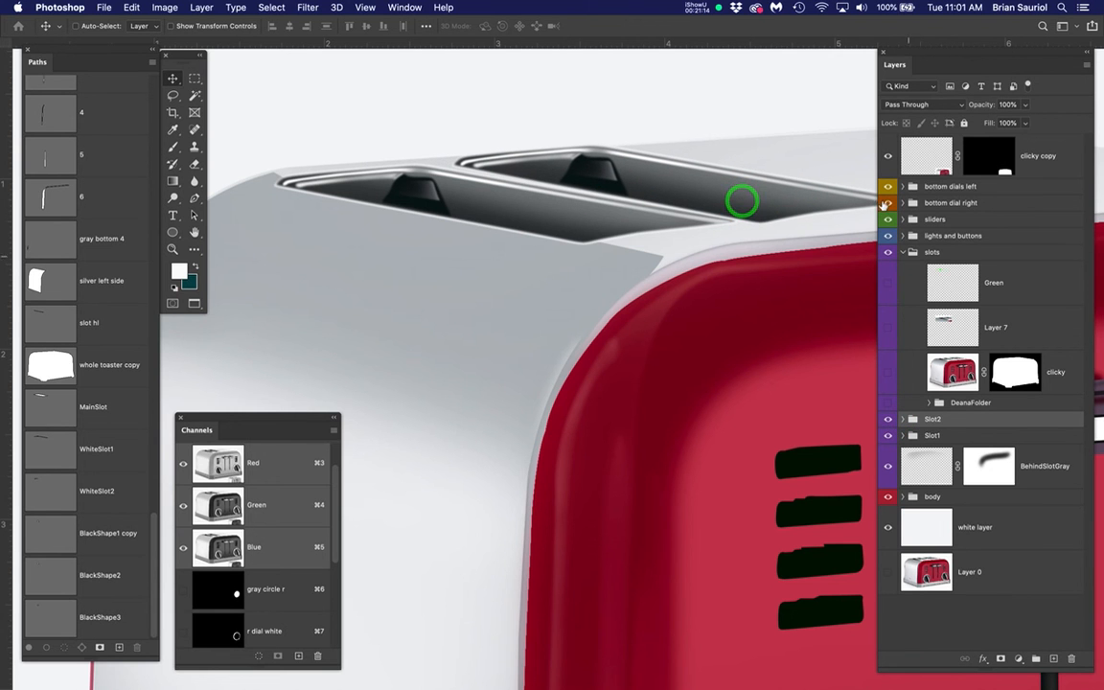
# Place the Slot2 group above the visible clicky photo and align its artwork over the photo's second slot
pyautogui.click(884, 373)
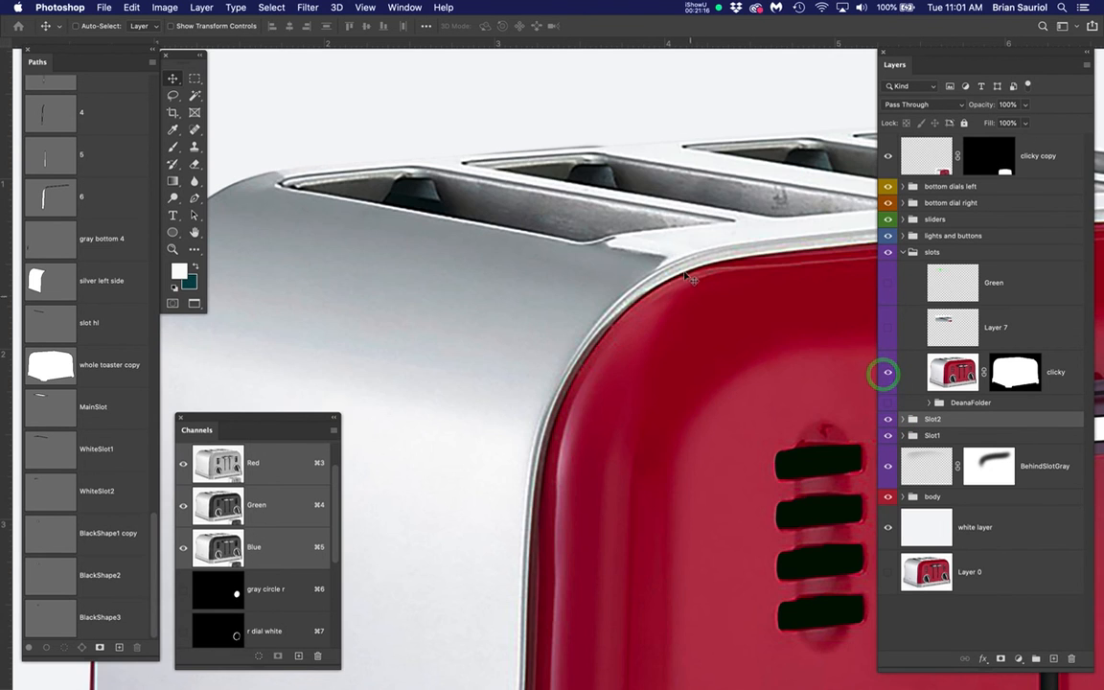
pyautogui.scroll(-1, 662, 250)
pyautogui.moveTo(691, 257); pyautogui.dragTo(571, 267)
pyautogui.scroll(1, 571, 268)
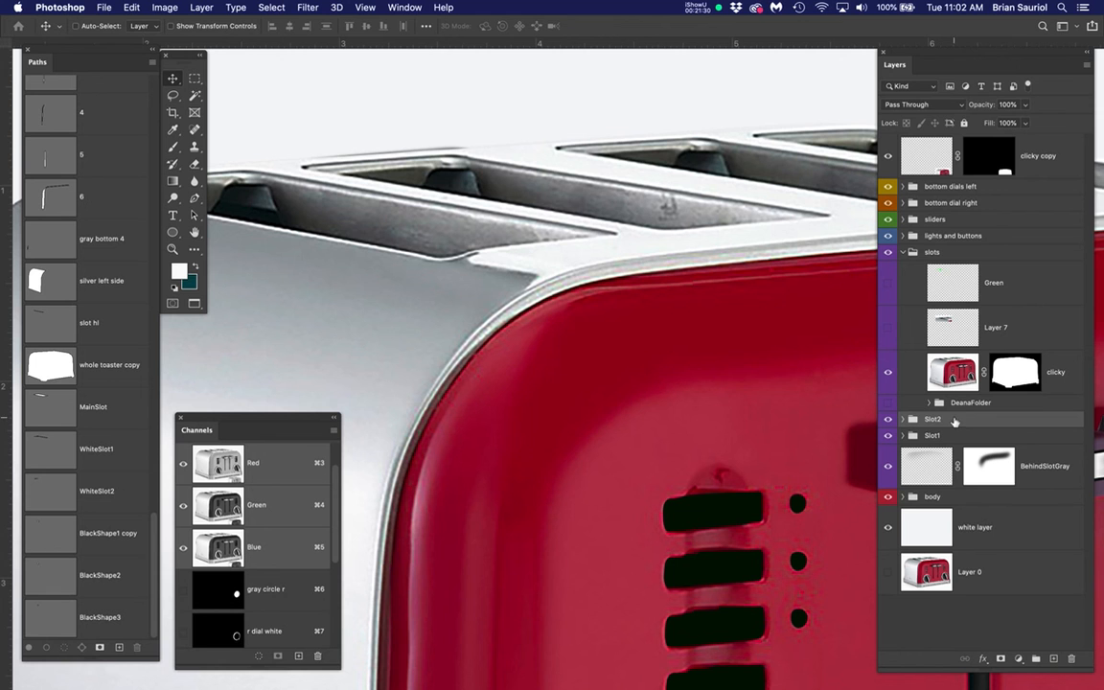
pyautogui.moveTo(954, 420); pyautogui.dragTo(991, 351)
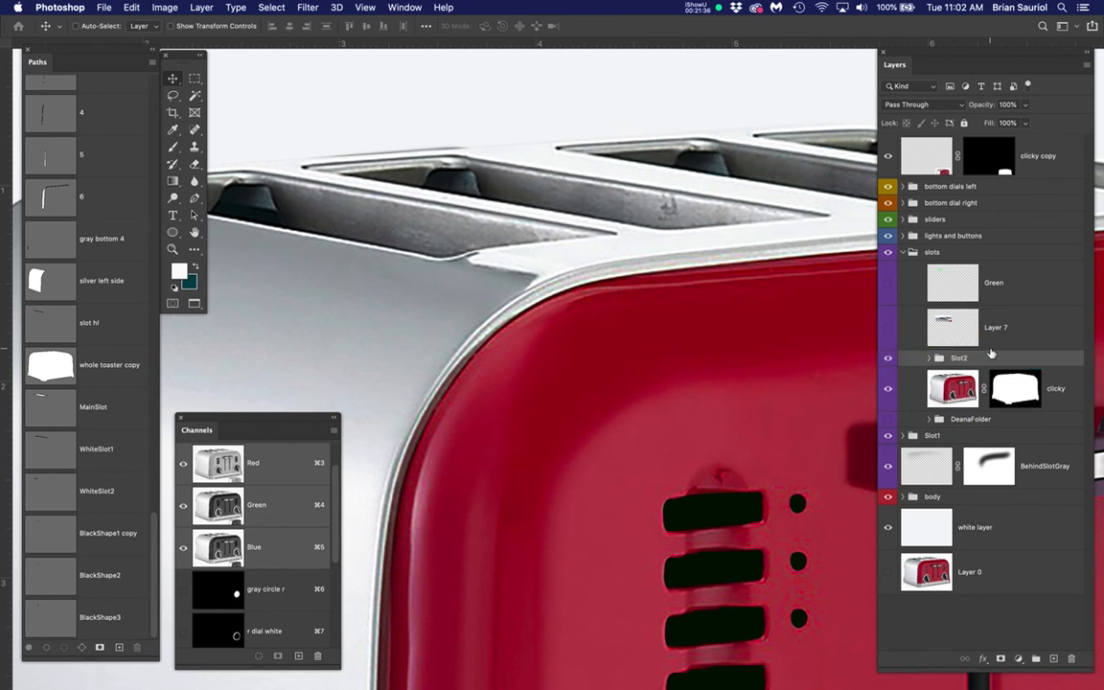
pyautogui.moveTo(612, 271); pyautogui.dragTo(603, 221)
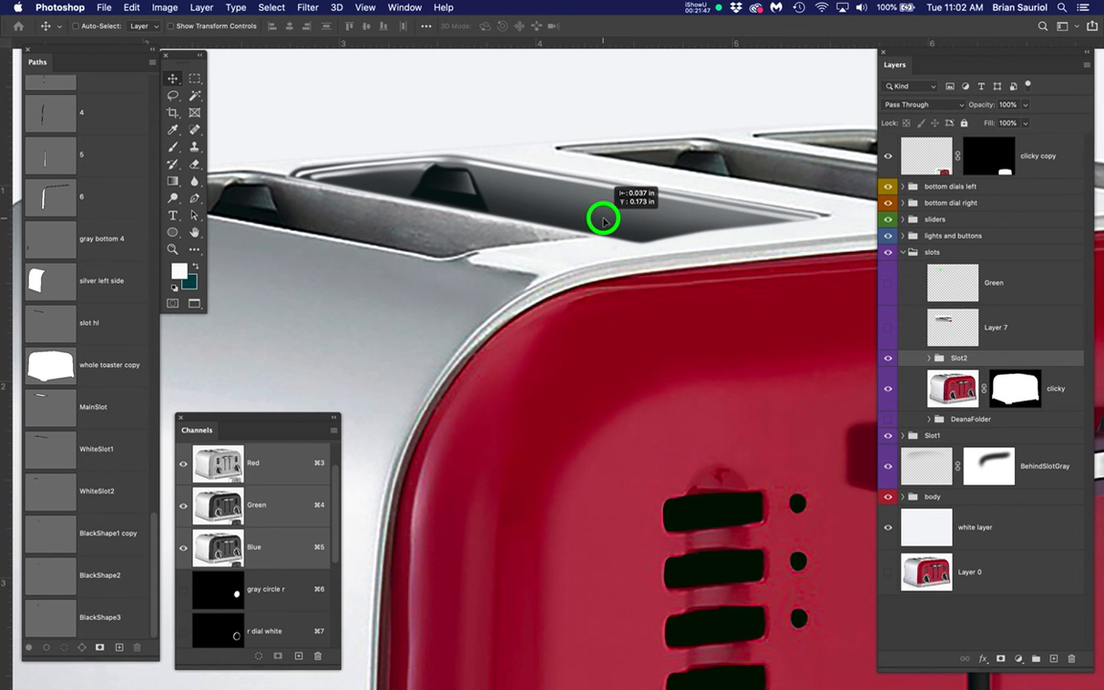
pyautogui.moveTo(603, 220); pyautogui.dragTo(603, 220)
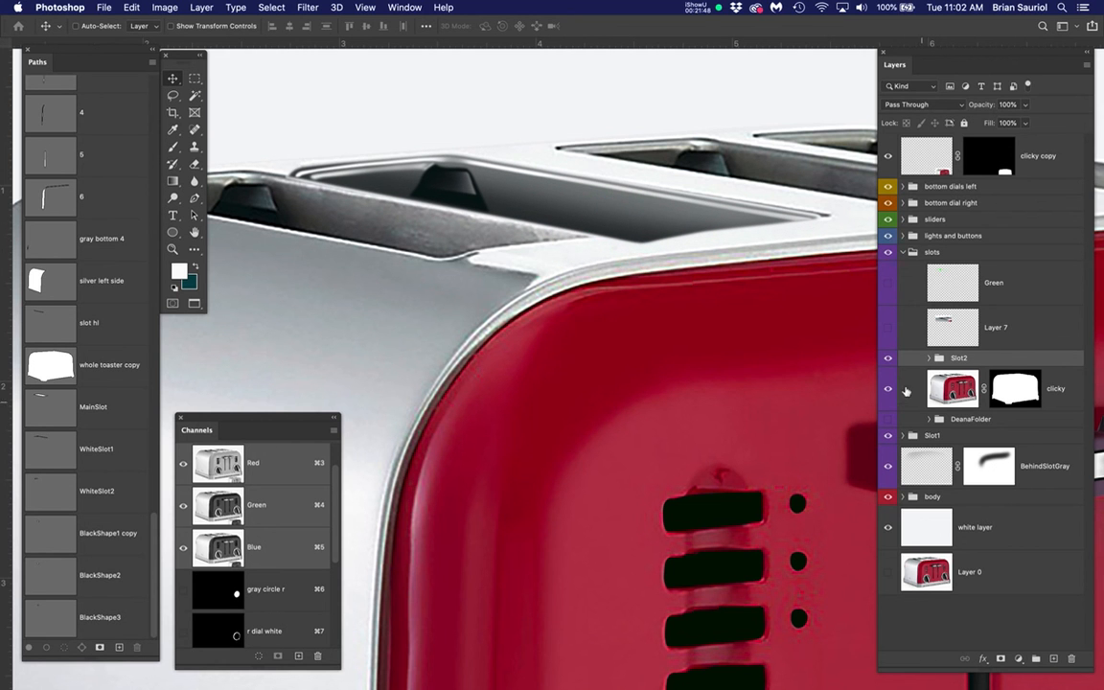
# Hide the Slot2 group to reveal the photo's slot underneath and add a white layer mask to the group
pyautogui.click(889, 359)
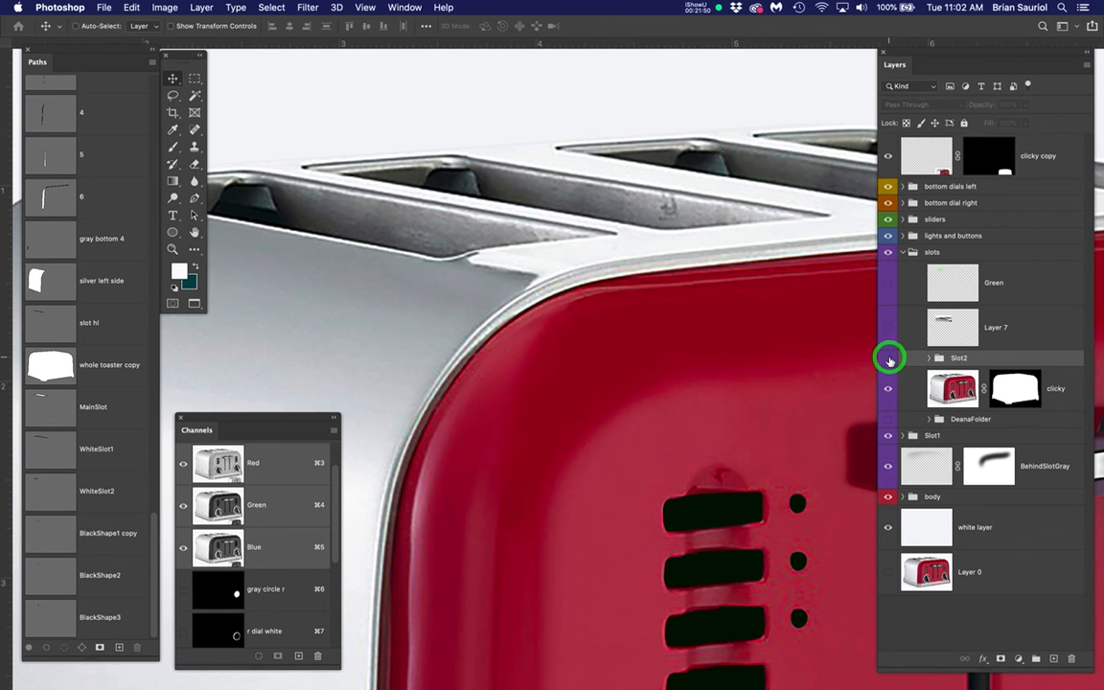
pyautogui.click(889, 359)
pyautogui.click(889, 359)
pyautogui.click(996, 363)
pyautogui.click(1001, 659)
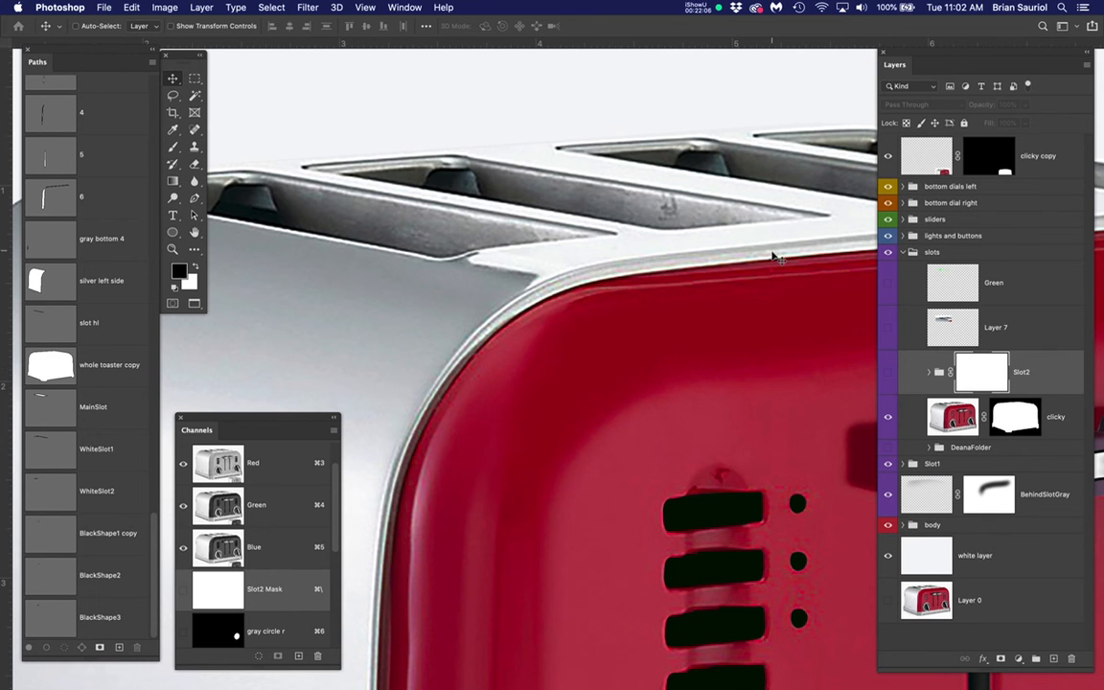
# Draw a closed Pen path following the second slot's lower edge and looping widely around the toaster area below it
pyautogui.press('p')
pyautogui.click(842, 215)
pyautogui.click(698, 226)
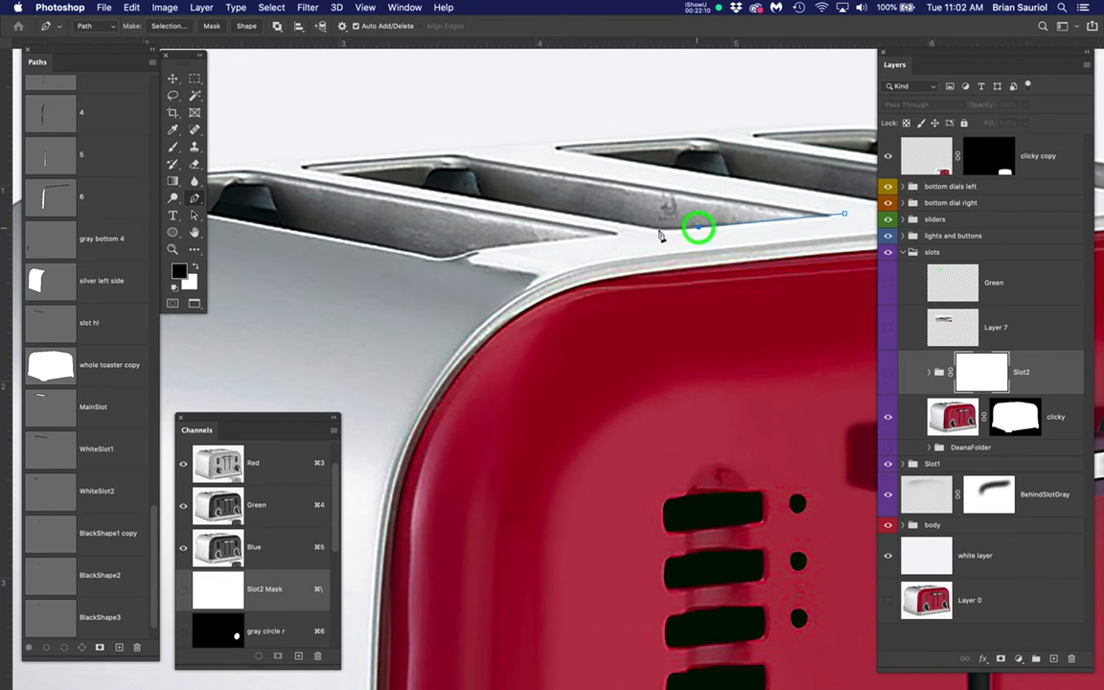
pyautogui.click(629, 226)
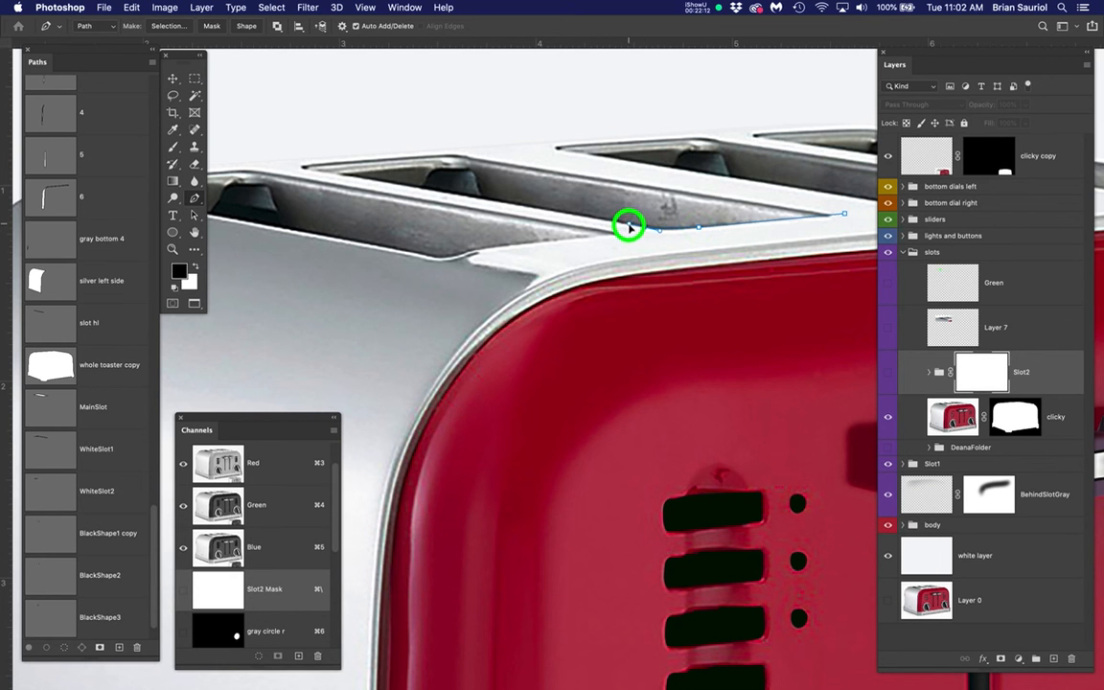
pyautogui.click(321, 169)
pyautogui.click(273, 161)
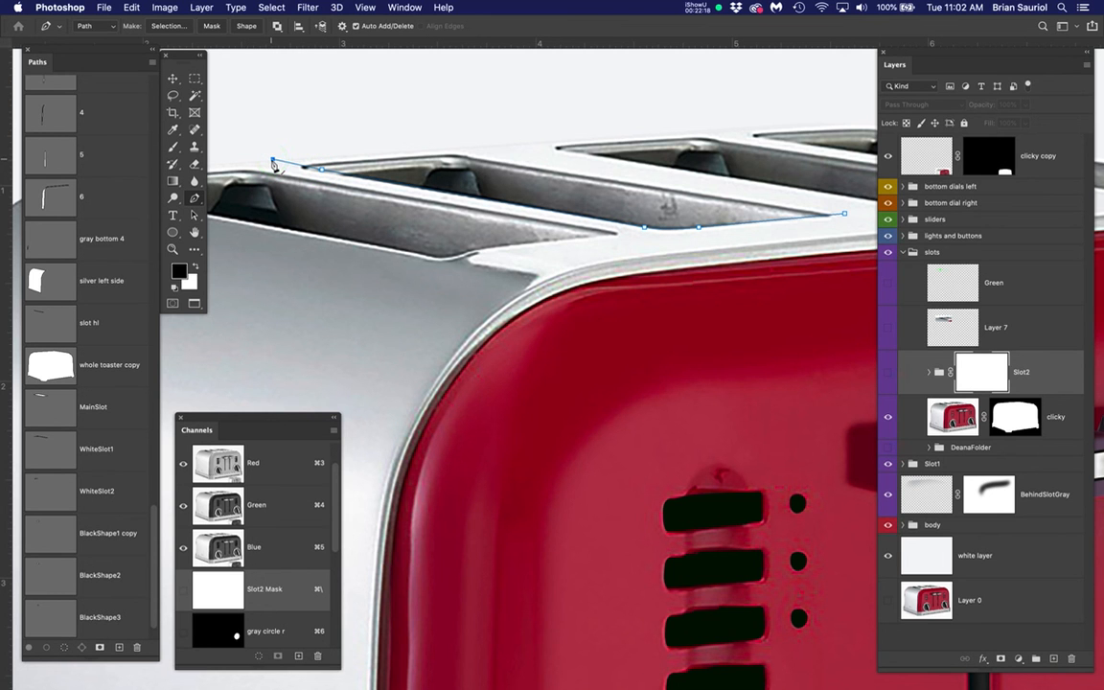
pyautogui.click(221, 170)
pyautogui.click(232, 317)
pyautogui.click(520, 376)
pyautogui.click(842, 343)
pyautogui.click(868, 251)
pyautogui.click(846, 216)
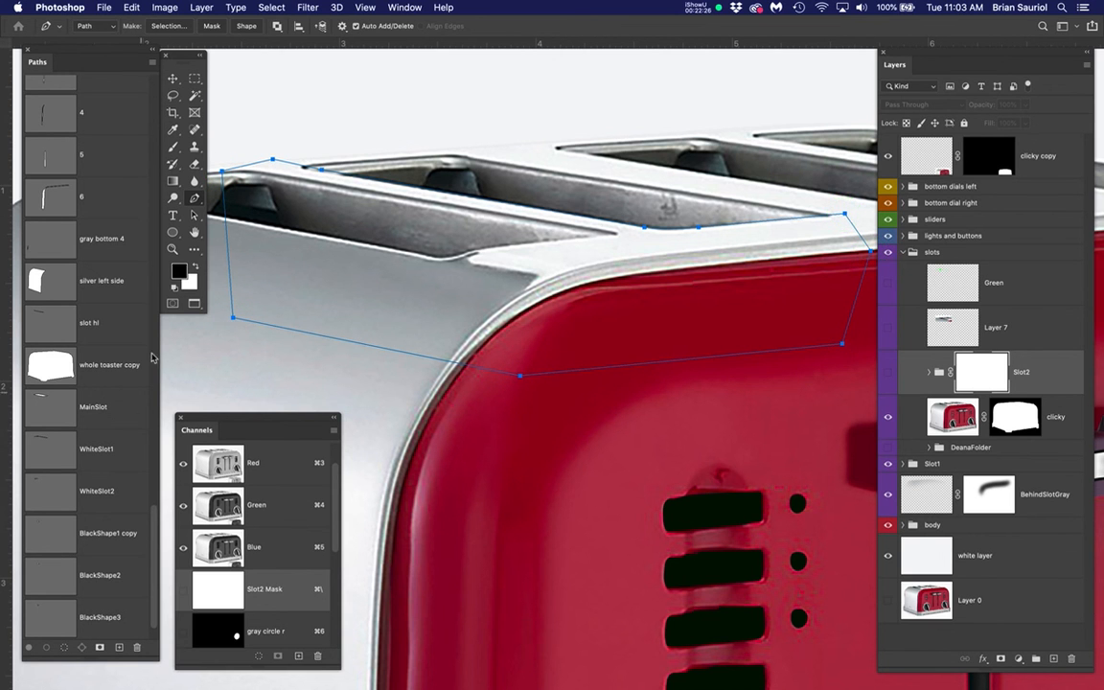
# Save the work path as Path 2 and load it as a selection
pyautogui.click(158, 648)
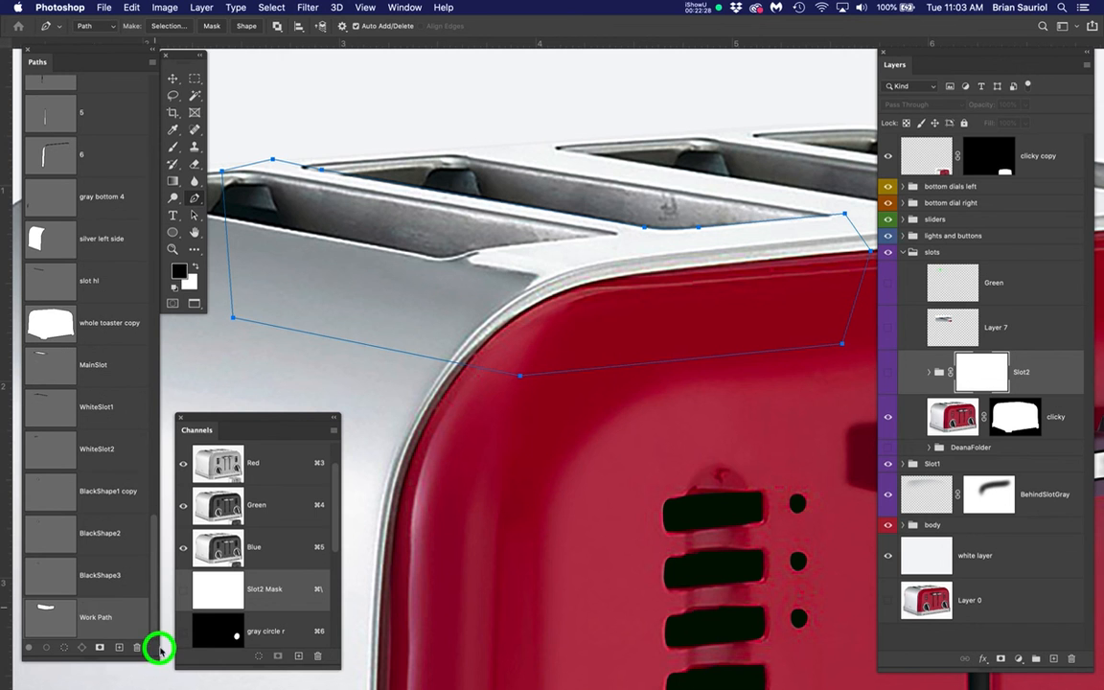
pyautogui.doubleClick(98, 619)
pyautogui.press('Return')
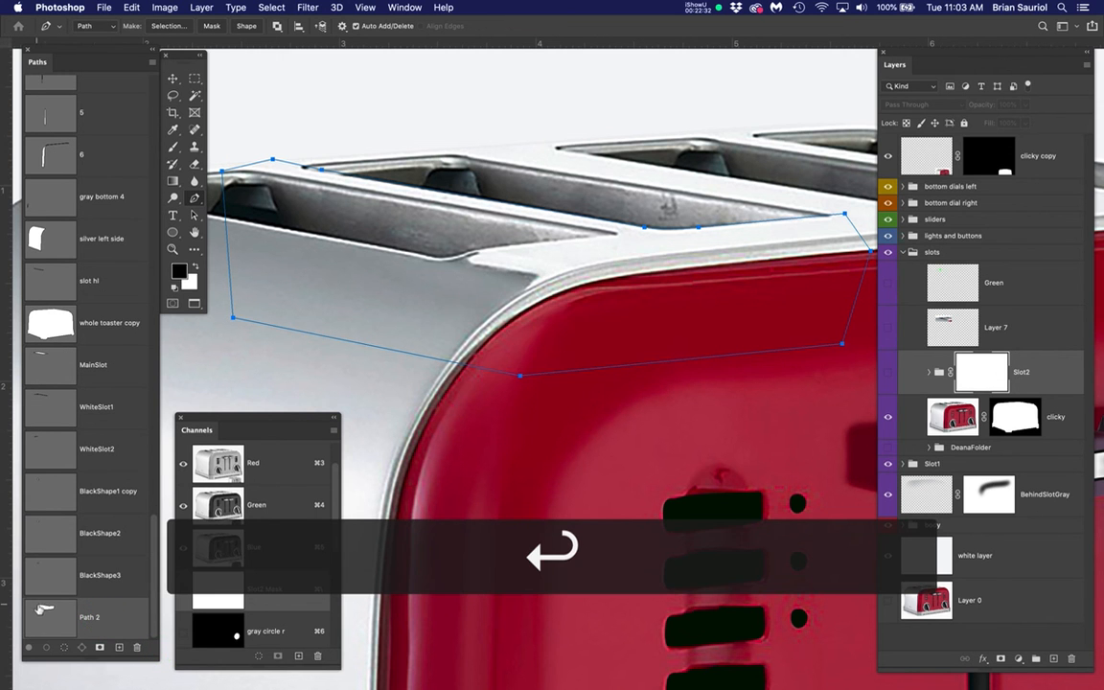
pyautogui.keyDown('super'); pyautogui.click(42, 609); pyautogui.keyUp('super')
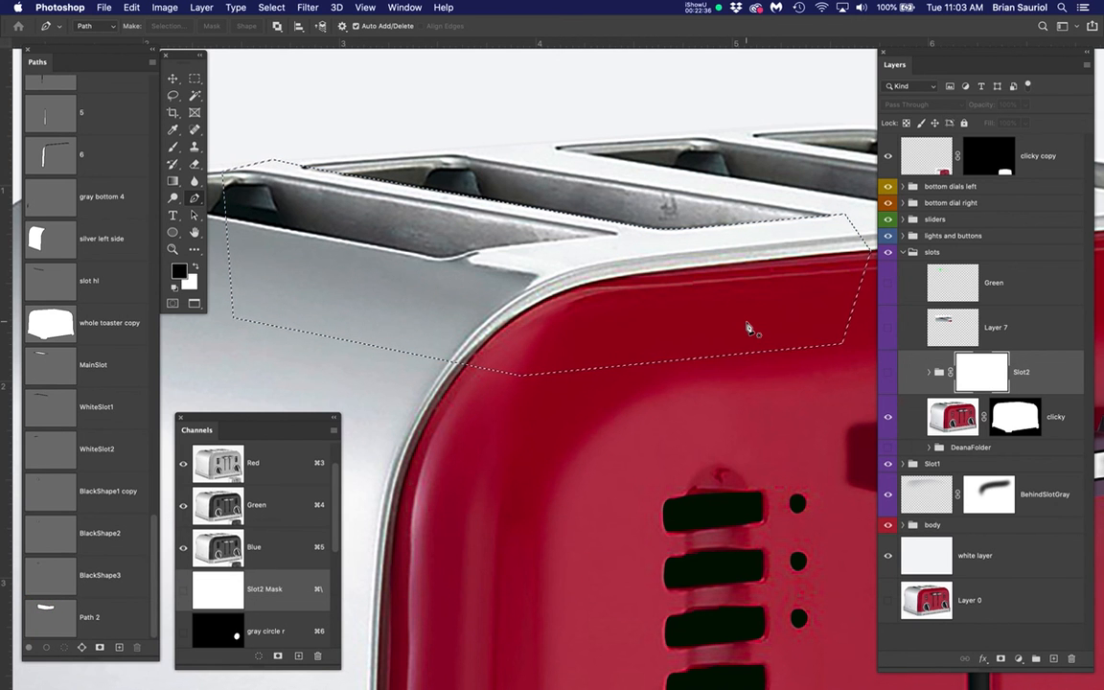
# Show the Slot2 group and ready a black brush of size 100 on its layer mask
pyautogui.click(887, 377)
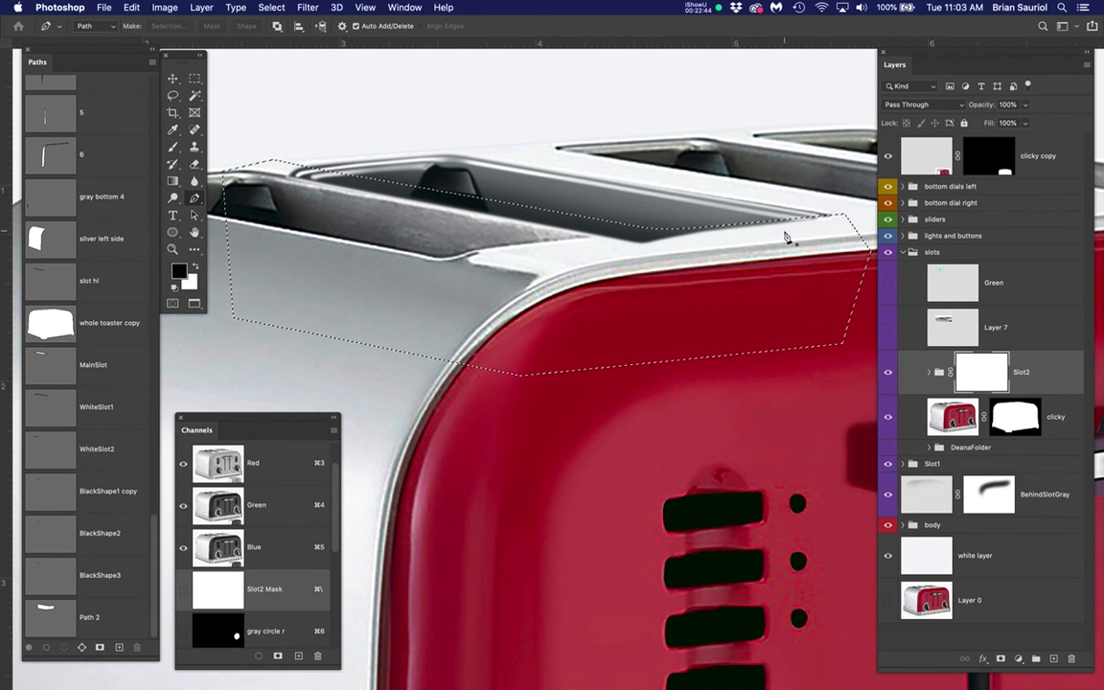
pyautogui.press('b')
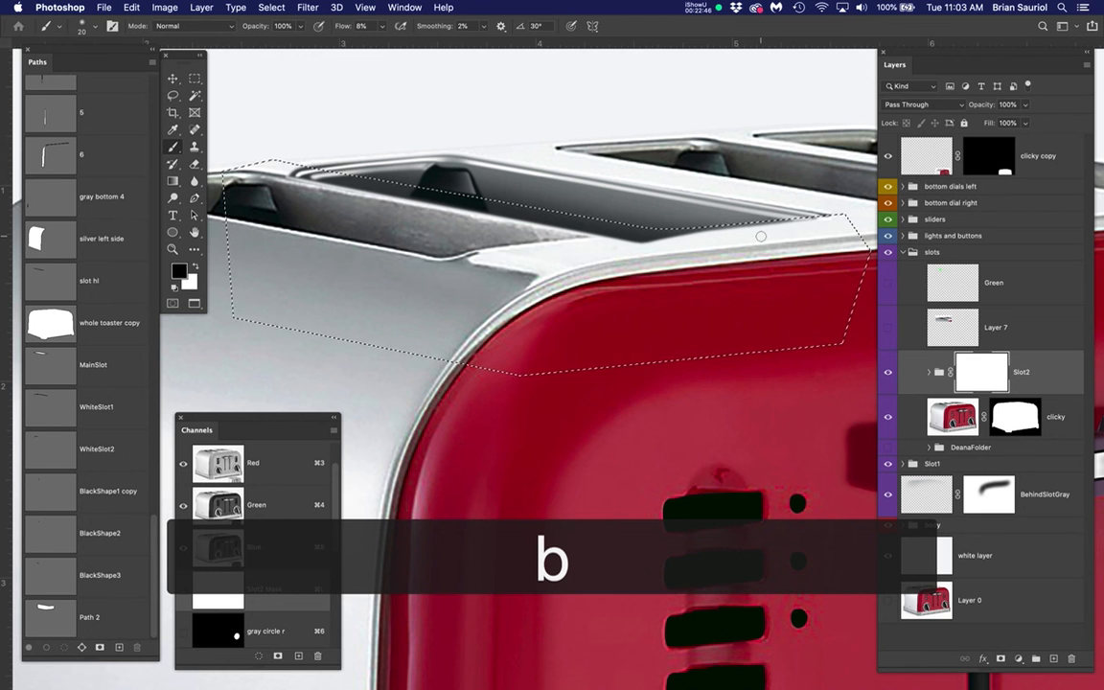
pyautogui.press(']')
pyautogui.press(']')
pyautogui.press(']')
pyautogui.press(']')
pyautogui.press(']')
pyautogui.press(']')
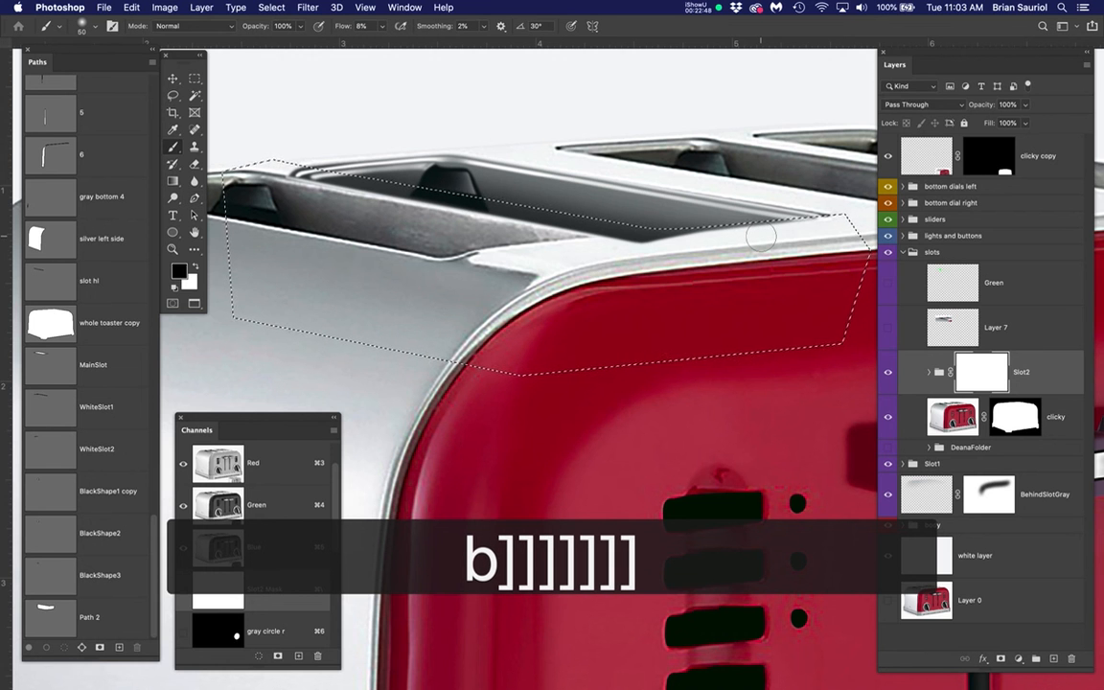
pyautogui.press(']')
pyautogui.press(']')
pyautogui.click(984, 364)
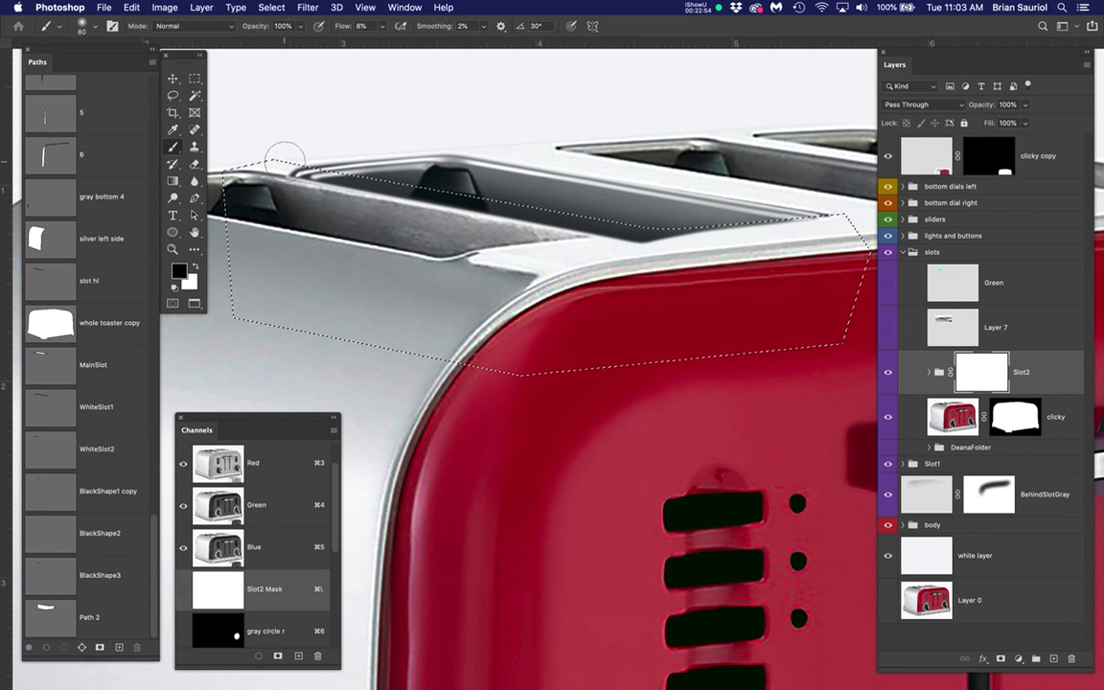
pyautogui.press(']')
pyautogui.press(']')
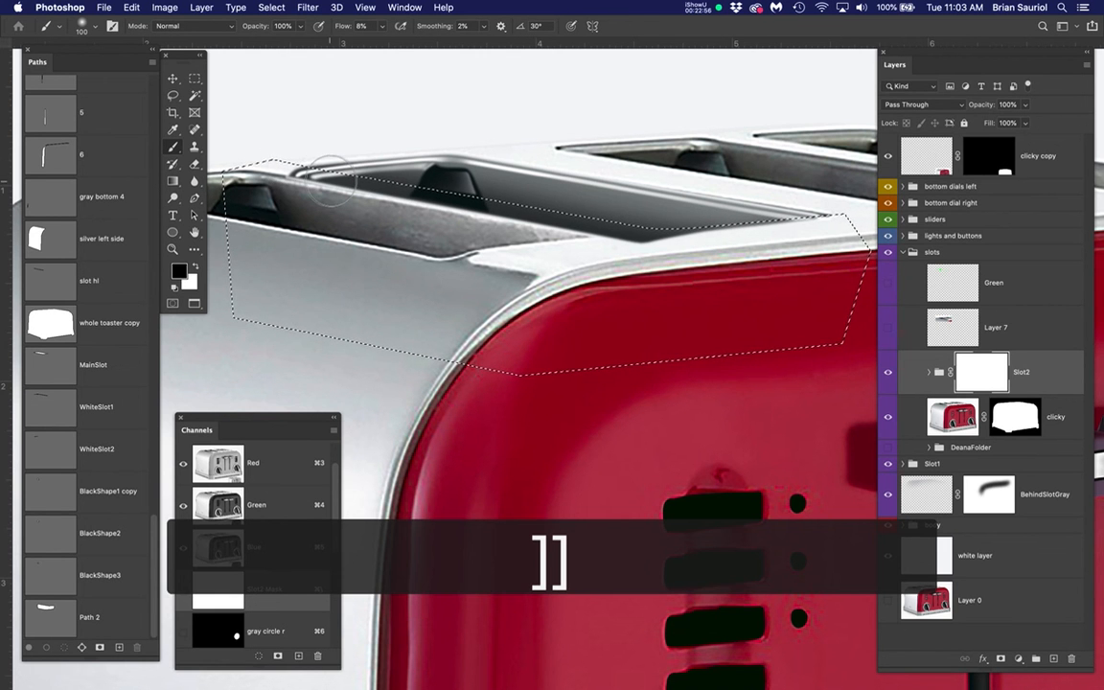
# Set the brush flow to 20%, hide the selection edges, and mask out Slot2's overlap along the second slot's lower edge
pyautogui.moveTo(374, 27); pyautogui.dragTo(352, 27)
pyautogui.write('20')
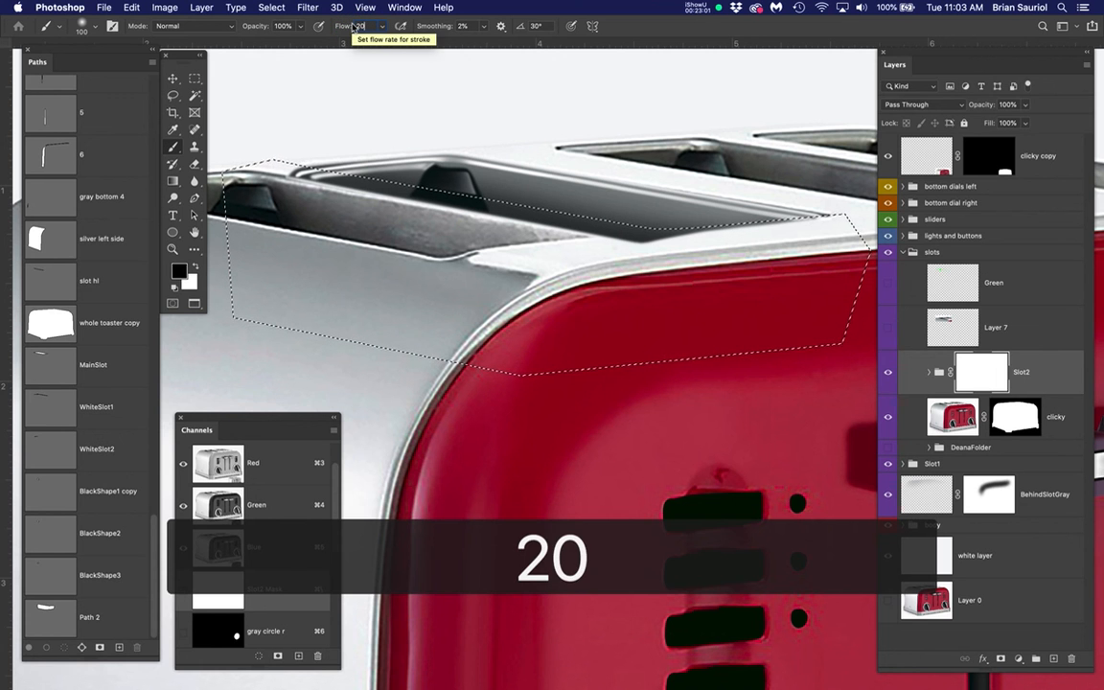
pyautogui.press('Return')
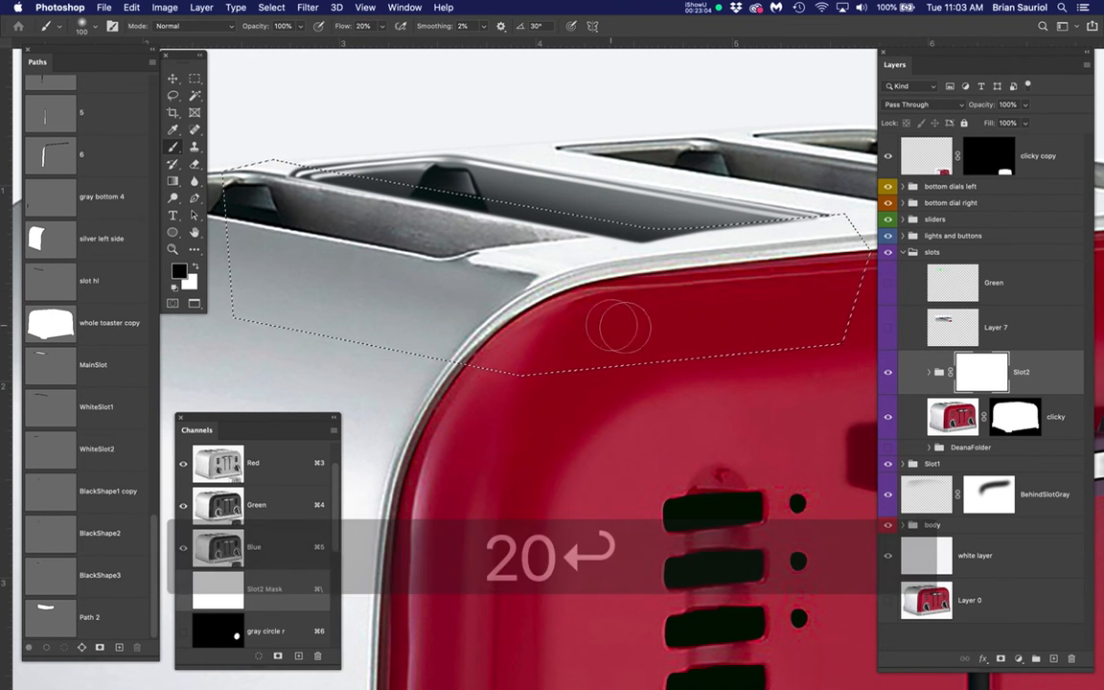
pyautogui.press('super+h')
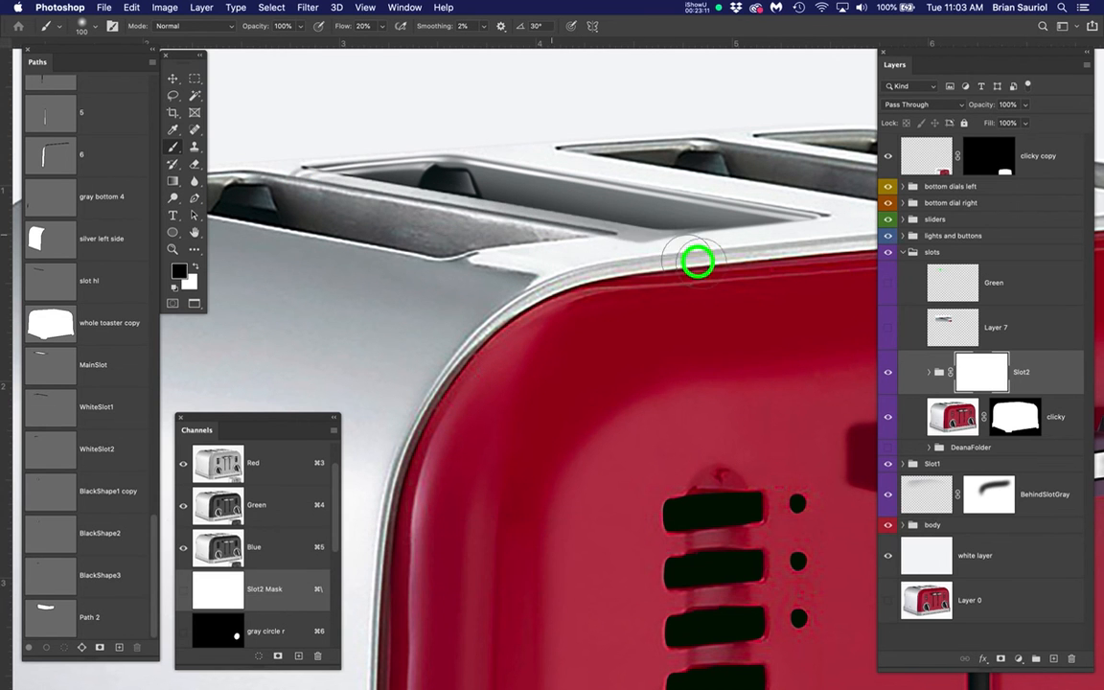
pyautogui.moveTo(276, 160)
pyautogui.mouseDown()
pyautogui.moveTo(646, 250)
pyautogui.moveTo(837, 215)
pyautogui.moveTo(622, 229)
pyautogui.moveTo(833, 215)
pyautogui.moveTo(784, 207)
pyautogui.moveTo(722, 227)
pyautogui.moveTo(504, 225)
pyautogui.mouseUp()
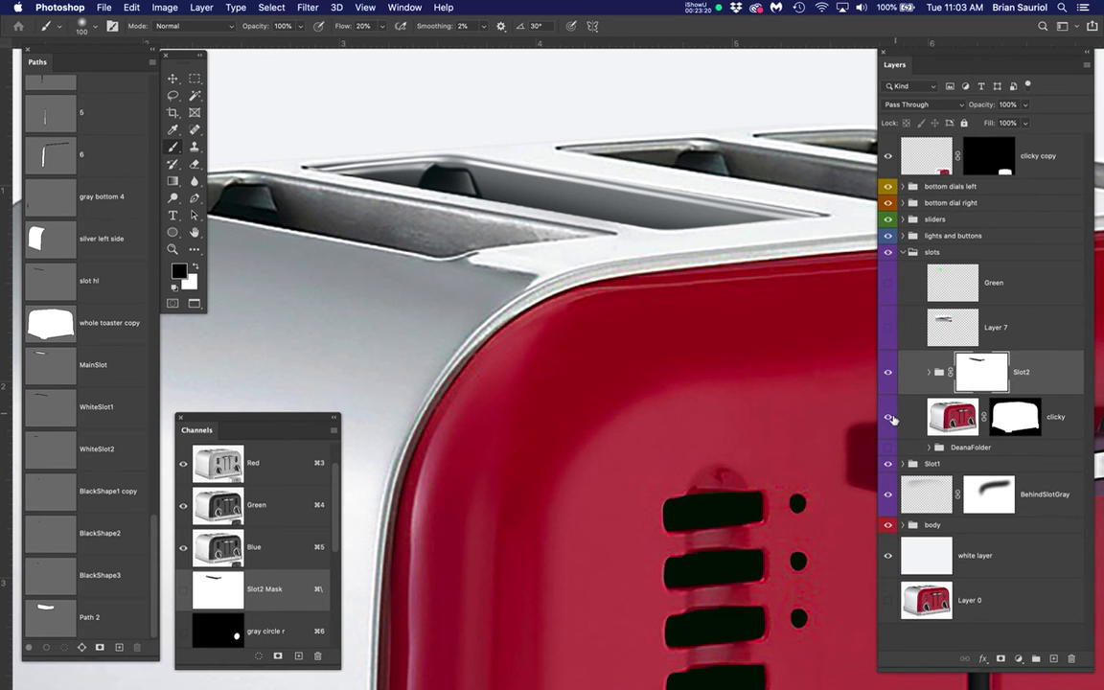
# Hide the clicky photo and review the masked Slot2 artwork beside the first slot, switching layer visibility to compare
pyautogui.click(889, 418)
pyautogui.scroll(-2, 579, 314)
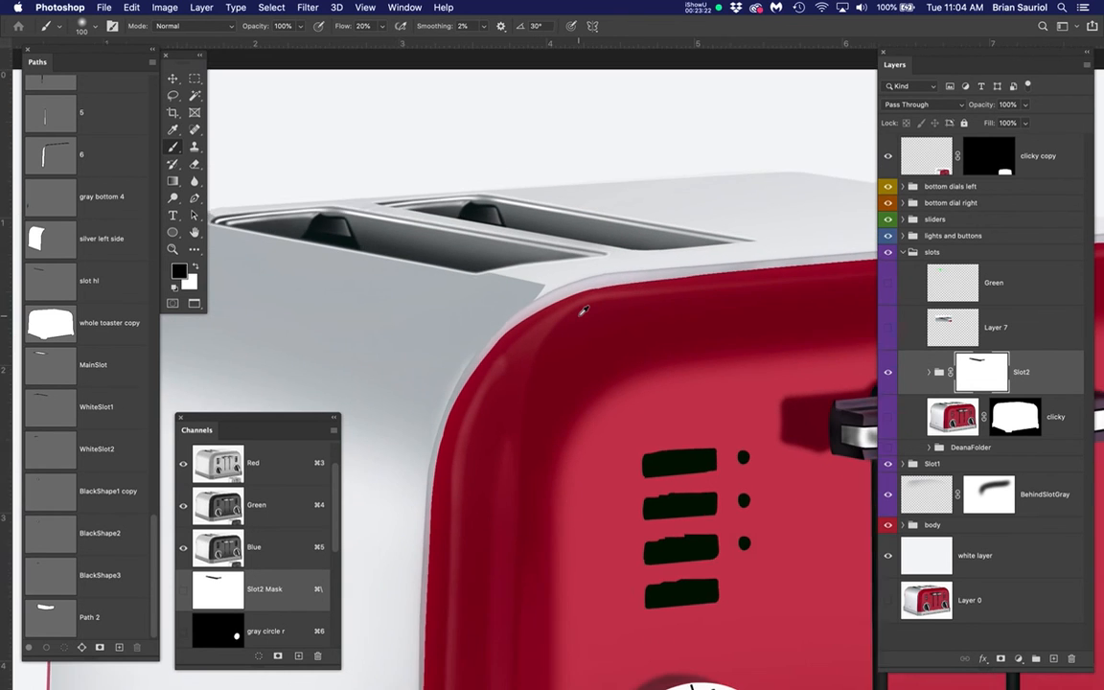
pyautogui.scroll(-2, 583, 309)
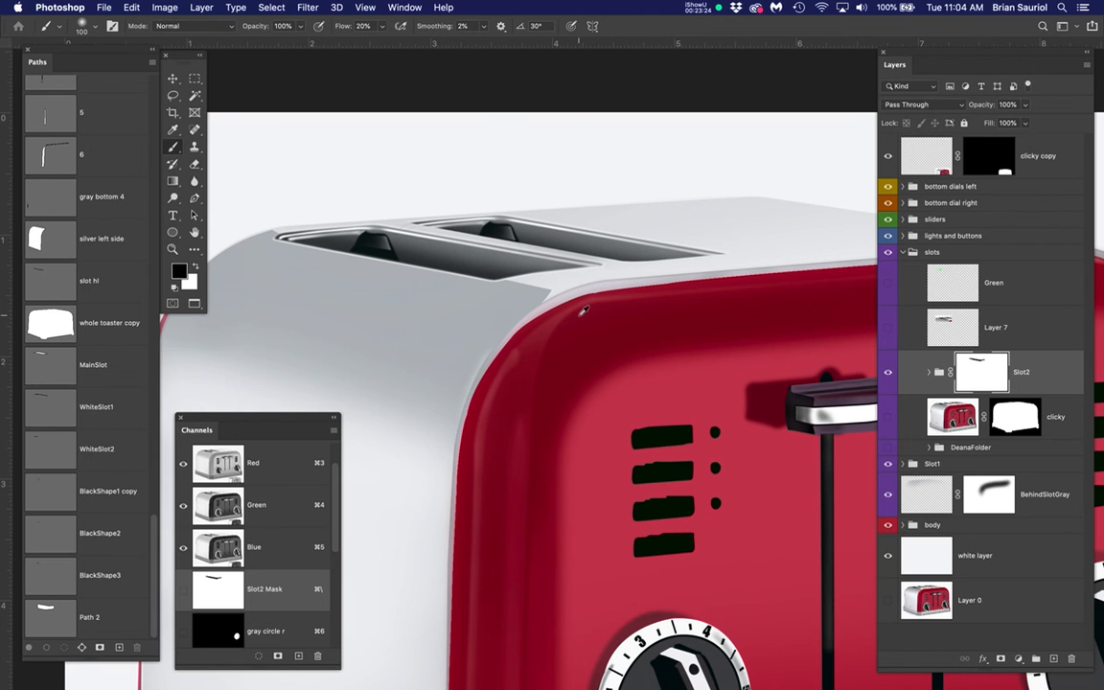
pyautogui.click(888, 373)
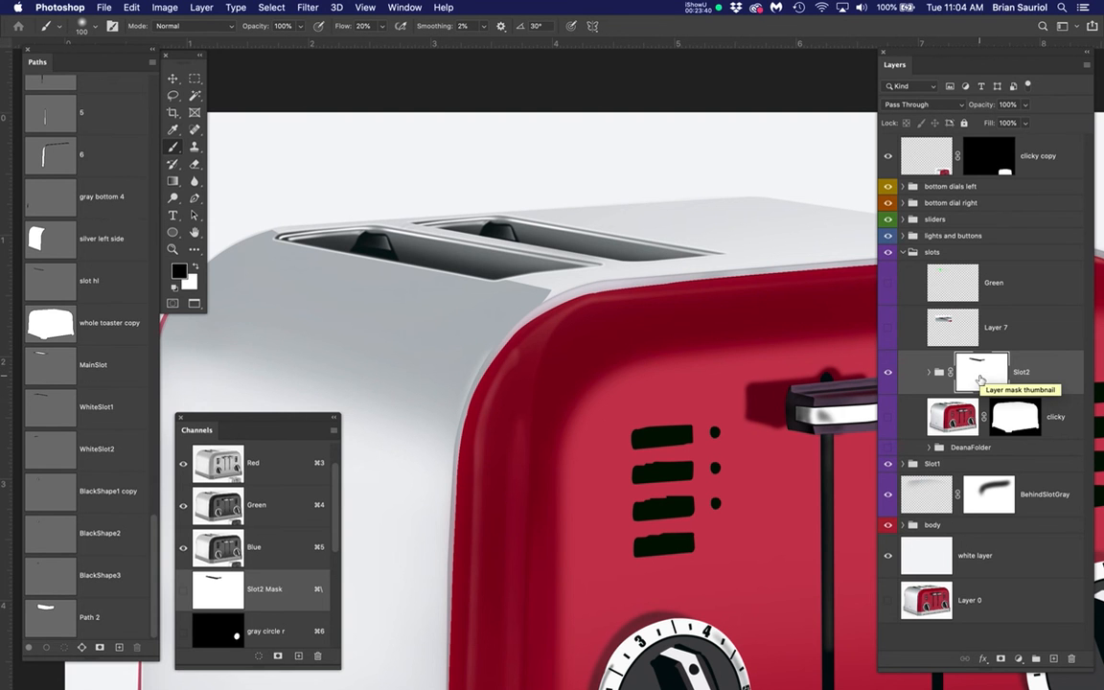
pyautogui.click(888, 418)
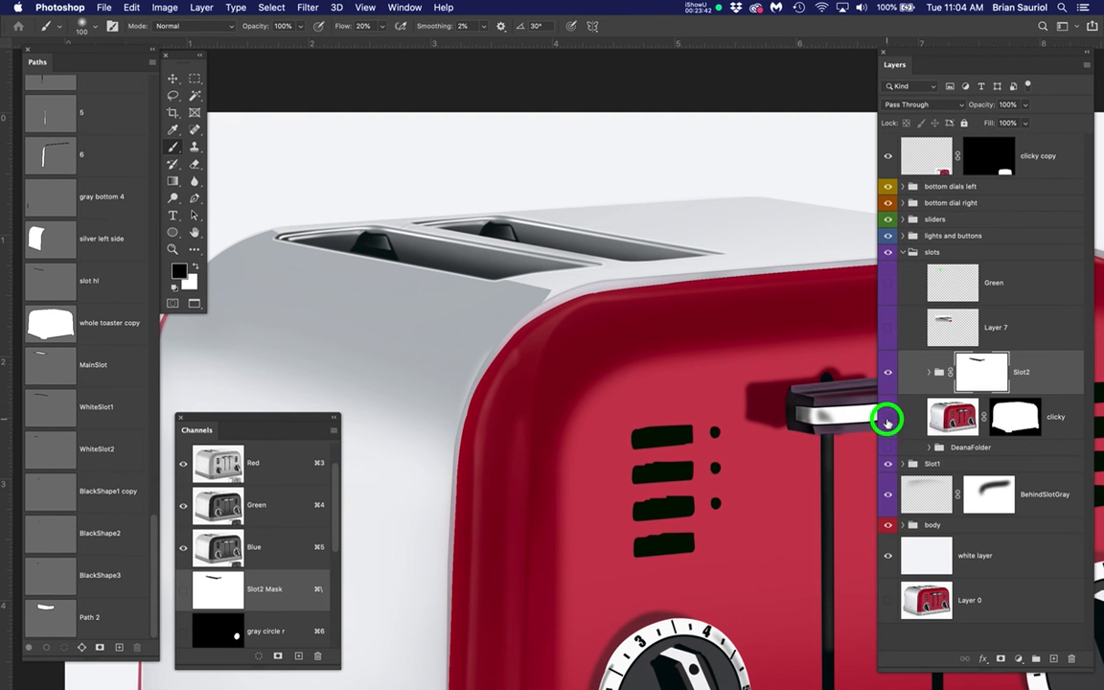
# Duplicate the masked Slot2 group and rename the copy Slot3
pyautogui.hscroll(5, 579, 259)
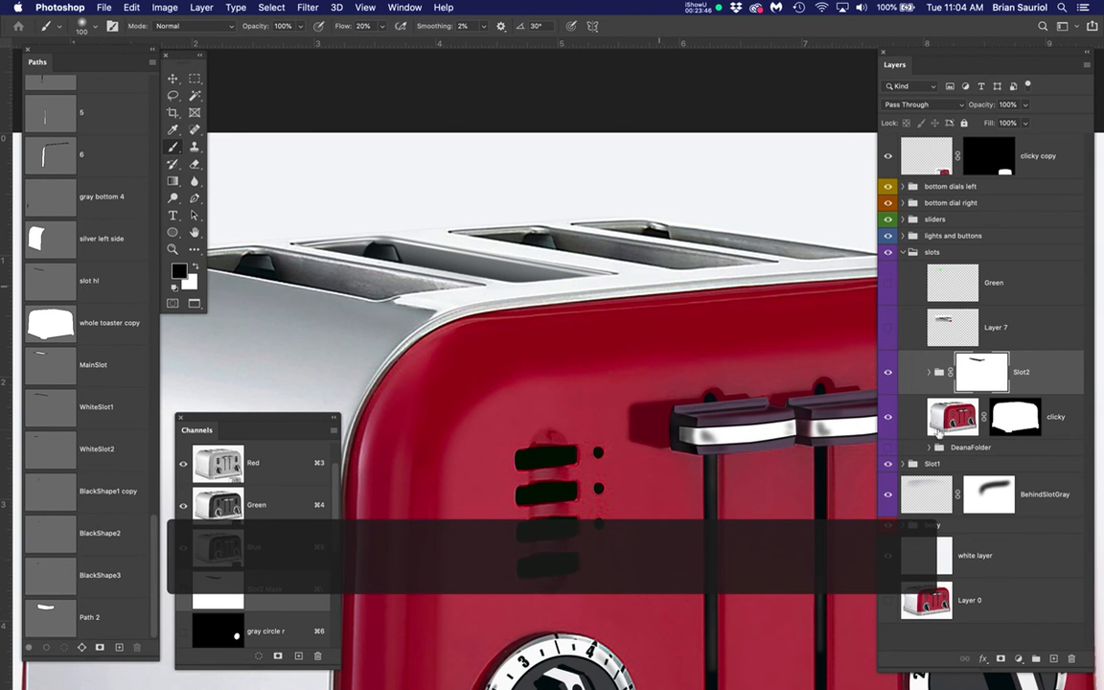
pyautogui.click(1049, 373)
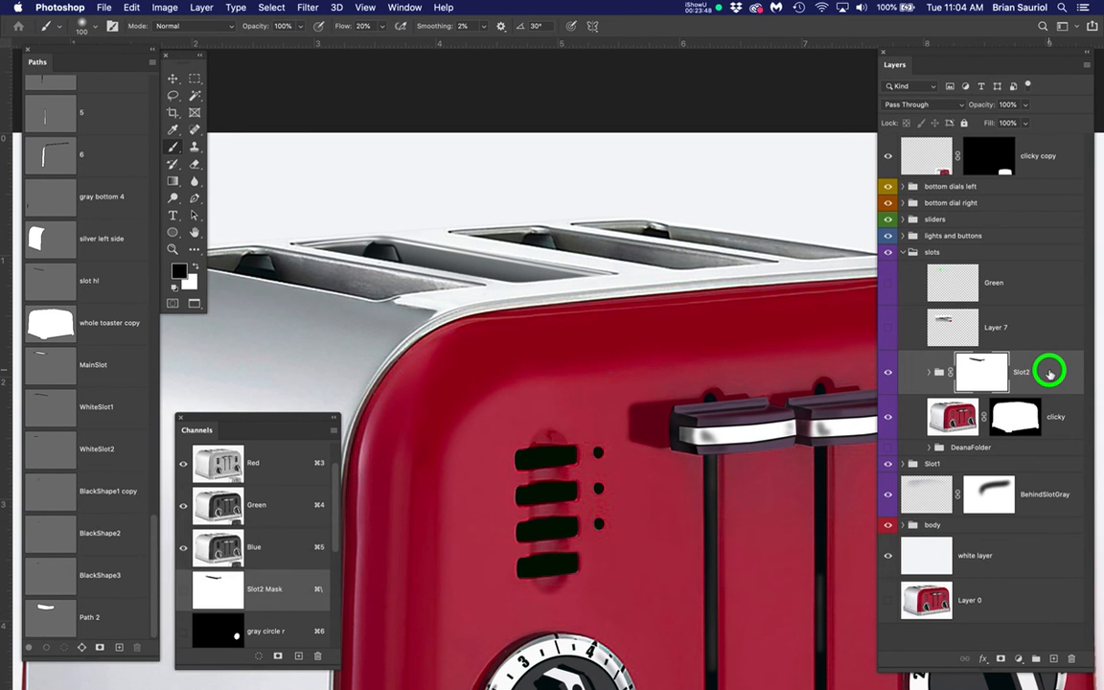
pyautogui.moveTo(1049, 373); pyautogui.dragTo(1060, 648)
pyautogui.doubleClick(1022, 372)
pyautogui.click(1050, 373)
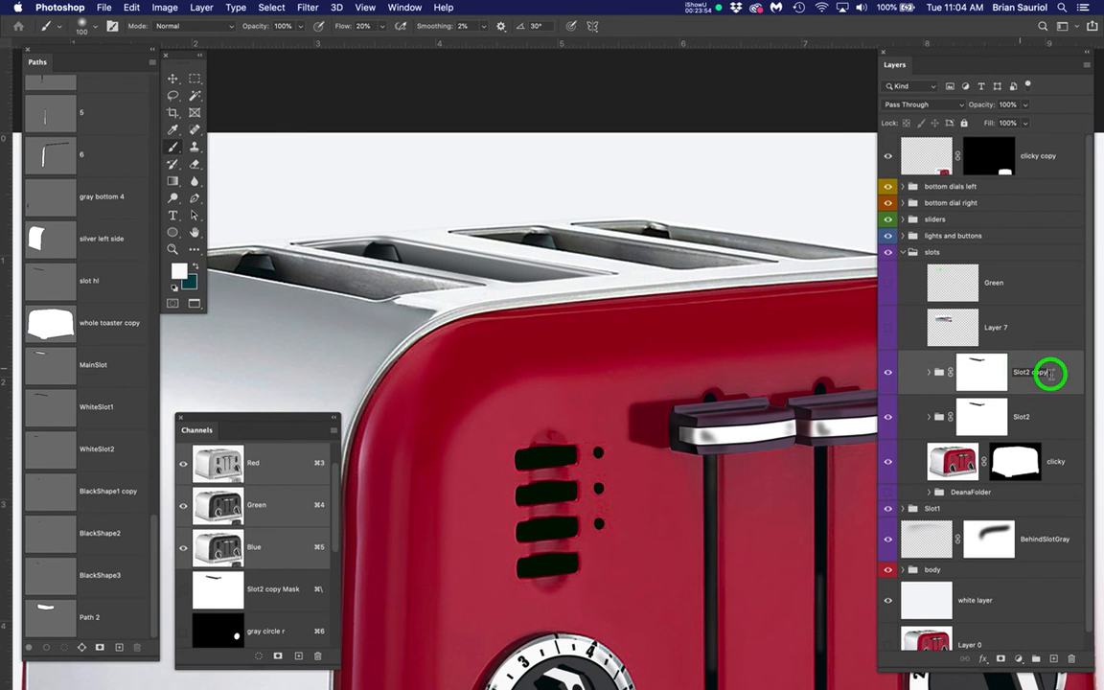
pyautogui.press('BackSpace')
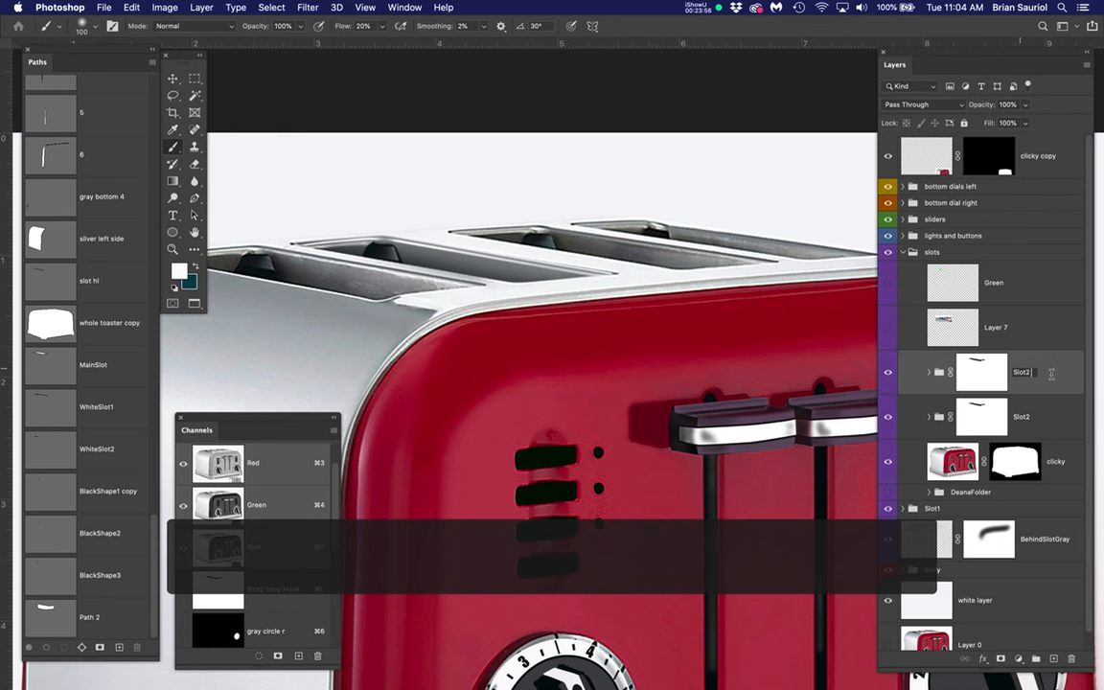
pyautogui.write('3')
pyautogui.press('Return')
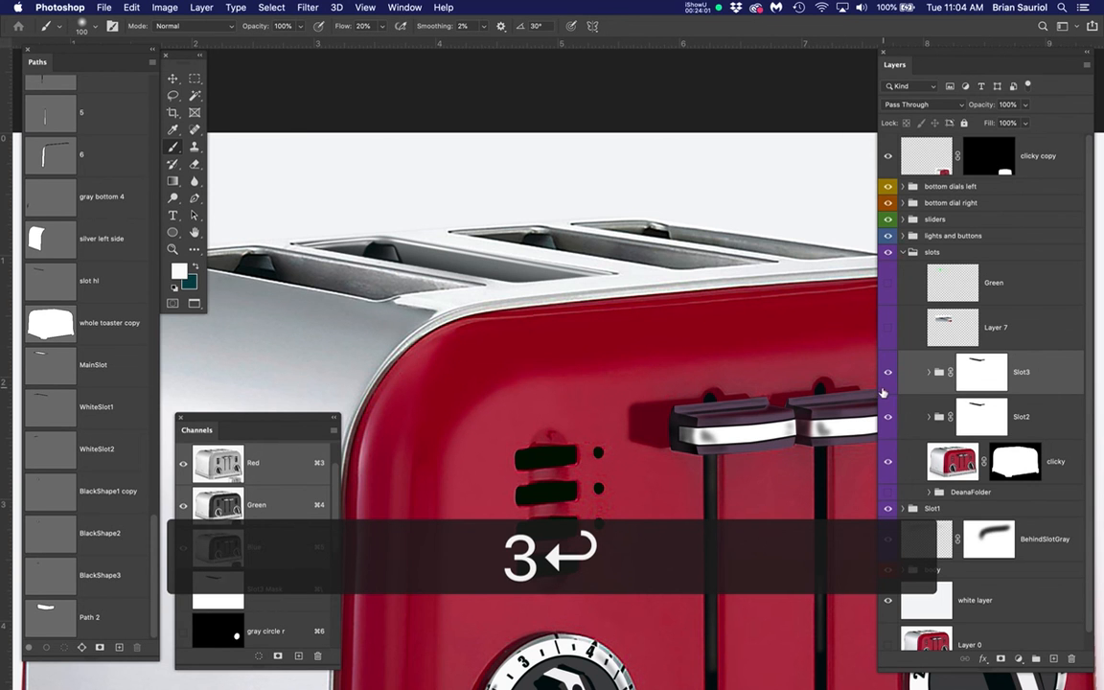
# Move the Slot3 group onto the toaster's third slot in the clicky reference photo
pyautogui.press('v')
pyautogui.scroll(5, 532, 231)
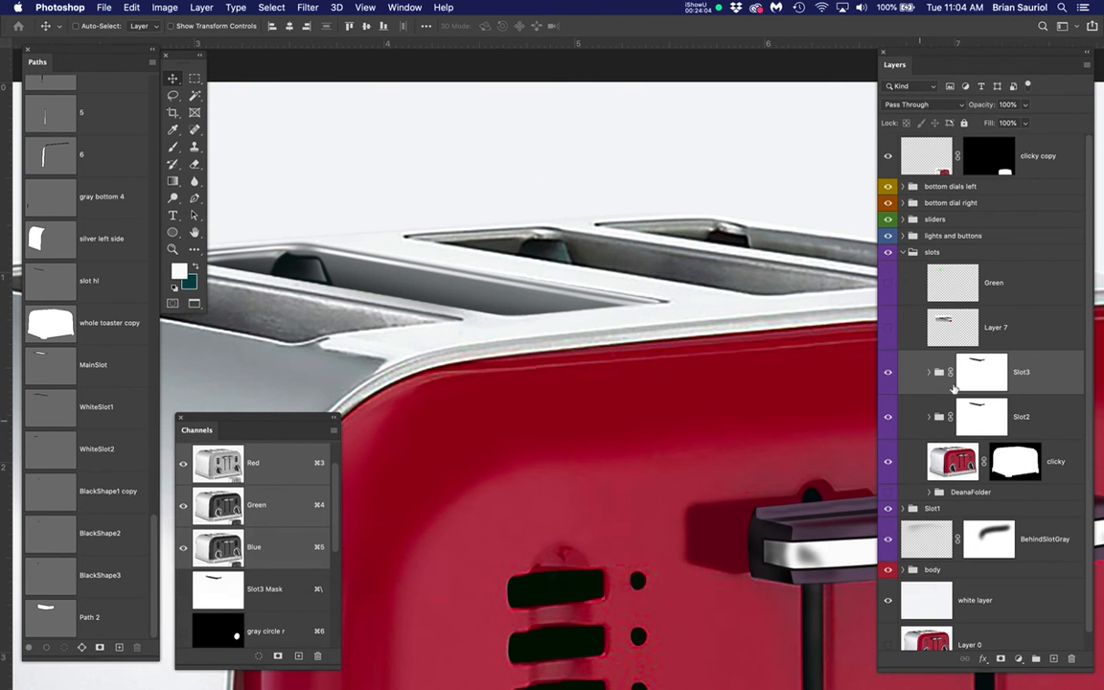
pyautogui.click(888, 463)
pyautogui.click(889, 463)
pyautogui.moveTo(535, 314); pyautogui.dragTo(674, 285)
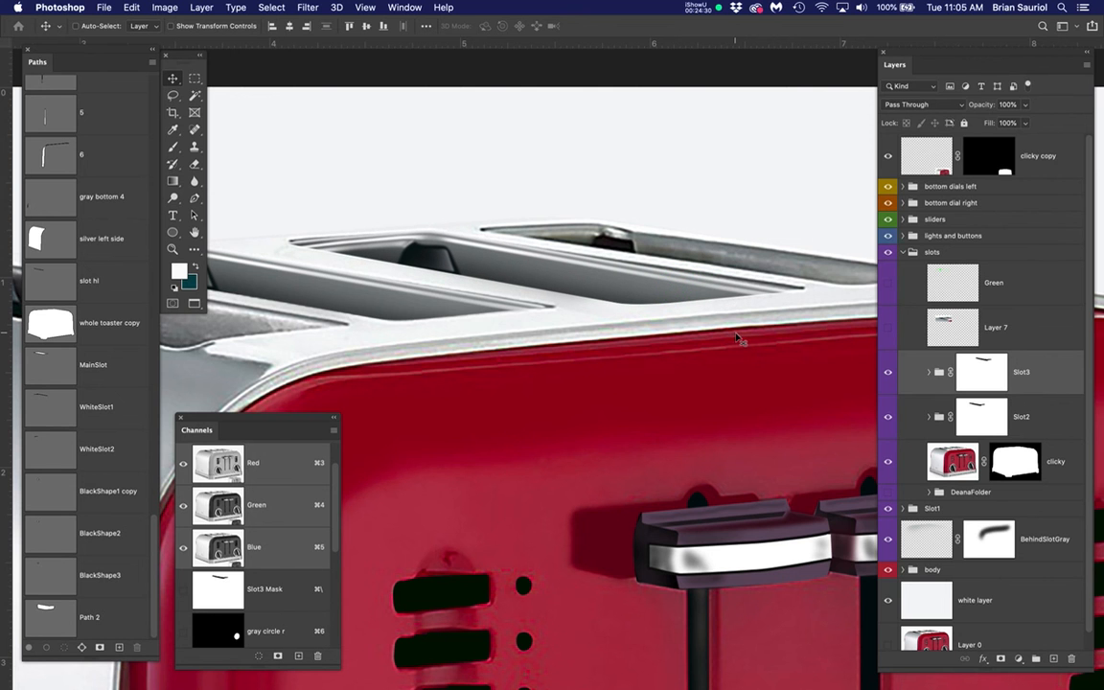
# Rotate the Slot3 group by -0.93° to follow the third slot's angle and compare it with the photo
pyautogui.press('super+t')
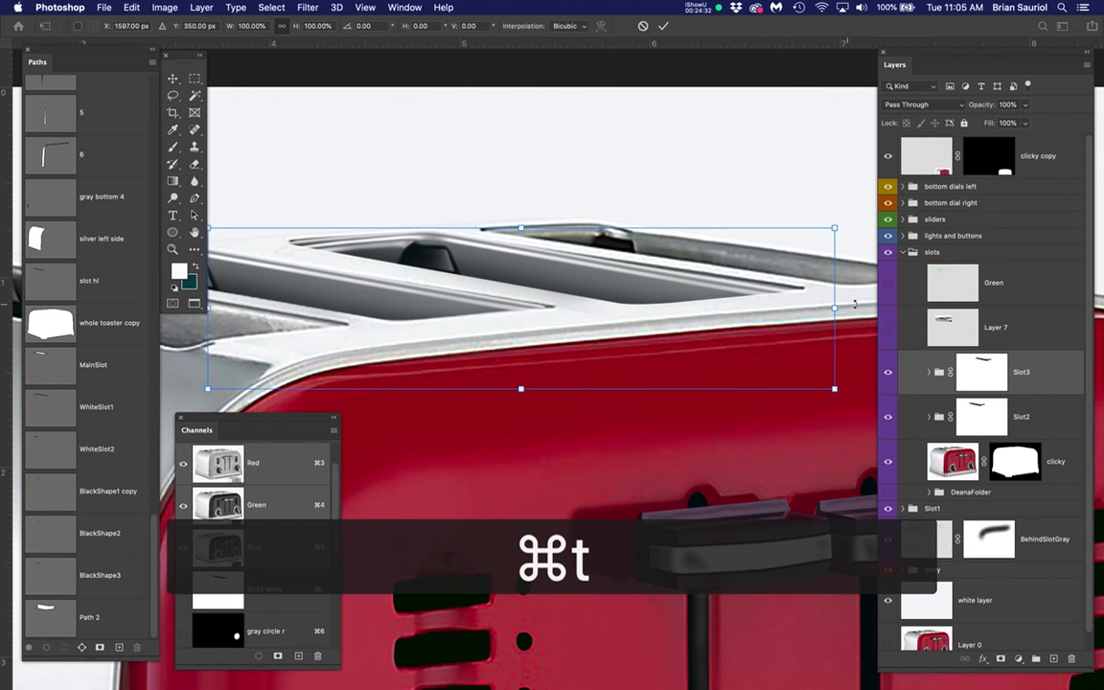
pyautogui.moveTo(852, 291); pyautogui.dragTo(856, 289)
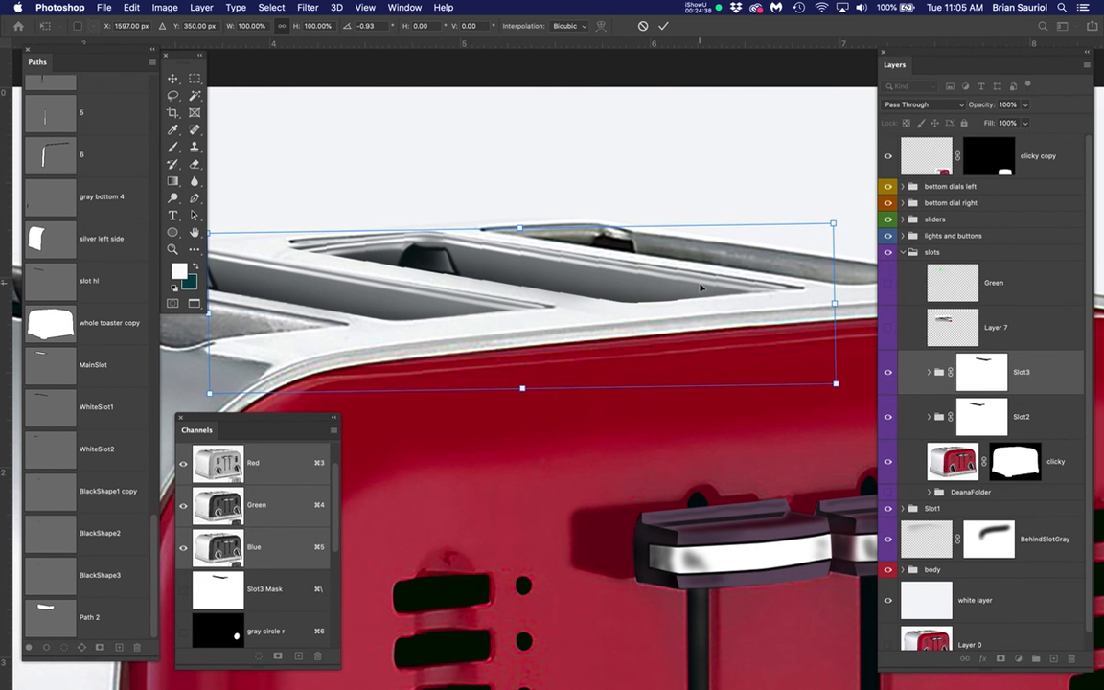
pyautogui.press('Return')
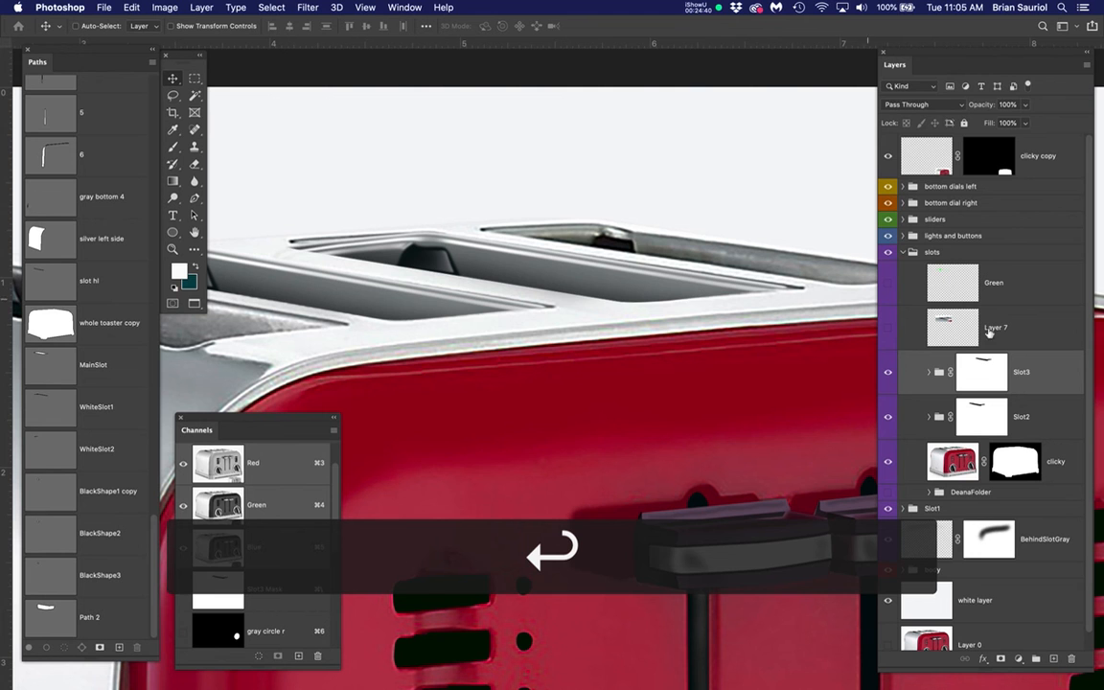
pyautogui.click(887, 372)
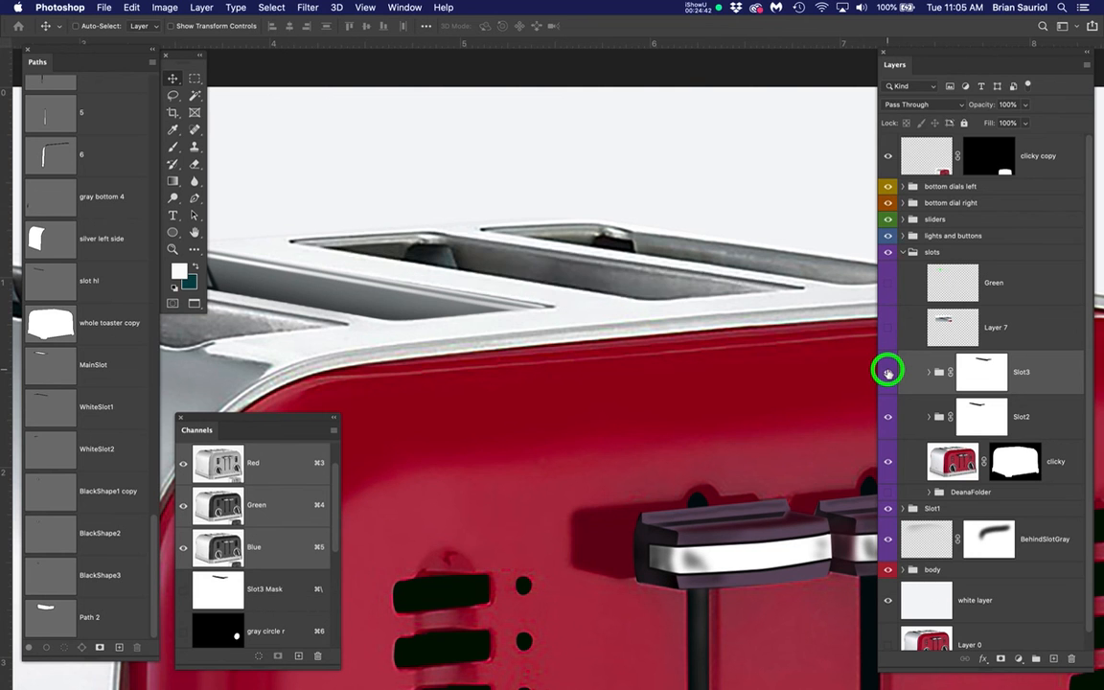
pyautogui.click(888, 372)
pyautogui.click(887, 372)
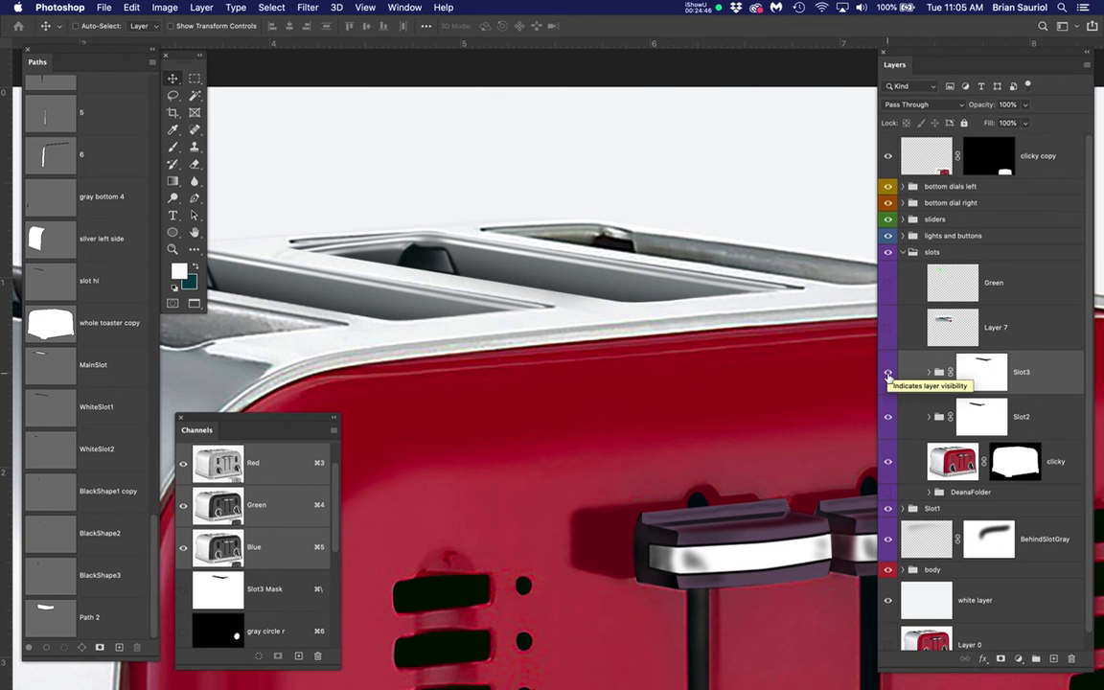
pyautogui.click(982, 377)
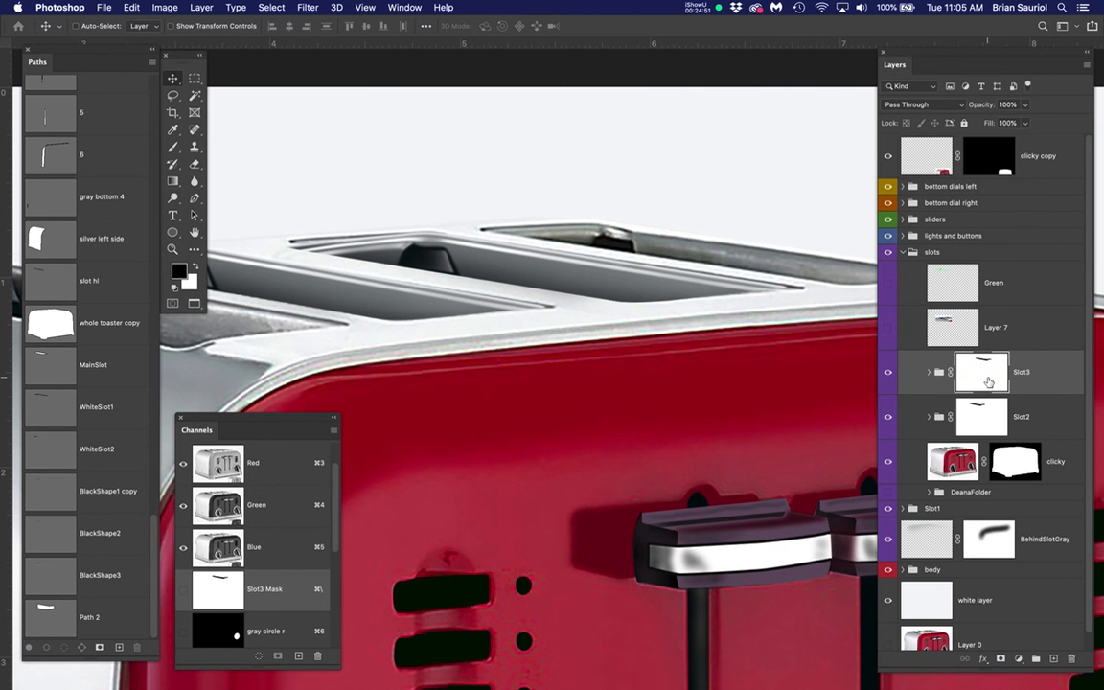
pyautogui.press('v')
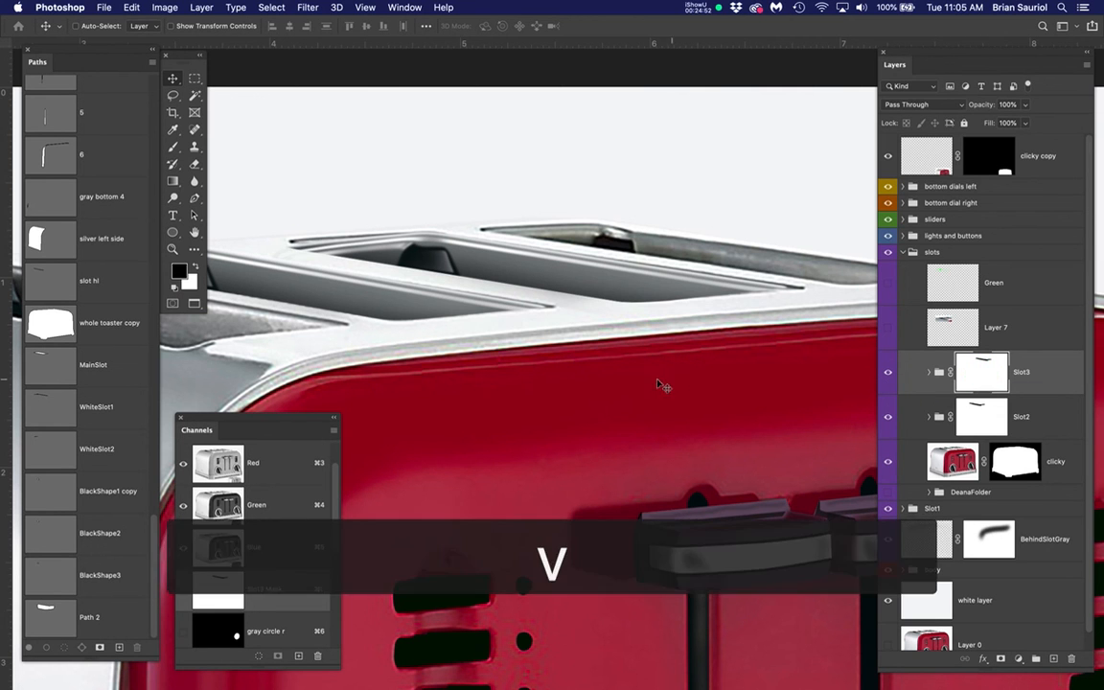
pyautogui.moveTo(595, 308); pyautogui.dragTo(603, 303)
pyautogui.press('super+z')
# Unlink Slot3's layer mask, shift only the mask to fit the slot edge, and compare it with the photo
pyautogui.click(952, 375)
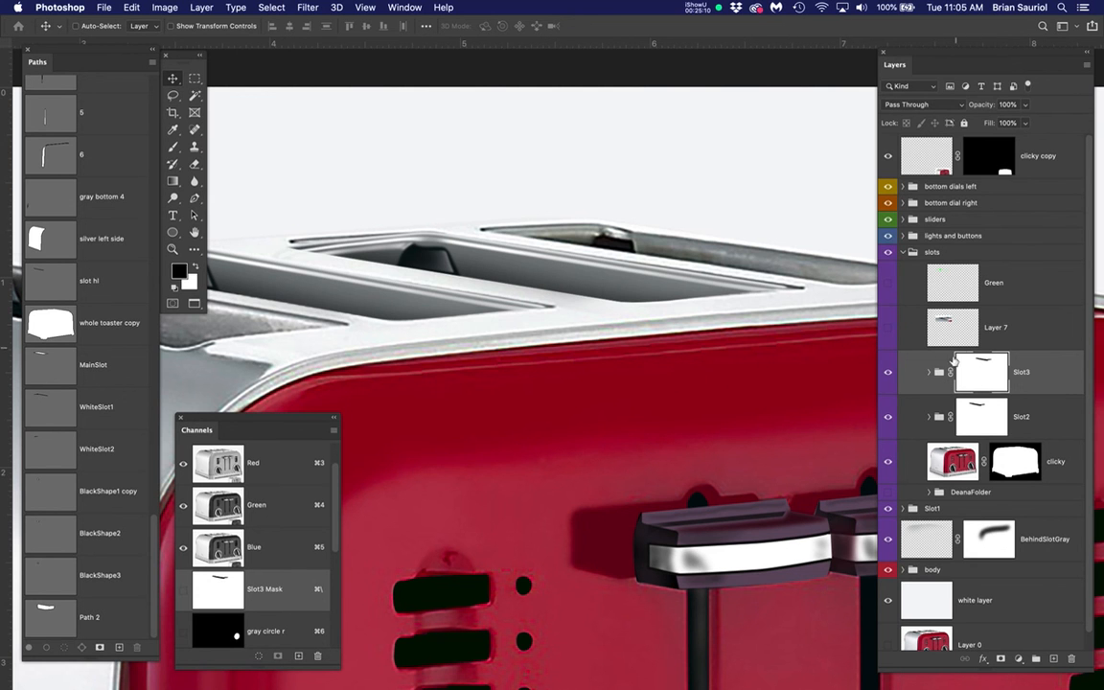
pyautogui.click(950, 373)
pyautogui.click(979, 370)
pyautogui.click(612, 299)
pyautogui.moveTo(614, 300); pyautogui.dragTo(641, 303)
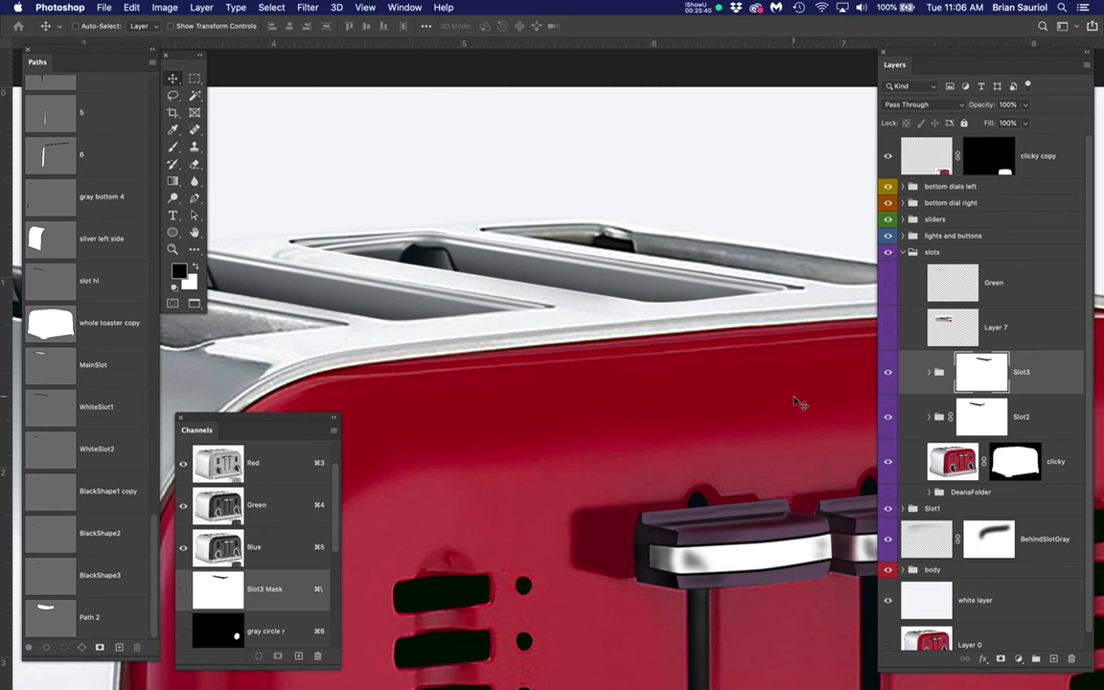
pyautogui.click(888, 373)
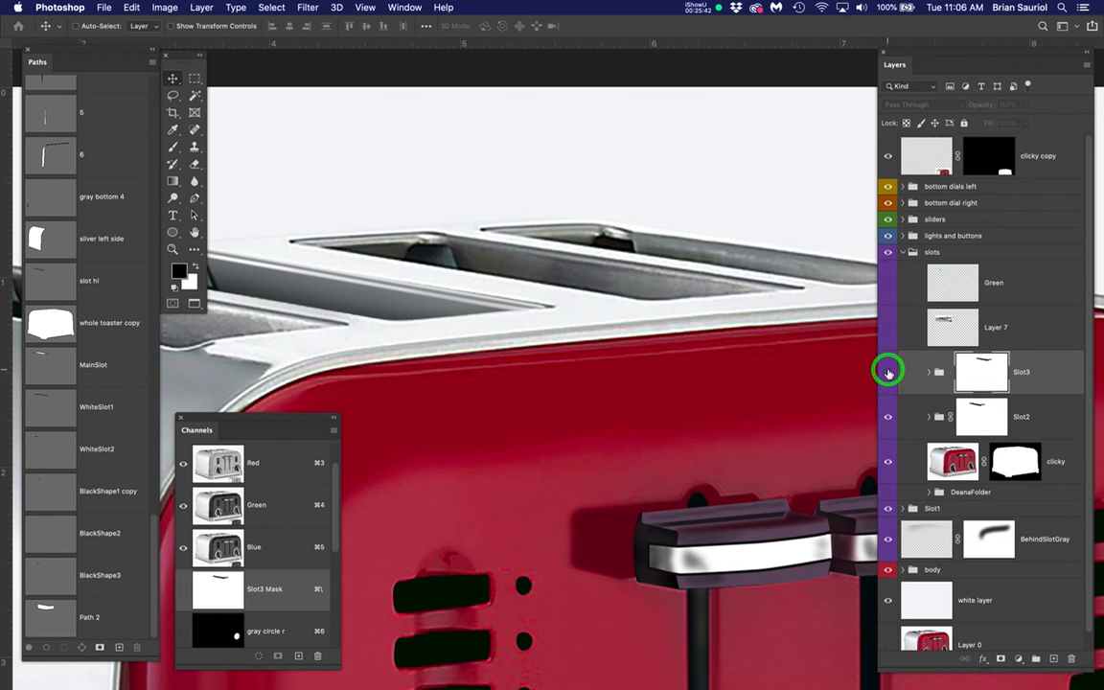
pyautogui.click(888, 373)
# Paint black on Slot3's layer mask around the third slot's near end and lower edge to hide the surplus
pyautogui.click(983, 370)
pyautogui.press('b')
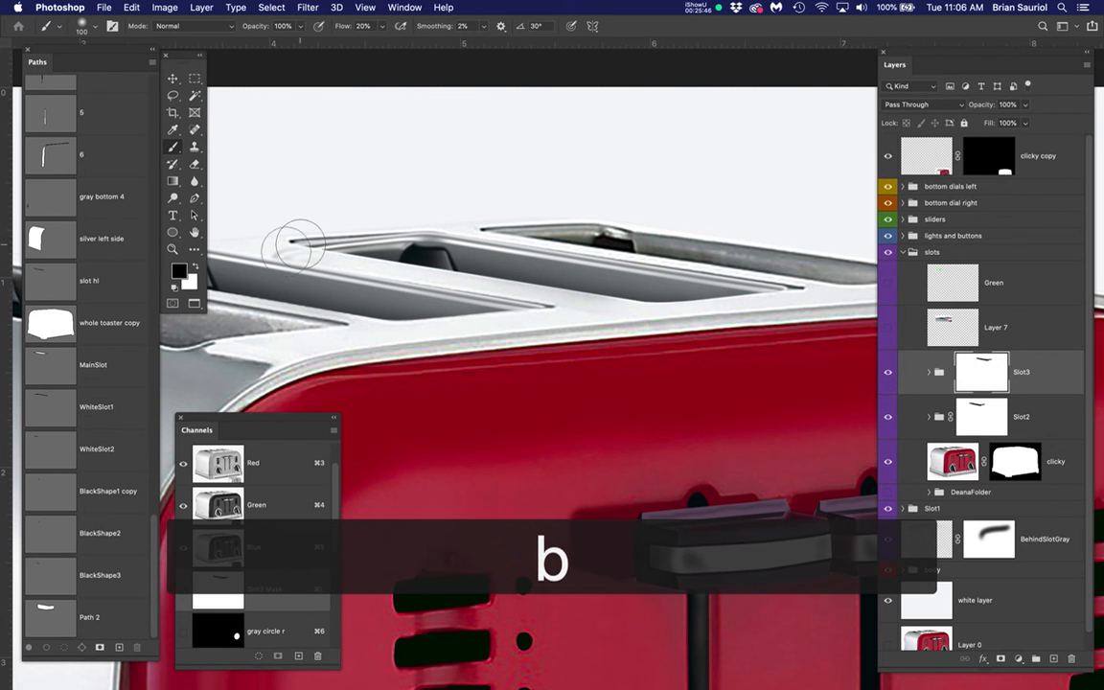
pyautogui.click(288, 259)
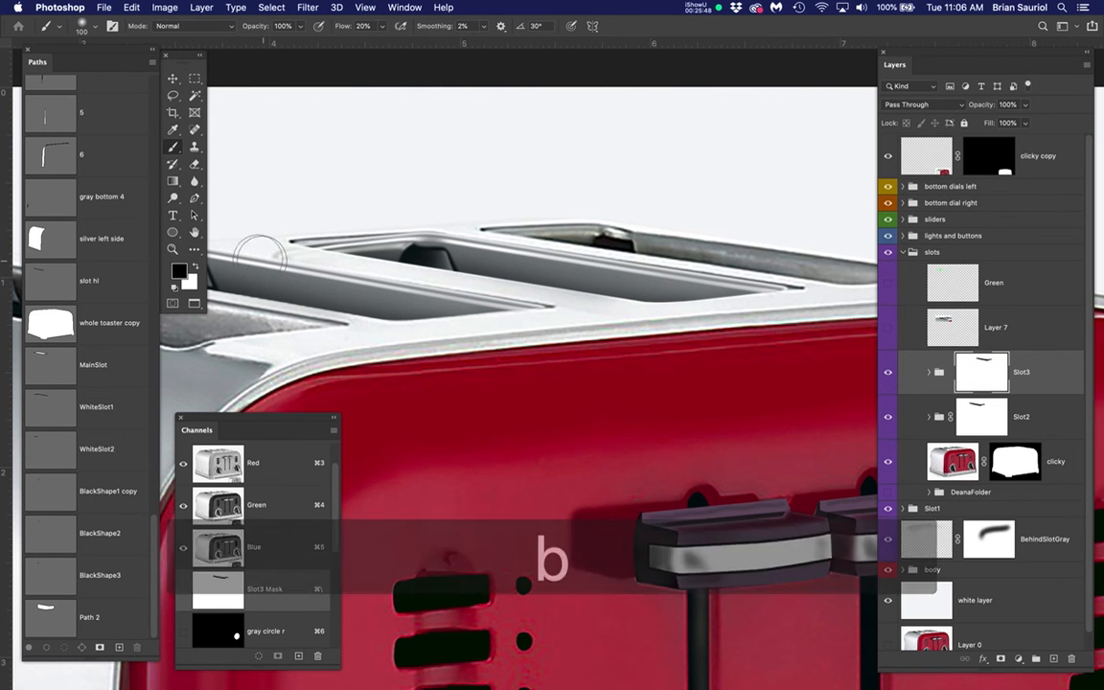
pyautogui.click(292, 279)
pyautogui.moveTo(292, 279)
pyautogui.mouseDown()
pyautogui.moveTo(306, 273)
pyautogui.moveTo(278, 264)
pyautogui.moveTo(337, 293)
pyautogui.moveTo(266, 262)
pyautogui.moveTo(393, 303)
pyautogui.mouseUp()
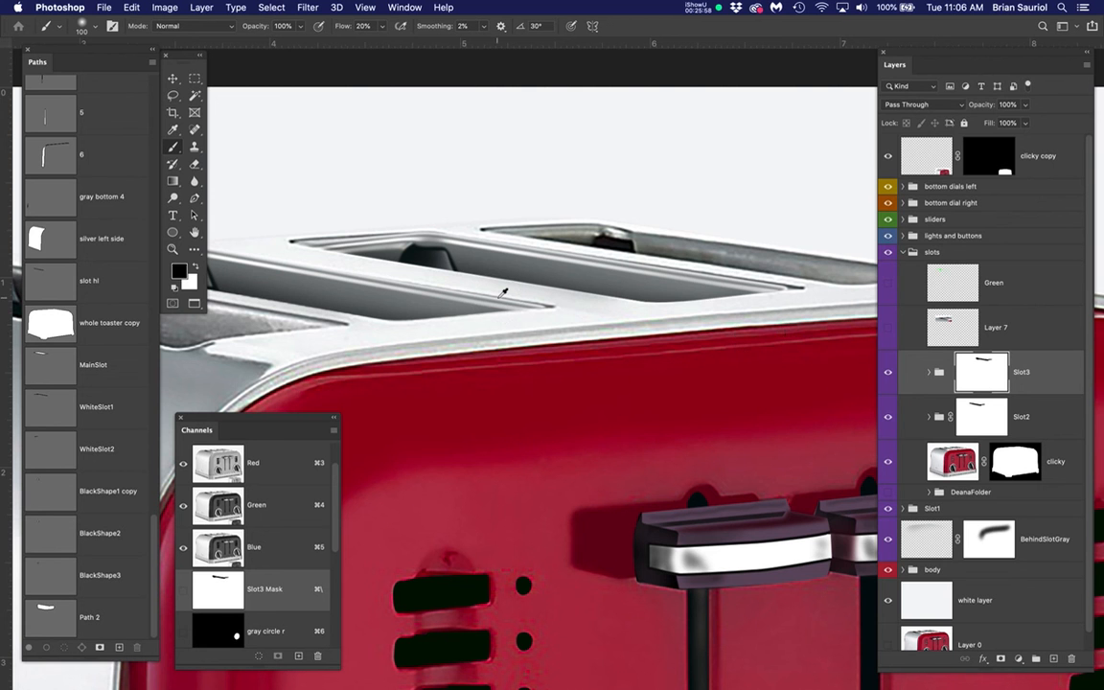
# Hide the clicky photo and compare the three painted slots with the reference by switching its visibility
pyautogui.scroll(-3, 500, 290)
pyautogui.scroll(-1, 500, 291)
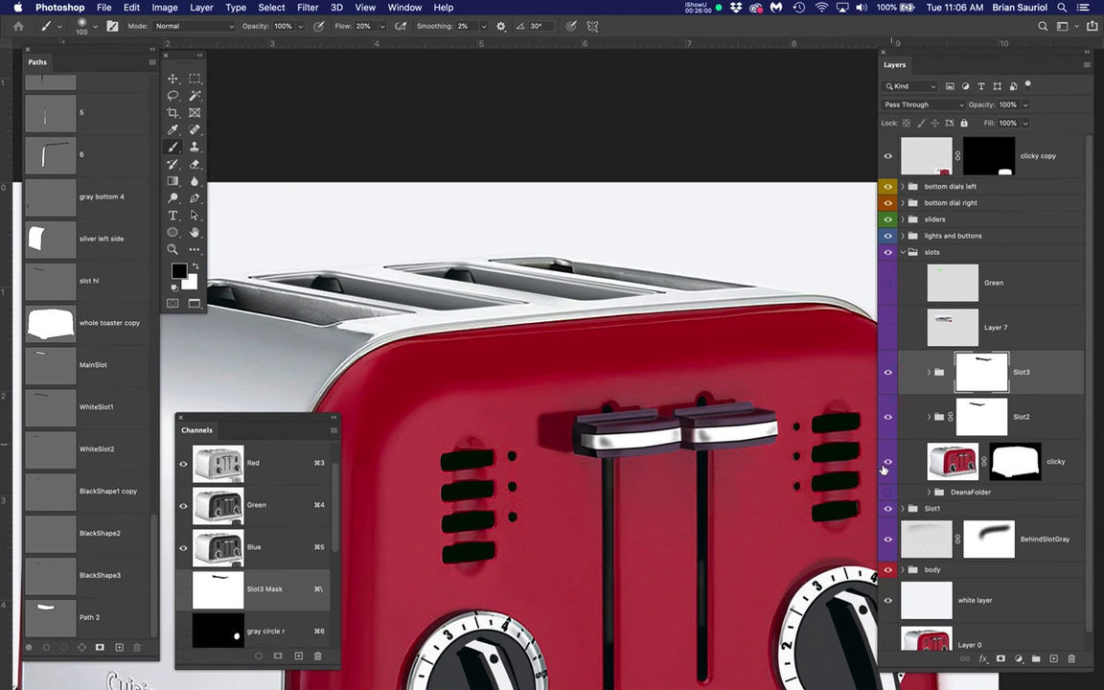
pyautogui.click(889, 464)
pyautogui.moveTo(500, 353); pyautogui.dragTo(611, 336)
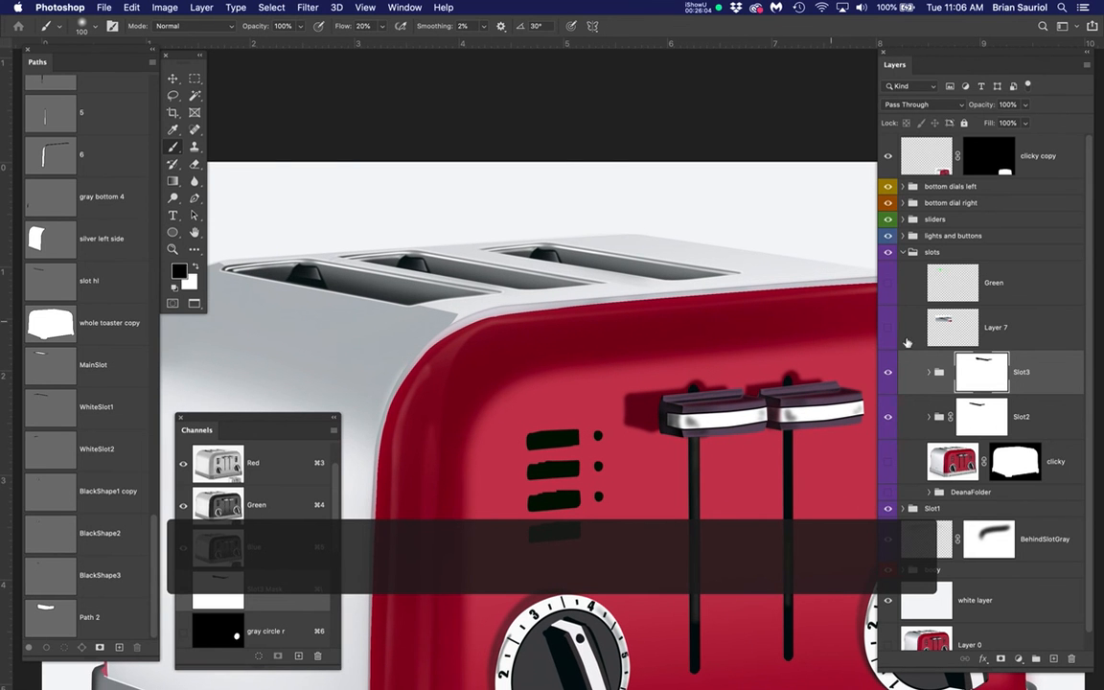
pyautogui.click(884, 463)
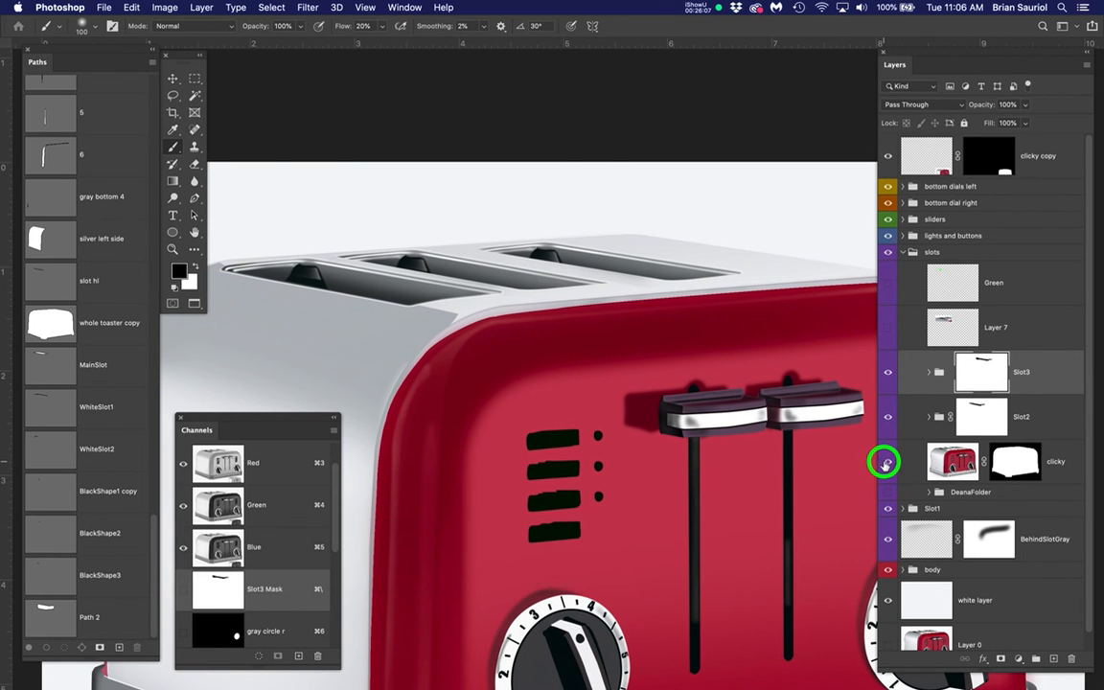
pyautogui.click(884, 463)
pyautogui.click(884, 464)
pyautogui.click(885, 464)
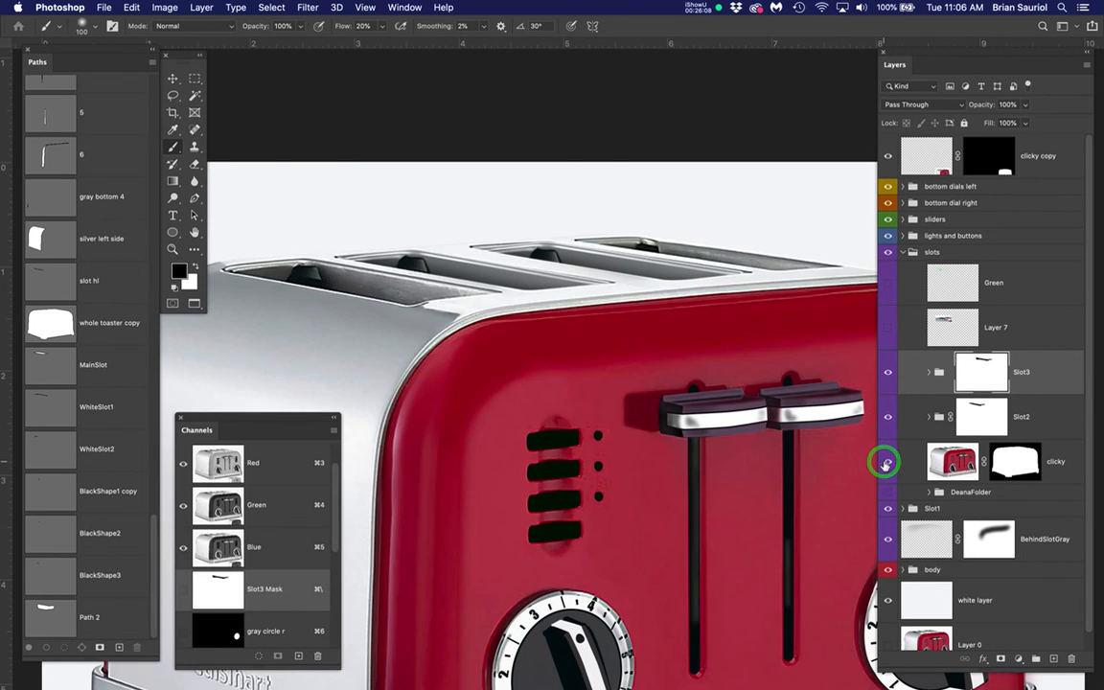
pyautogui.click(884, 462)
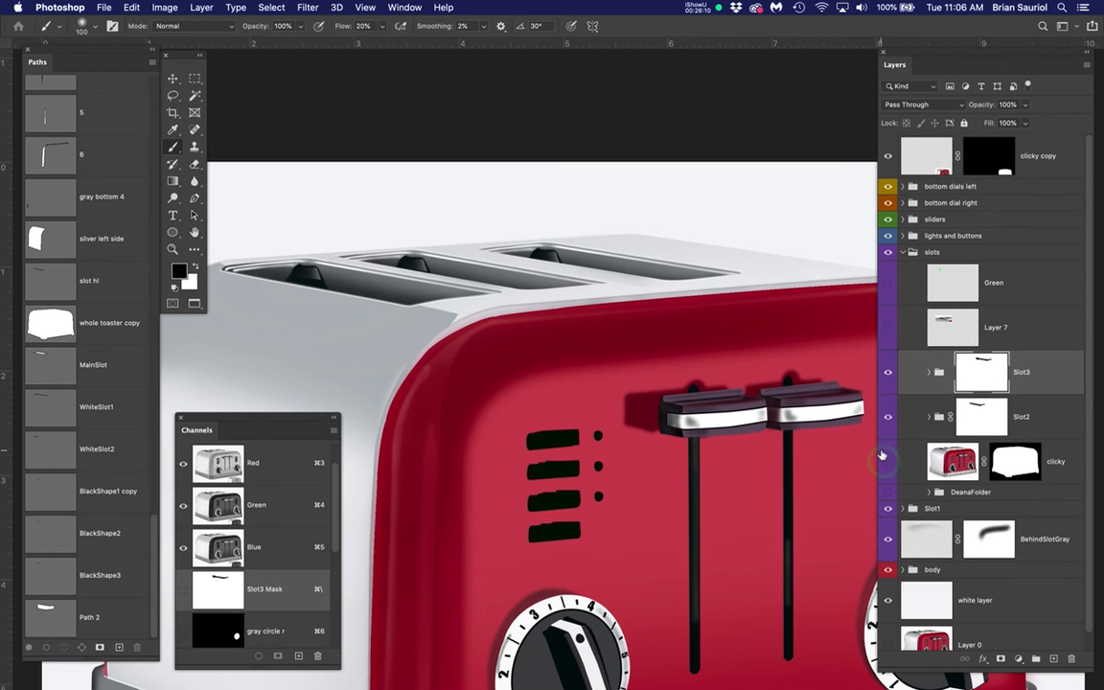
# Duplicate the Slot3 group and rename the copy Slot4
pyautogui.click(1052, 377)
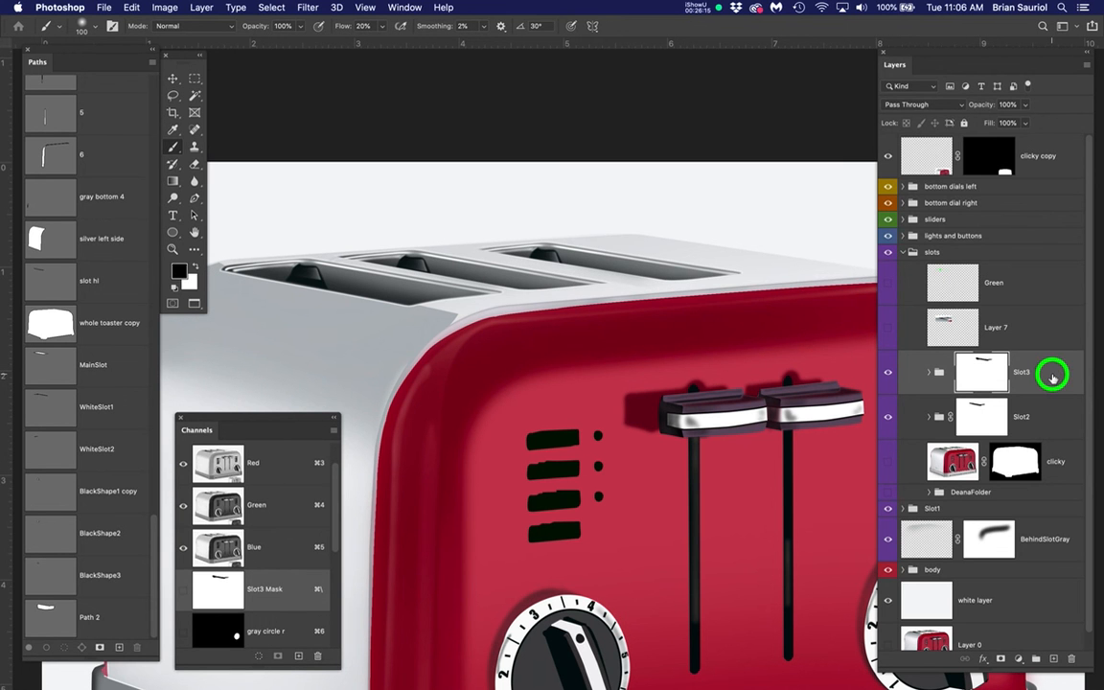
pyautogui.moveTo(1053, 378); pyautogui.dragTo(1052, 659)
pyautogui.click(1036, 376)
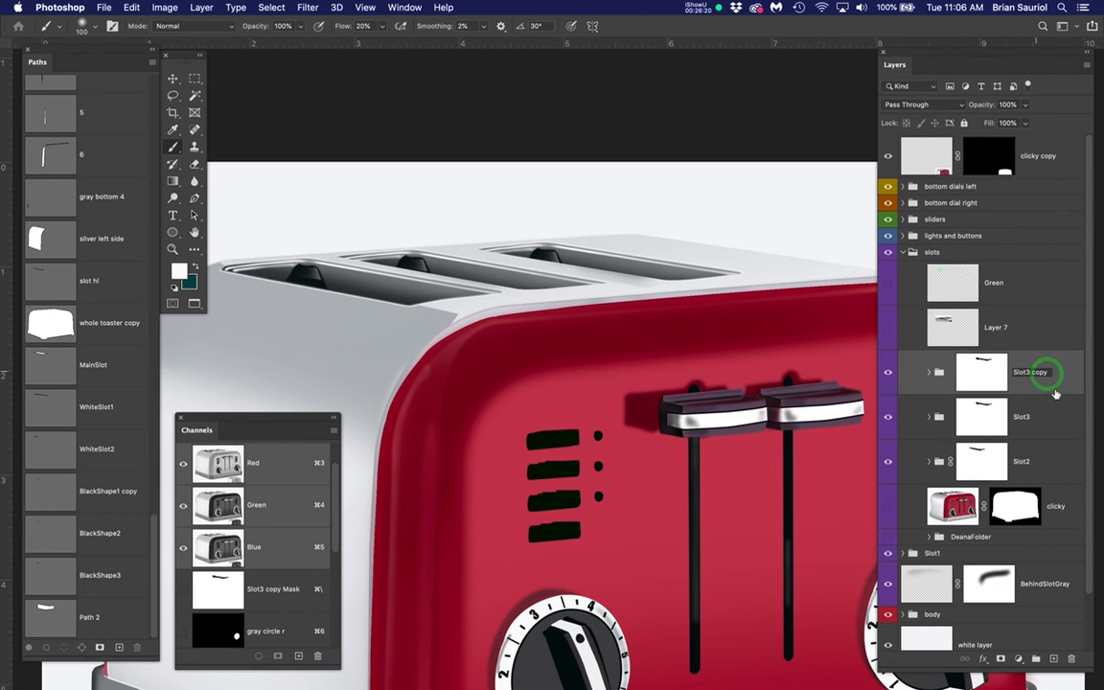
pyautogui.press('BackSpace')
pyautogui.press('BackSpace')
pyautogui.press('BackSpace')
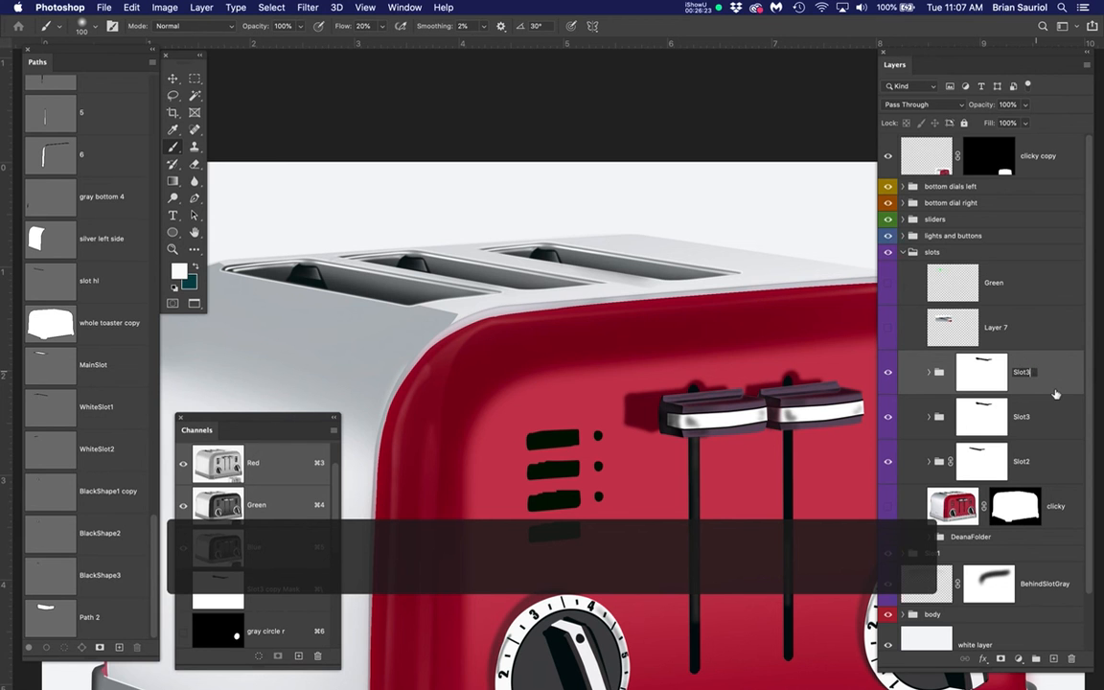
pyautogui.write('4')
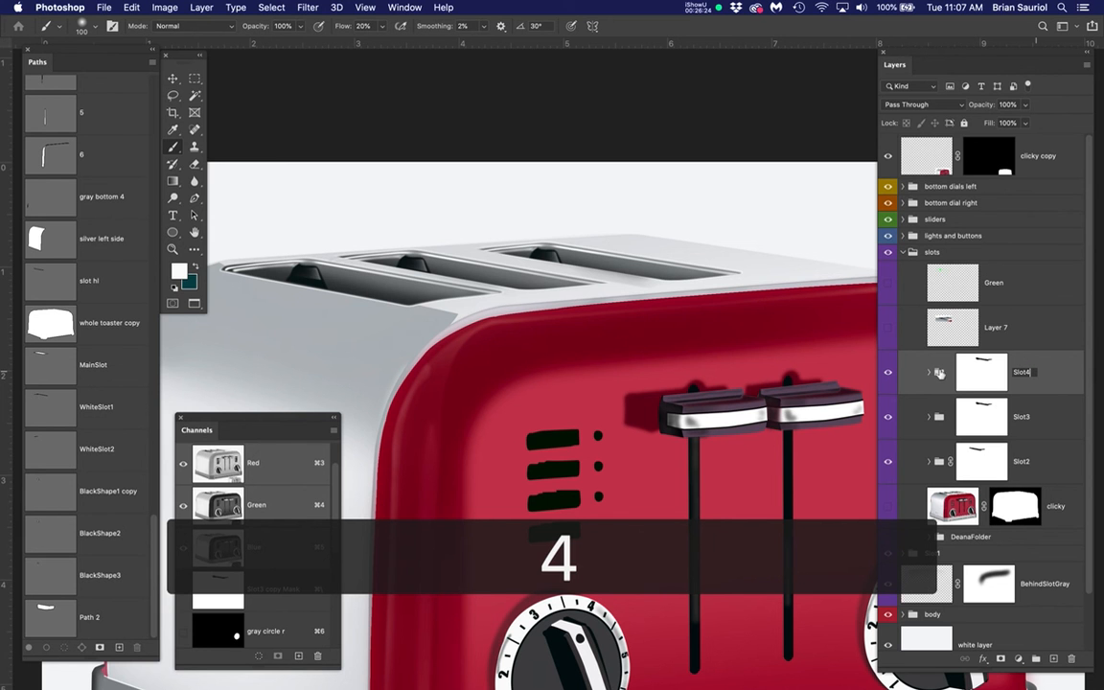
pyautogui.click(1065, 365)
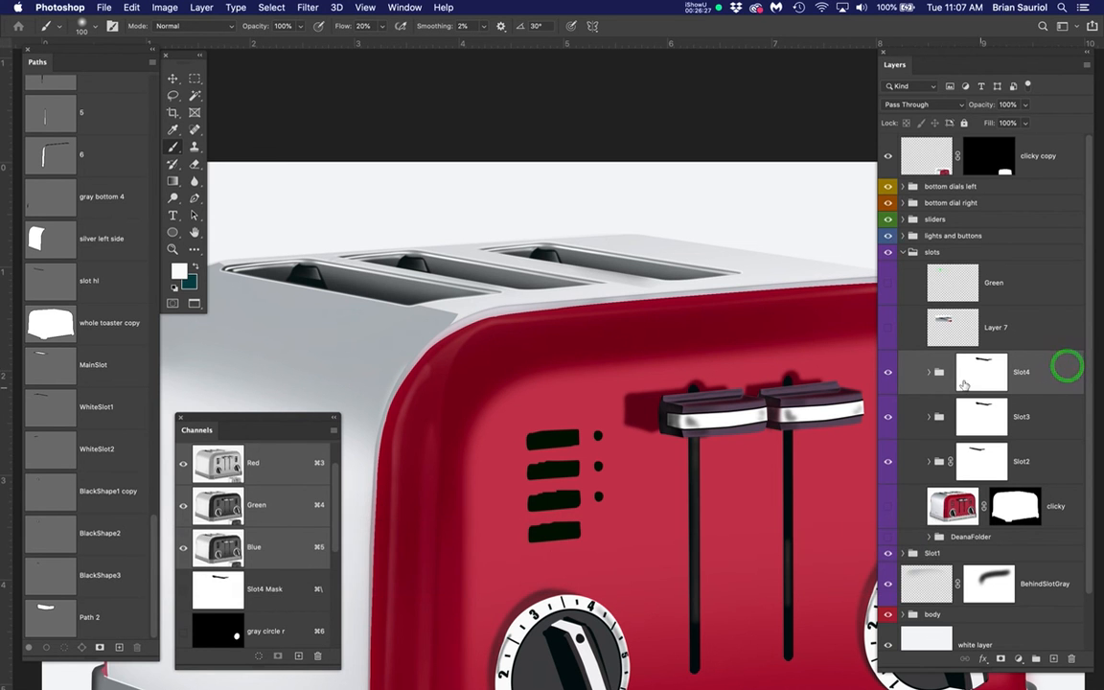
# Link Slot4's mask to its group, show the clicky photo, and move Slot4 onto the toaster's fourth slot
pyautogui.click(950, 373)
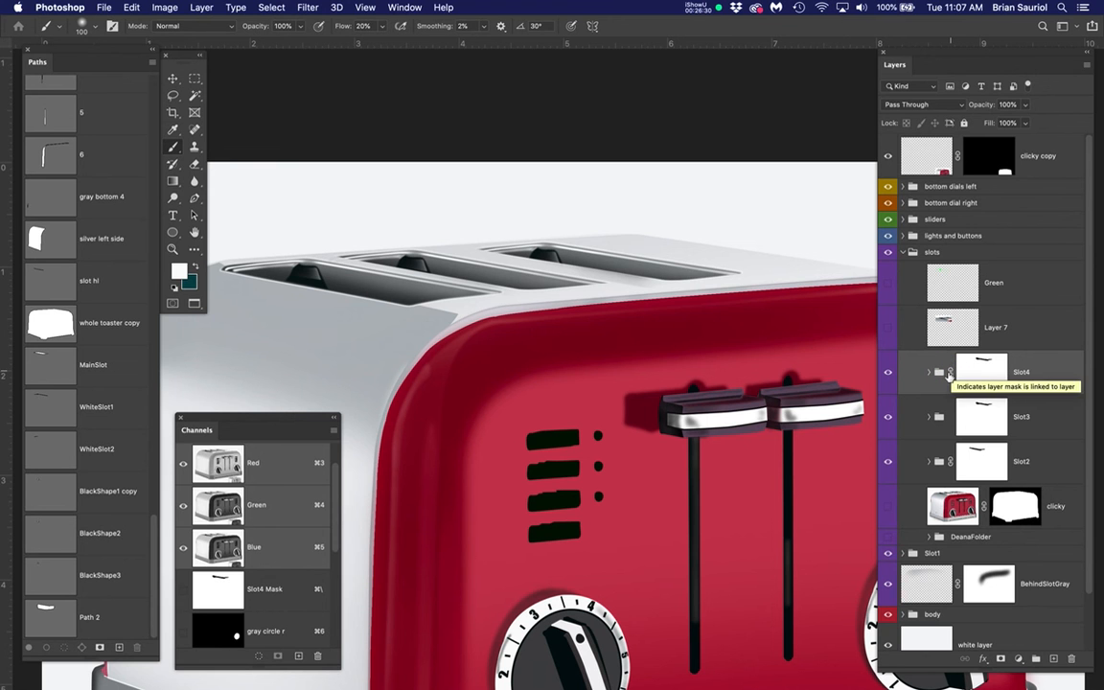
pyautogui.press('v')
pyautogui.click(887, 506)
pyautogui.click(688, 283)
pyautogui.moveTo(682, 283); pyautogui.dragTo(732, 270)
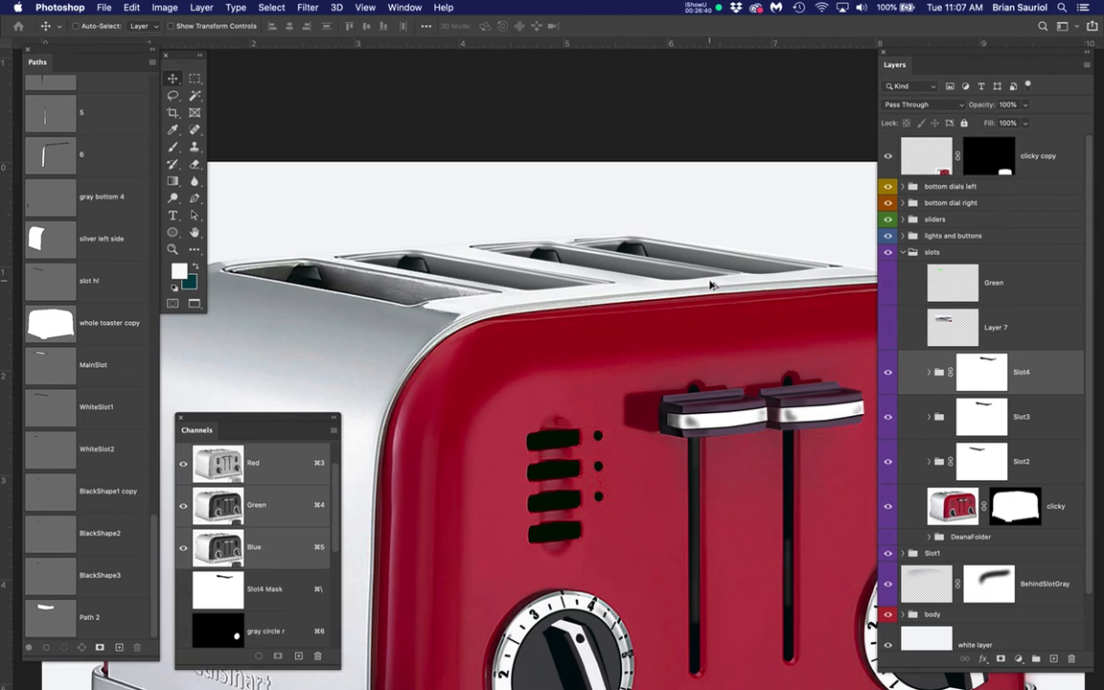
pyautogui.click(714, 288)
pyautogui.click(579, 314)
pyautogui.click(636, 267)
pyautogui.moveTo(636, 267); pyautogui.dragTo(642, 265)
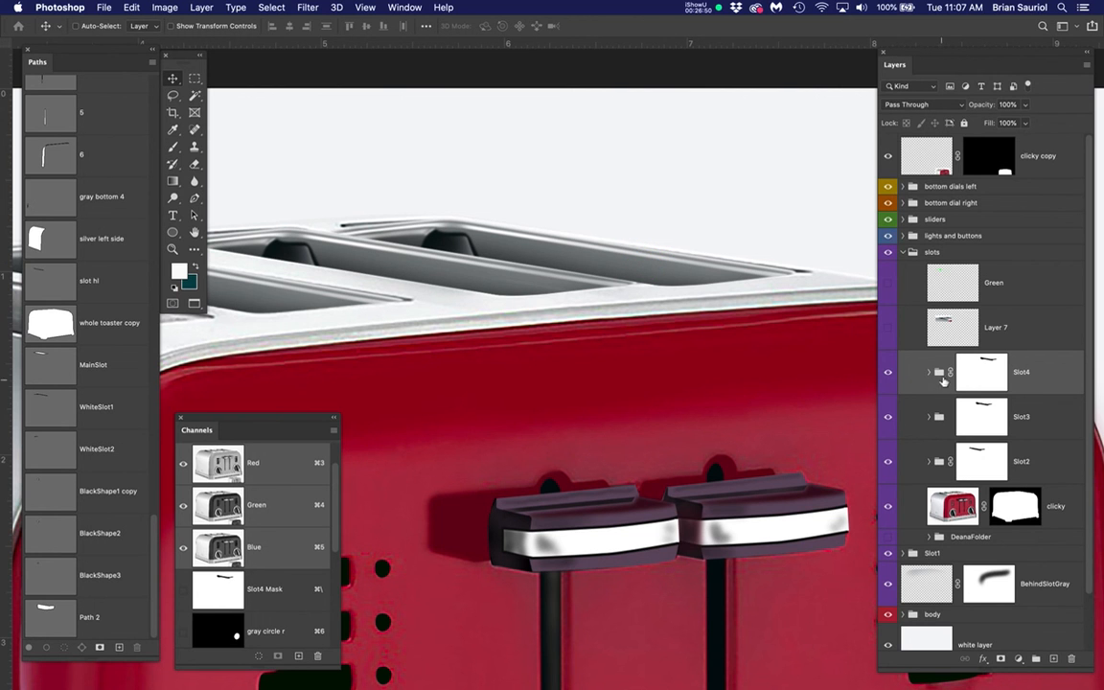
# Unlink Slot4's mask and shift it to clear the third slot's edge, then relink the Slot4 and Slot3 masks
pyautogui.click(944, 373)
pyautogui.click(982, 371)
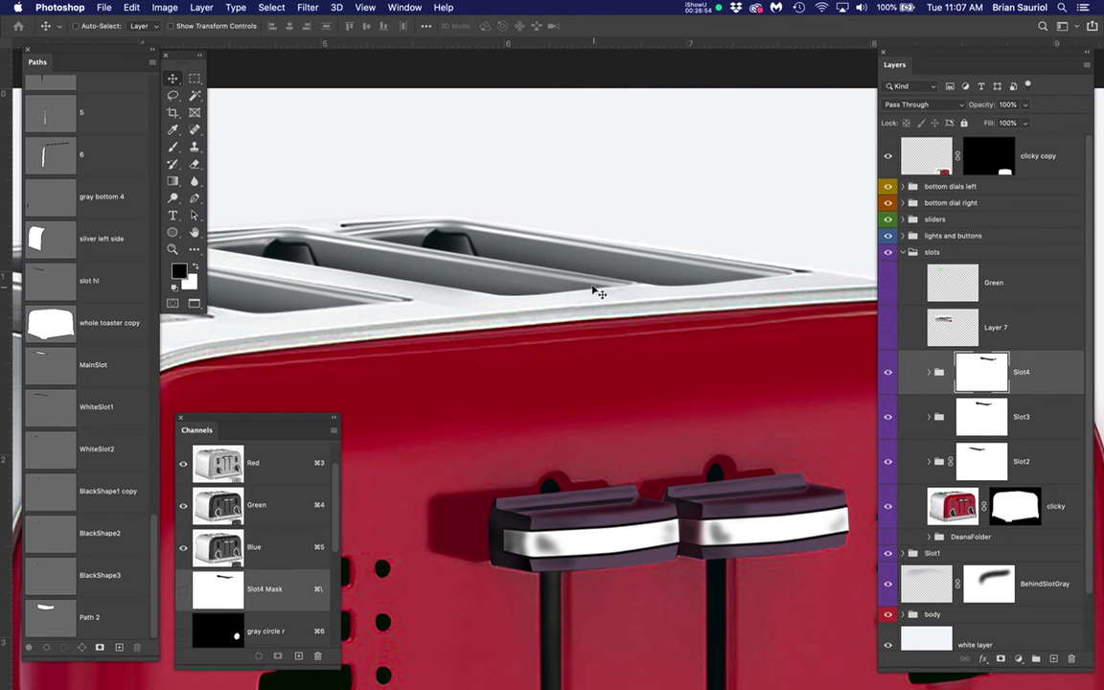
pyautogui.moveTo(591, 292); pyautogui.dragTo(613, 289)
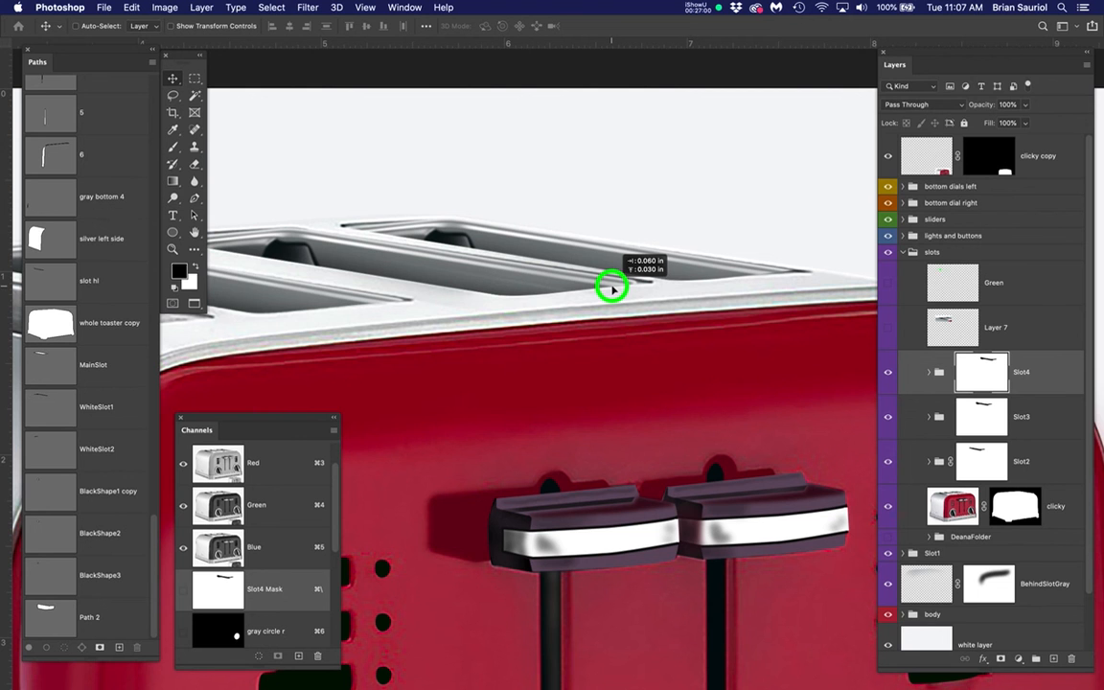
pyautogui.moveTo(612, 289); pyautogui.dragTo(614, 288)
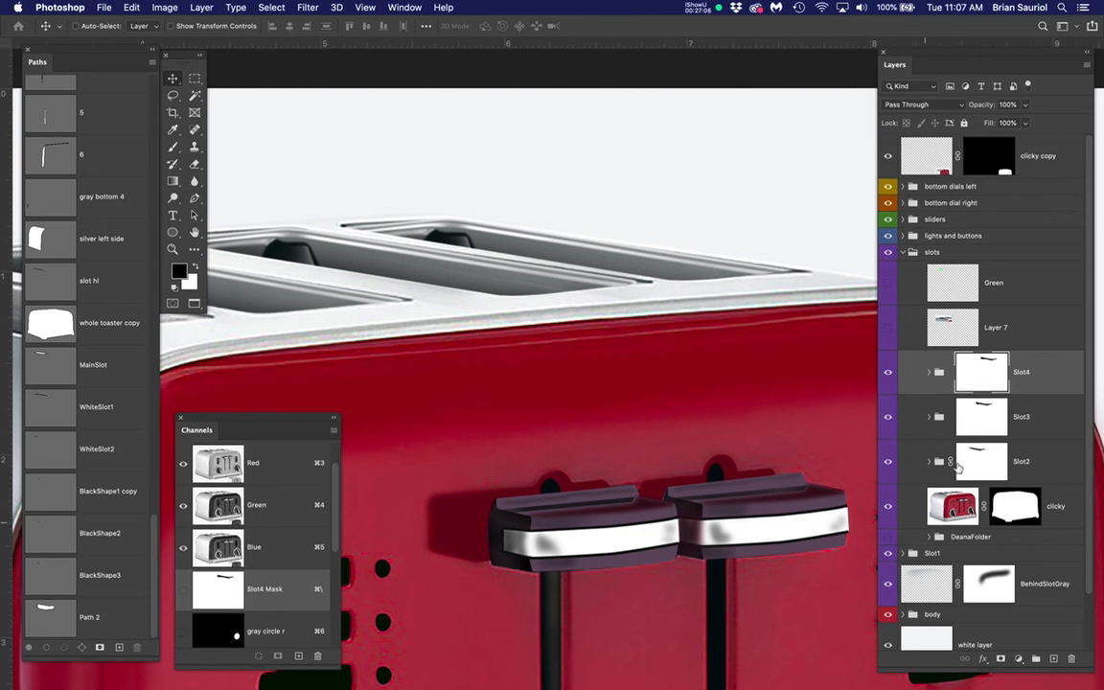
pyautogui.click(950, 372)
pyautogui.click(949, 421)
# Hide the clicky photo and move it to the top of the slots group
pyautogui.scroll(-6, 439, 346)
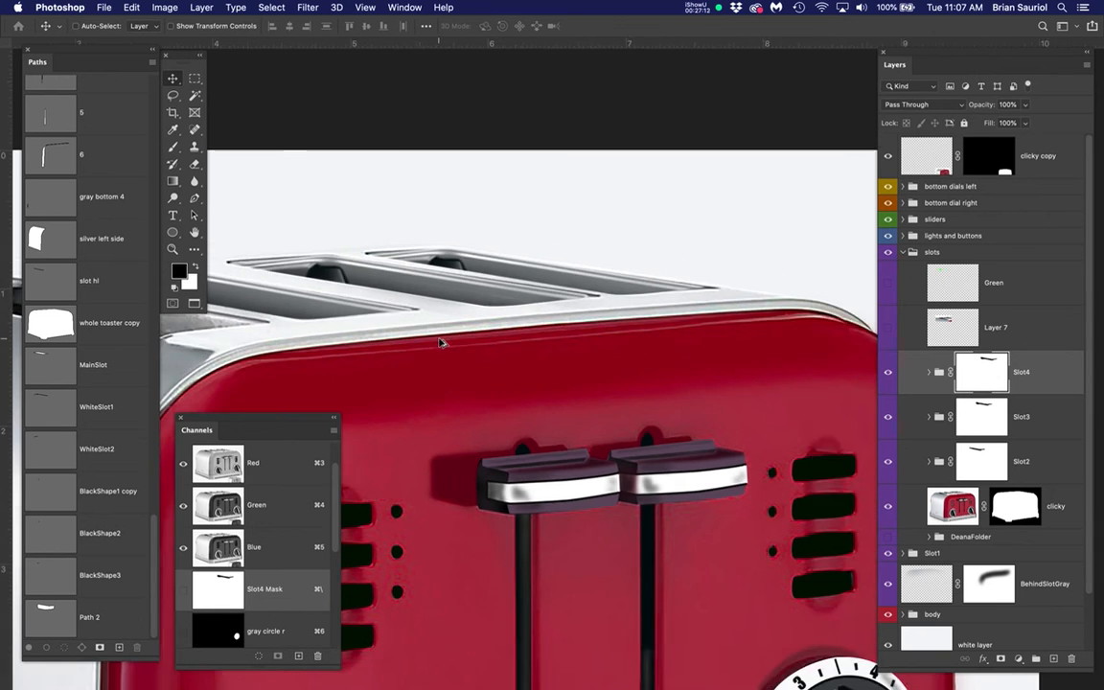
pyautogui.moveTo(436, 351); pyautogui.dragTo(558, 350)
pyautogui.click(888, 505)
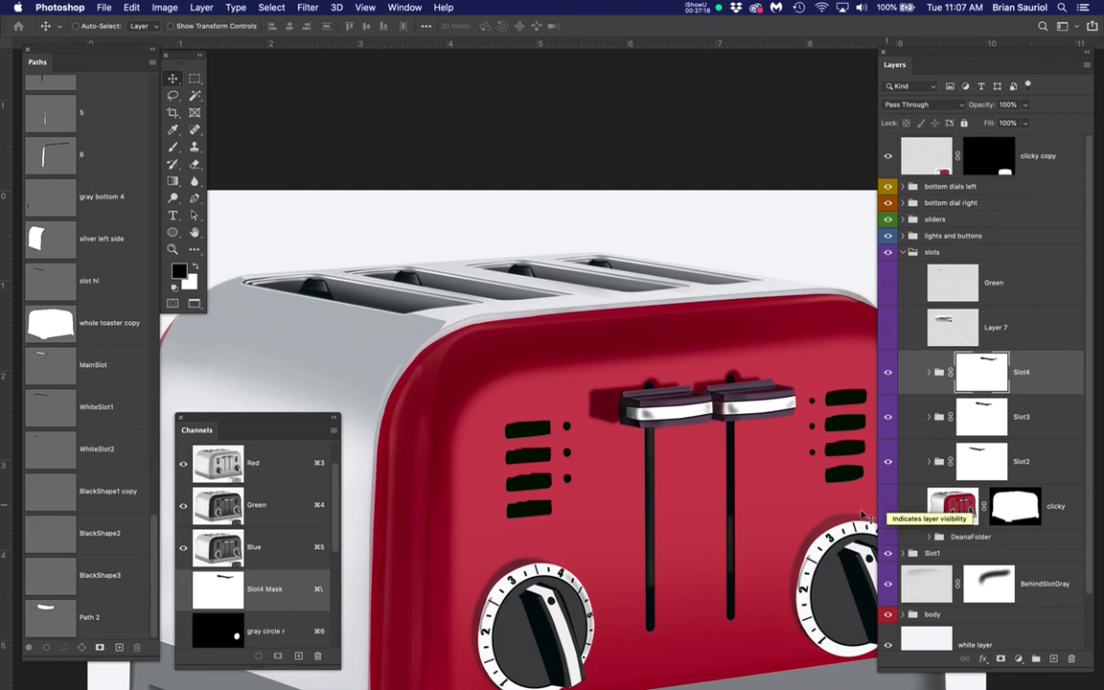
pyautogui.moveTo(1075, 514); pyautogui.dragTo(1006, 269)
# Switch the clicky photo on and off to compare all four slots, and review the whole painted toaster
pyautogui.click(888, 284)
pyautogui.click(889, 285)
pyautogui.click(889, 284)
pyautogui.click(888, 285)
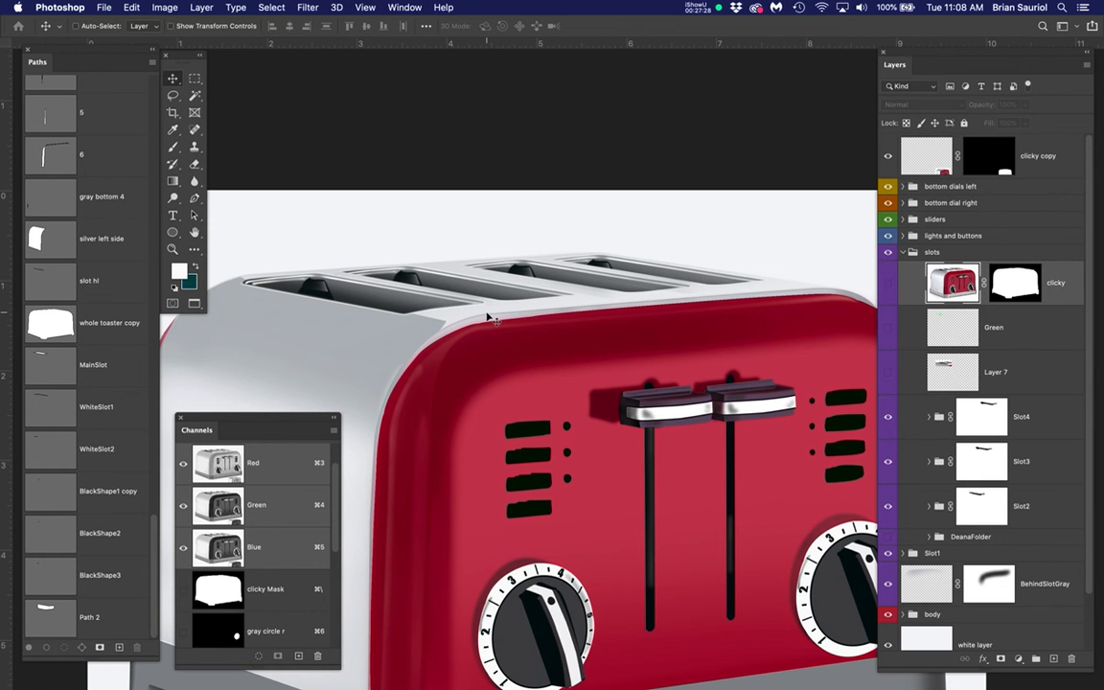
pyautogui.scroll(-5, 487, 316)
pyautogui.scroll(3, 487, 316)
pyautogui.scroll(-3, 486, 316)
pyautogui.scroll(1, 487, 317)
pyautogui.moveTo(535, 353); pyautogui.dragTo(567, 230)
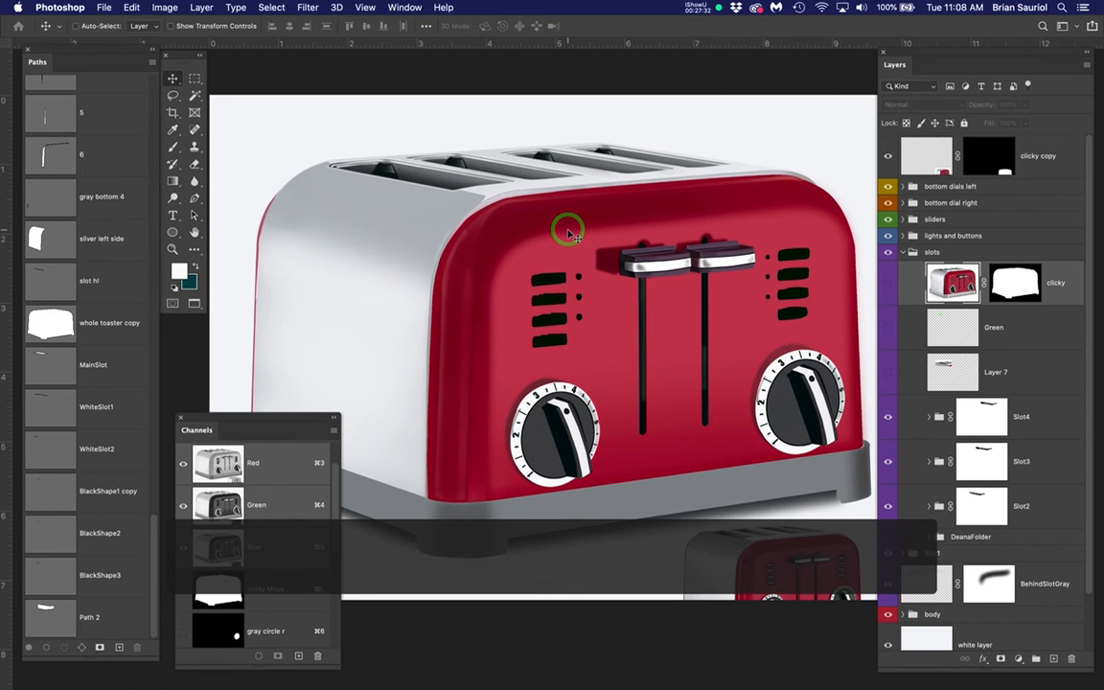